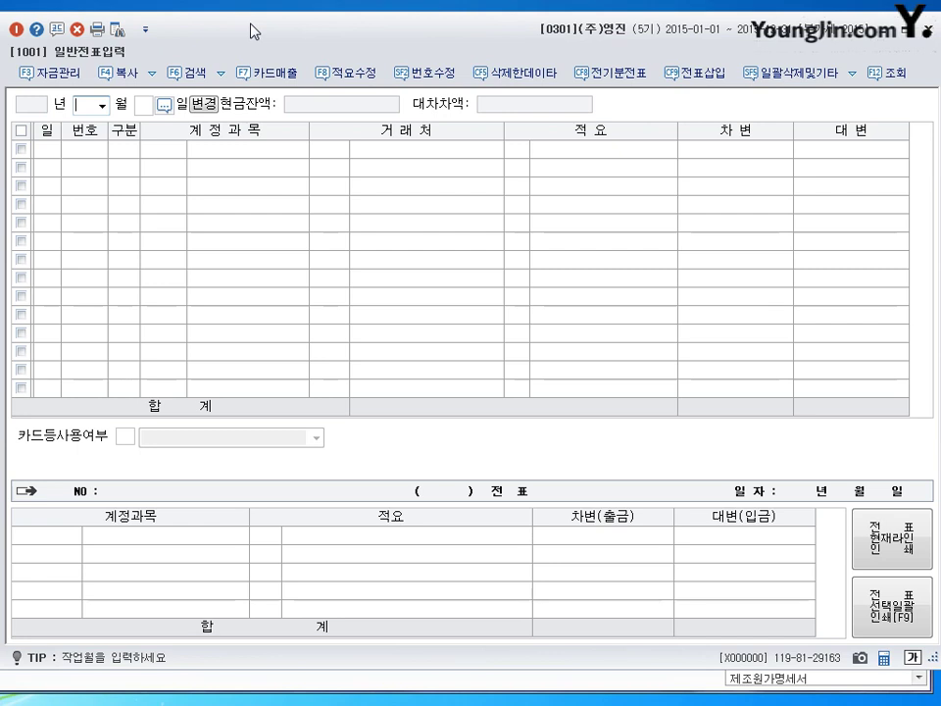
# - Date the new journal entry December 31
pyautogui.write('12')
pyautogui.press('Return')
pyautogui.write('31')
pyautogui.press('Return')
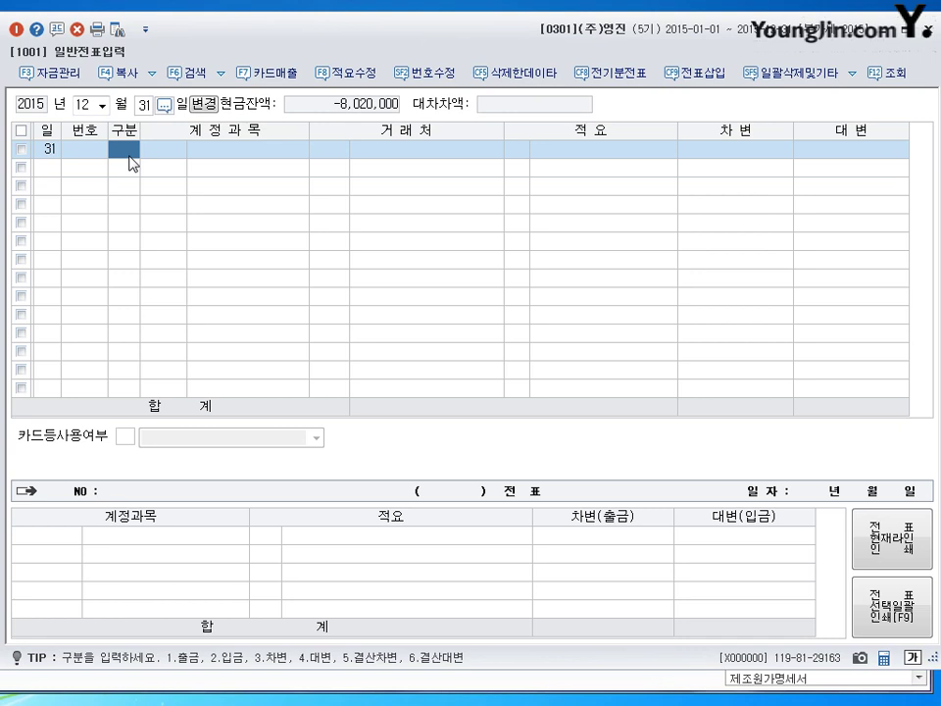
# - Debit 0107 단기매매증권 1,000,000 and start a credit line to account 0905
pyautogui.write('3107')
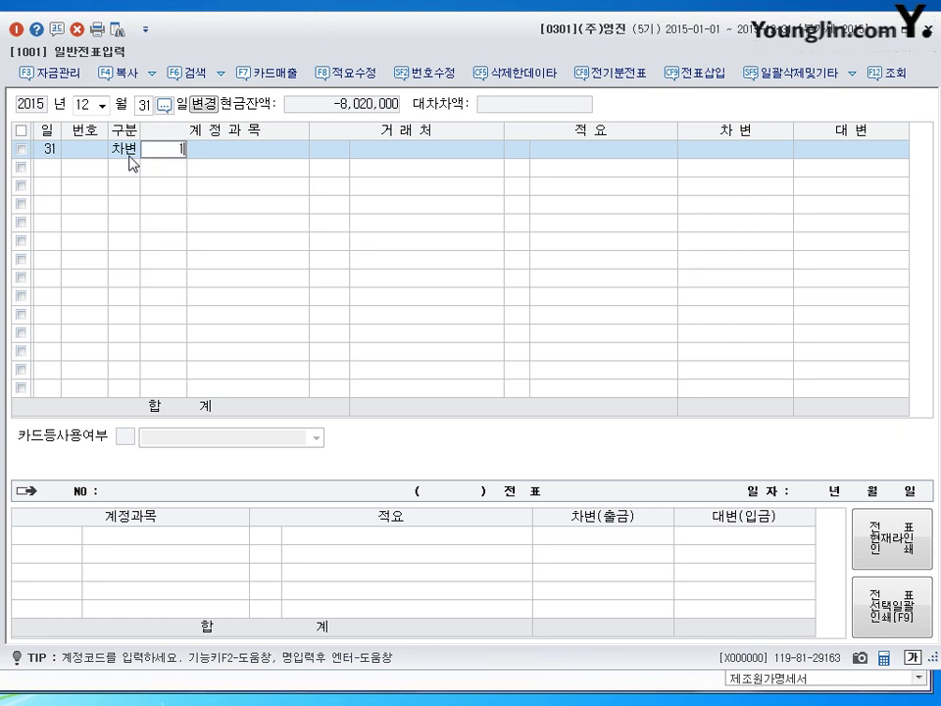
pyautogui.press('Return')
pyautogui.press('Return')
pyautogui.press('Return')
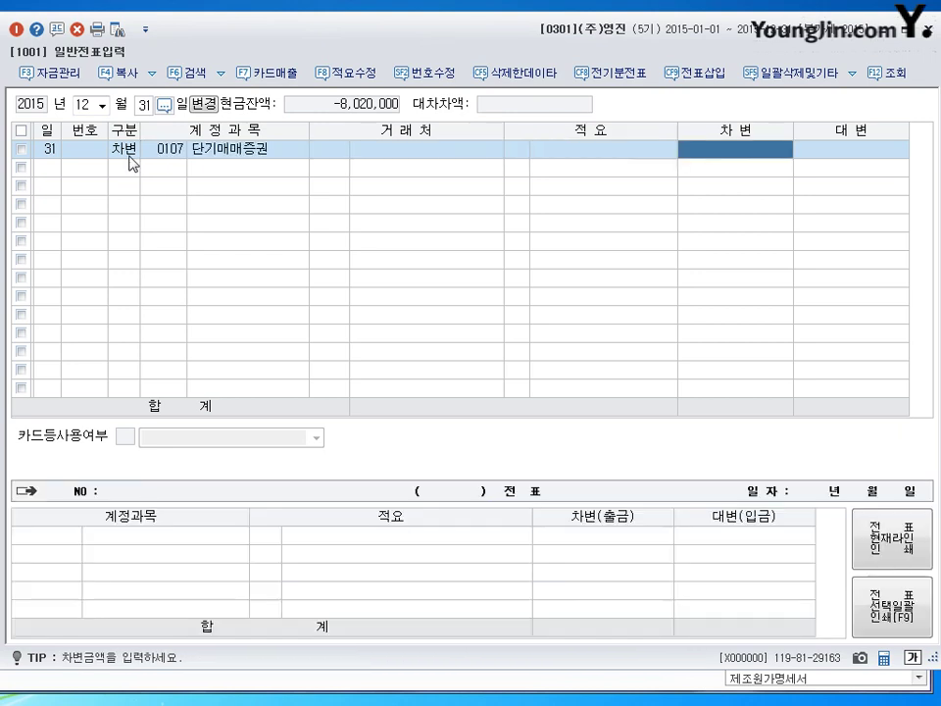
pyautogui.write('1000000')
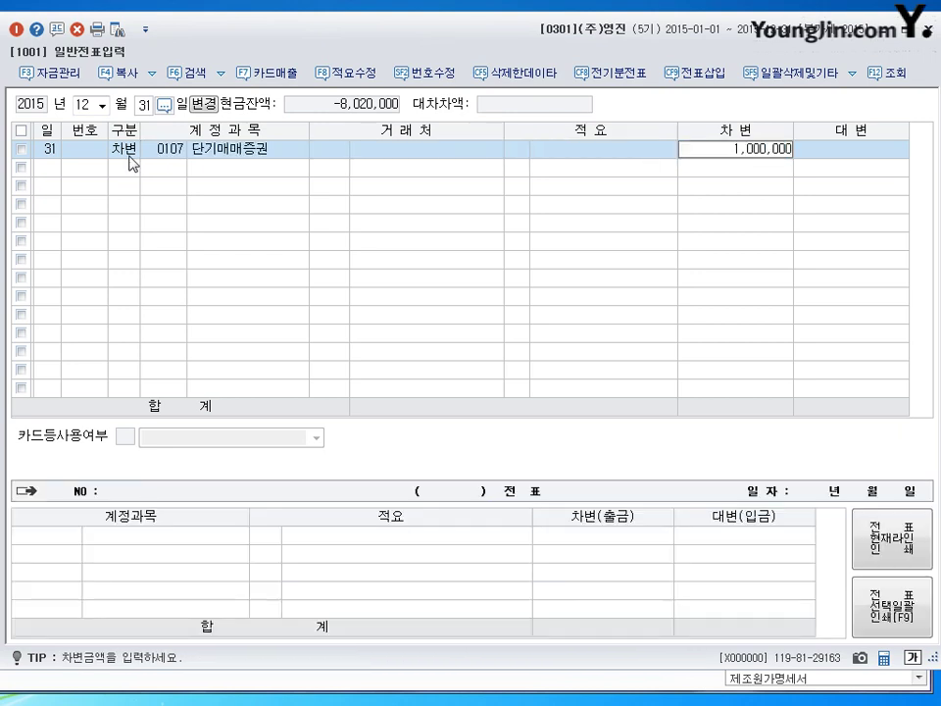
pyautogui.press('Return')
pyautogui.write('4')
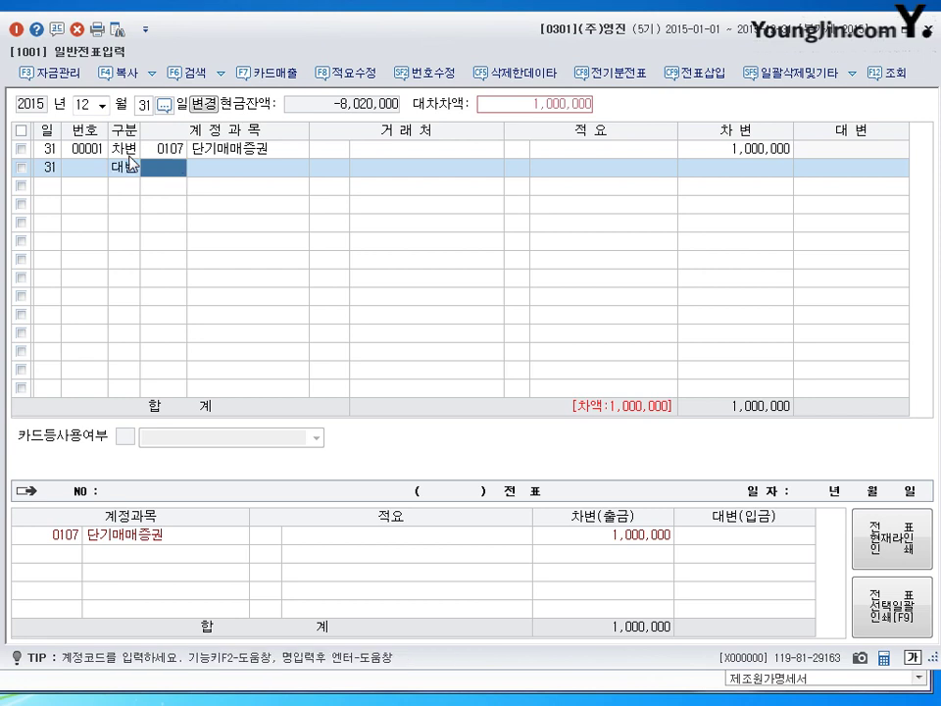
pyautogui.write('90')
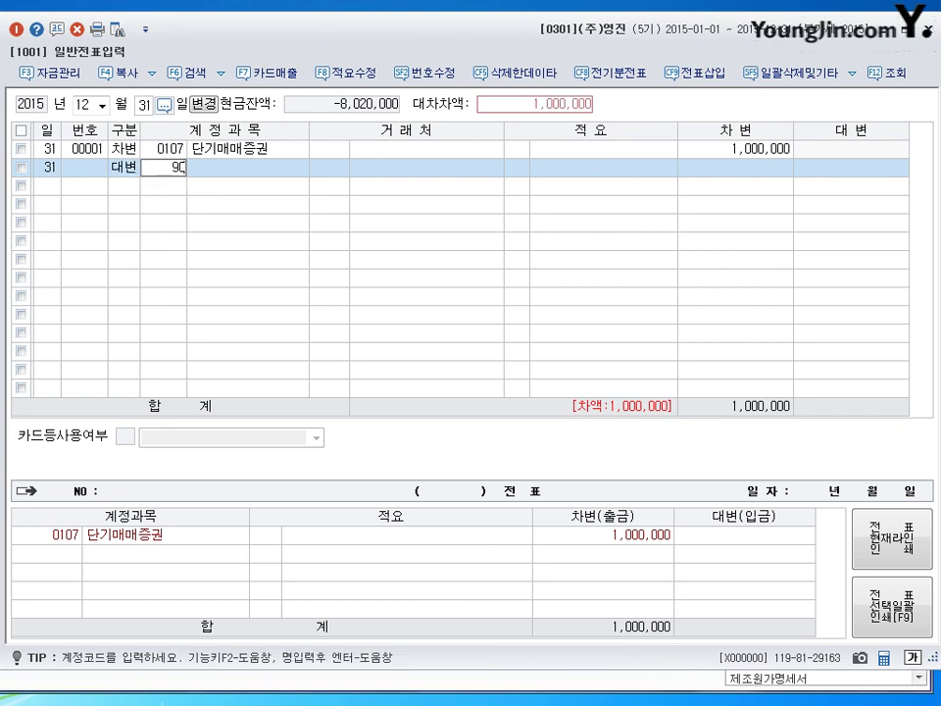
pyautogui.write('5')
pyautogui.press('Return')
pyautogui.press('Return')
pyautogui.press('Return')
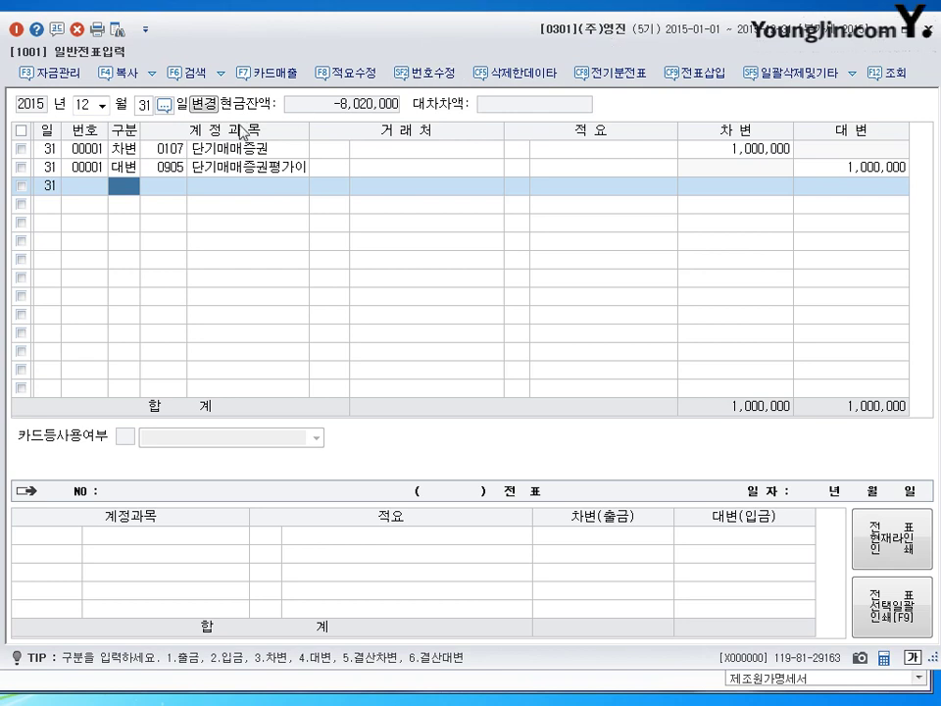
# - Switch the journal to month 01 and start a new line dated the 12th
pyautogui.click(86, 107)
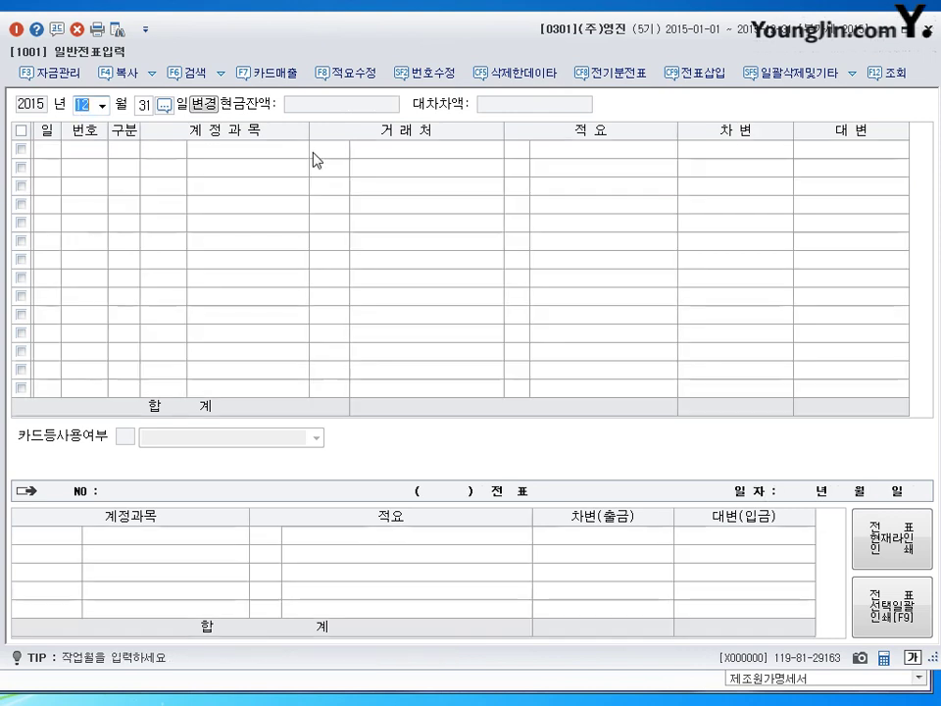
pyautogui.write('01')
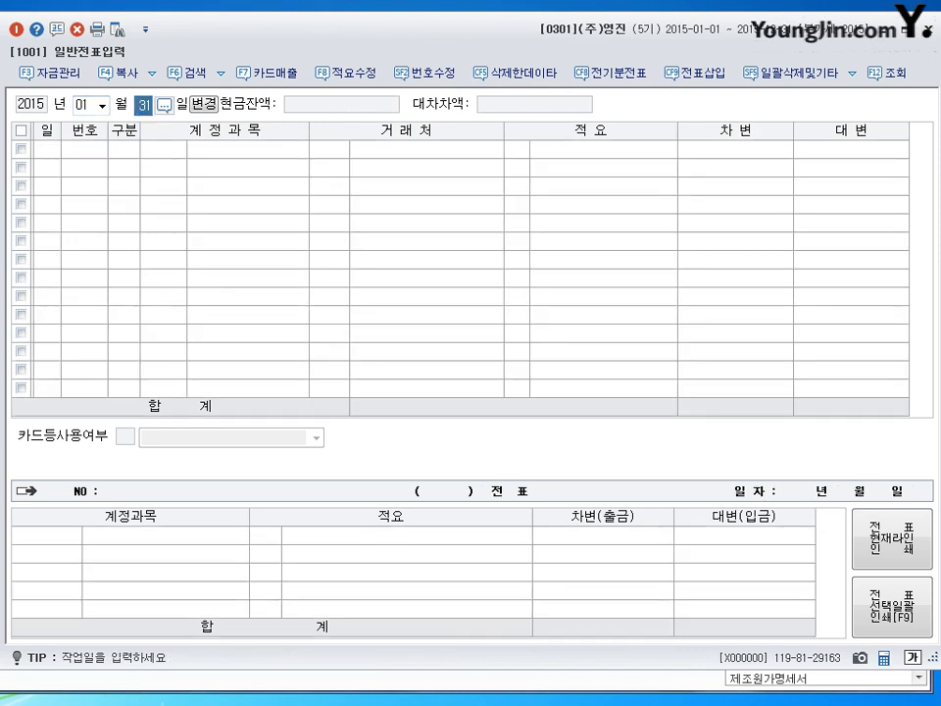
pyautogui.press('Return')
pyautogui.write('12')
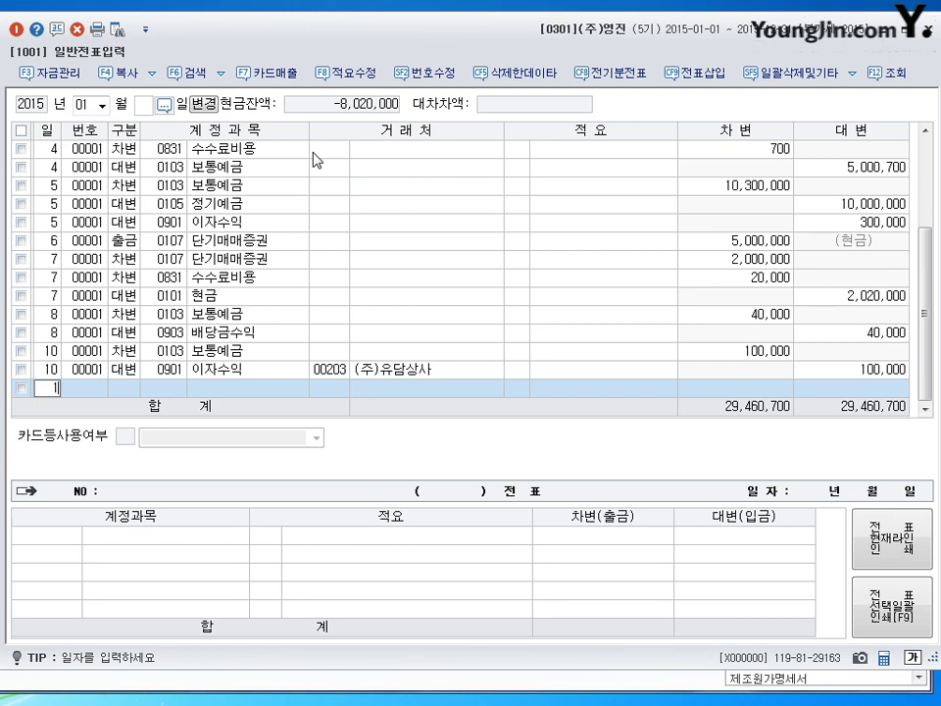
pyautogui.press('Return')
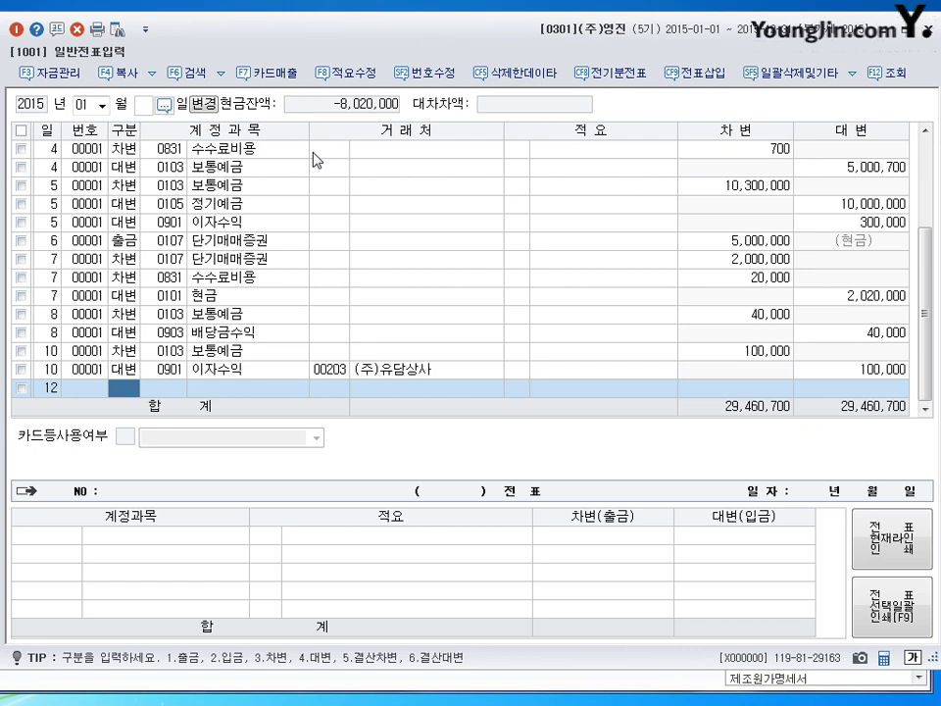
# - Debit 0101 현금 25,500,000 on the Jan 12 entry
pyautogui.write('3')
pyautogui.press('Return')
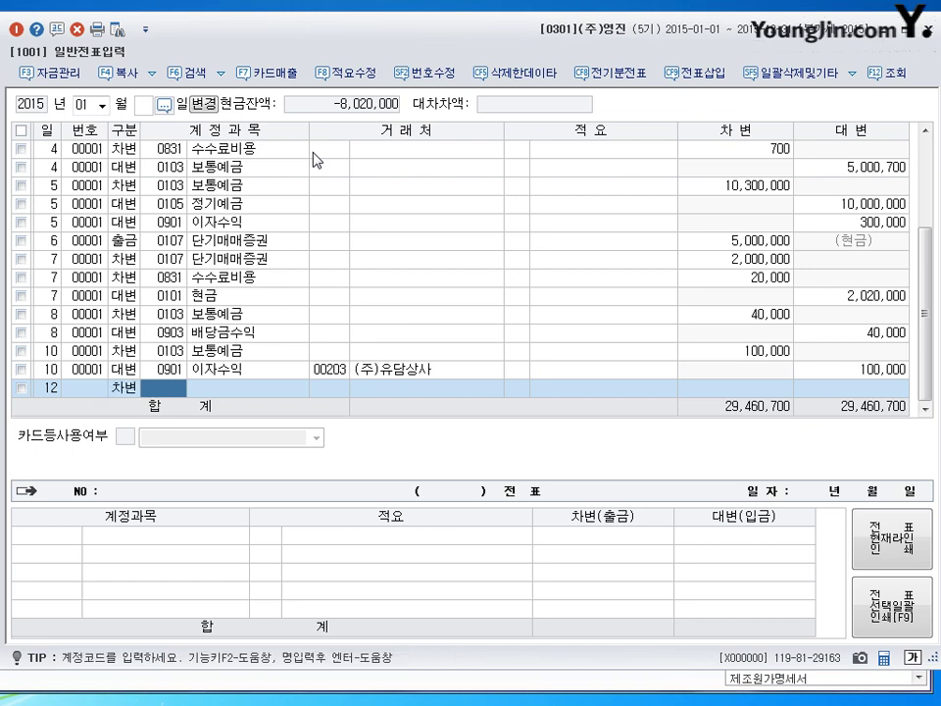
pyautogui.write('101')
pyautogui.press('Return')
pyautogui.press('Return')
pyautogui.press('Return')
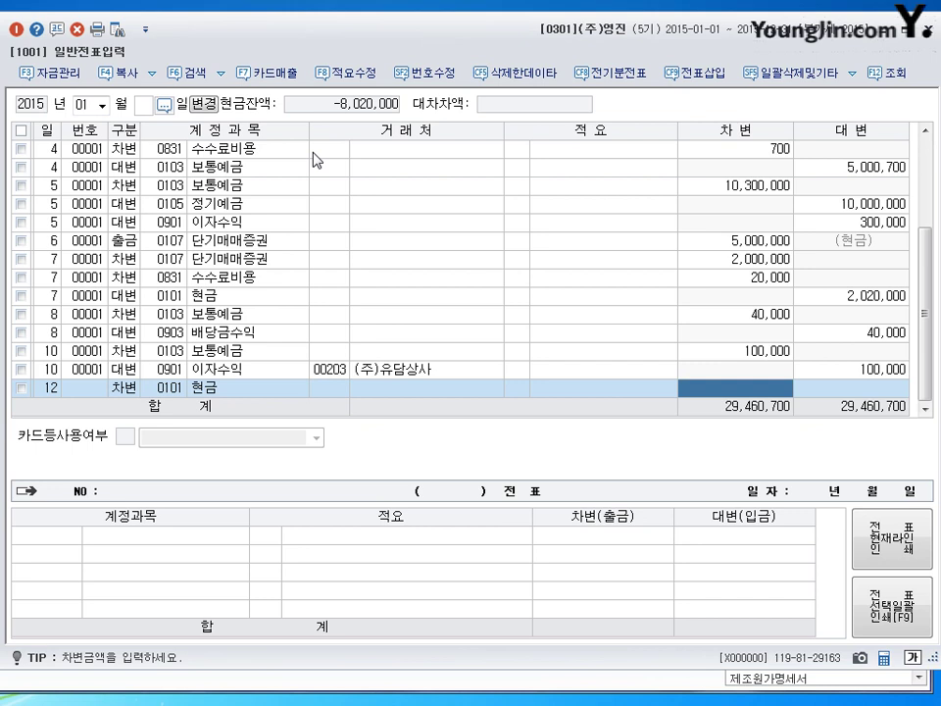
pyautogui.write('25500000')
pyautogui.press('Return')
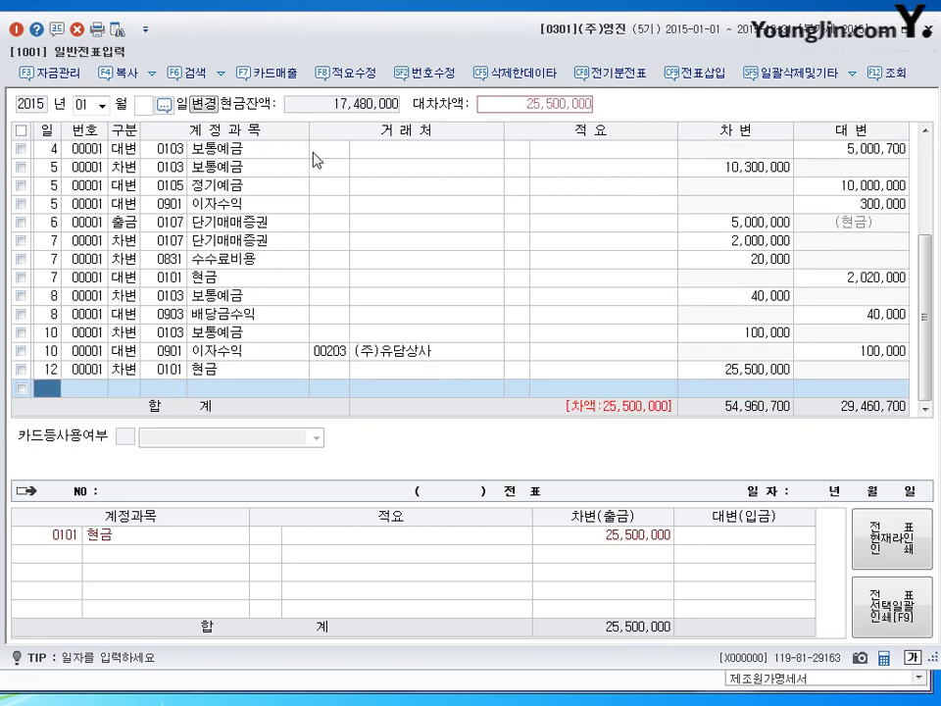
# - Credit 0107 단기매매증권 24,000,000 and begin another credit line on the 12th
pyautogui.press('Return')
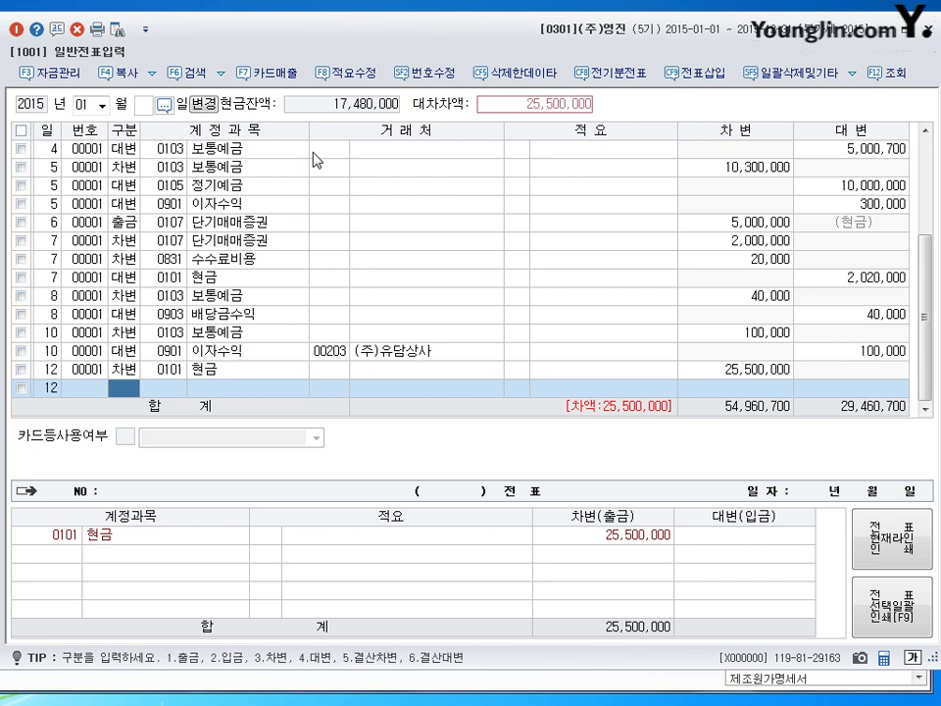
pyautogui.write('4')
pyautogui.press('Return')
pyautogui.write('0107')
pyautogui.press('Return')
pyautogui.press('Return')
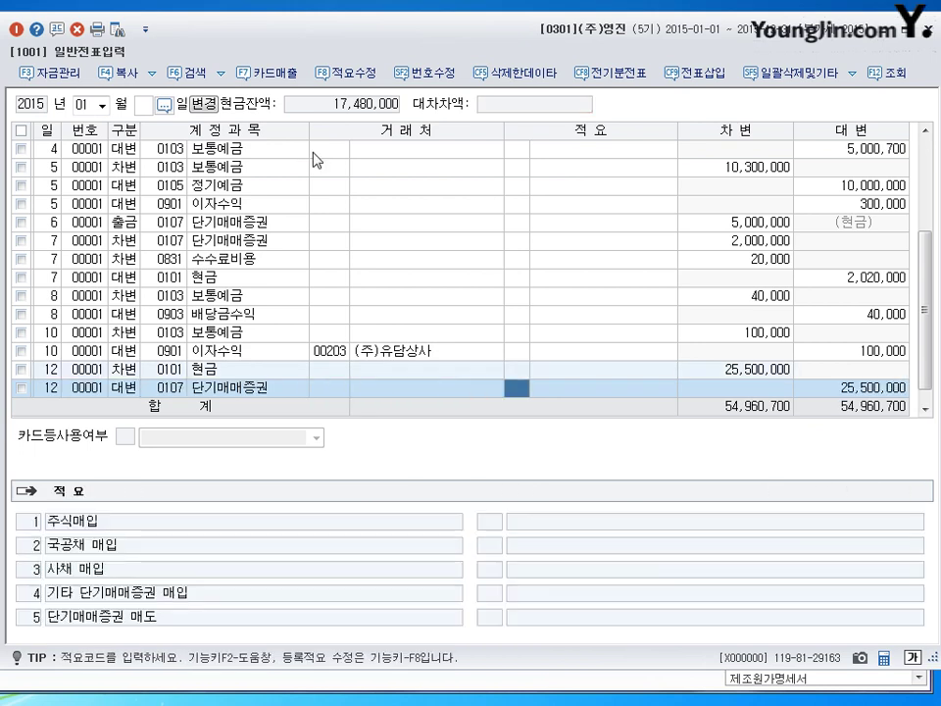
pyautogui.press('Return')
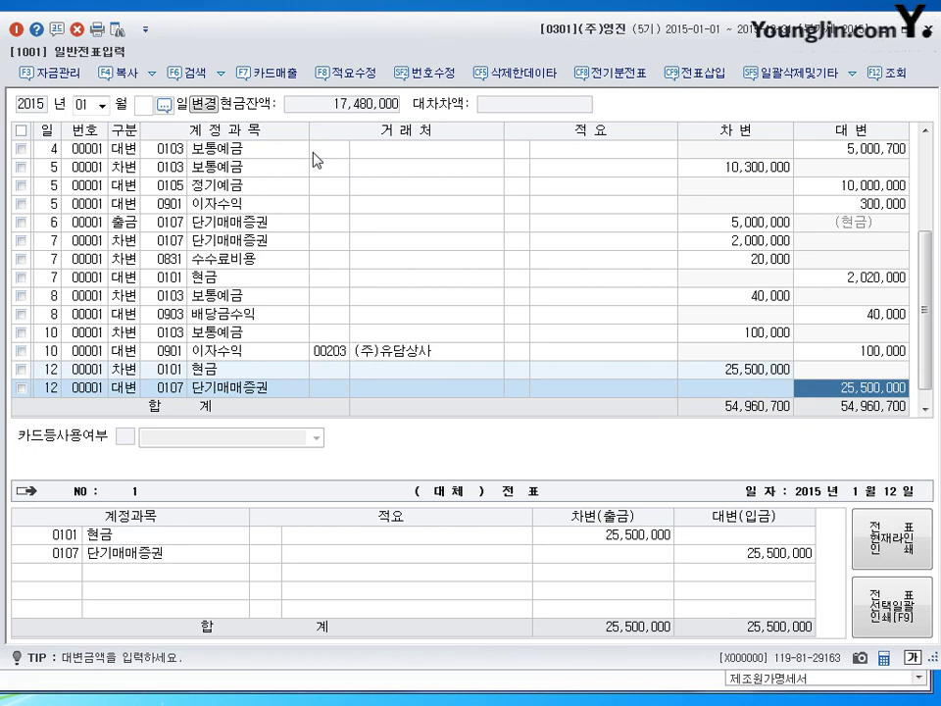
pyautogui.write('24000000')
pyautogui.press('Return')
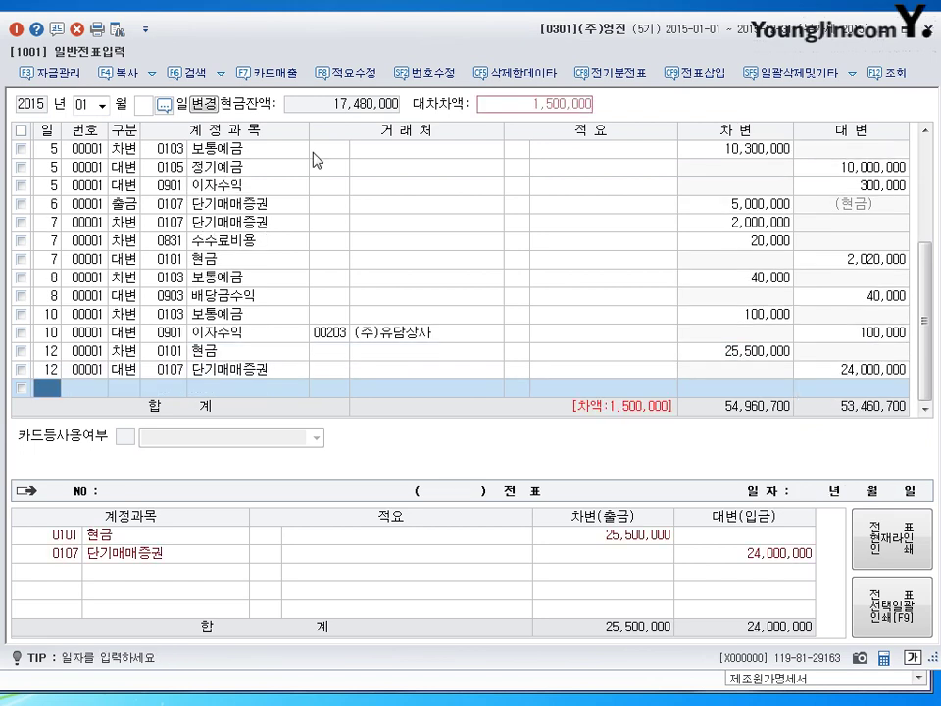
pyautogui.press('Return')
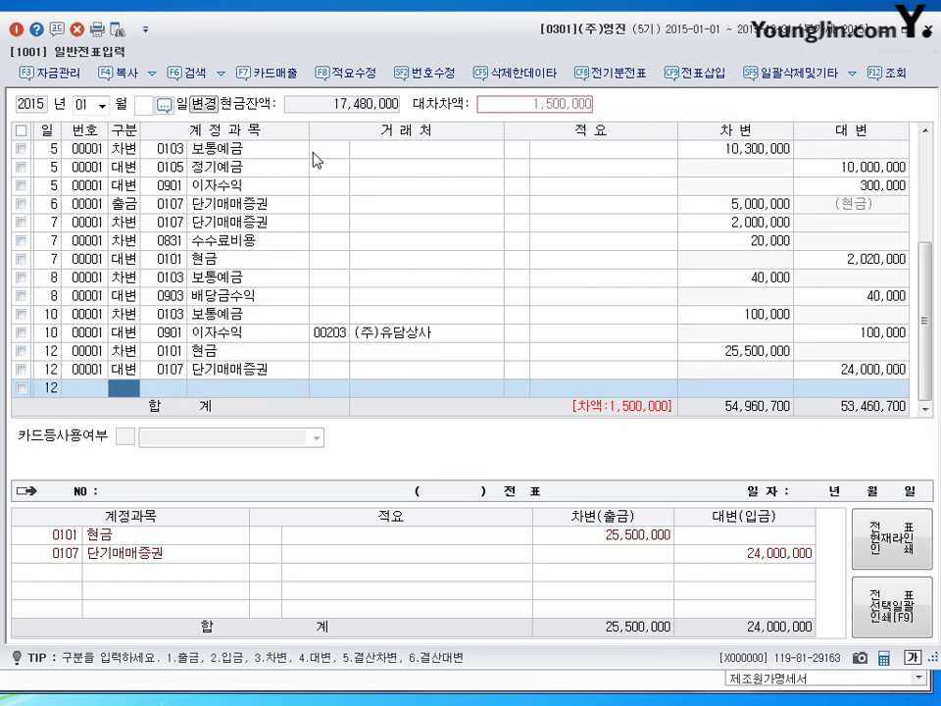
pyautogui.press('4')
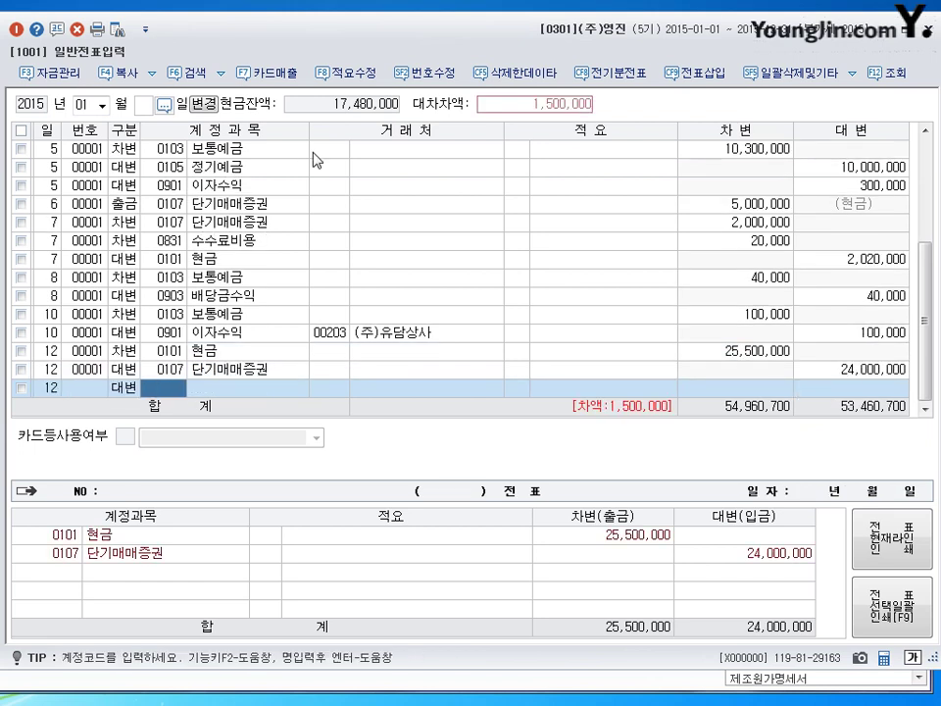
# - Credit 0906 단기매매증권처분이익 1,500,000 to balance Jan 12, then start a line dated the 13th
pyautogui.write('0906')
pyautogui.press('Return')
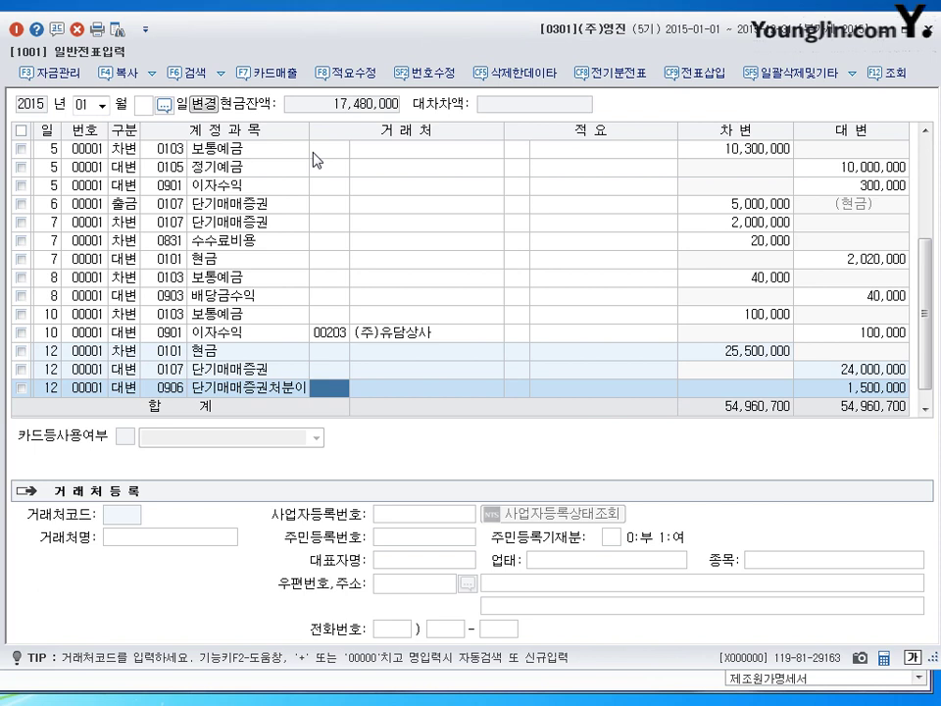
pyautogui.press('Return')
pyautogui.press('Return')
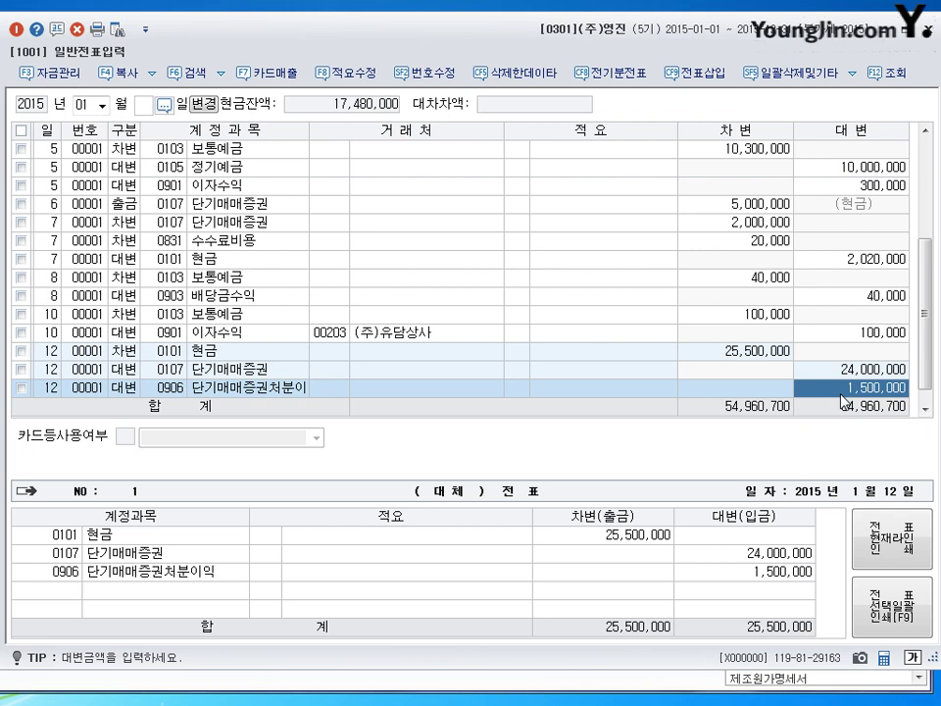
pyautogui.press('Return')
pyautogui.write('13')
pyautogui.press('Return')
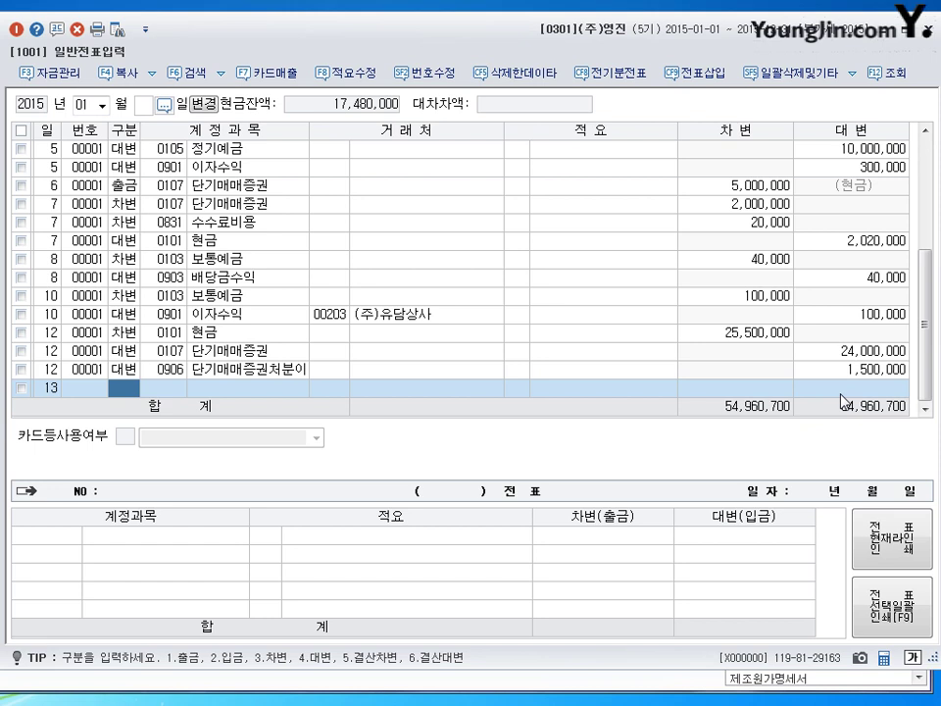
# - Debit 0101 현금 2,000,000 on the Jan 13 entry
pyautogui.write('3')
pyautogui.press('Return')
pyautogui.write('101')
pyautogui.press('Return')
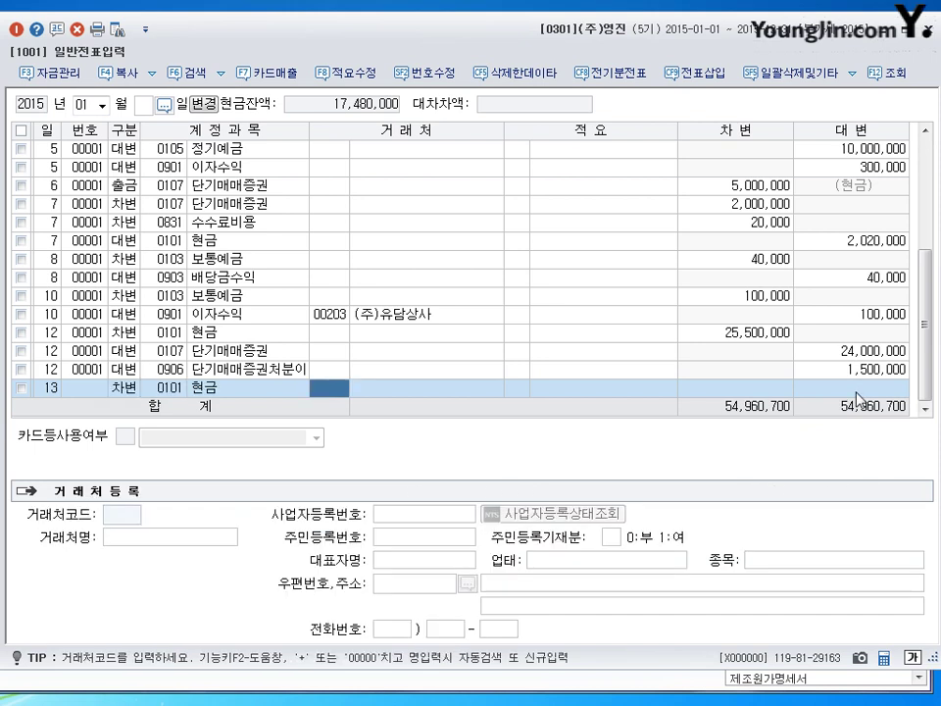
pyautogui.press('Return')
pyautogui.press('Return')
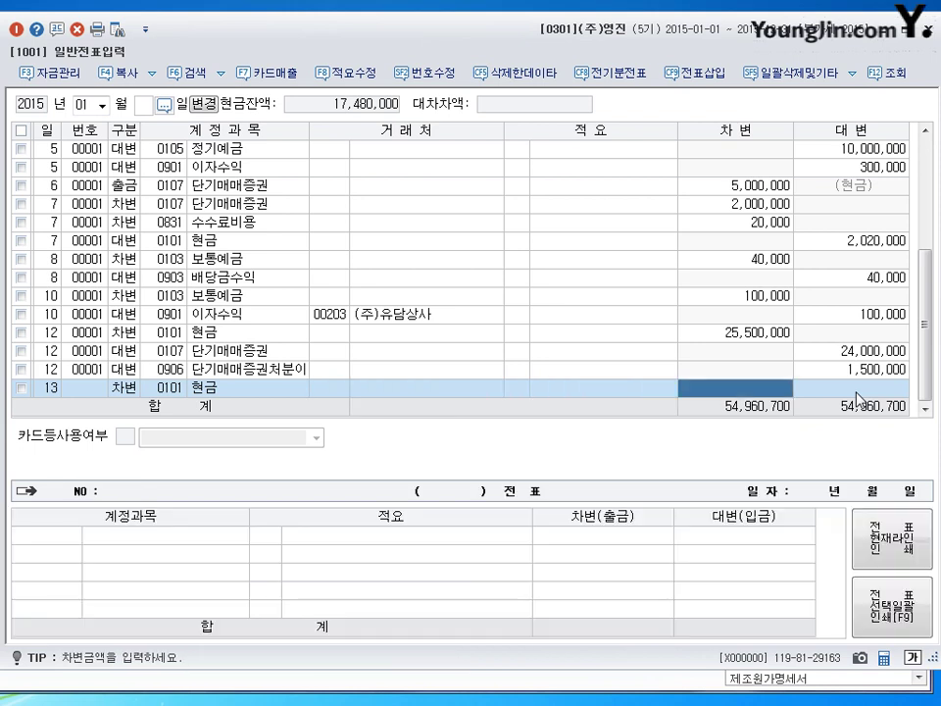
pyautogui.write('2000000')
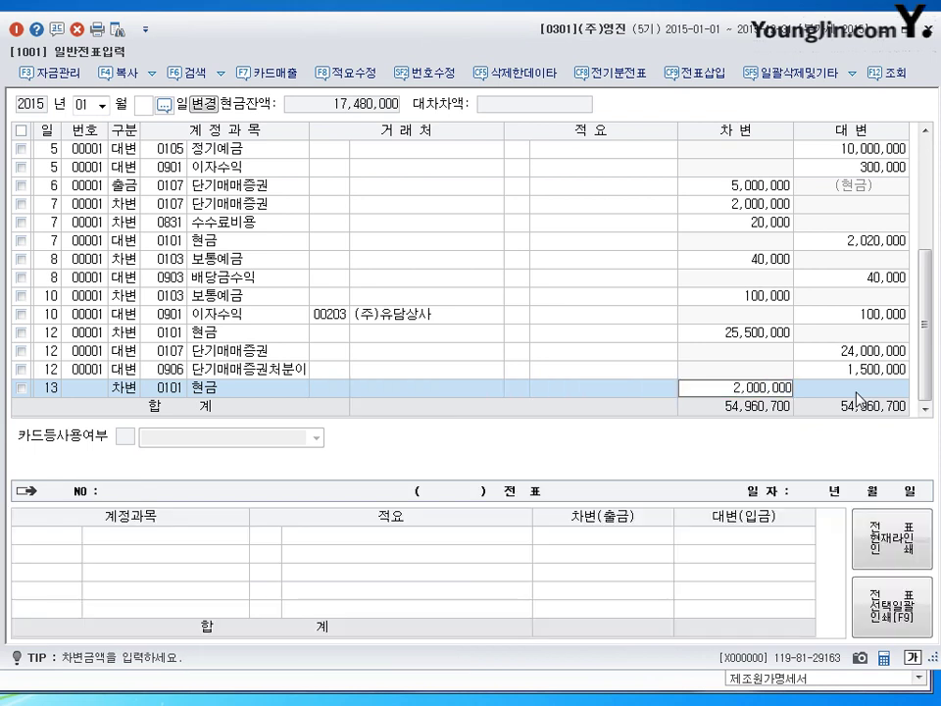
pyautogui.press('Return')
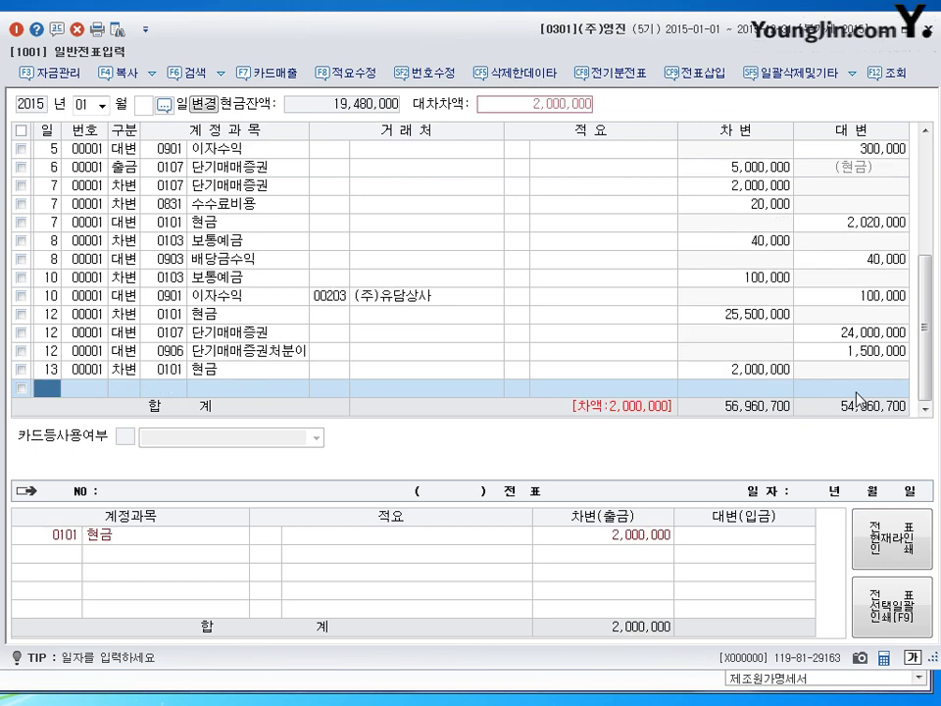
# - Credit 0107 단기매매증권 1,800,000 on the 13th
pyautogui.press('Return')
pyautogui.write('4107')
pyautogui.press('Return')
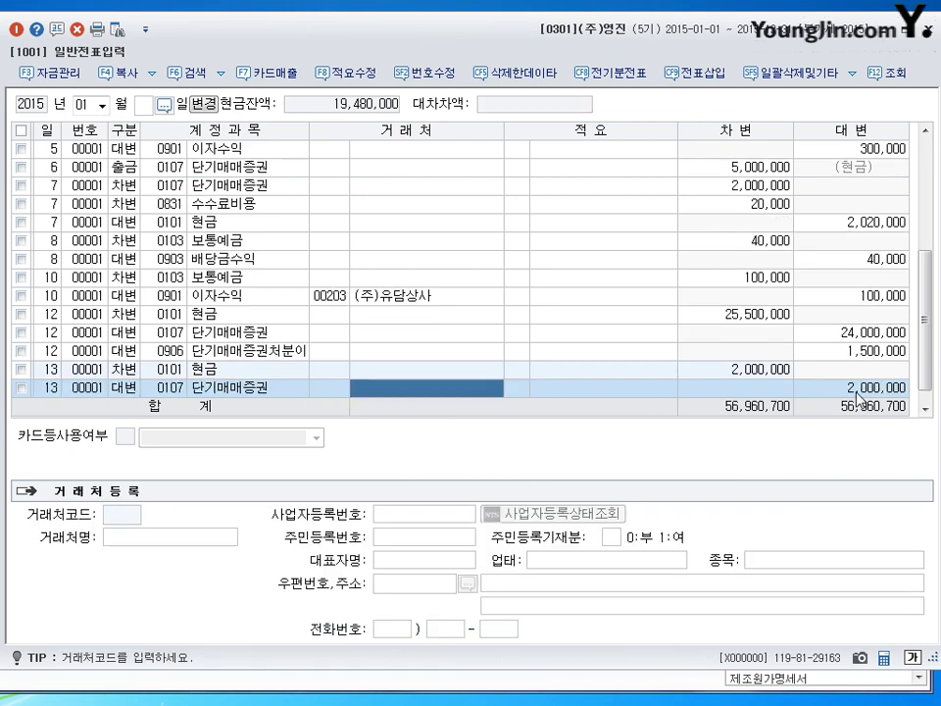
pyautogui.press('Return')
pyautogui.press('Return')
pyautogui.write('1800000')
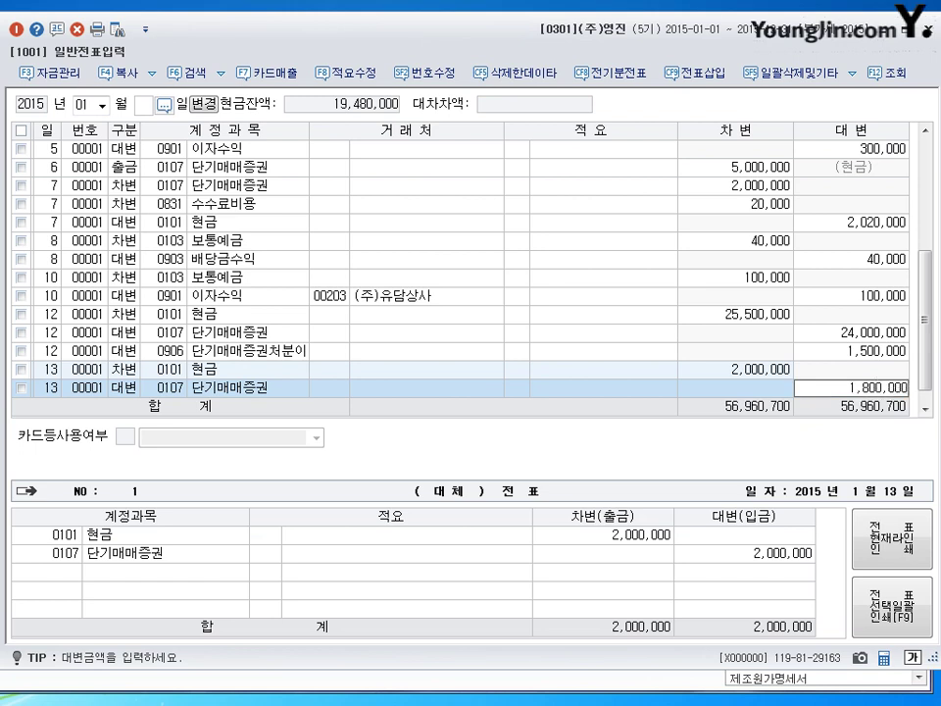
pyautogui.press('Return')
# - Credit 0906 gain on sale 200,000 to balance, then start a line dated the 14th
pyautogui.write('4')
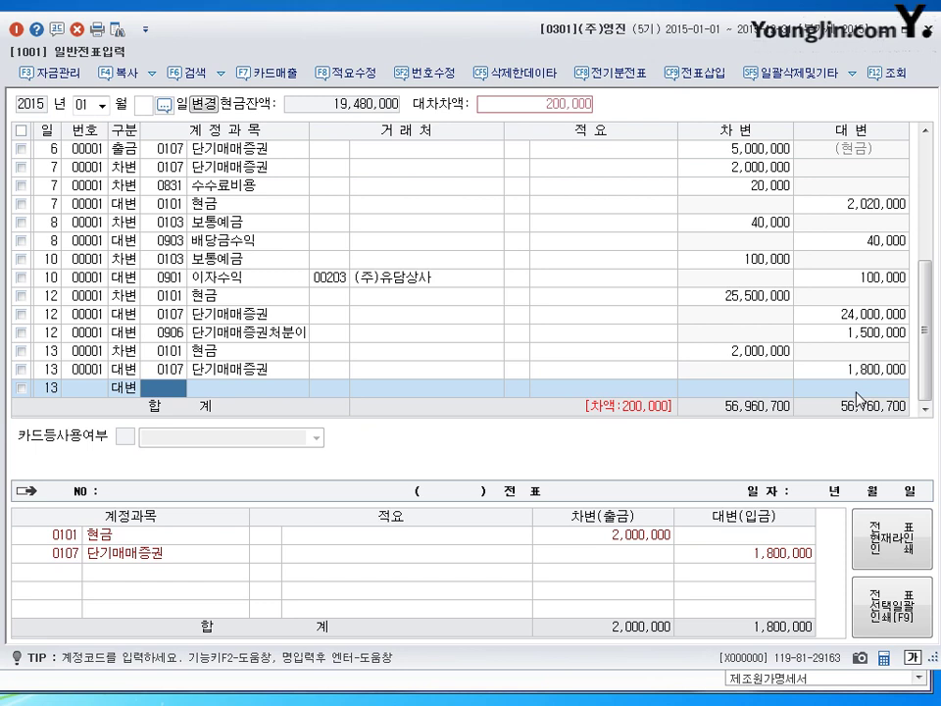
pyautogui.write('906')
pyautogui.press('Return')
pyautogui.press('Return')
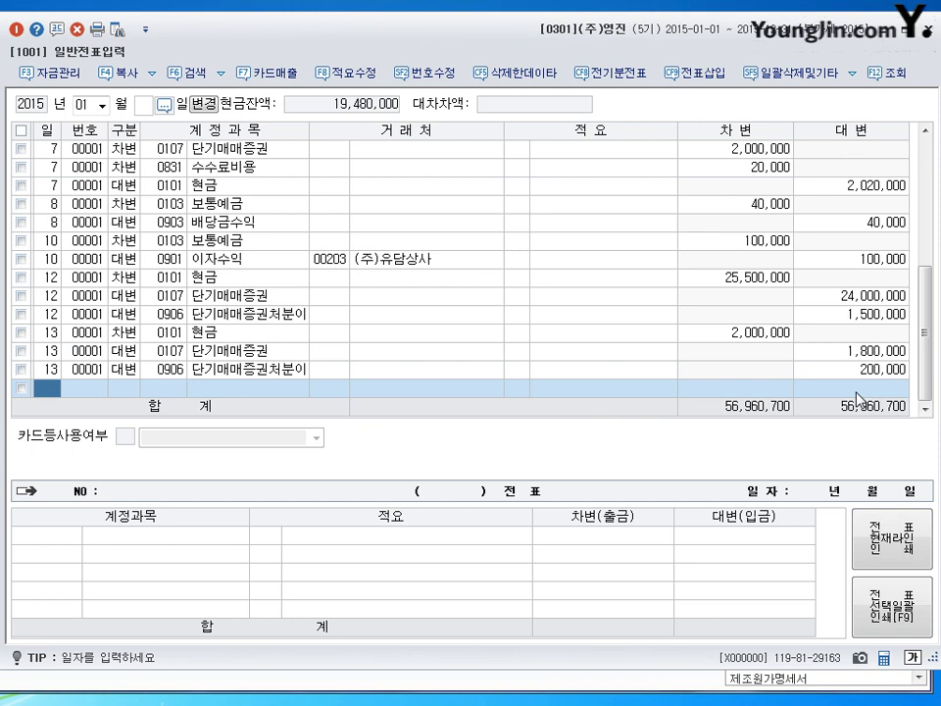
pyautogui.write('14')
pyautogui.press('Return')
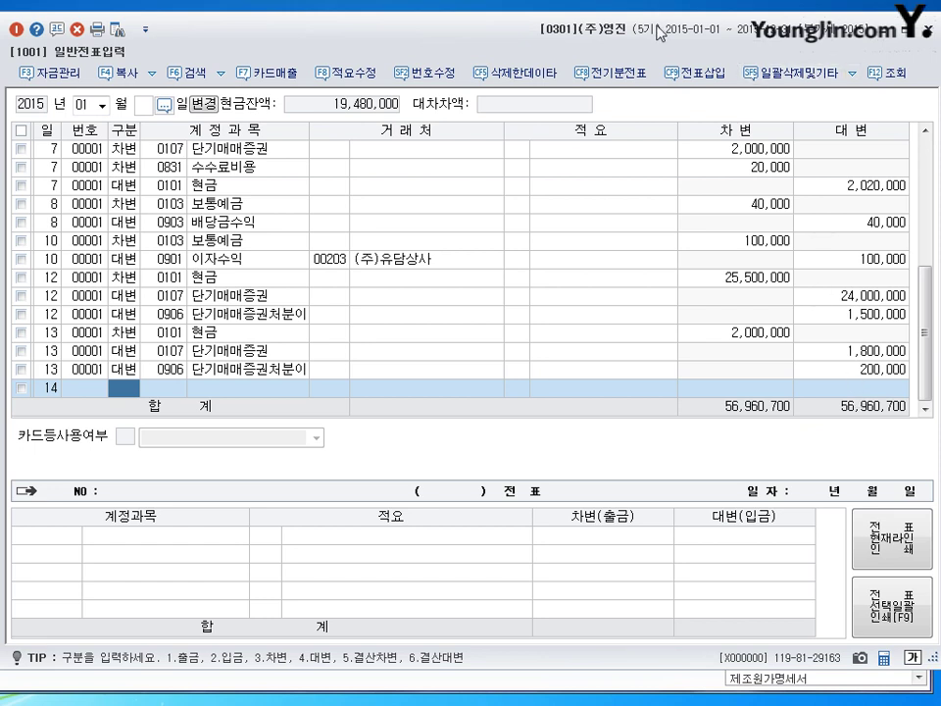
pyautogui.press('Escape')
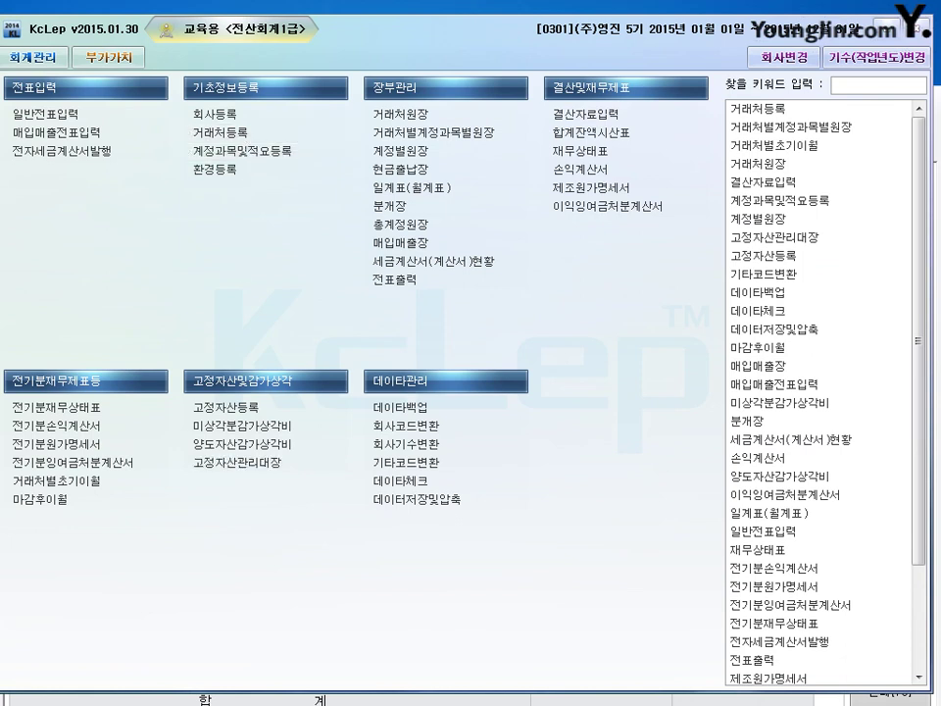
pyautogui.click(515, 686)
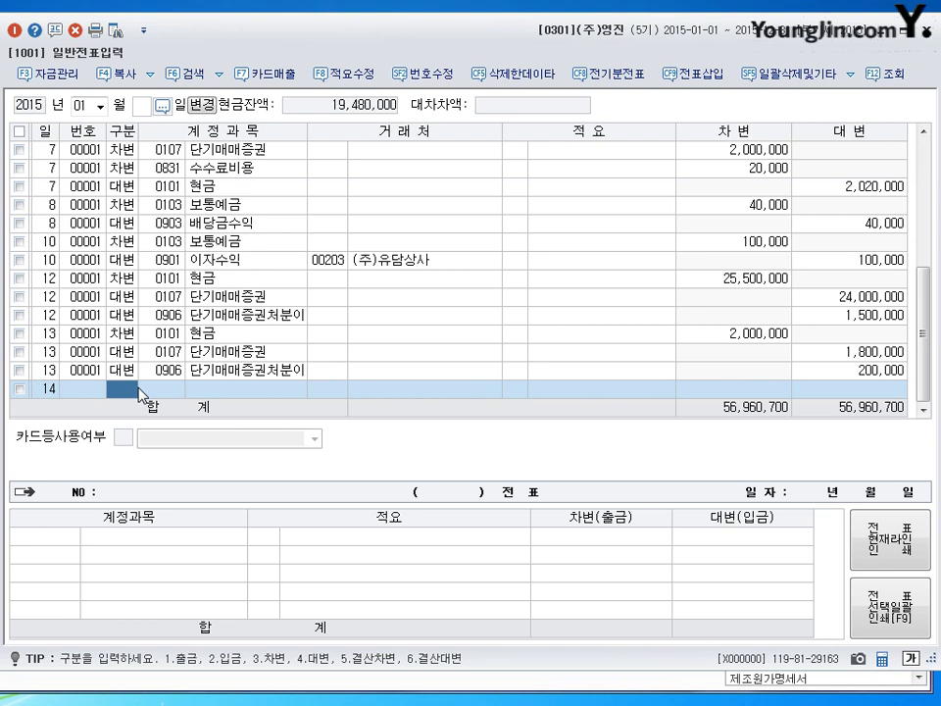
# - Debit 0108 외상매출금 on Jan 14 and enter 민영상사 as a new trading partner
pyautogui.write('3108')
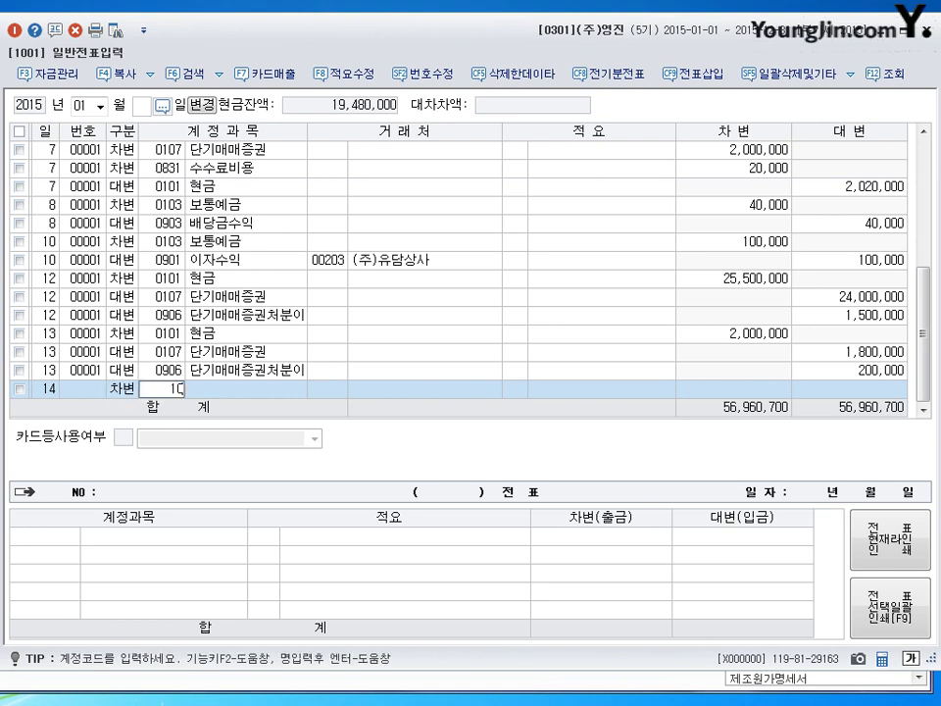
pyautogui.press('Return')
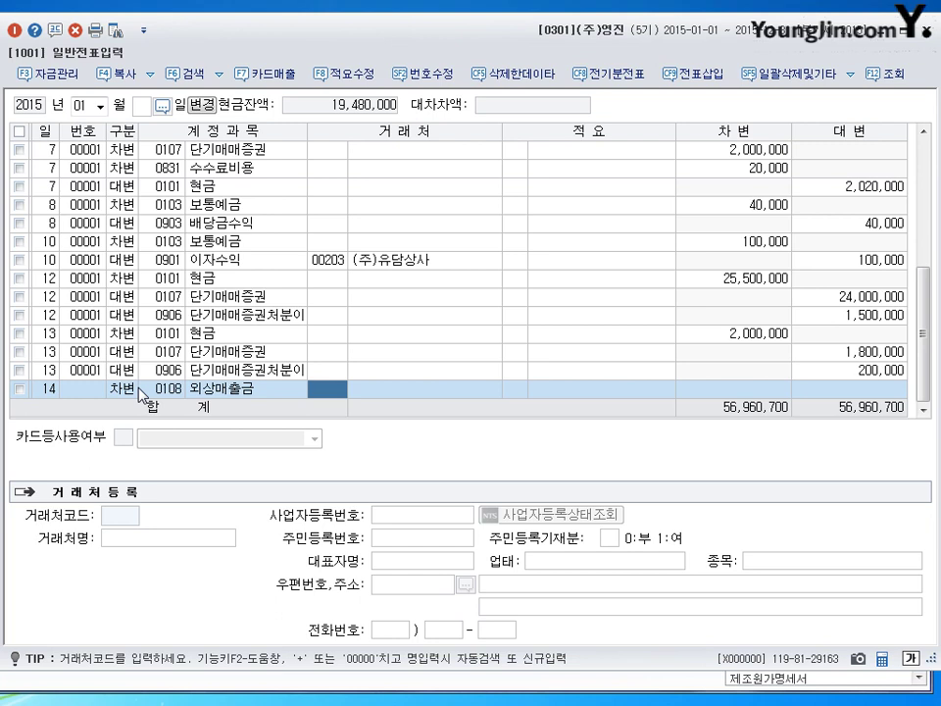
pyautogui.press('+')
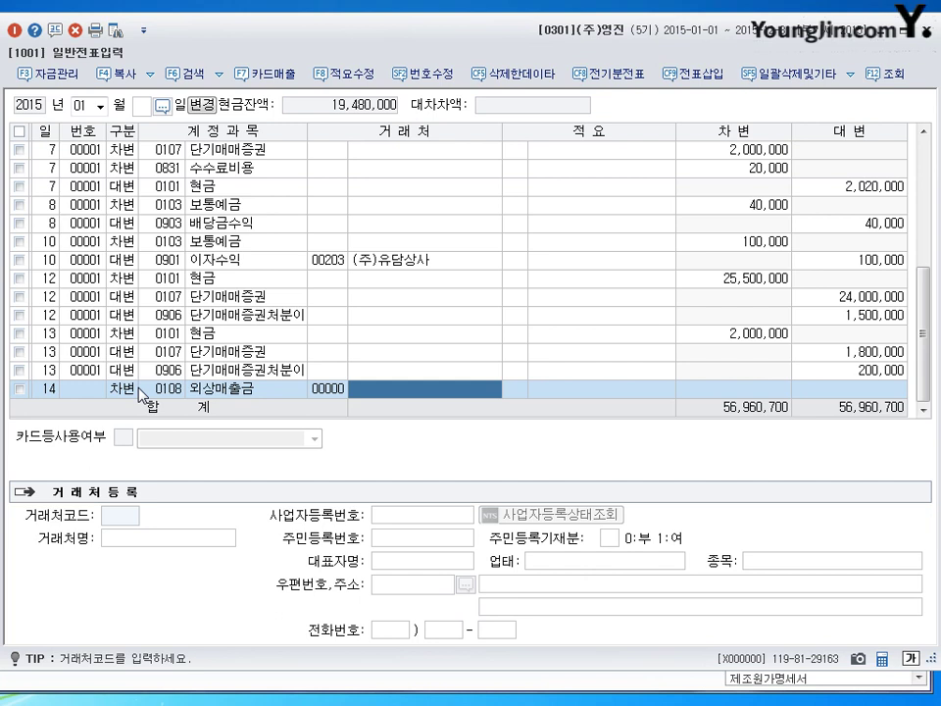
pyautogui.write('민영상사')
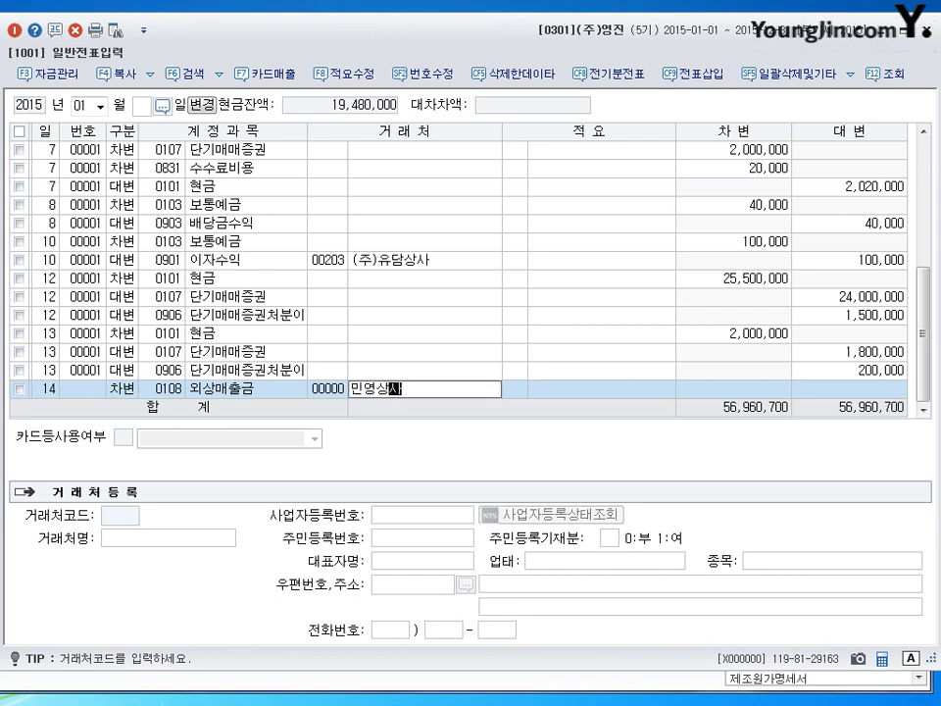
pyautogui.press('Return')
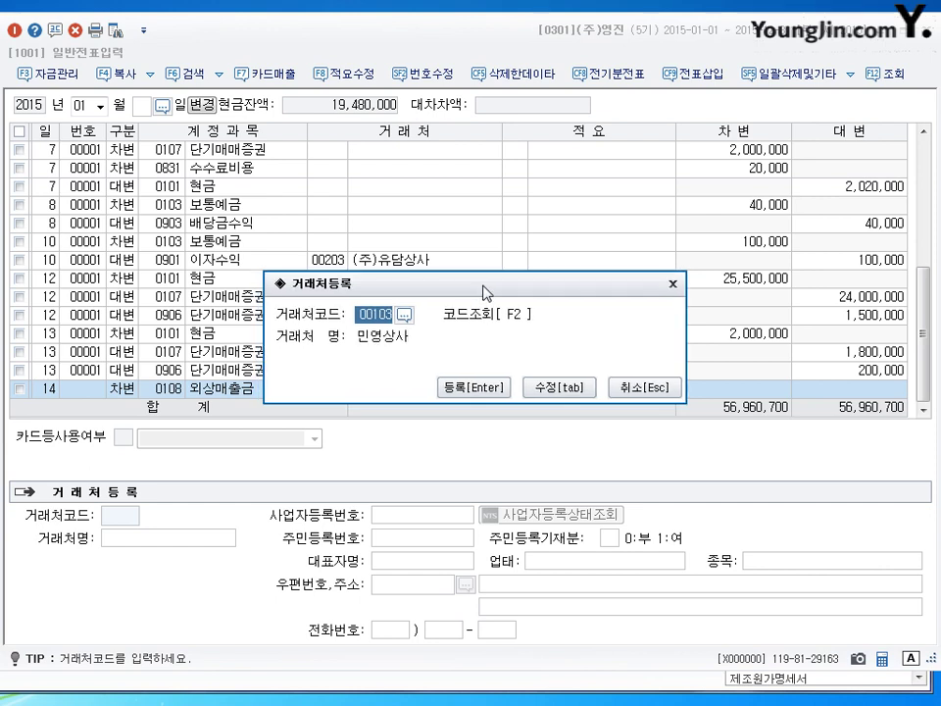
# - Register 민영상사 under partner code 00200 and enter its business registration number
pyautogui.moveTo(461, 287); pyautogui.dragTo(486, 276)
pyautogui.moveTo(431, 292); pyautogui.dragTo(394, 305)
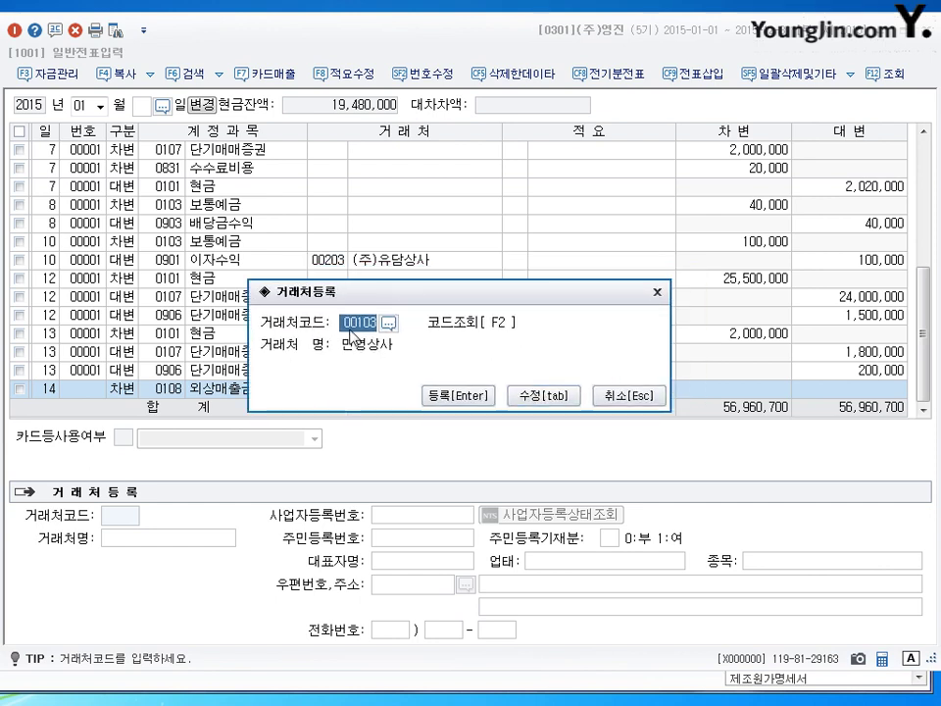
pyautogui.write('00200')
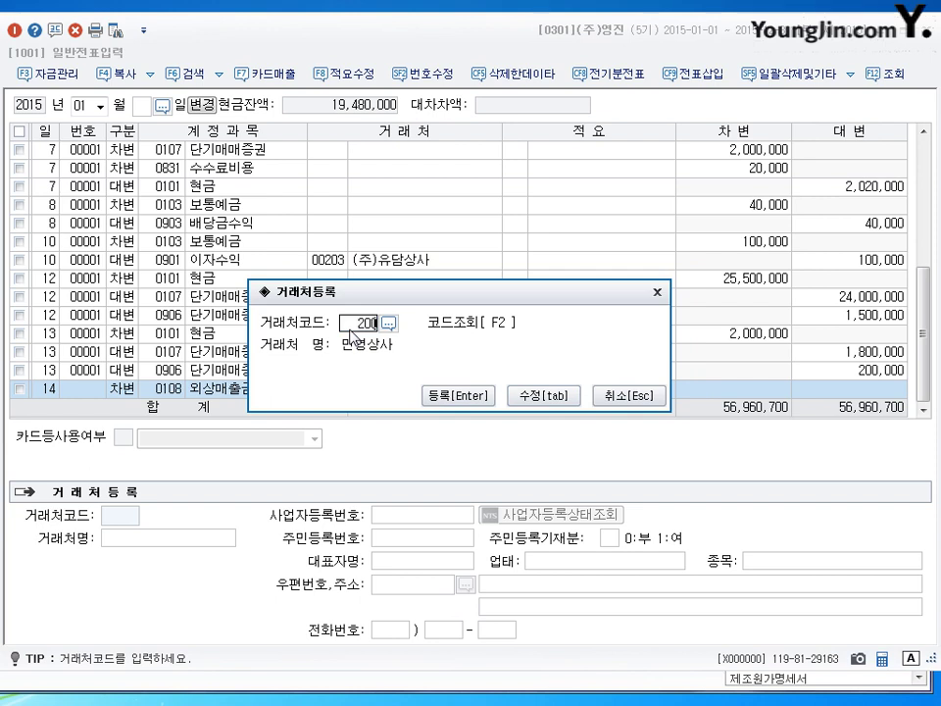
pyautogui.click(545, 396)
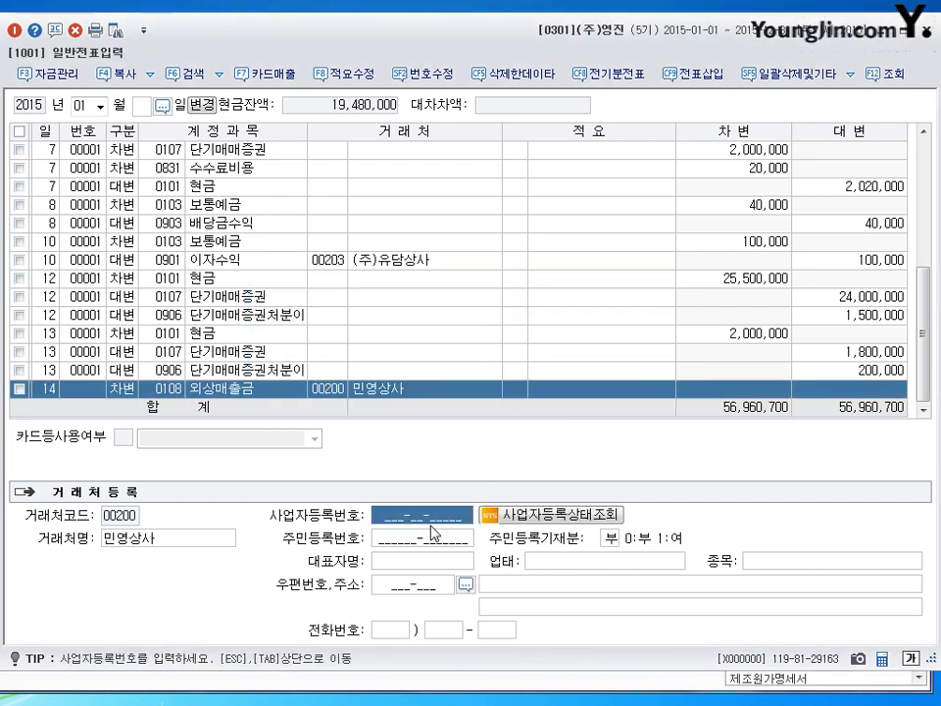
pyautogui.write('112-')
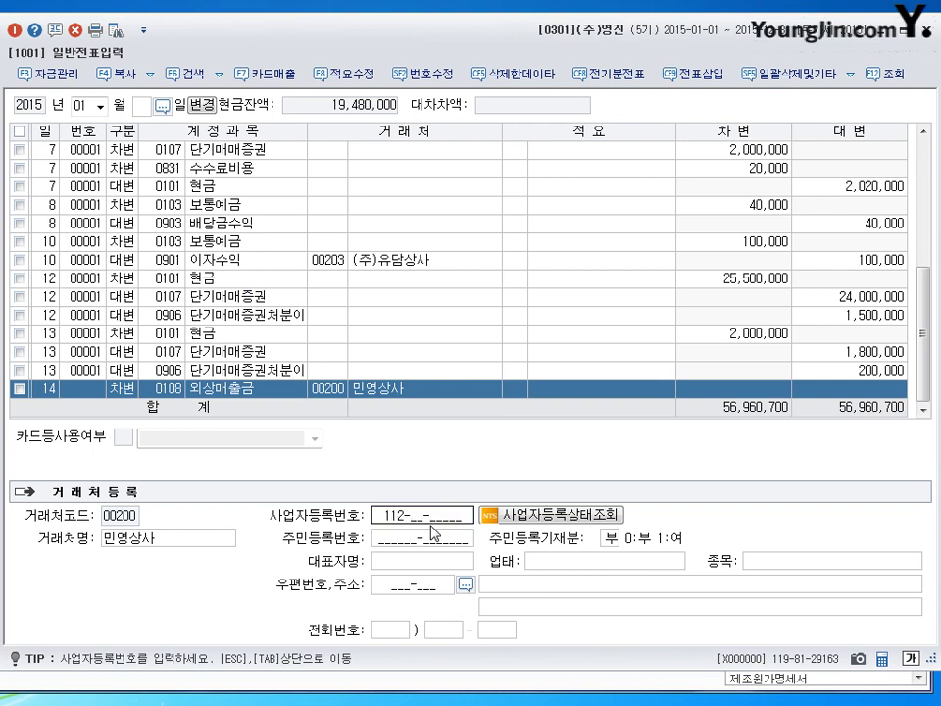
pyautogui.write('12-58545')
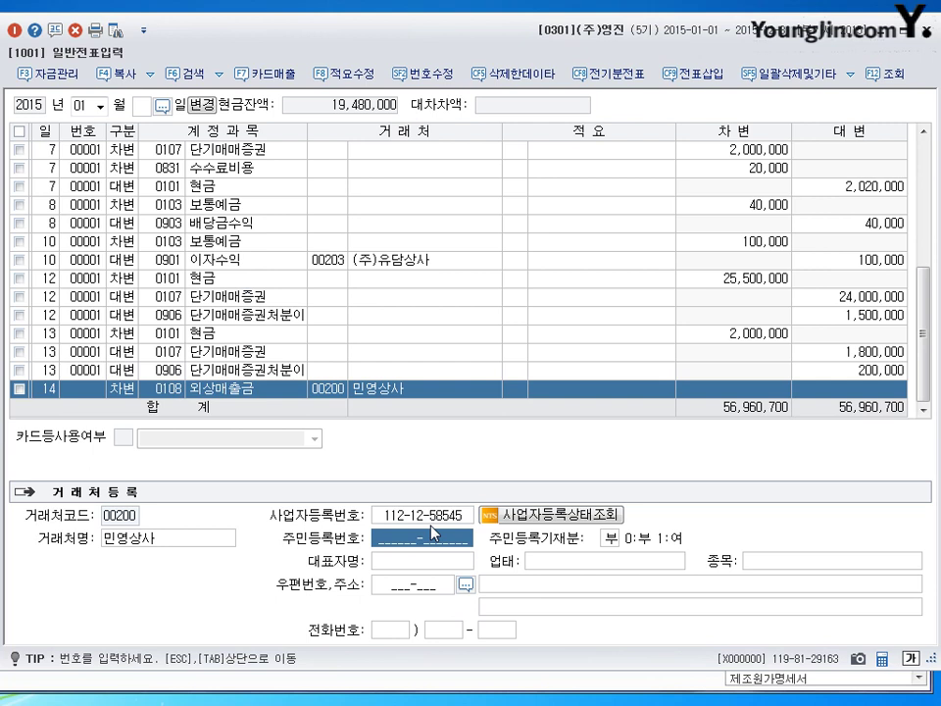
pyautogui.press('Return')
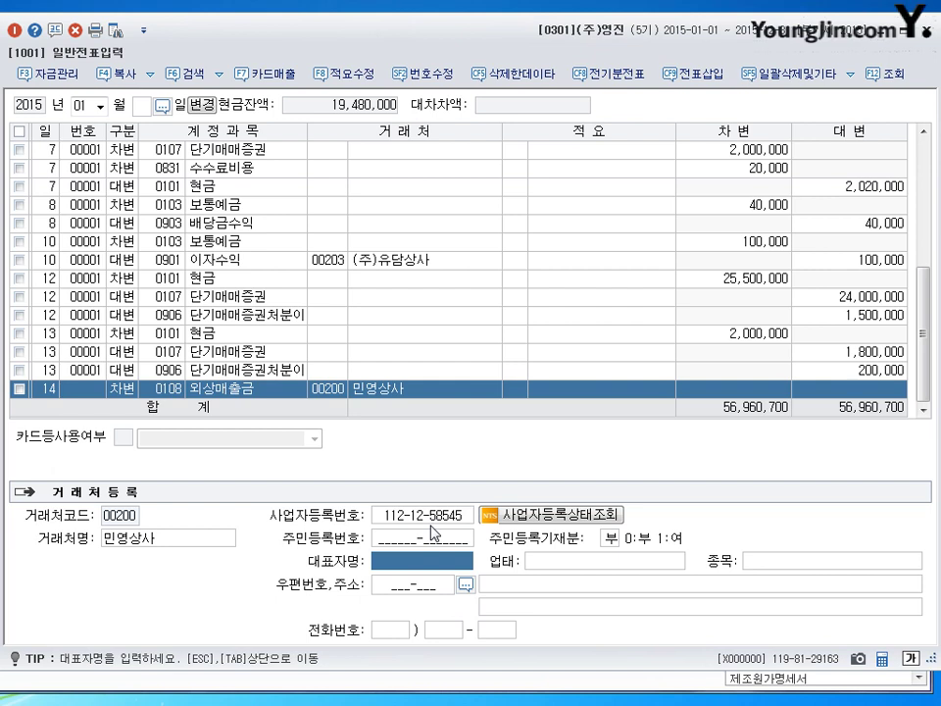
# - Enter the representative's name, business type 도매 and item 전자
pyautogui.write('임미')
pyautogui.press('BackSpace')
pyautogui.press('BackSpace')
pyautogui.press('Hangul')
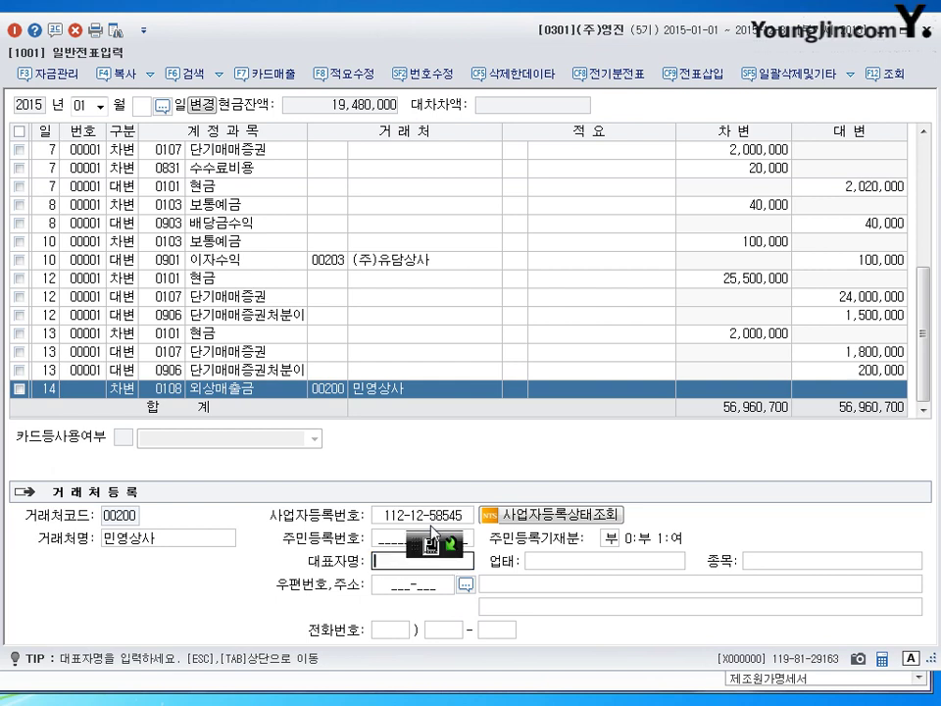
pyautogui.write('이민영')
pyautogui.press('Return')
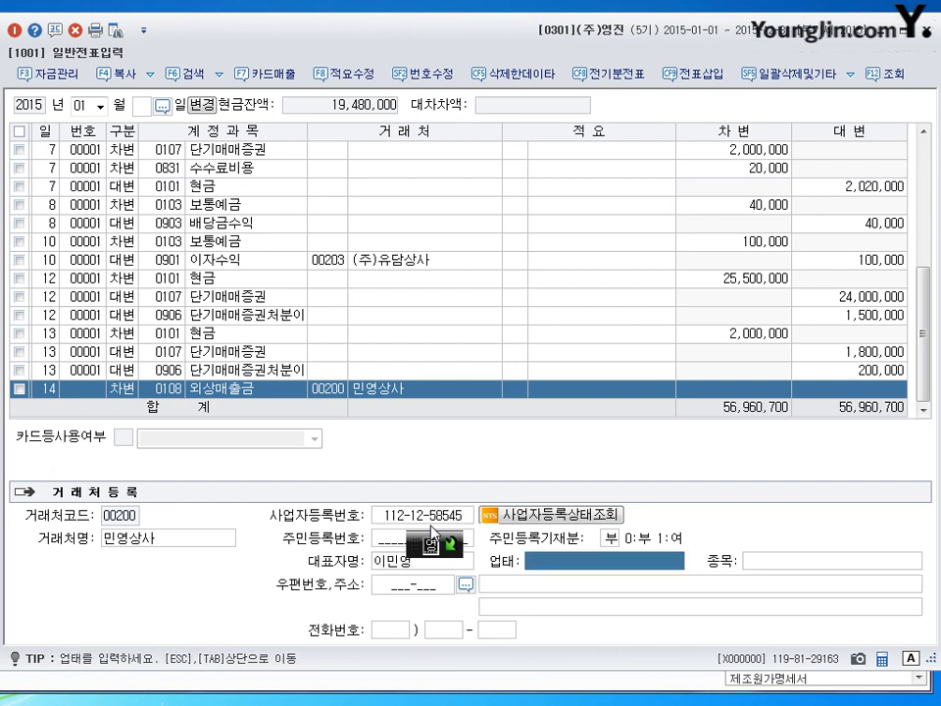
pyautogui.write('ㄷ')
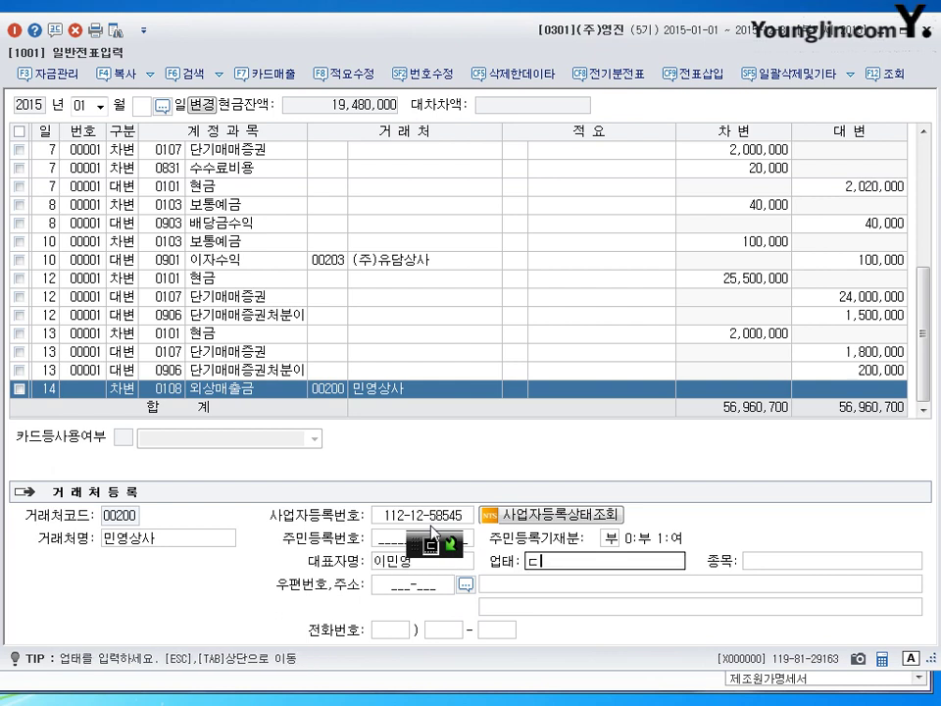
pyautogui.write('도매')
pyautogui.press('Return')
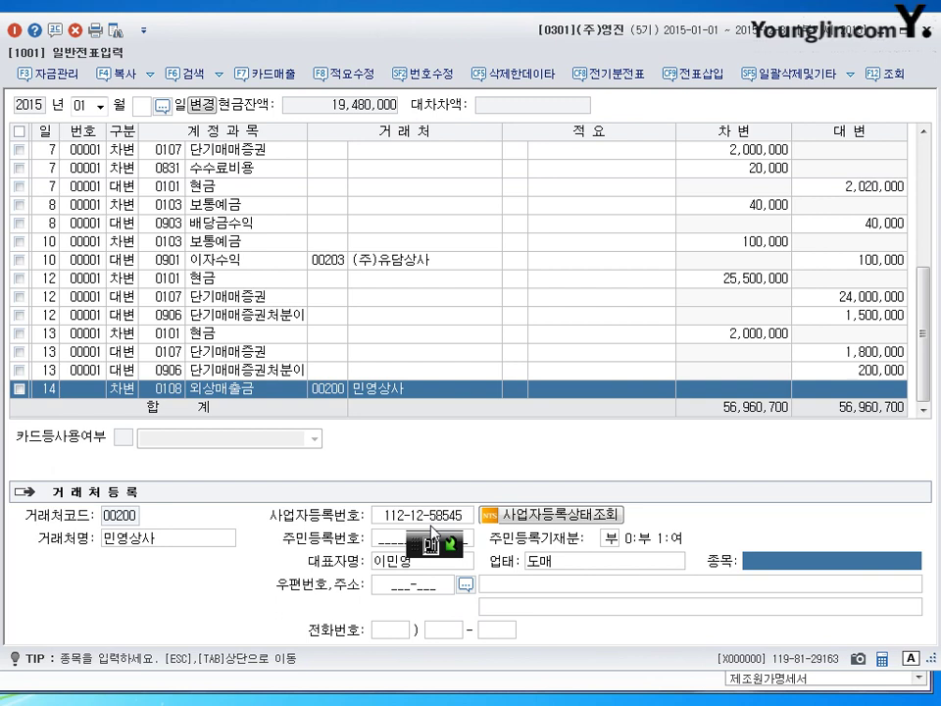
pyautogui.write('전자')
pyautogui.press('Return')
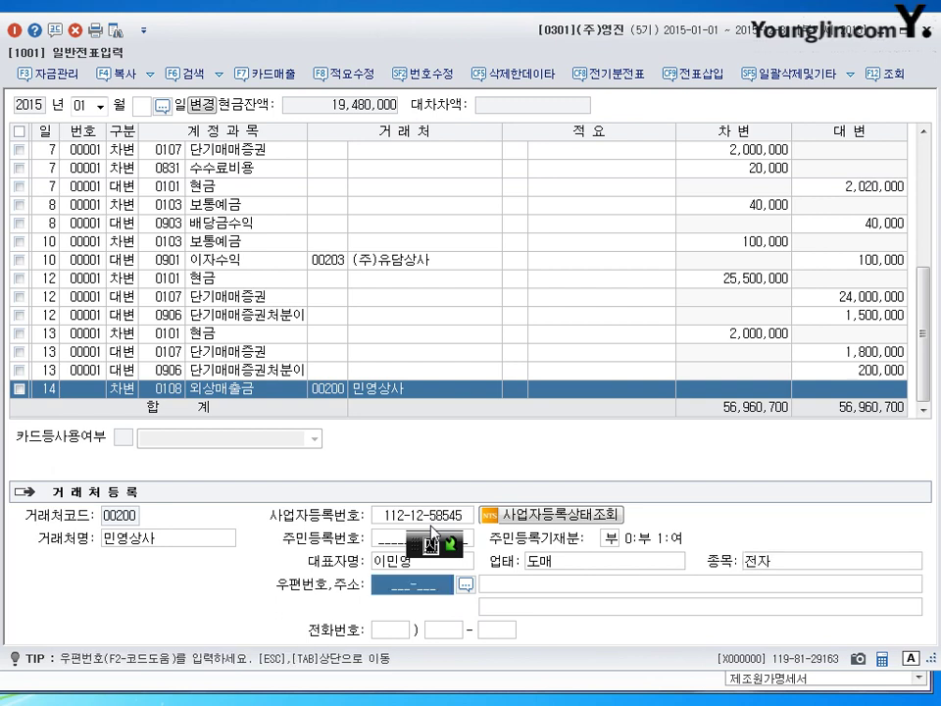
# - Skip the address and phone fields and return to the Jan 14 debit line
pyautogui.press('Return')
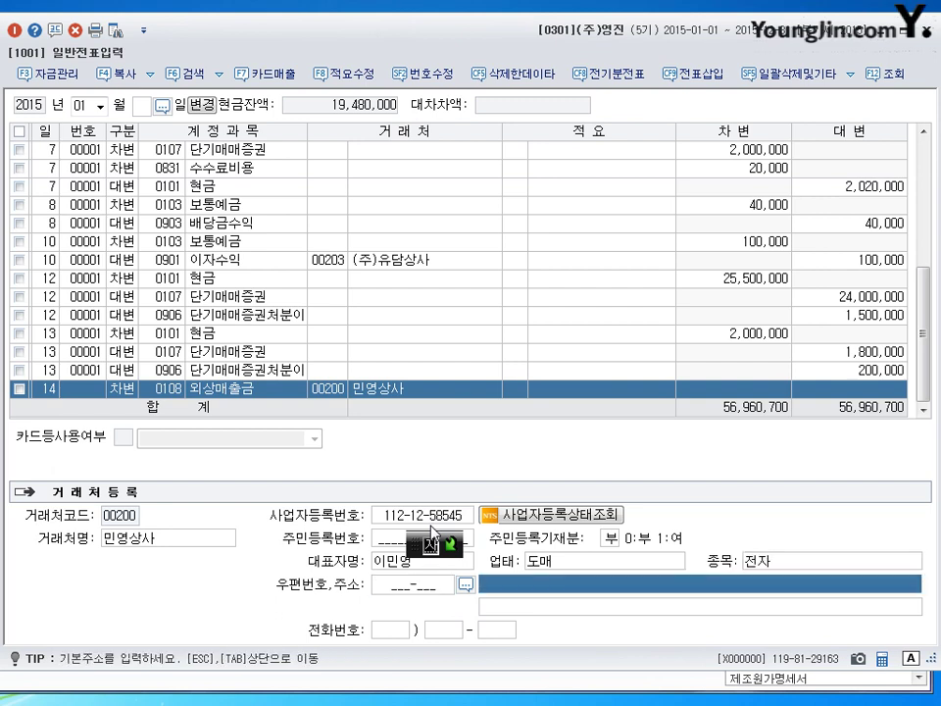
pyautogui.click(534, 610)
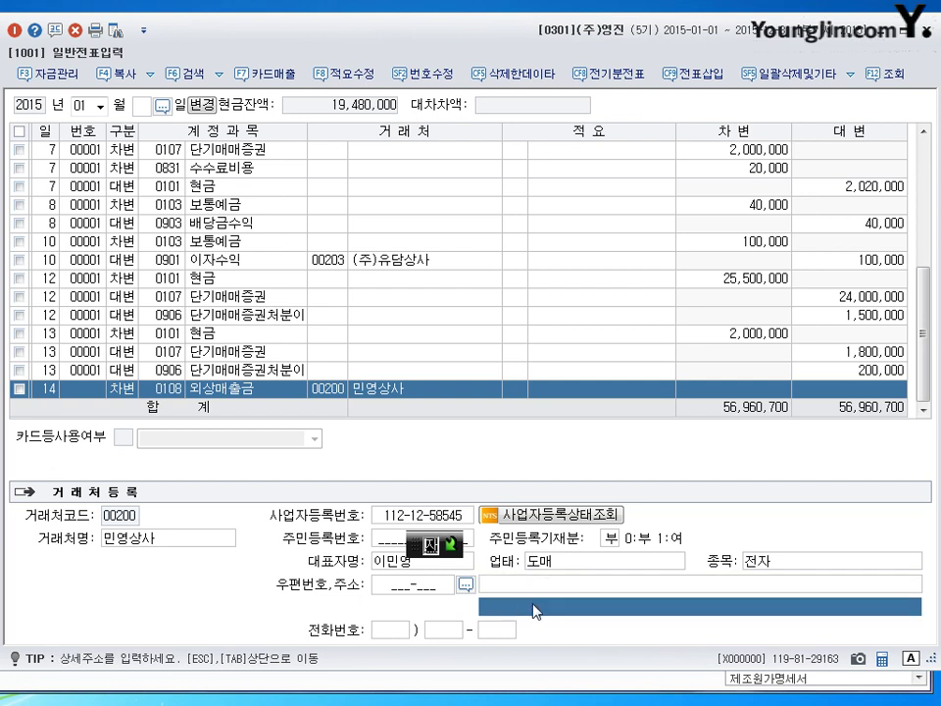
pyautogui.press('Return')
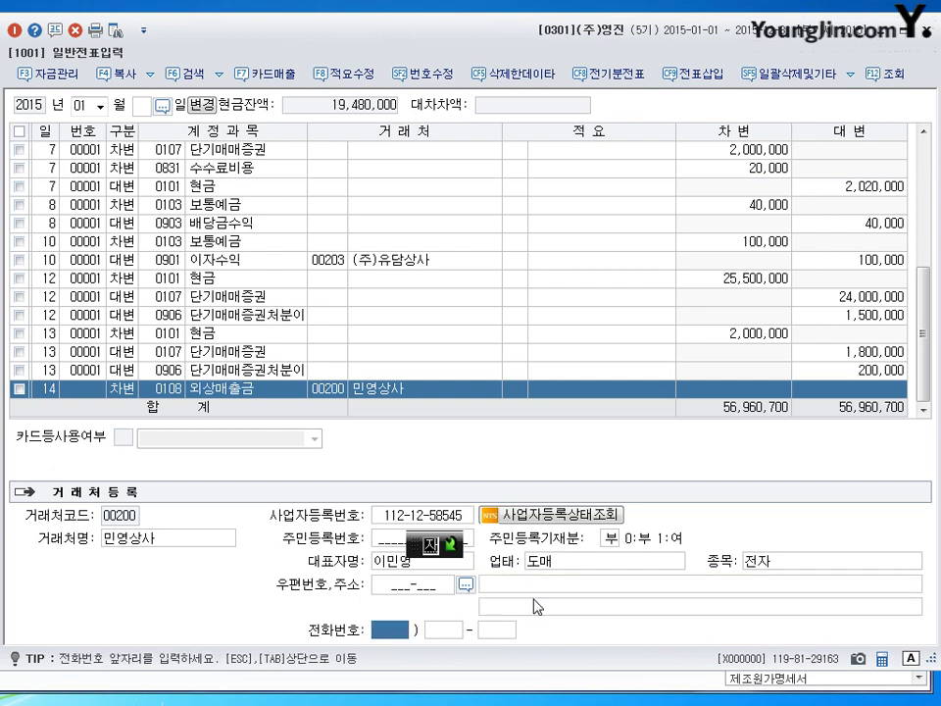
pyautogui.press('Return')
pyautogui.press('Return')
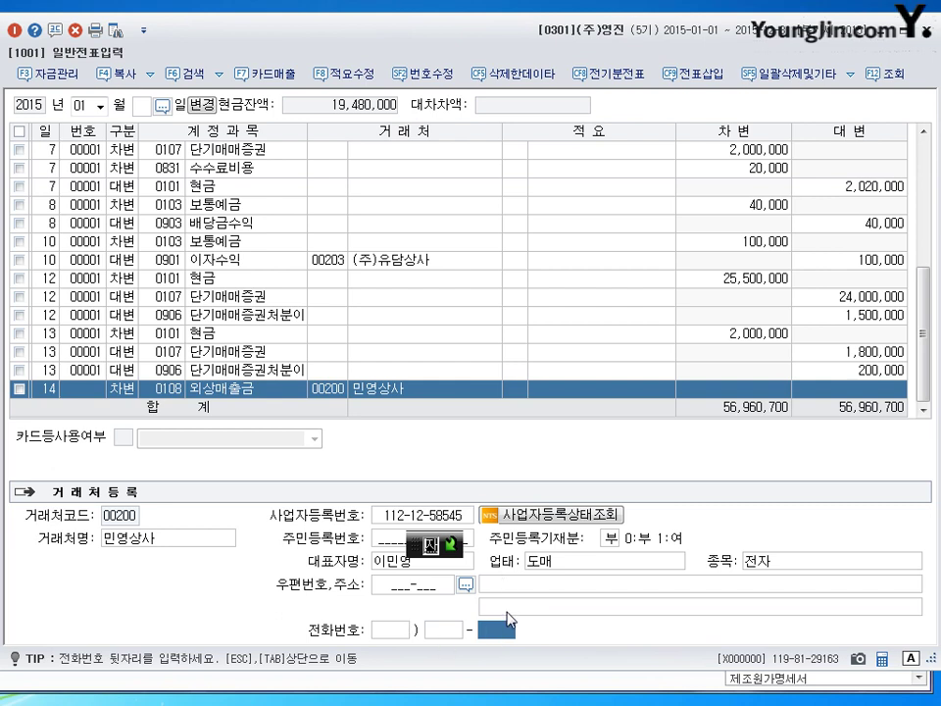
pyautogui.press('Escape')
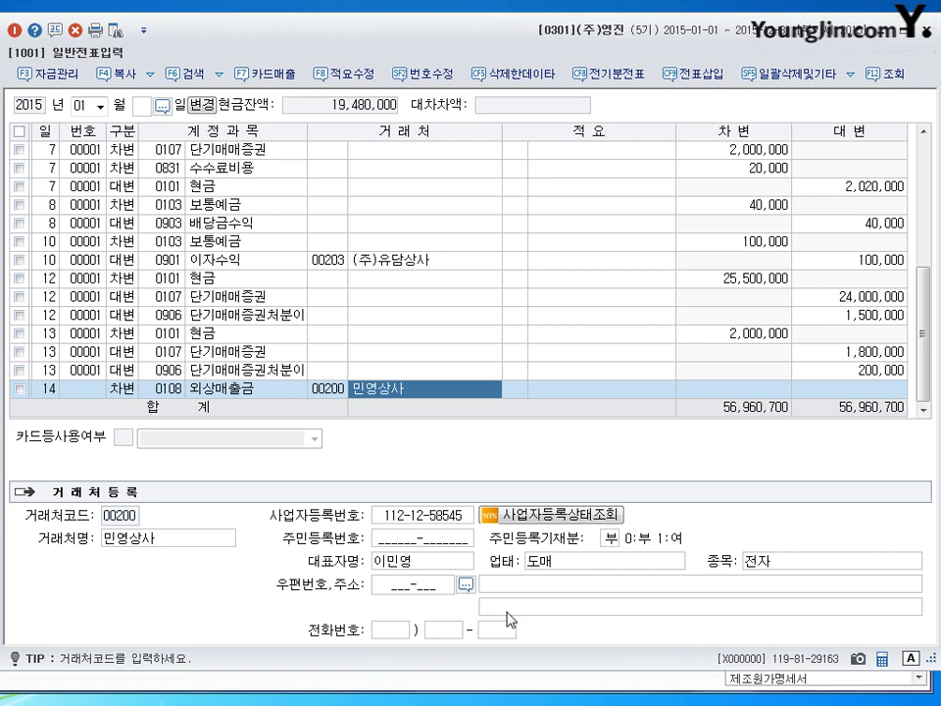
pyautogui.press('Return')
pyautogui.press('Return')
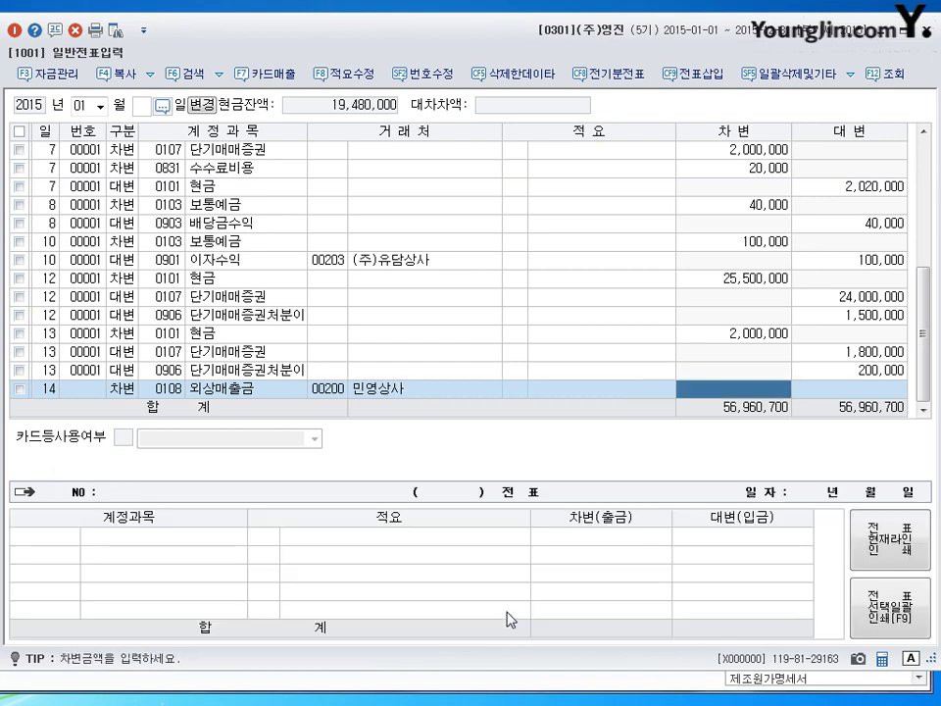
# - Debit 외상매출금 7,000,000 and credit 0404 제품매출 on the Jan 14 entry
pyautogui.write('7000000')
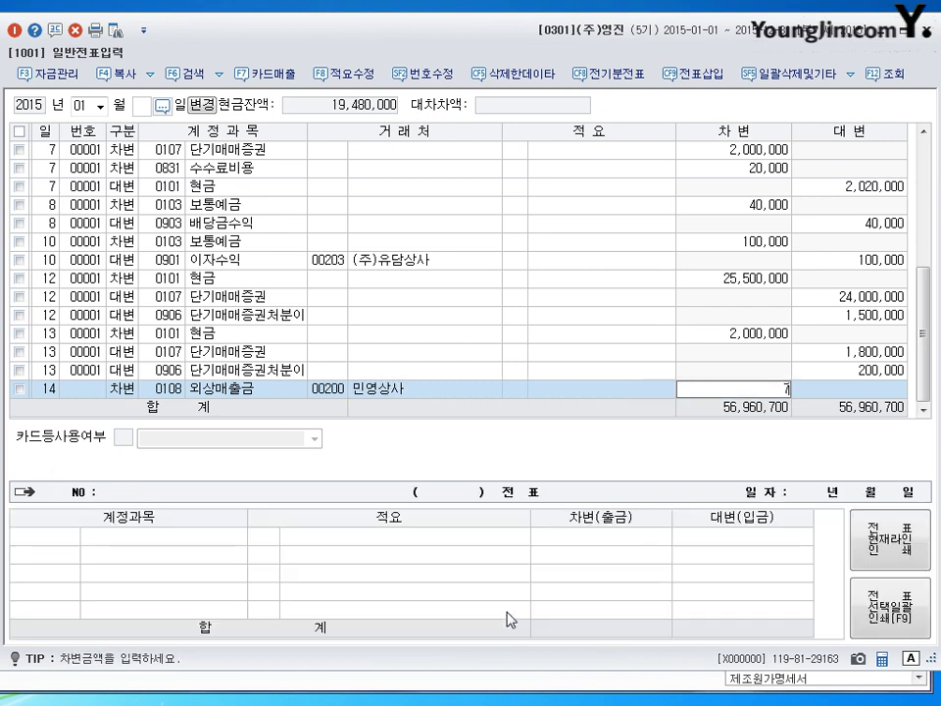
pyautogui.press('Return')
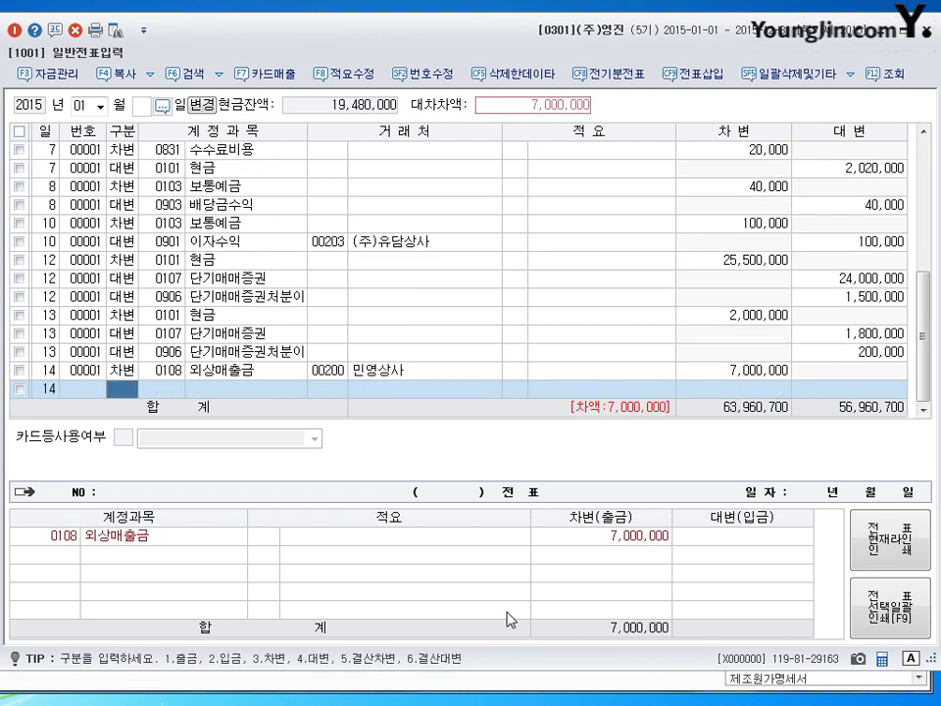
pyautogui.write('4')
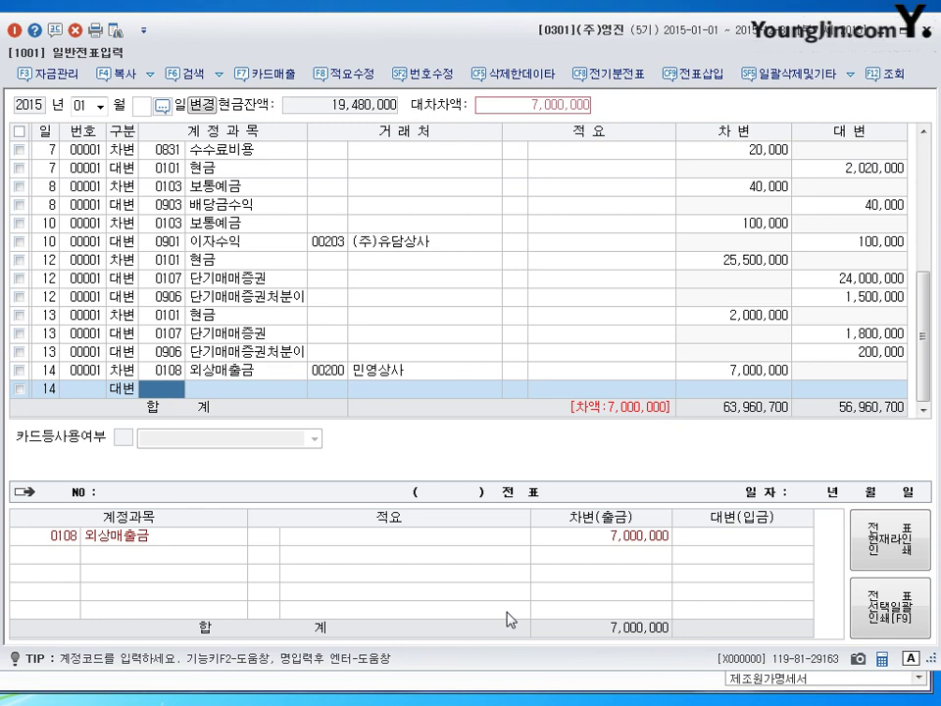
pyautogui.write('404')
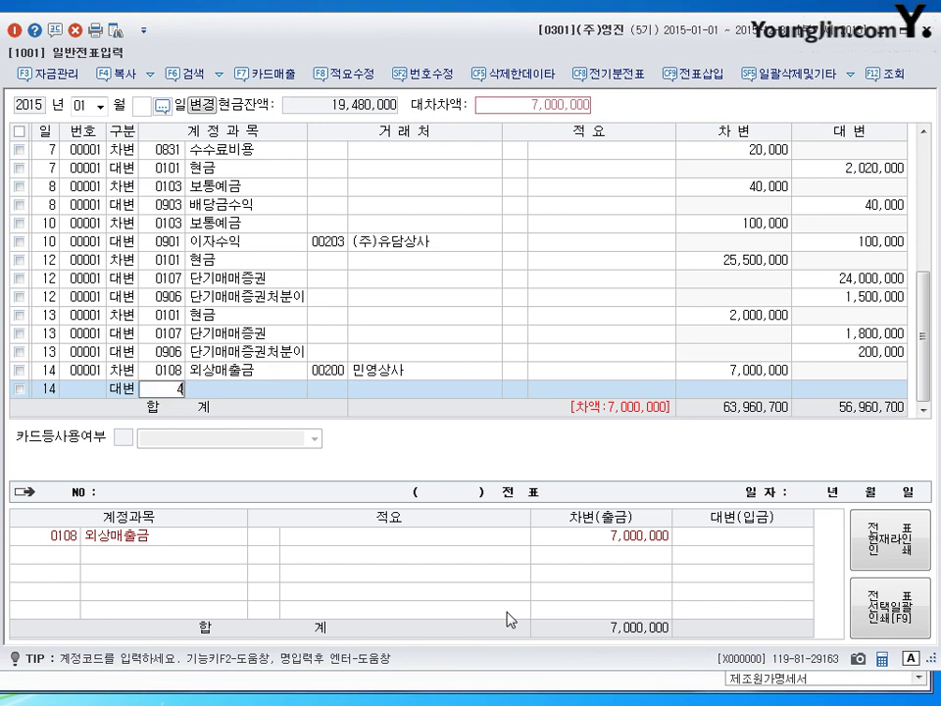
pyautogui.press('Return')
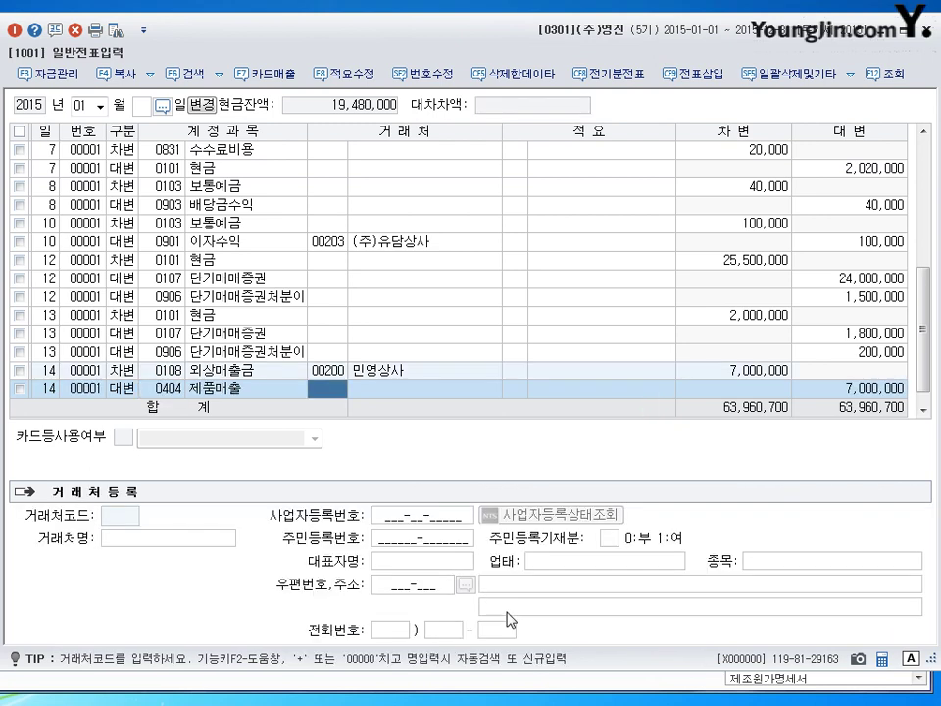
pyautogui.press('Return')
pyautogui.press('Return')
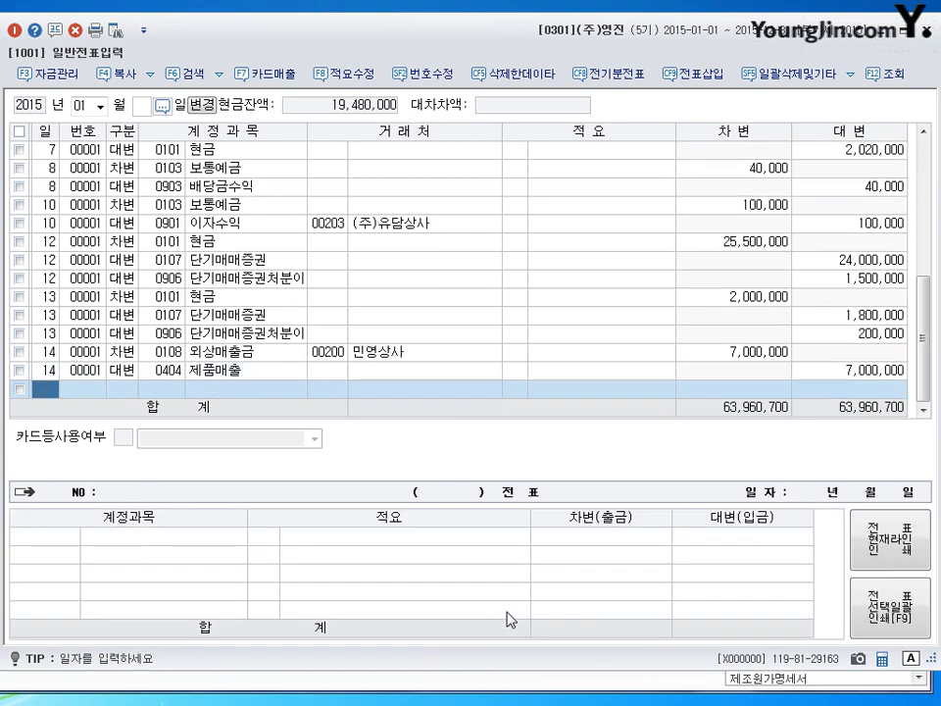
pyautogui.press('Up')
pyautogui.press('Return')
pyautogui.press('Return')
# - Check the customer fields on both Jan 14 lines
pyautogui.press('Up')
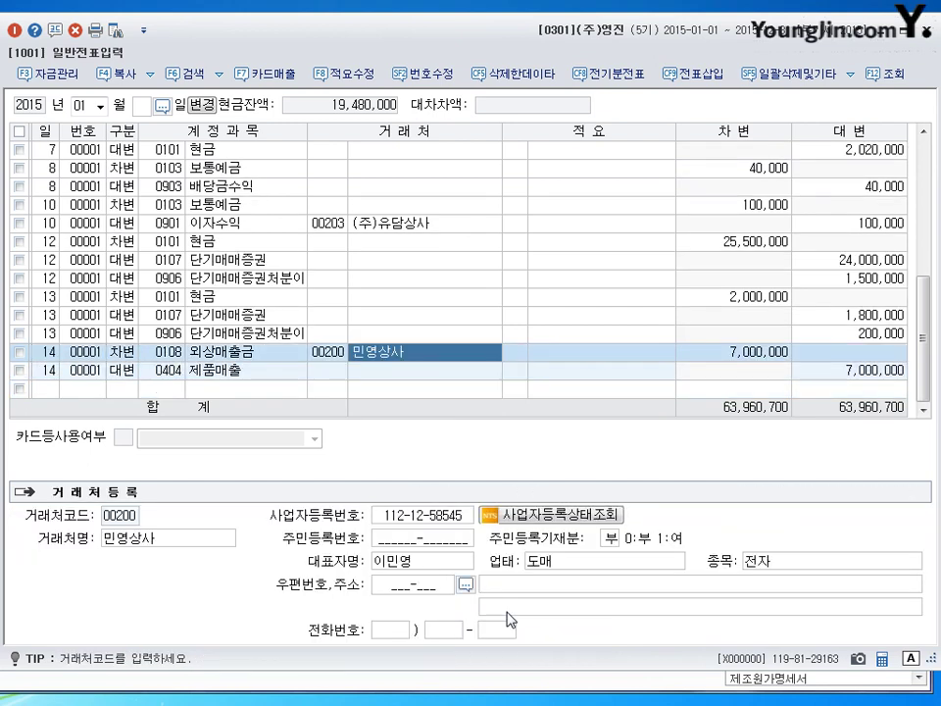
pyautogui.press('Left')
pyautogui.press('Down')
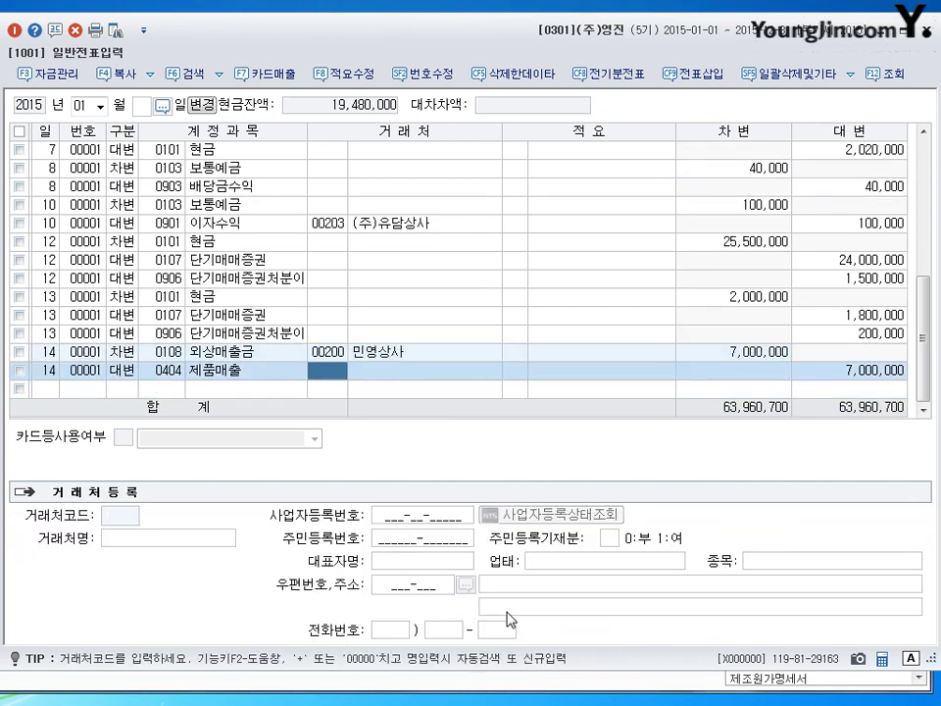
pyautogui.press('Up')
pyautogui.press('Down')
pyautogui.press('Left')
pyautogui.press('Right')
pyautogui.press('Left')
pyautogui.press('Right')
pyautogui.press('Right')
pyautogui.press('Right')
pyautogui.press('Right')
pyautogui.press('Right')
pyautogui.press('Right')
pyautogui.press('Left')
pyautogui.press('Left')
pyautogui.press('Left')
pyautogui.press('Left')
pyautogui.press('Left')
pyautogui.press('Left')
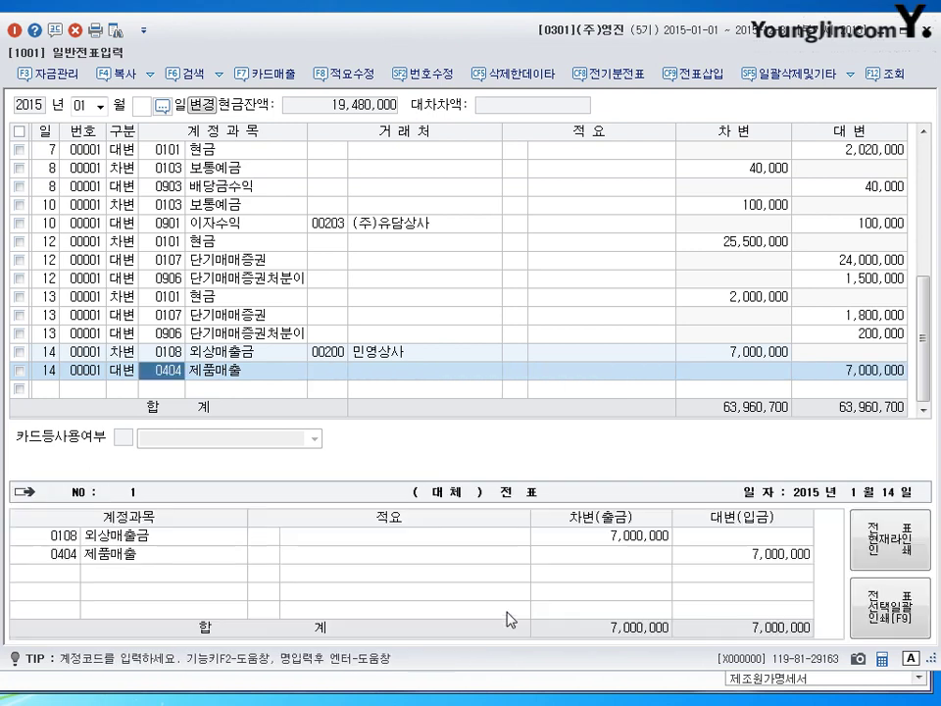
pyautogui.press('Right')
pyautogui.press('Right')
pyautogui.press('Right')
pyautogui.press('Right')
pyautogui.press('Right')
pyautogui.press('Right')
pyautogui.press('Right')
pyautogui.press('Up')
pyautogui.press('Right')
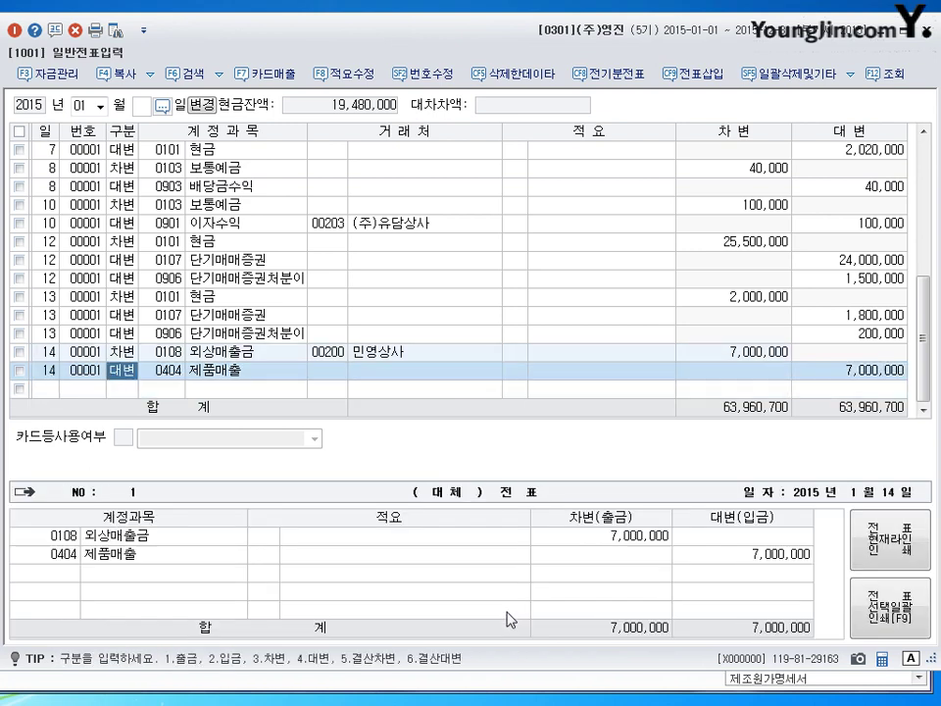
pyautogui.press('Right')
pyautogui.press('Right')
pyautogui.press('Right')
pyautogui.press('Right')
pyautogui.press('Right')
pyautogui.press('Right')
pyautogui.press('Right')
pyautogui.press('Left')
pyautogui.press('Left')
pyautogui.press('Left')
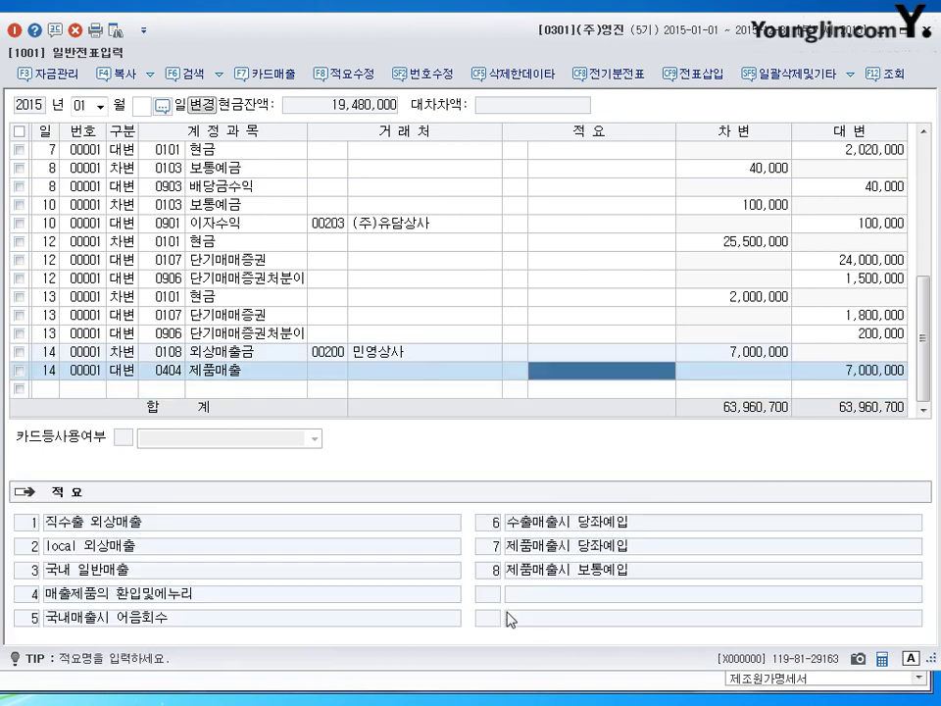
pyautogui.press('Left')
pyautogui.press('Left')
pyautogui.press('Left')
pyautogui.press('Left')
pyautogui.press('Left')
pyautogui.press('Right')
pyautogui.press('Right')
pyautogui.press('Right')
pyautogui.press('Right')
pyautogui.press('Right')
pyautogui.press('Right')
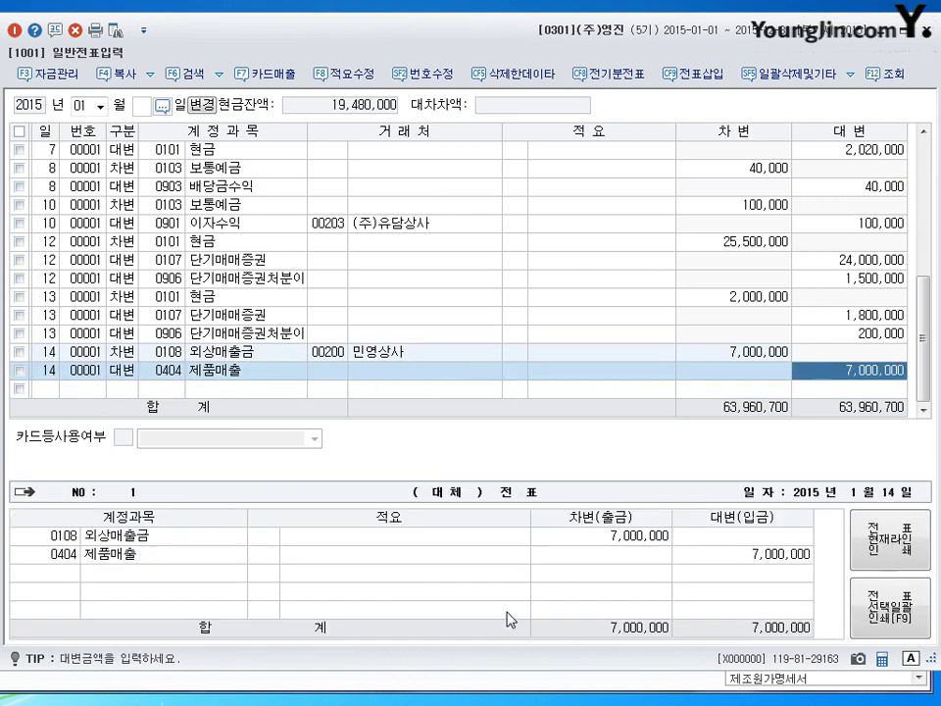
pyautogui.press('Right')
pyautogui.press('Up')
pyautogui.press('Right')
pyautogui.press('Right')
pyautogui.press('Right')
pyautogui.press('Right')
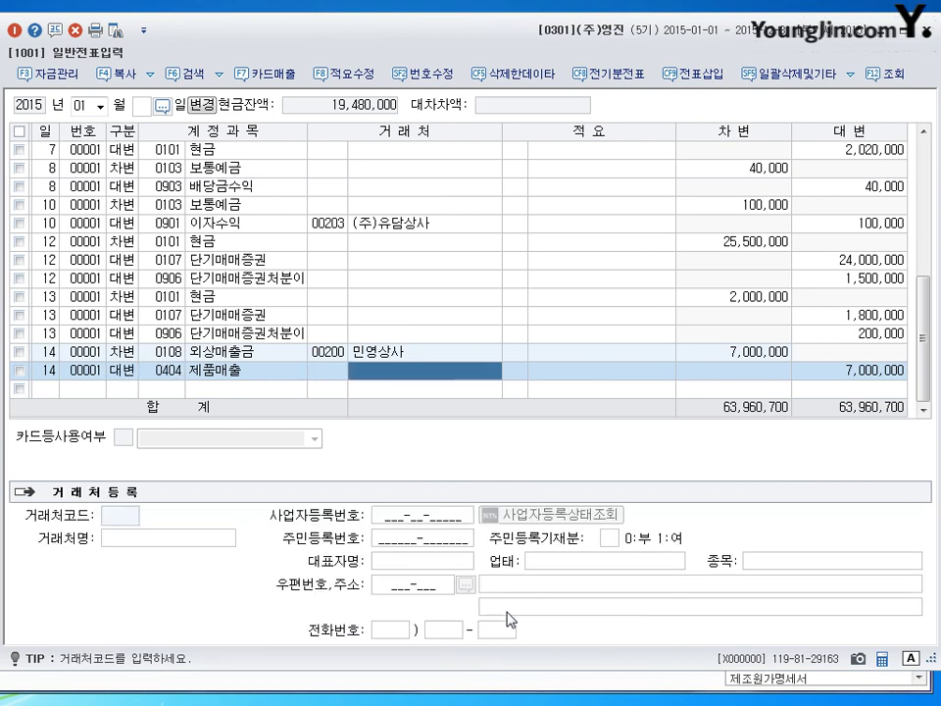
pyautogui.press('Right')
pyautogui.press('Right')
pyautogui.press('Right')
pyautogui.press('Right')
pyautogui.press('Up')
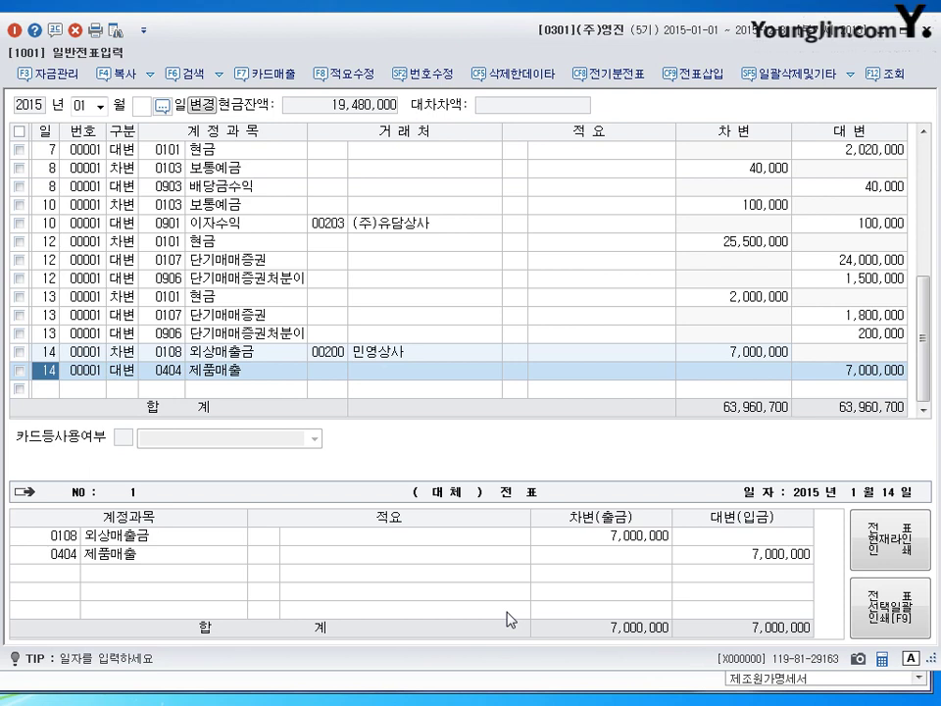
pyautogui.press('Down')
pyautogui.press('Up')
pyautogui.press('Down')
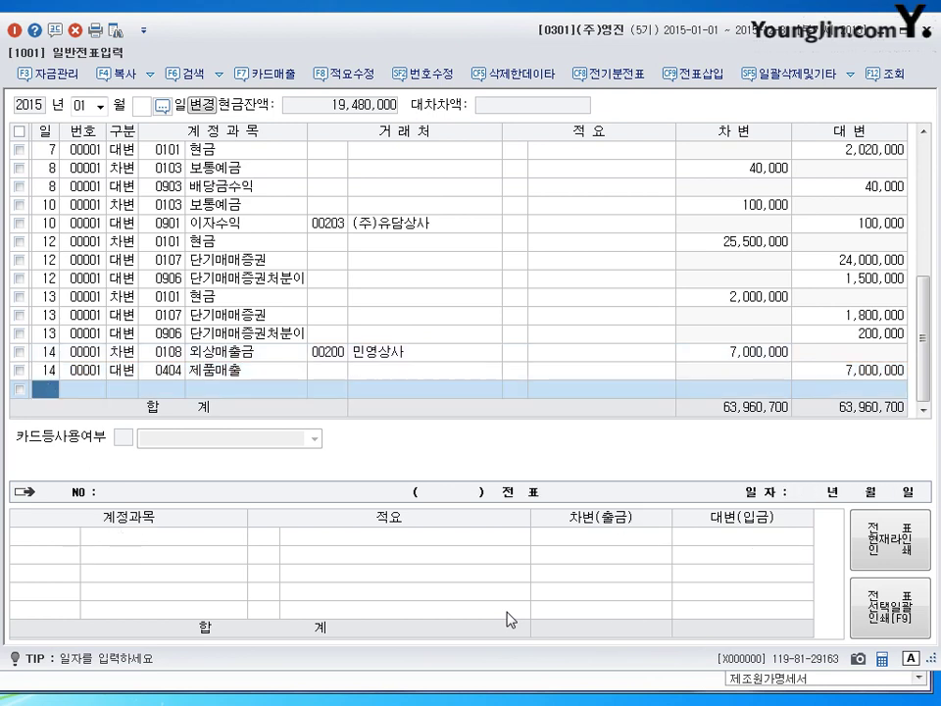
pyautogui.press('Up')
pyautogui.press('Up')
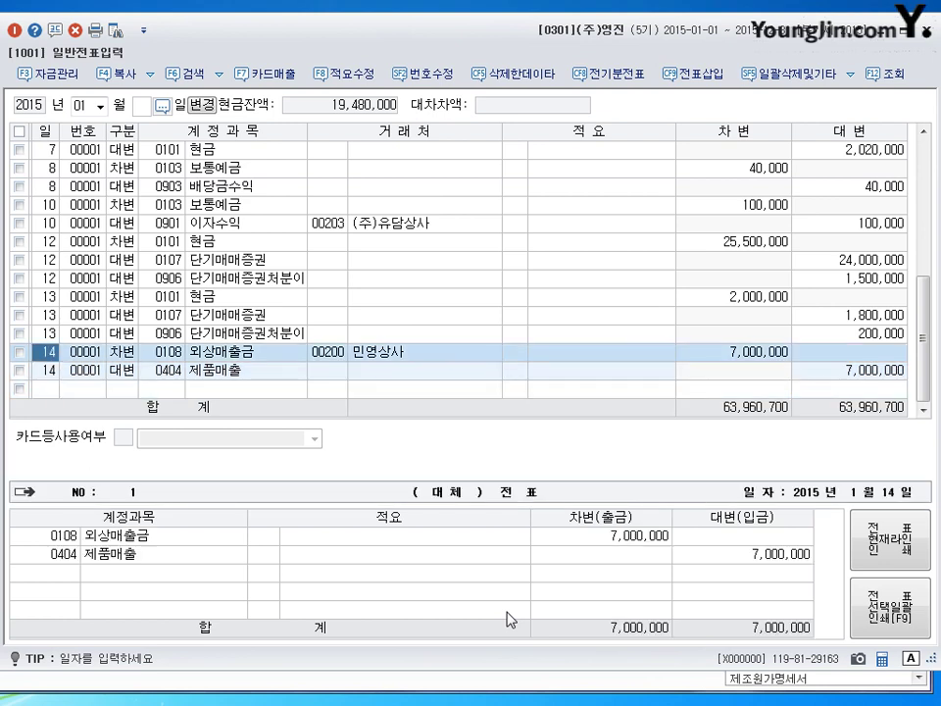
pyautogui.press('Return')
pyautogui.press('Return')
pyautogui.press('Return')
pyautogui.press('Return')
pyautogui.press('Return')
pyautogui.press('Down')
pyautogui.press('Home')
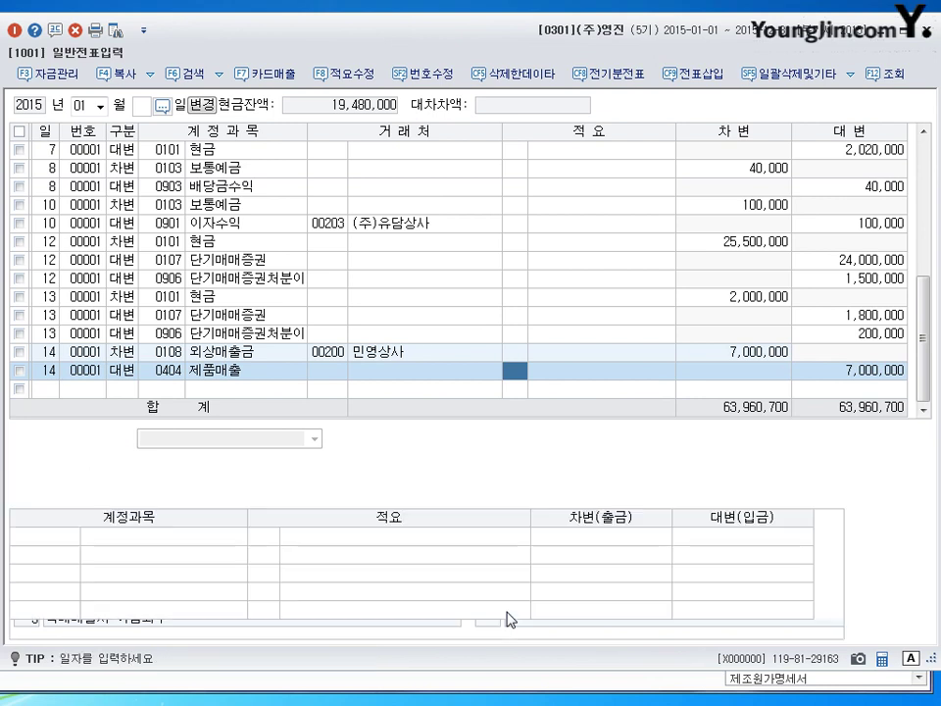
pyautogui.press('Up')
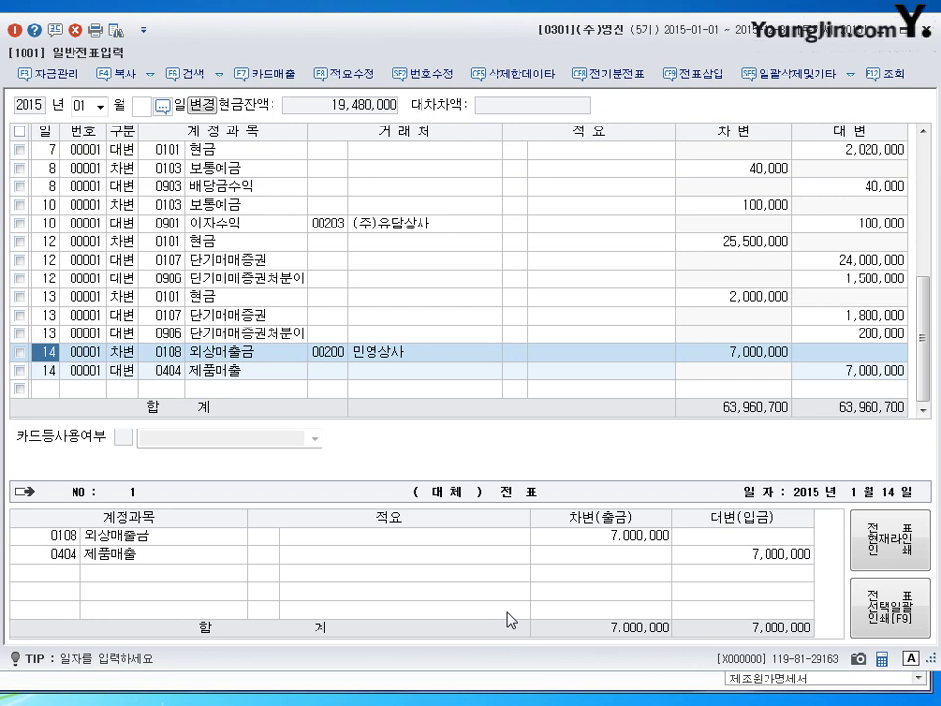
pyautogui.press('Right')
pyautogui.press('Right')
pyautogui.press('Right')
pyautogui.press('Right')
pyautogui.press('Right')
pyautogui.press('Right')
pyautogui.press('Down')
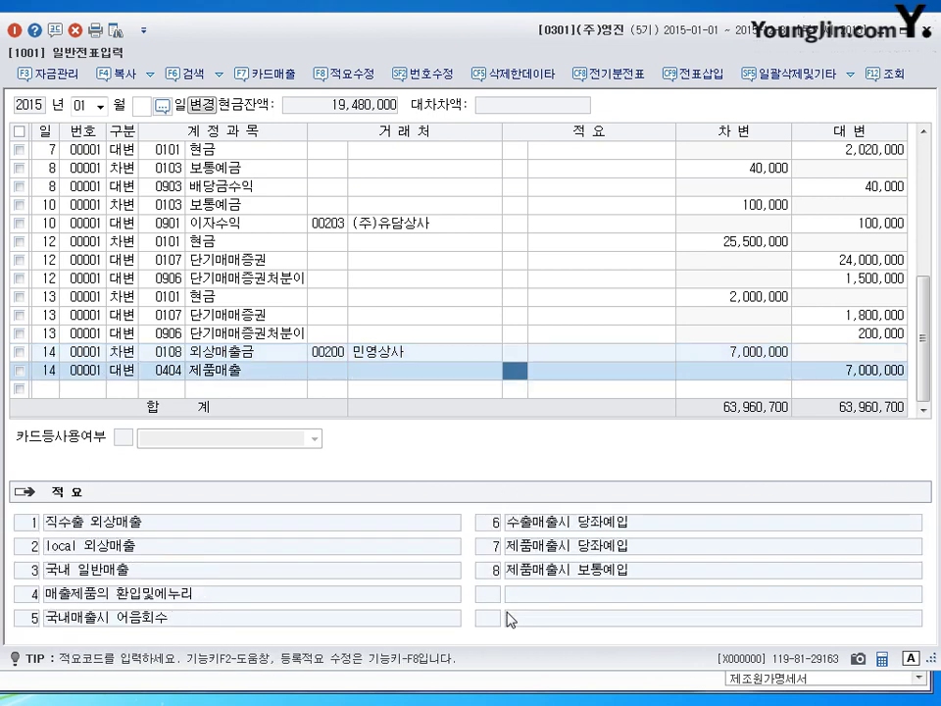
pyautogui.press('Left')
pyautogui.press('Left')
pyautogui.press('Up')
pyautogui.press('Down')
pyautogui.press('Up')
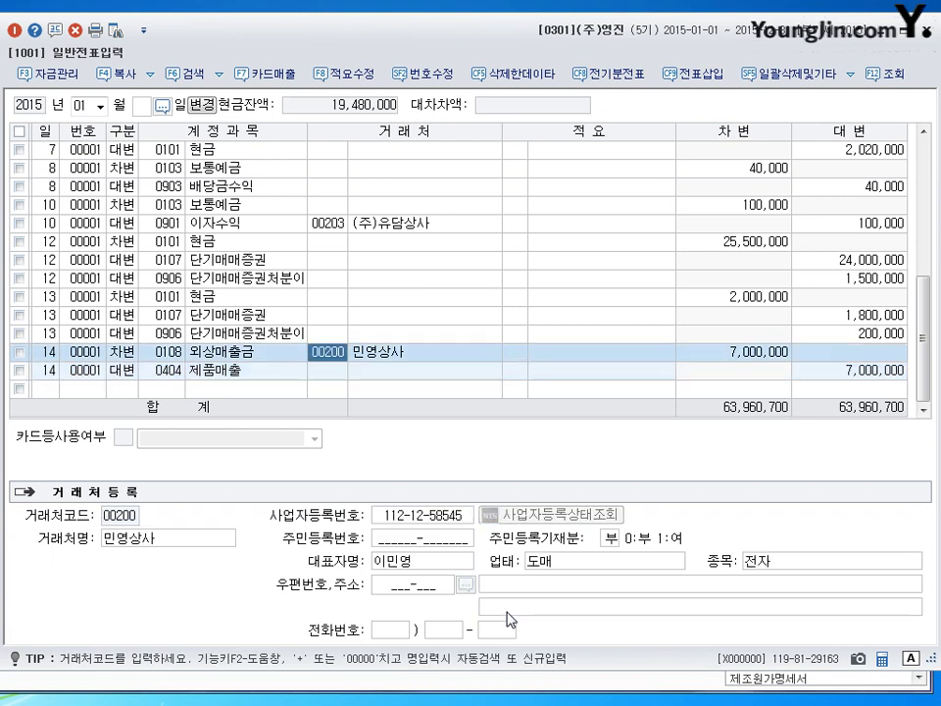
pyautogui.press('Down')
pyautogui.press('Up')
pyautogui.press('Down')
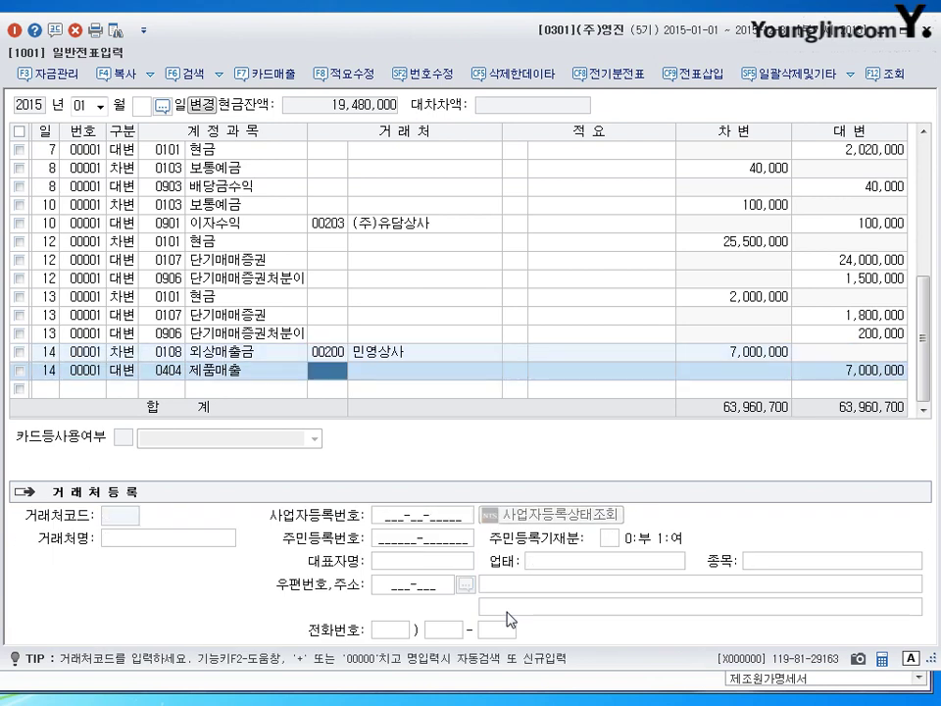
pyautogui.press('Down')
pyautogui.press('Up')
pyautogui.press('Right')
pyautogui.press('Right')
pyautogui.press('Right')
pyautogui.press('Right')
pyautogui.press('Right')
pyautogui.press('Up')
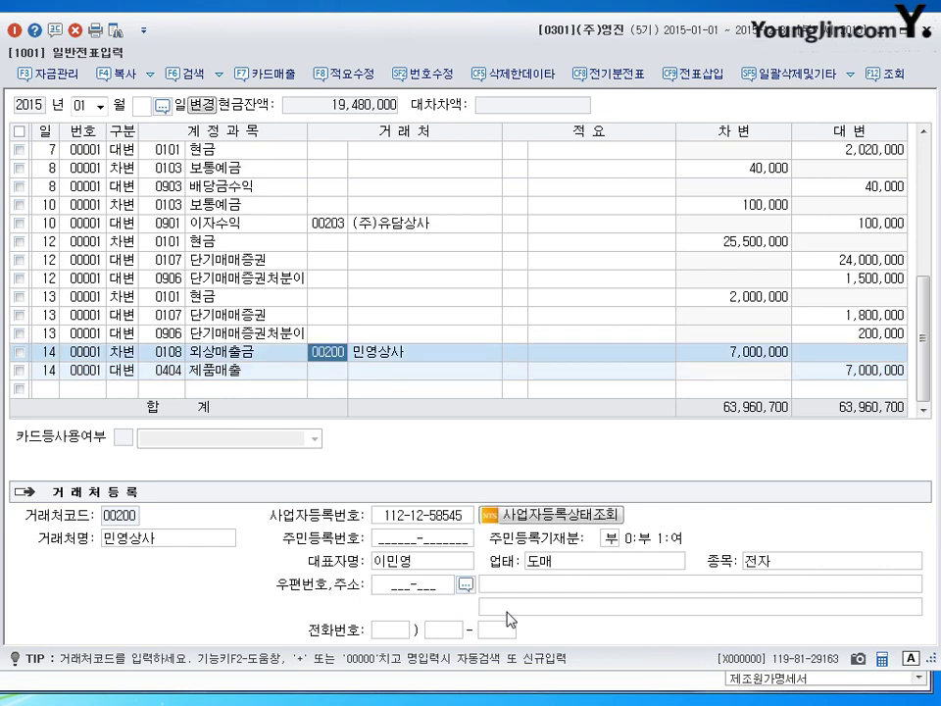
pyautogui.click(364, 364)
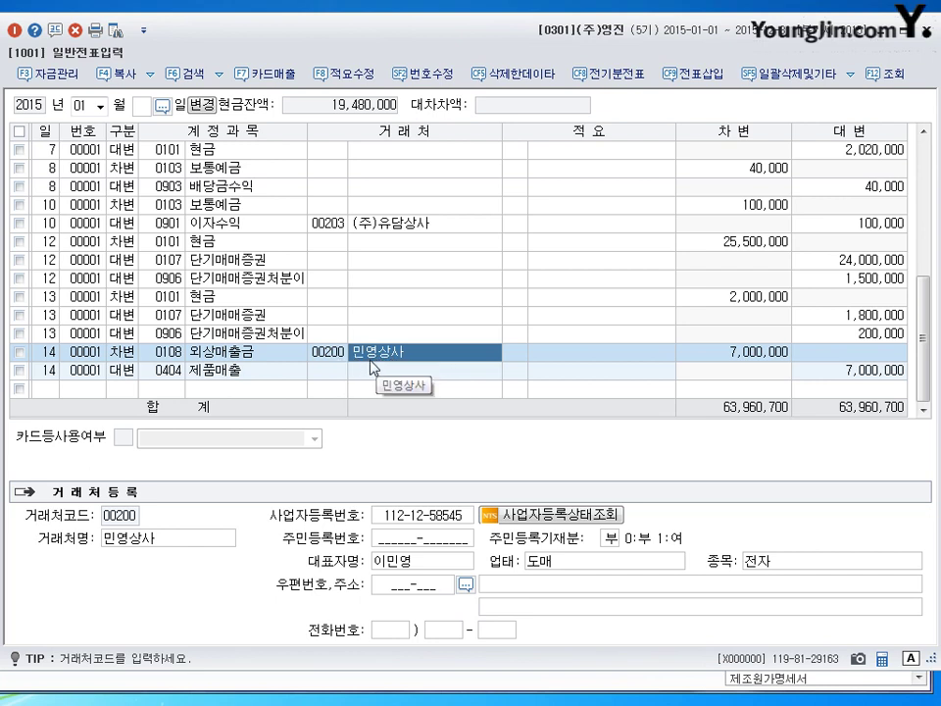
pyautogui.click(374, 377)
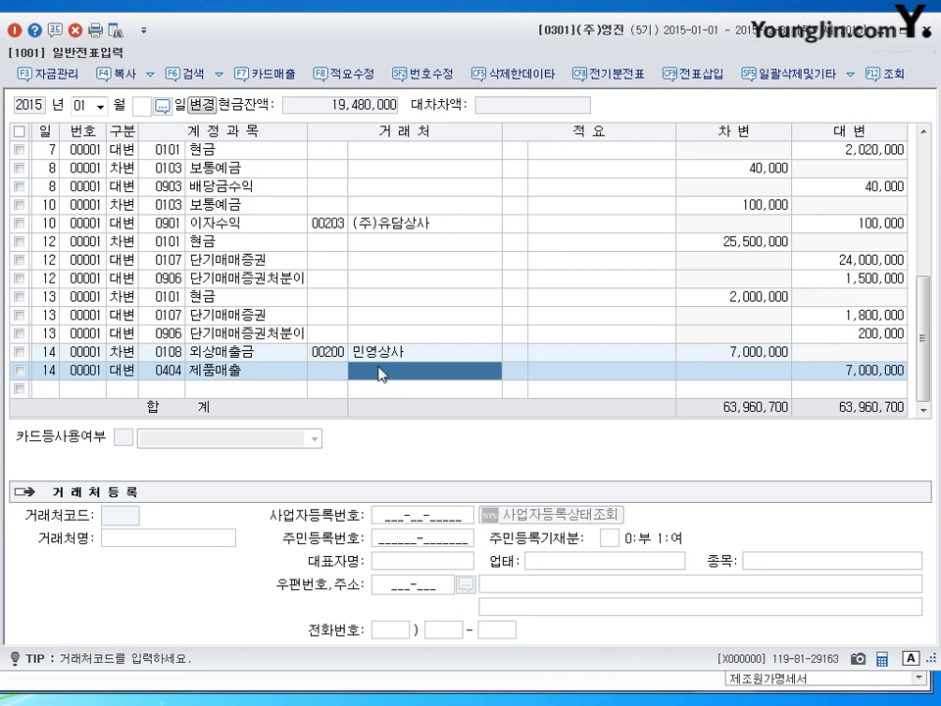
pyautogui.click(353, 355)
pyautogui.click(339, 357)
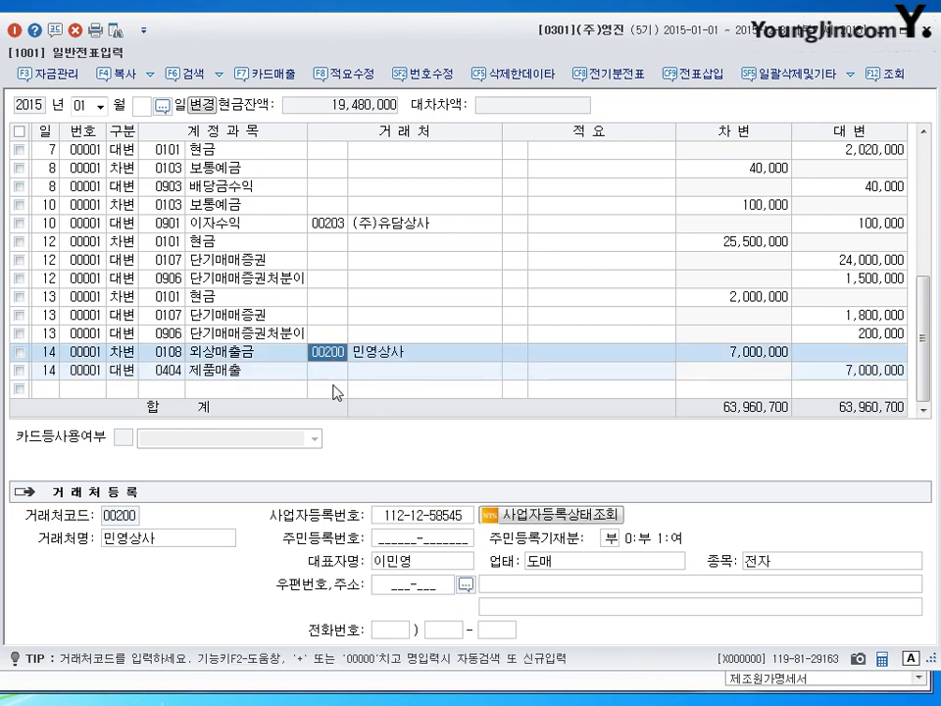
pyautogui.click(336, 391)
pyautogui.click(332, 357)
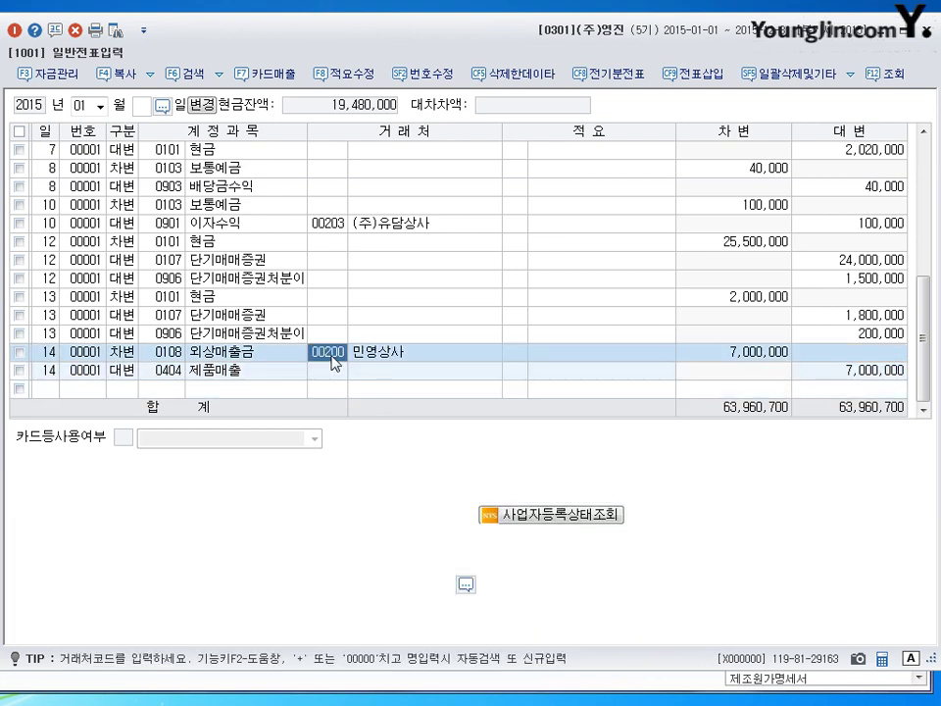
pyautogui.click(144, 30)
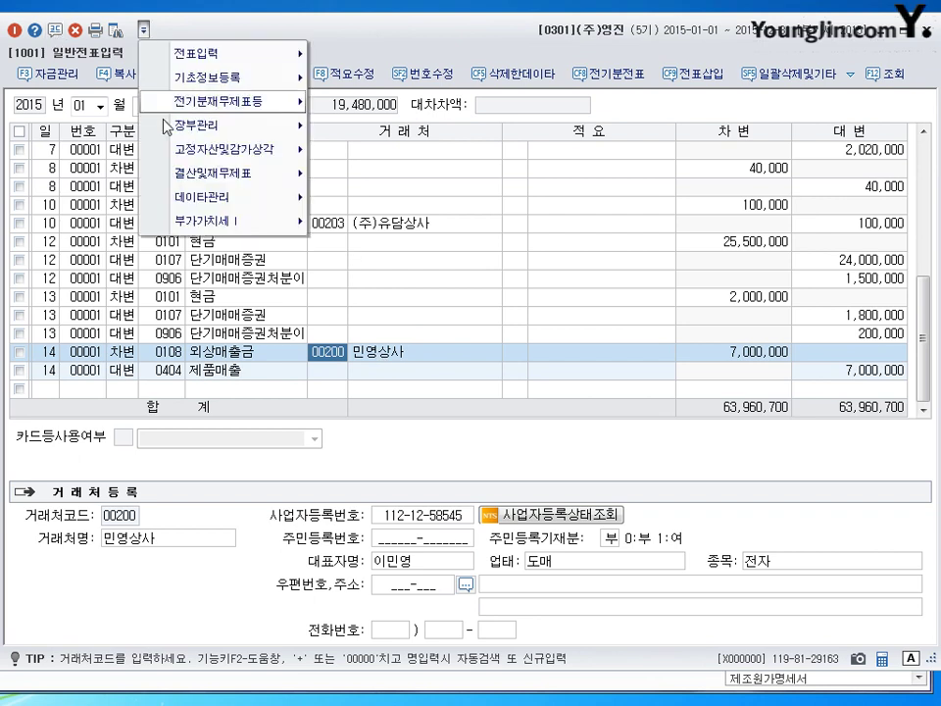
pyautogui.moveTo(285, 76)
pyautogui.click(362, 102)
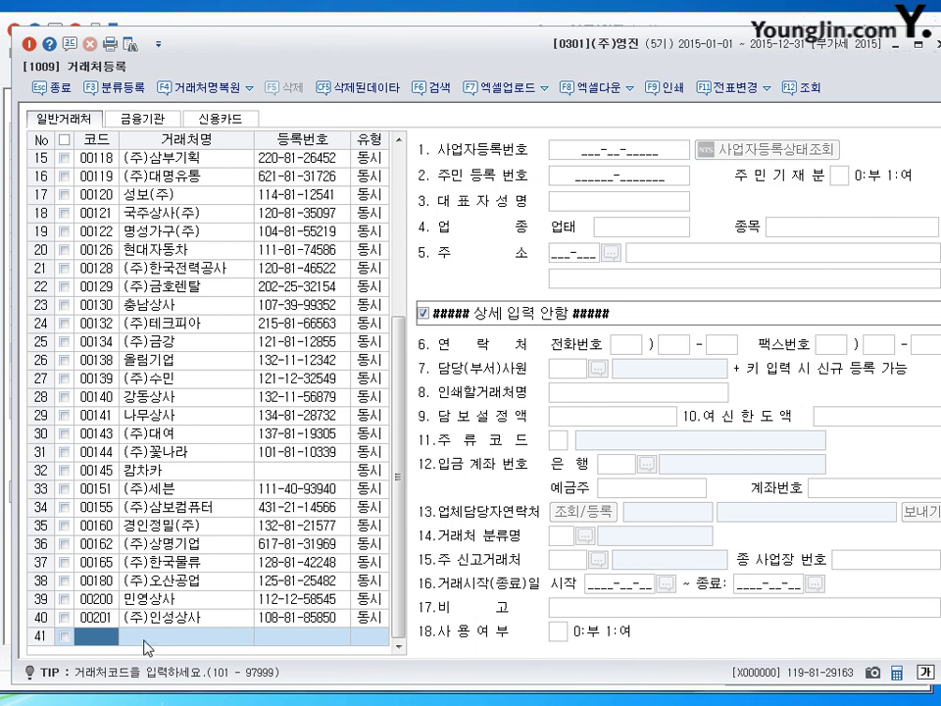
pyautogui.click(98, 604)
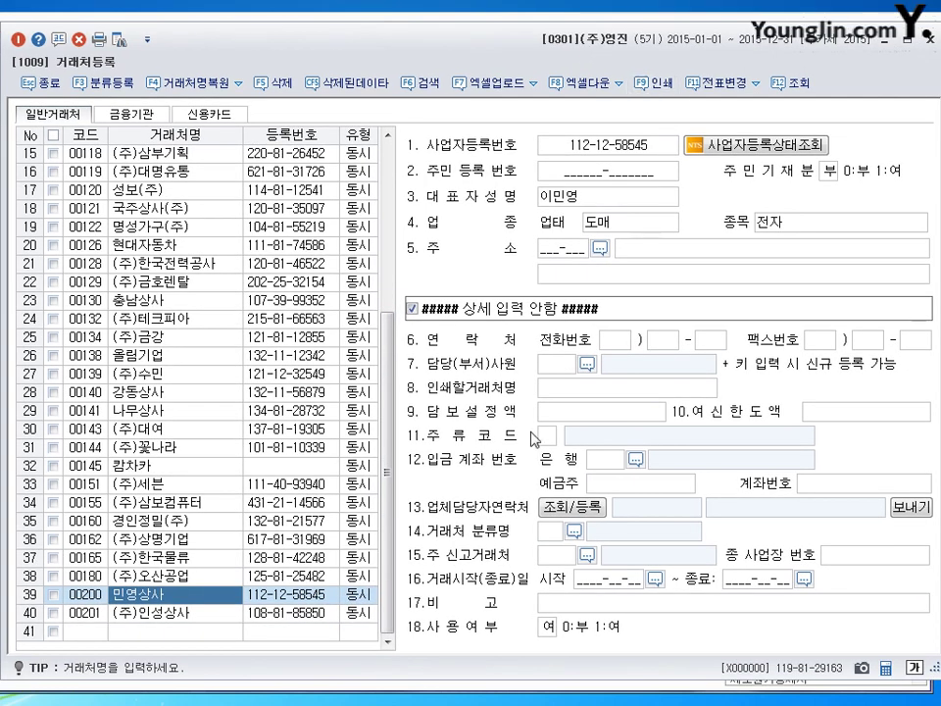
pyautogui.click(929, 43)
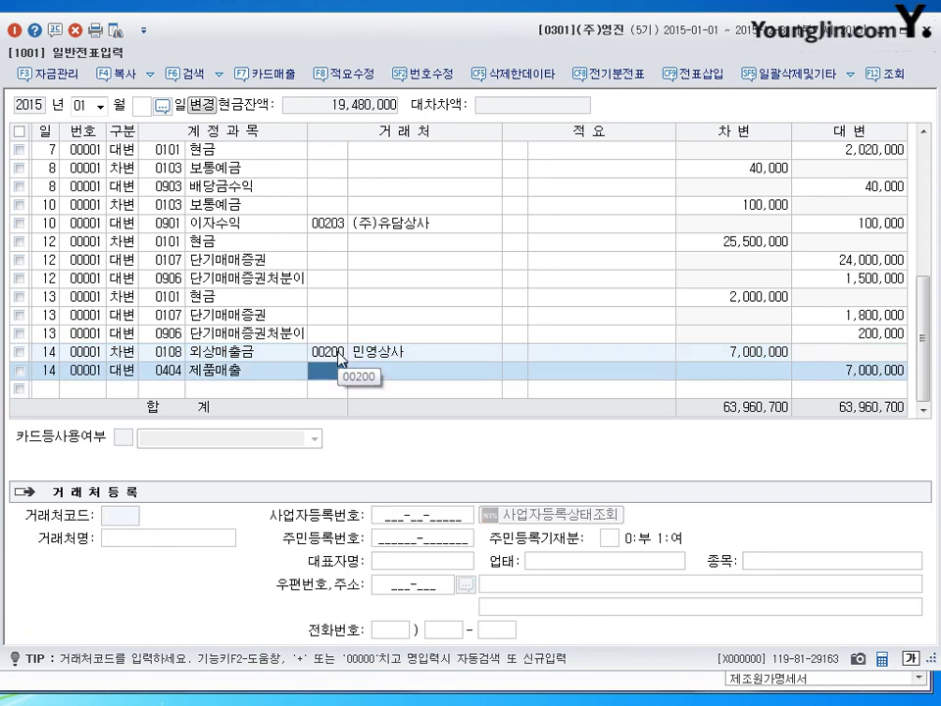
# - Start a new journal line dated the 15th under the Jan 14 entry
pyautogui.click(52, 392)
pyautogui.write('15')
pyautogui.press('Return')
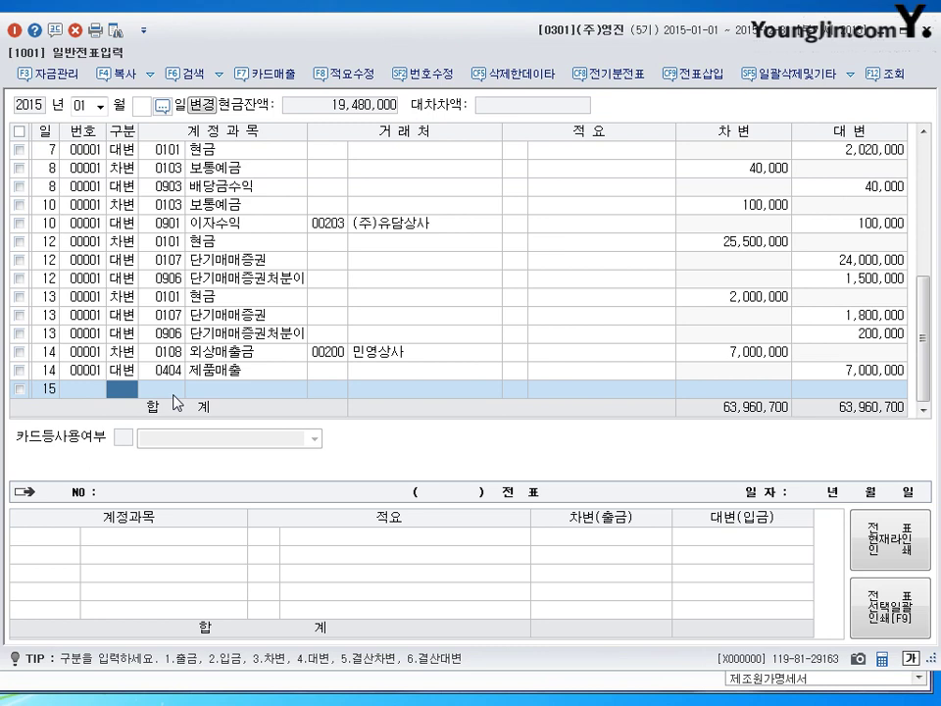
# - Debit 0101 현금 1,000,000 on the Jan 15 entry
pyautogui.write('3101')
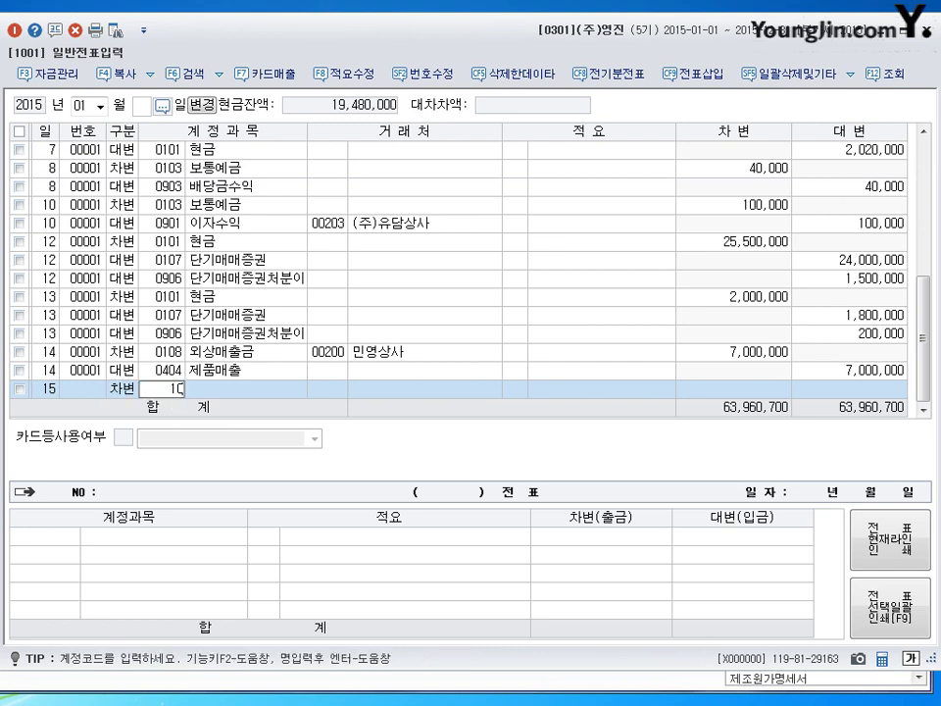
pyautogui.press('Return')
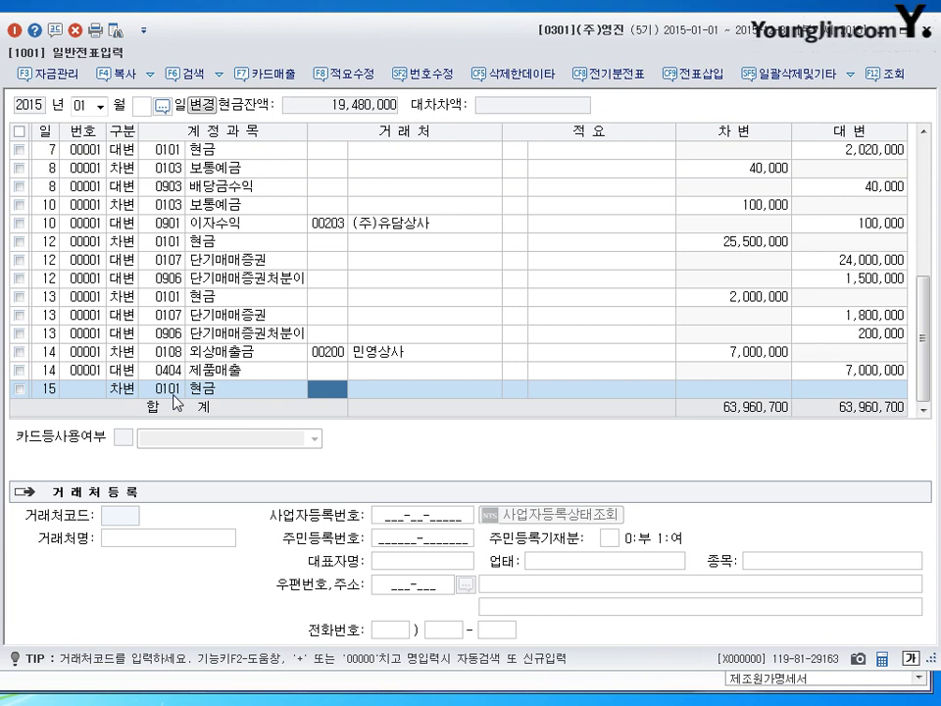
pyautogui.press('Return')
pyautogui.press('Return')
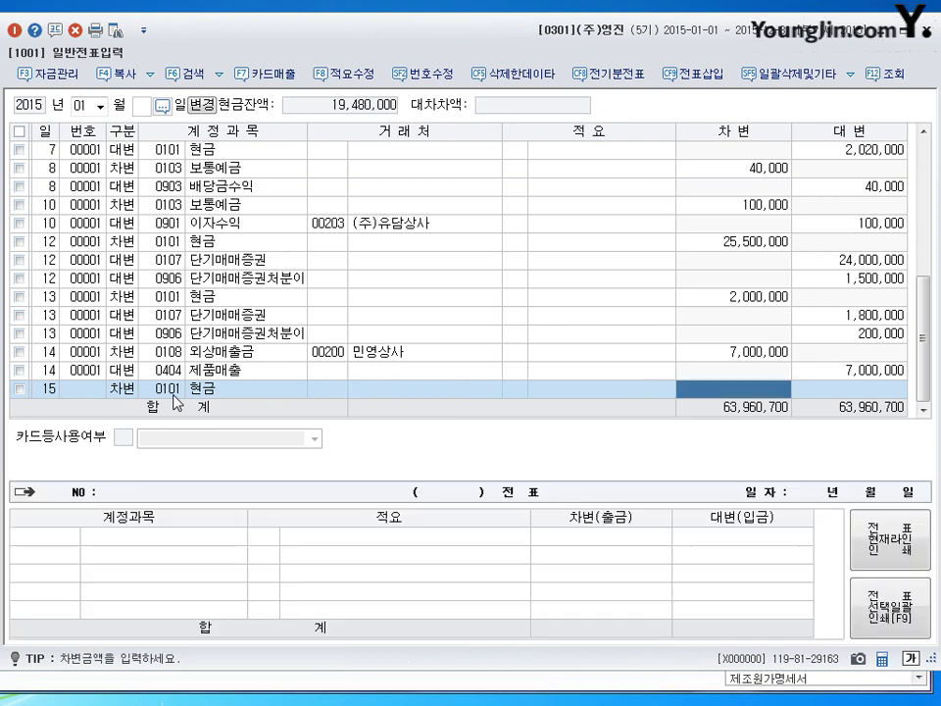
pyautogui.write('1')
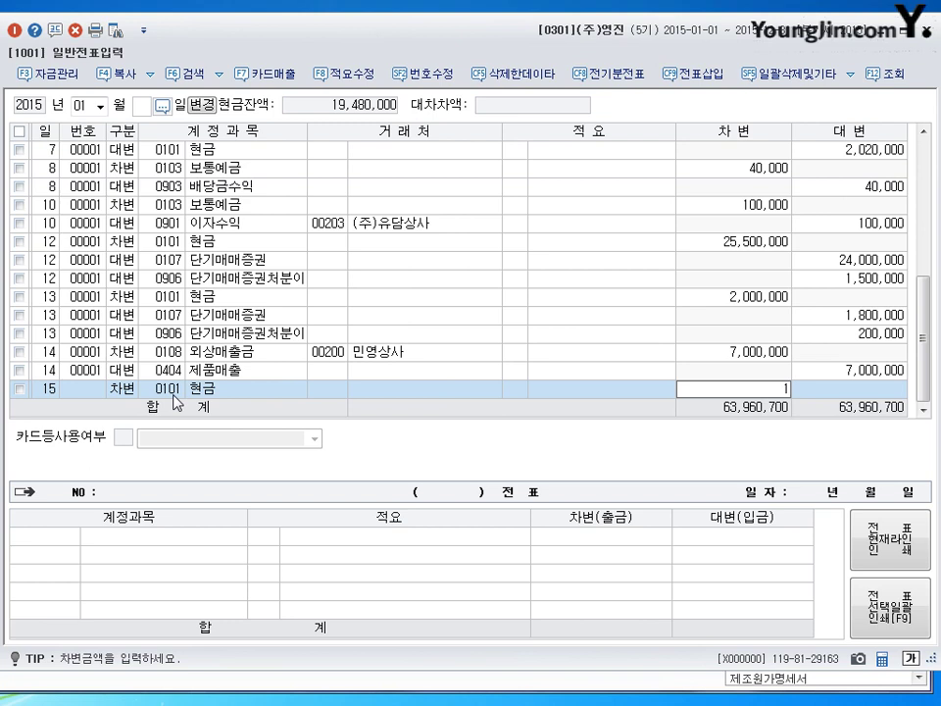
pyautogui.write(',000,000')
pyautogui.press('Return')
pyautogui.press('Return')
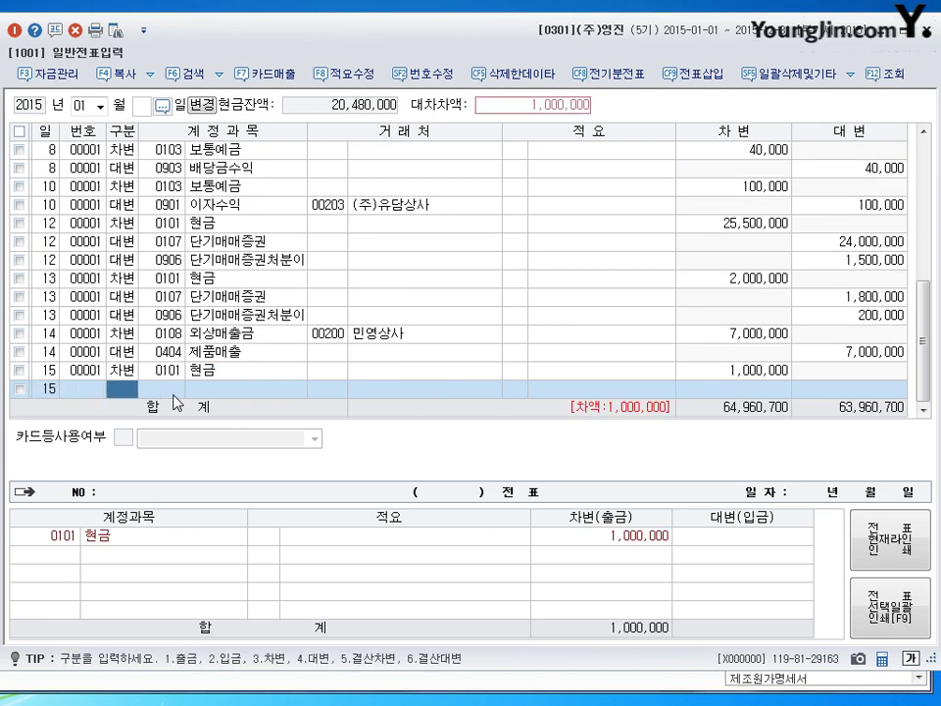
# - Debit 0110 받을어음 4,000,000 for customer (주)성실기업
pyautogui.write('3')
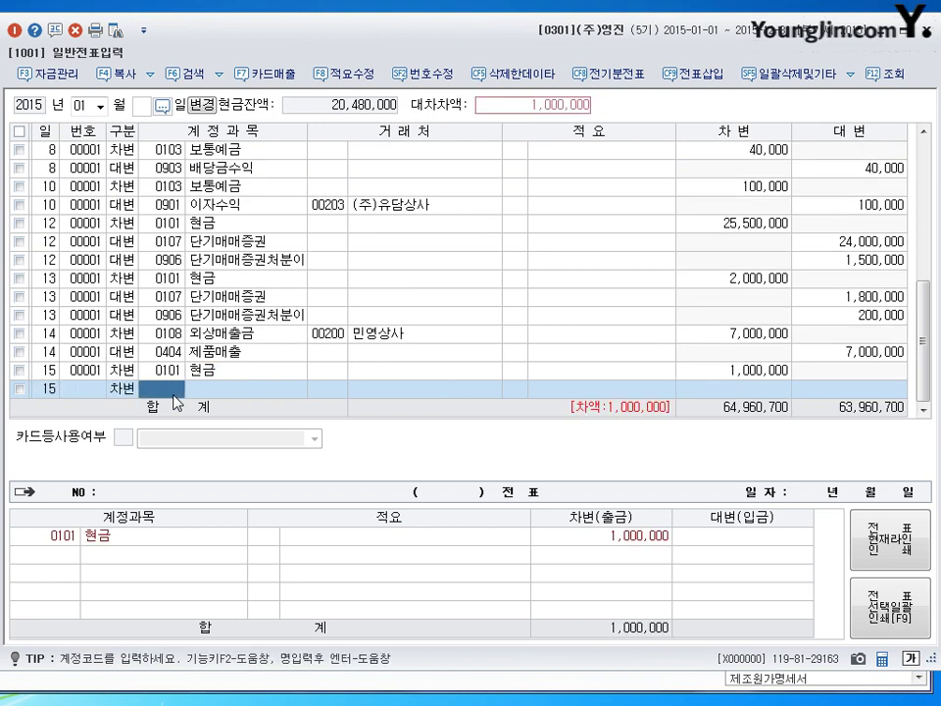
pyautogui.write('110')
pyautogui.press('Return')
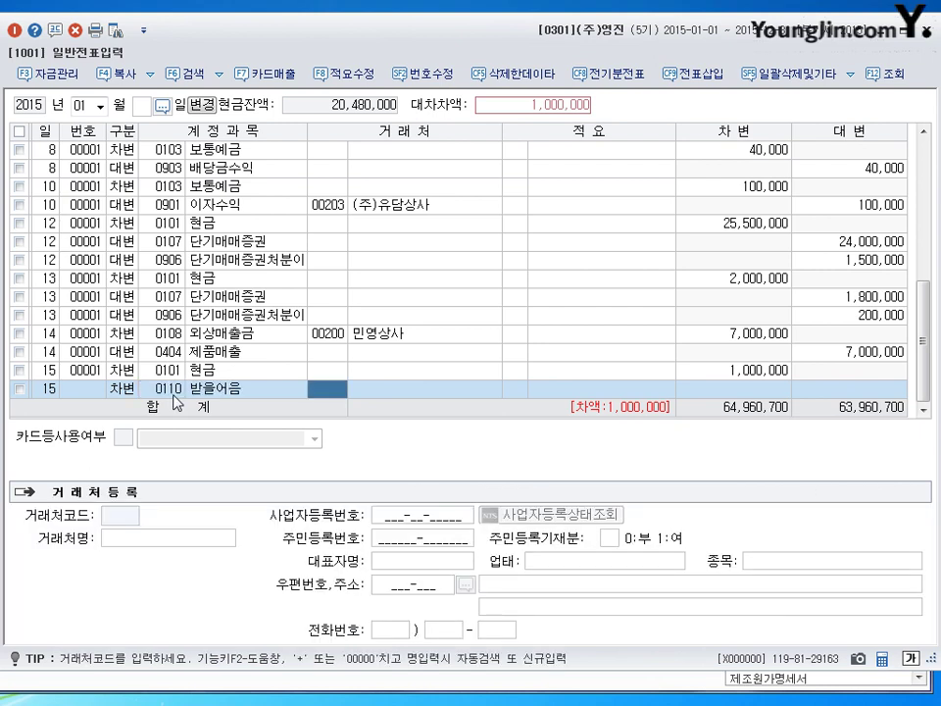
pyautogui.write('성ㅅ')
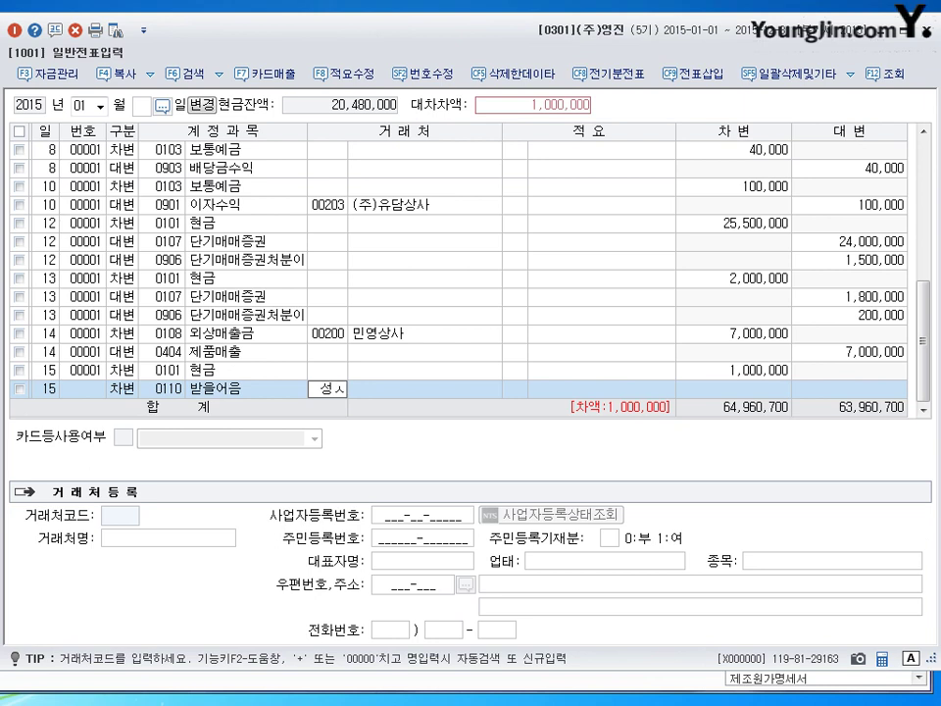
pyautogui.press('Return')
pyautogui.press('Return')
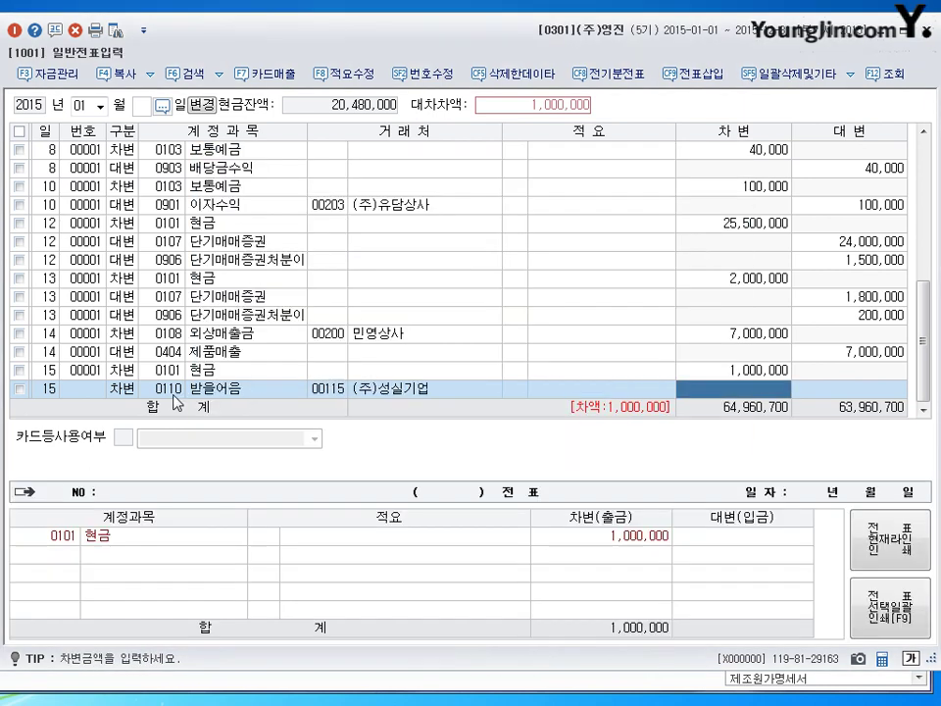
pyautogui.write('4000000')
pyautogui.press('Return')
# - Credit 0108 외상매출금 5,000,000 to balance the Jan 15 entry
pyautogui.write('4,000,000')
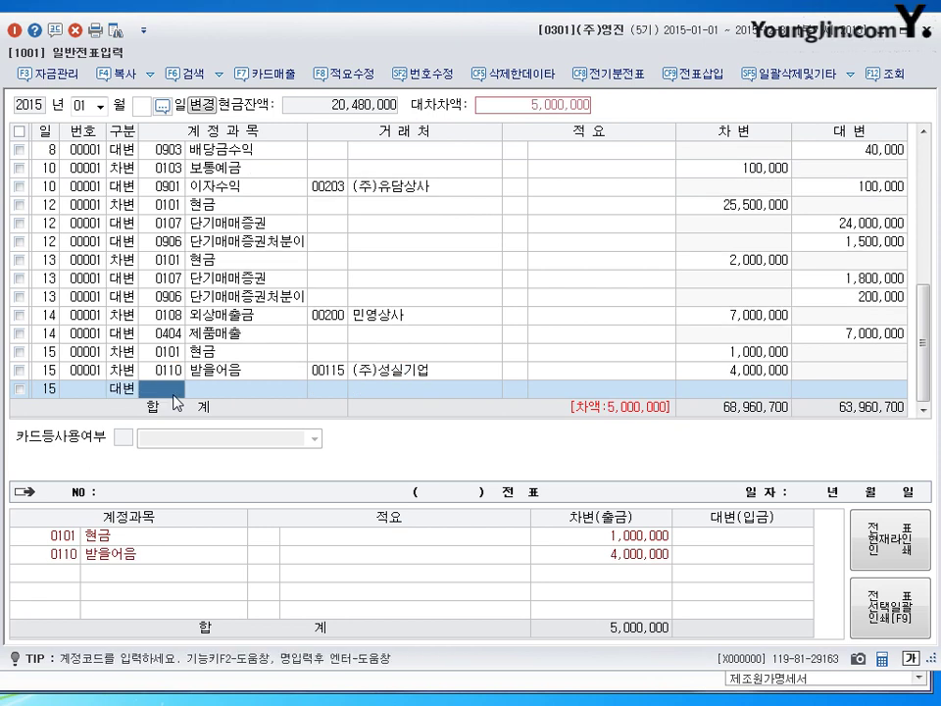
pyautogui.write('108')
pyautogui.press('Return')
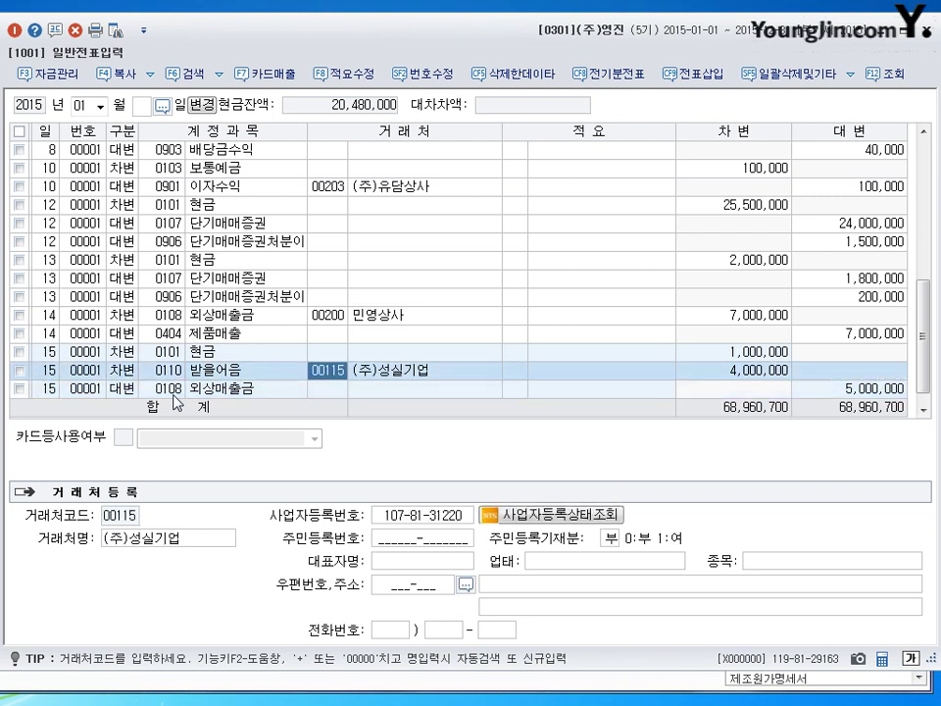
pyautogui.press('Return')
pyautogui.press('Return')
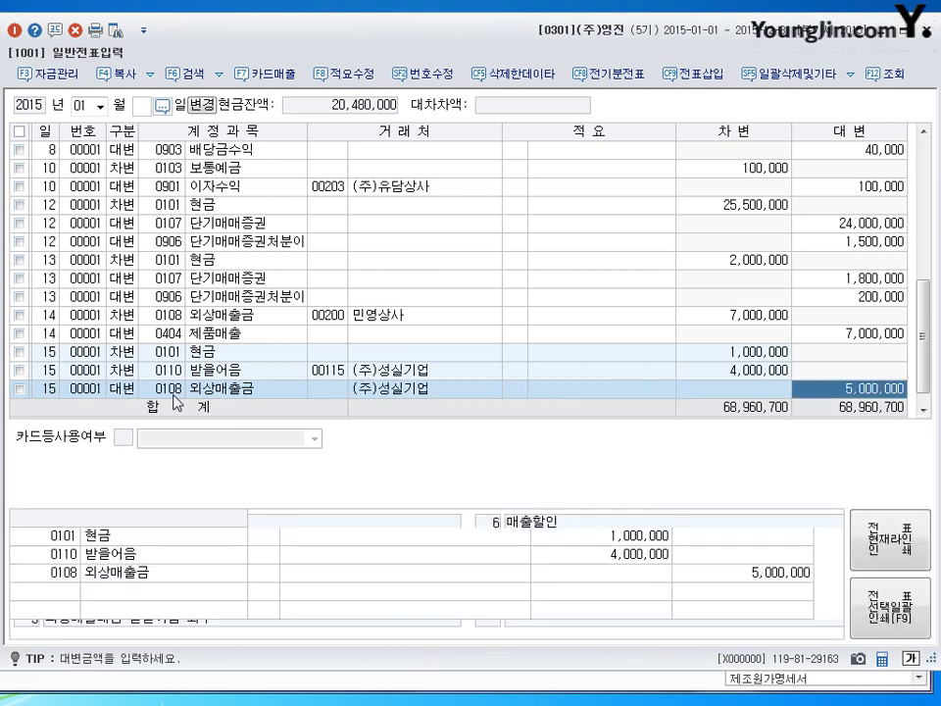
pyautogui.press('Return')
pyautogui.press('Up')
pyautogui.press('Return')
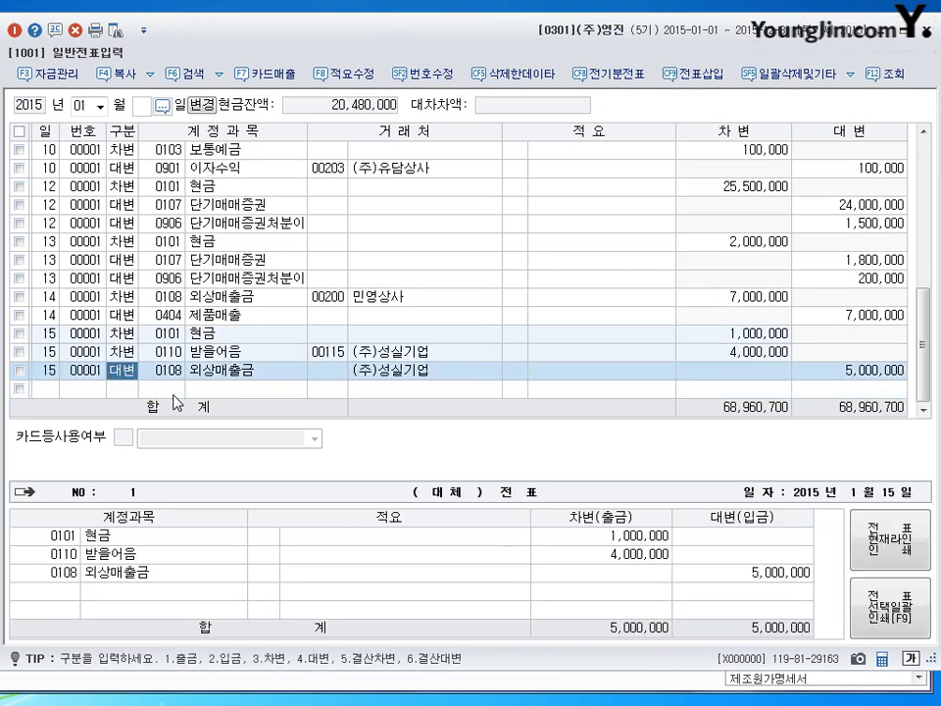
pyautogui.press('Return')
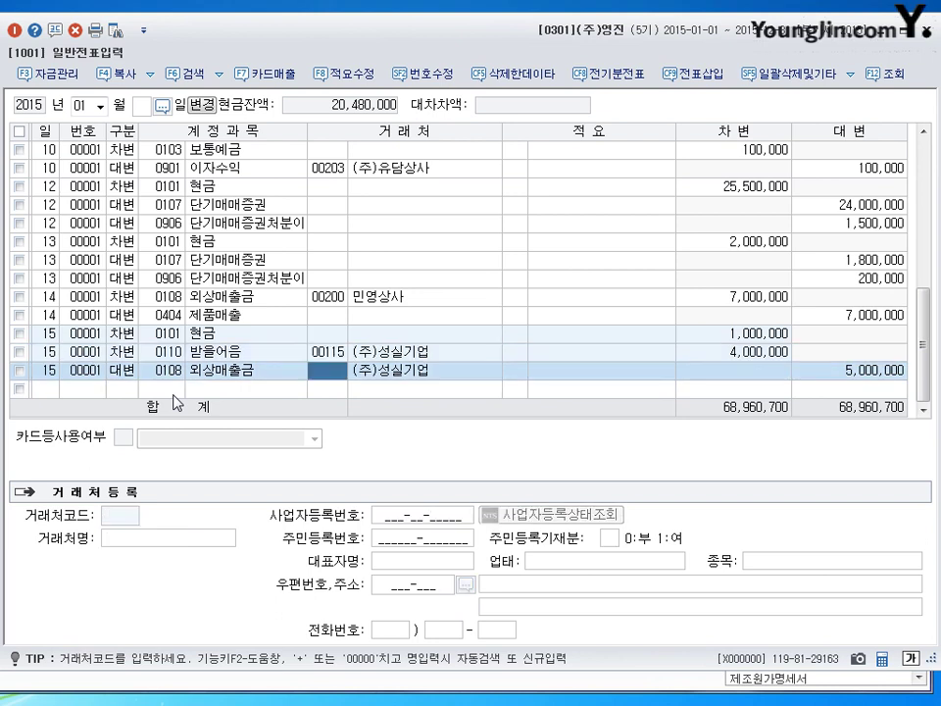
# - Compare the note line with the Jan 15 외상매출금 credit line and settle on the credit line's customer code cell
pyautogui.press('Up')
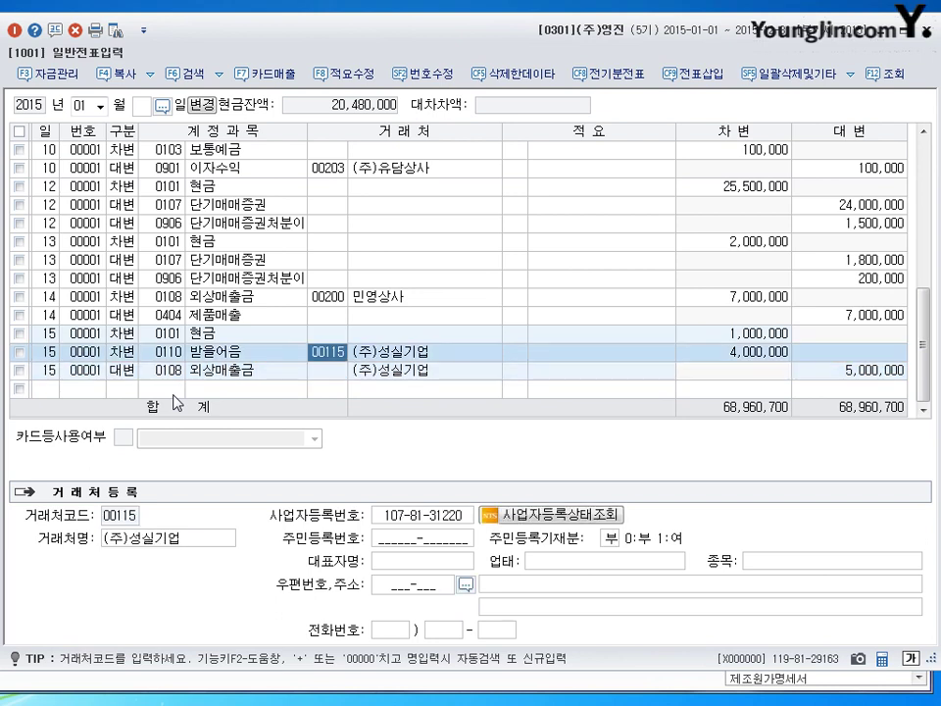
pyautogui.press('Down')
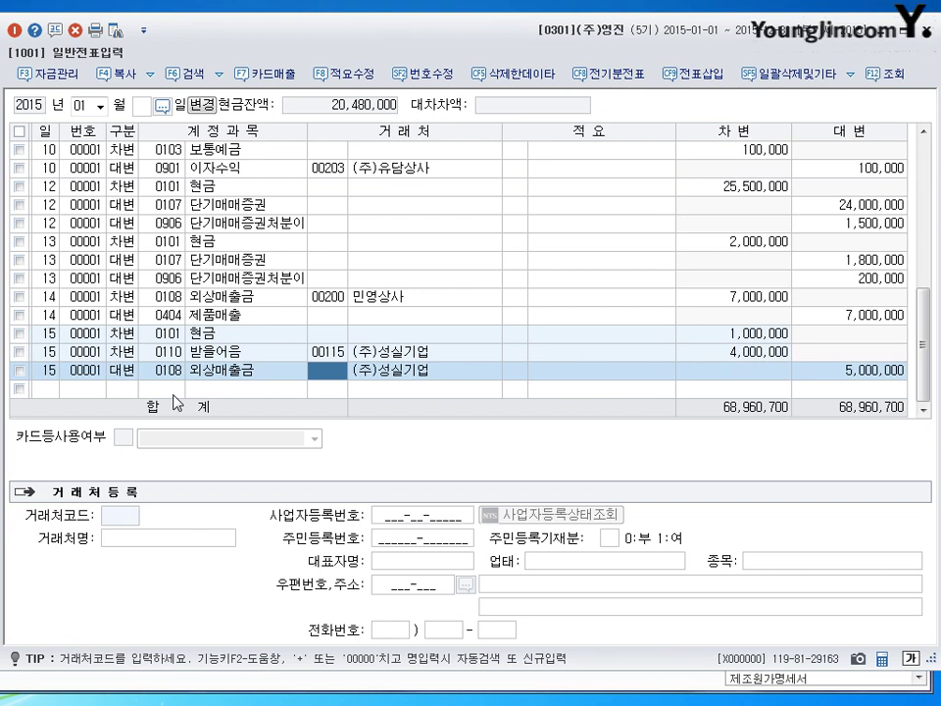
pyautogui.press('Return')
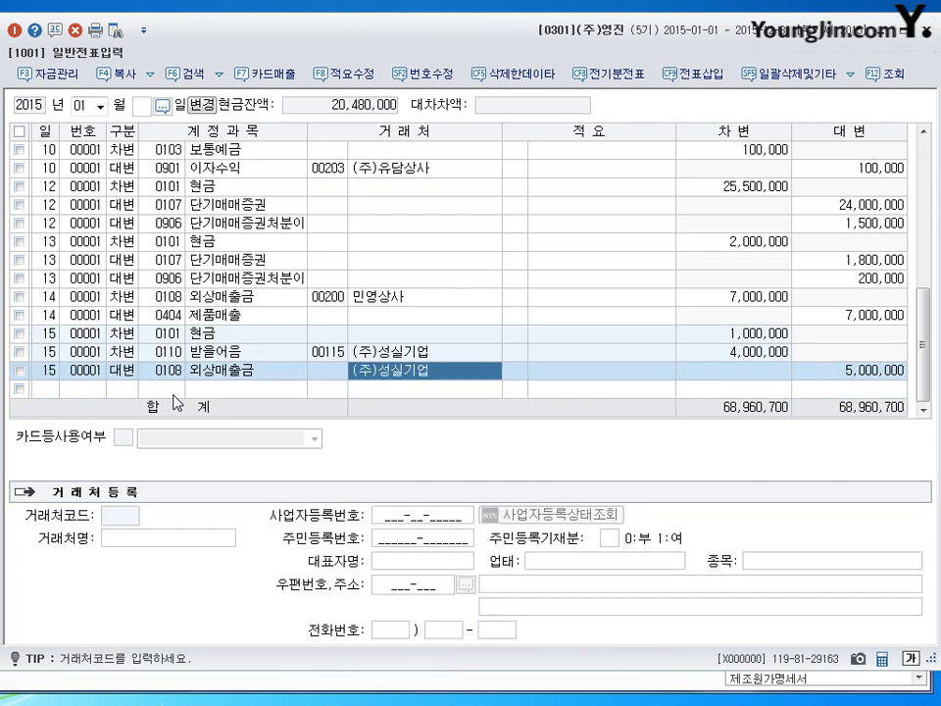
pyautogui.press('Up')
pyautogui.press('Down')
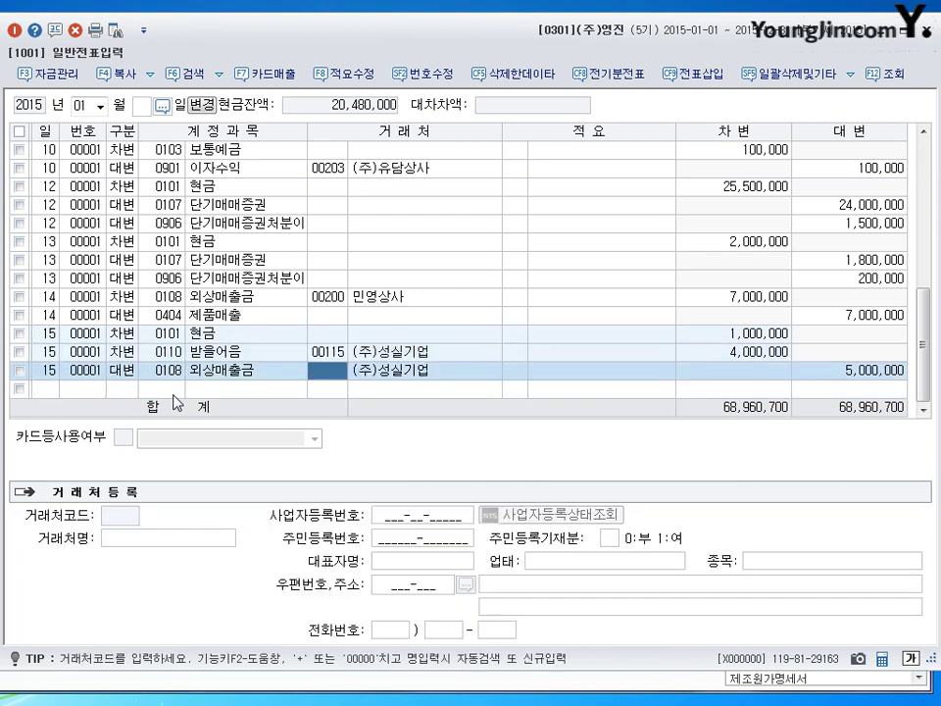
pyautogui.press('Return')
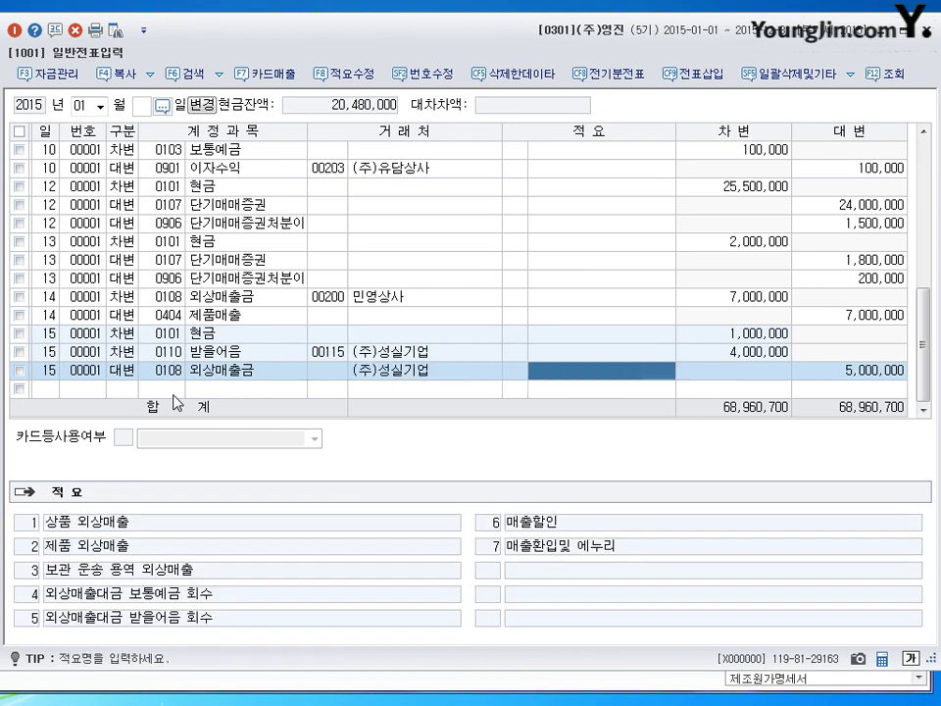
pyautogui.press('Return')
pyautogui.press('Left')
pyautogui.press('Left')
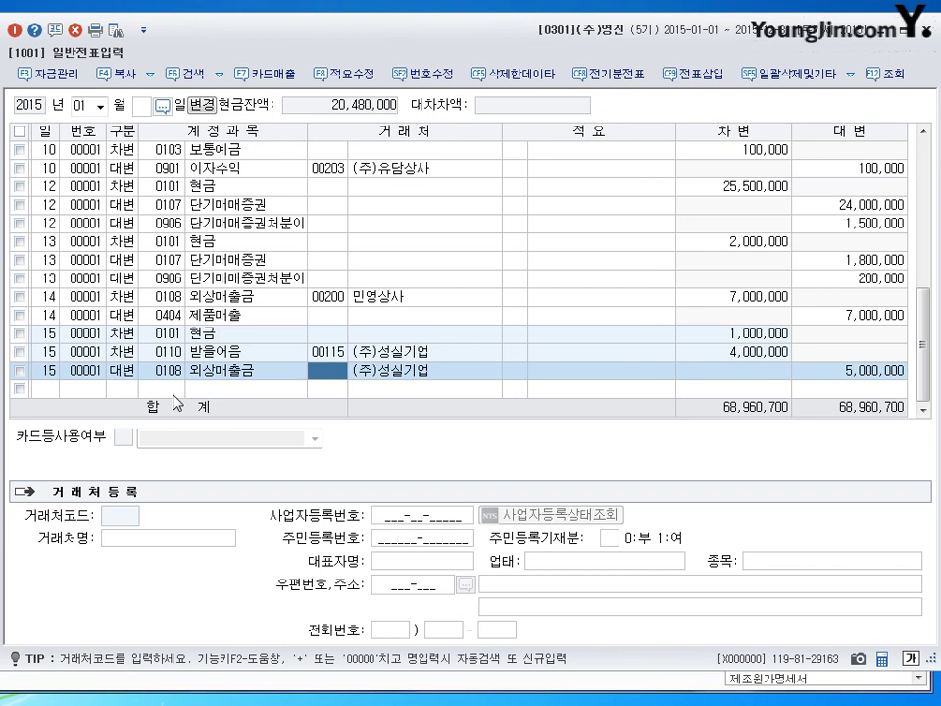
# - Assign customer code 00115 (주)성실기업 to the 외상매출금 credit line and verify it
pyautogui.press('+')
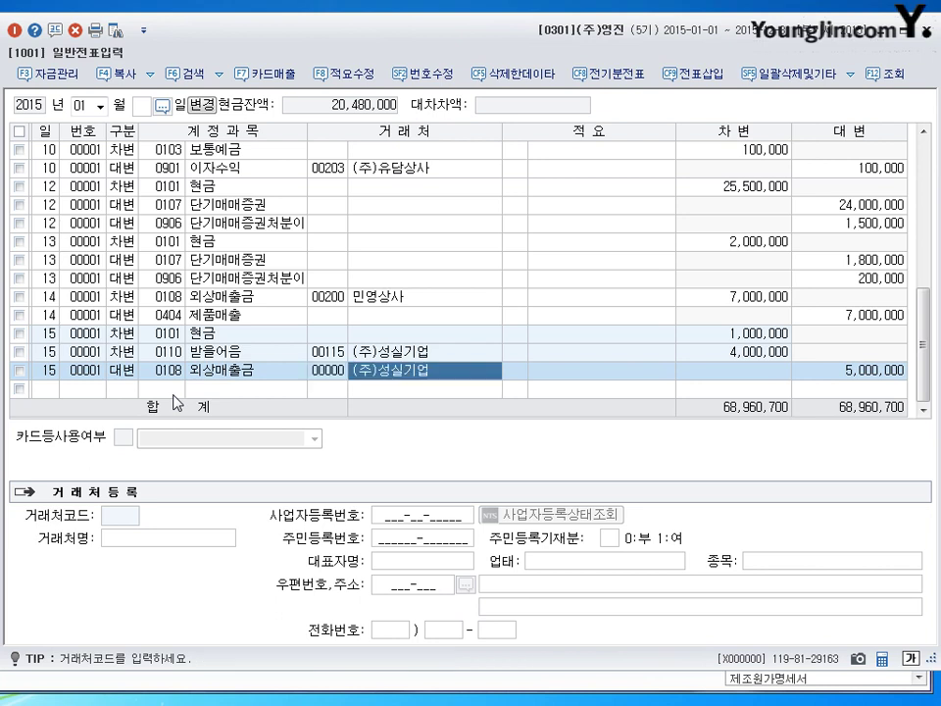
pyautogui.press('Return')
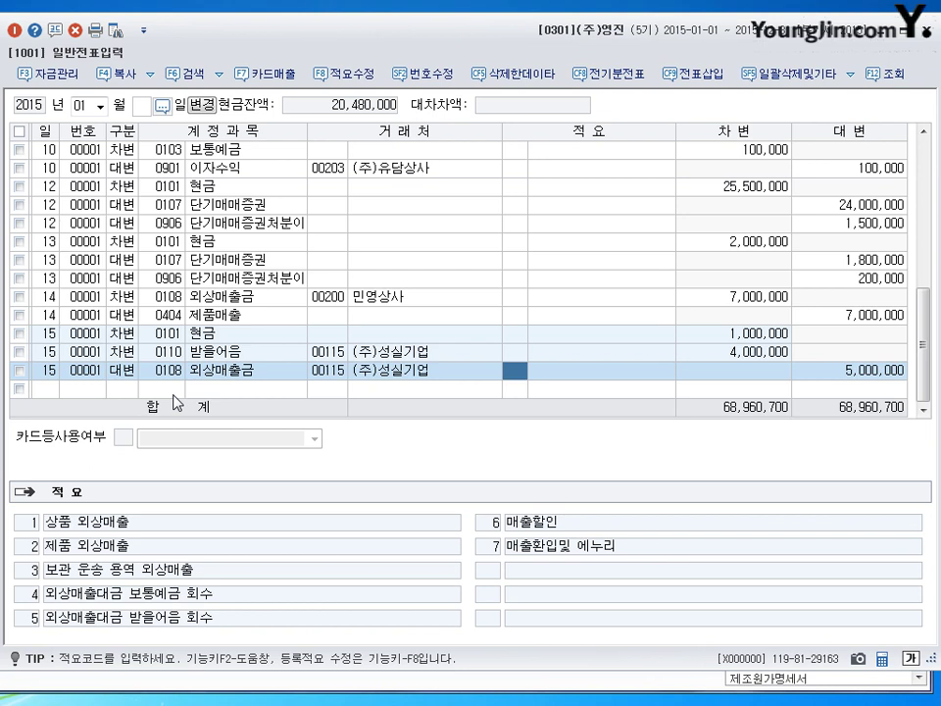
pyautogui.press('Return')
pyautogui.press('Up')
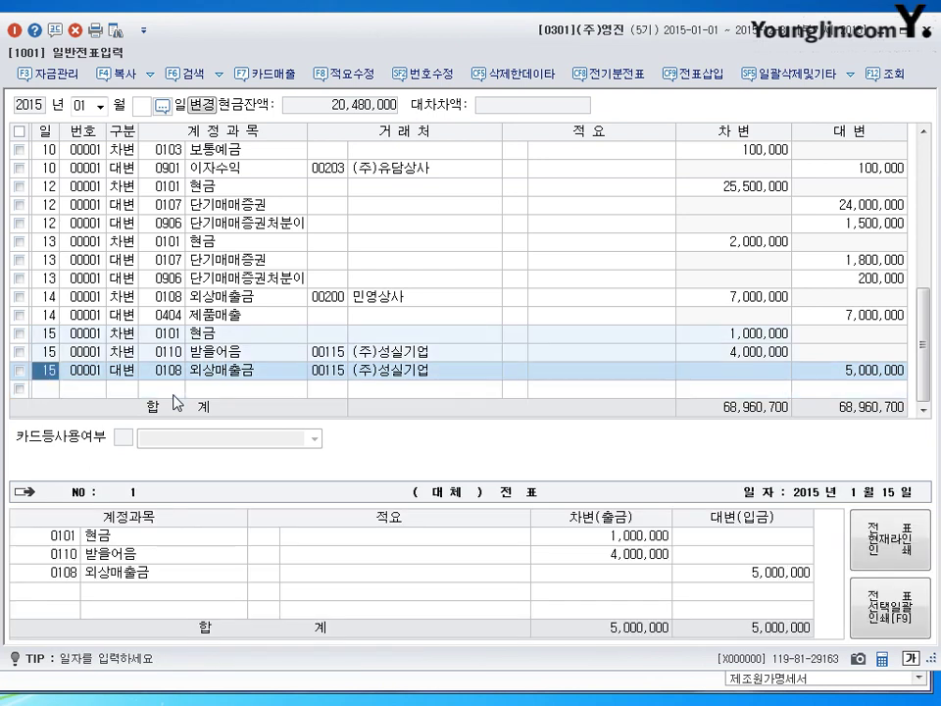
pyautogui.press('Return')
pyautogui.press('Return')
pyautogui.press('Return')
pyautogui.press('Return')
pyautogui.press('Left')
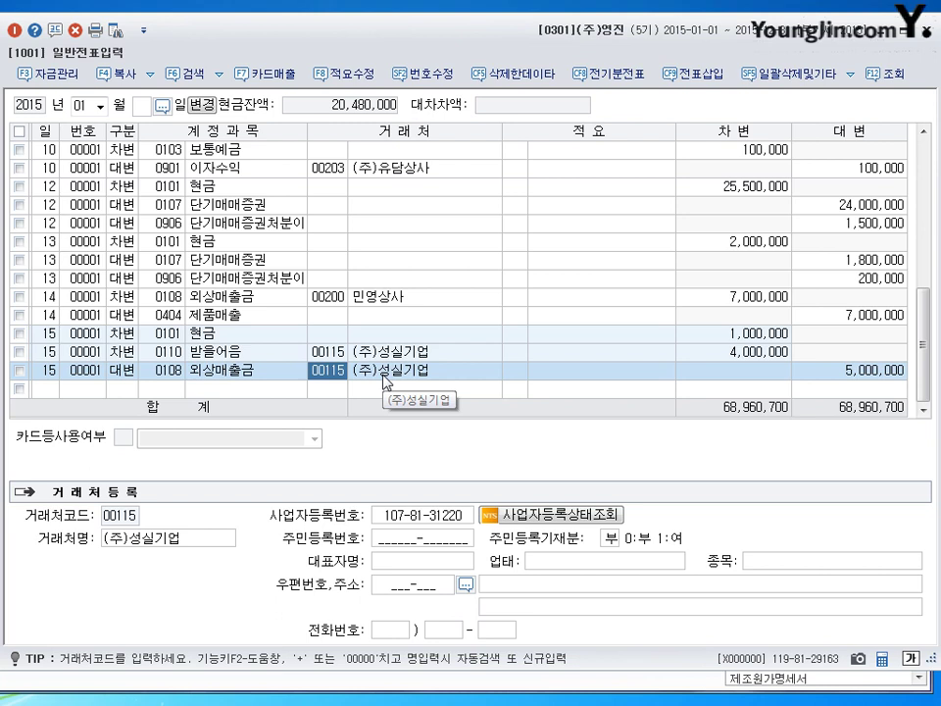
pyautogui.press('Return')
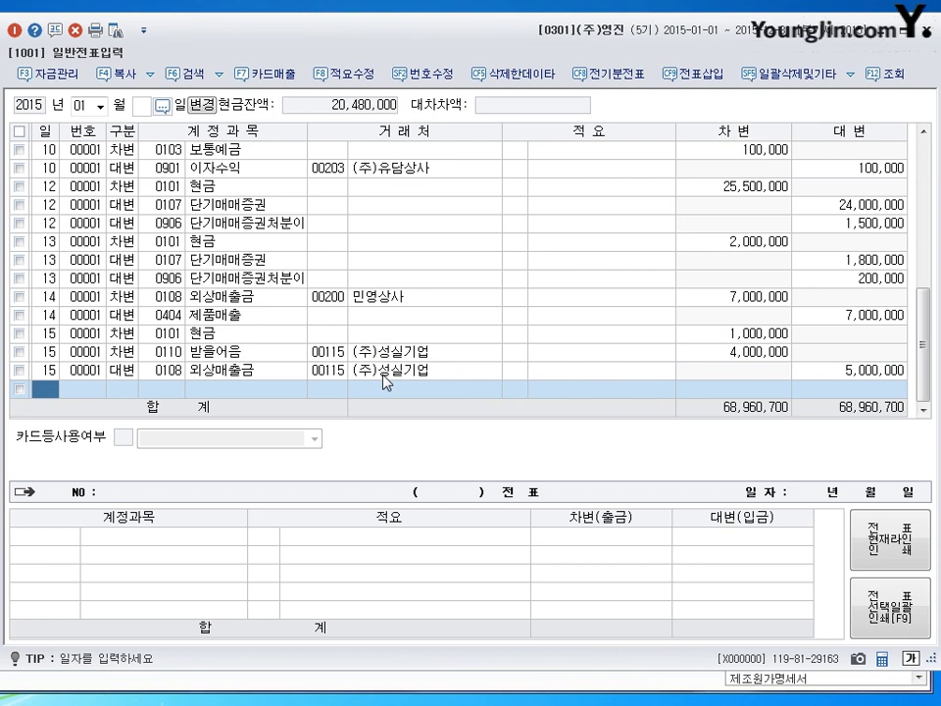
pyautogui.press('Up')
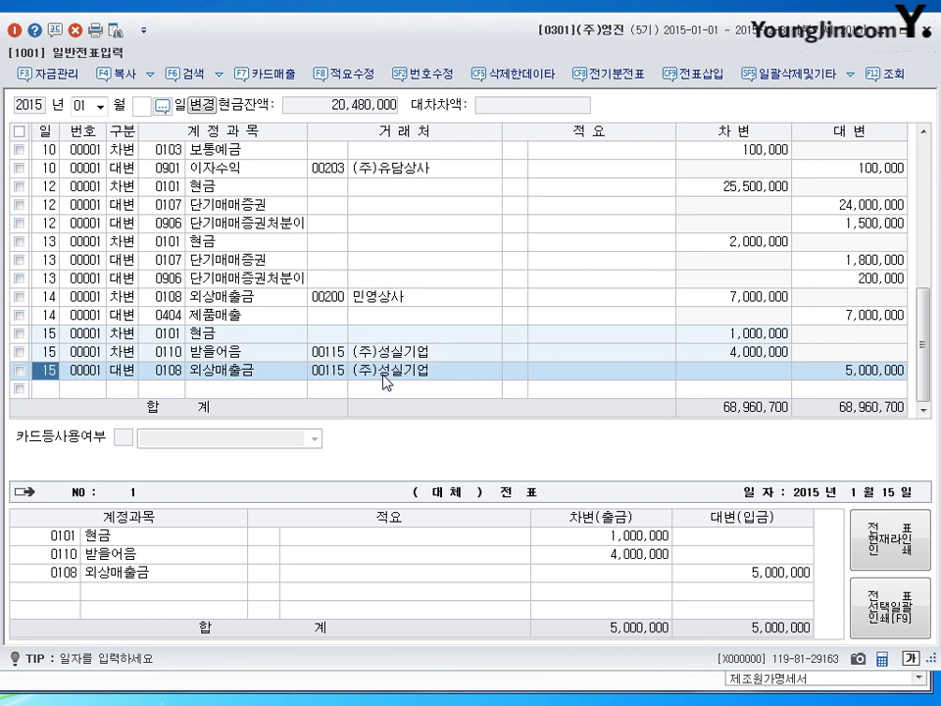
pyautogui.press('Return')
pyautogui.press('Return')
pyautogui.press('Return')
pyautogui.press('Return')
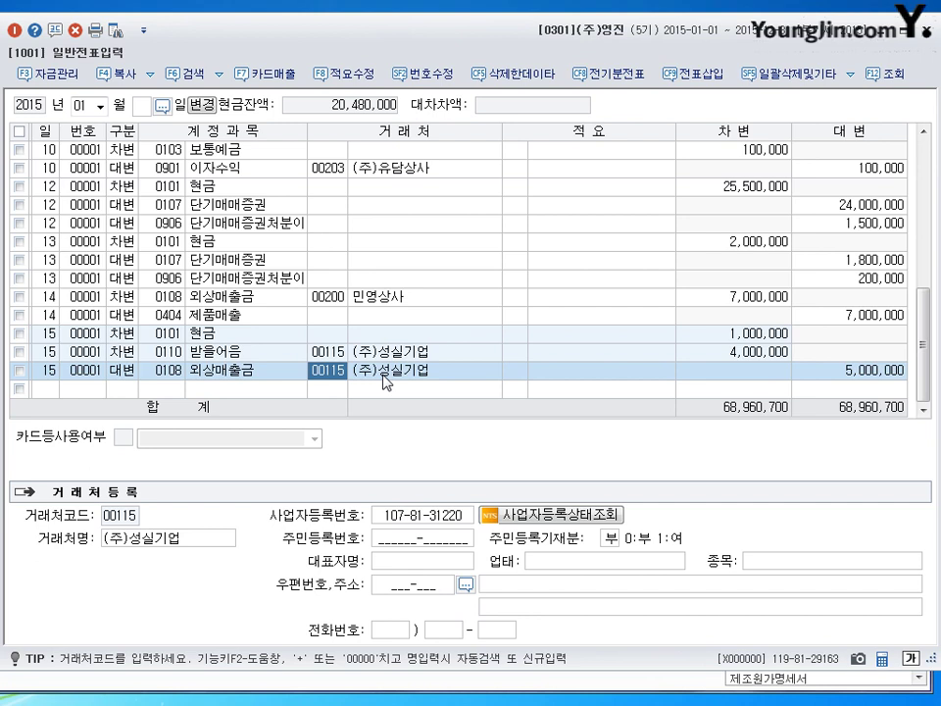
pyautogui.press('Return')
pyautogui.press('Return')
pyautogui.press('Return')
pyautogui.press('Up')
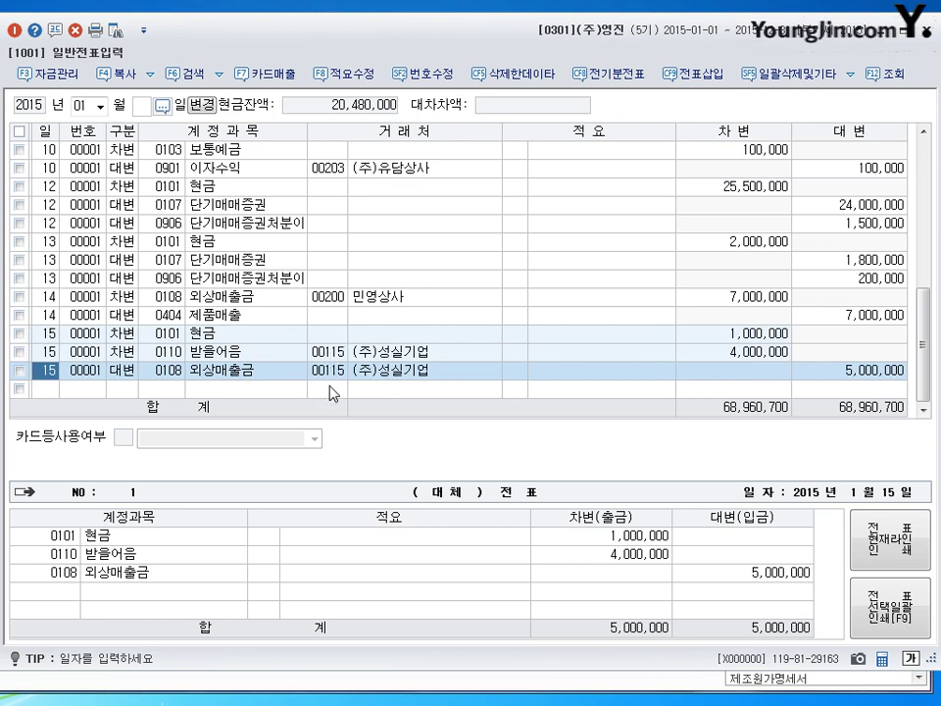
pyautogui.click(336, 390)
pyautogui.click(340, 372)
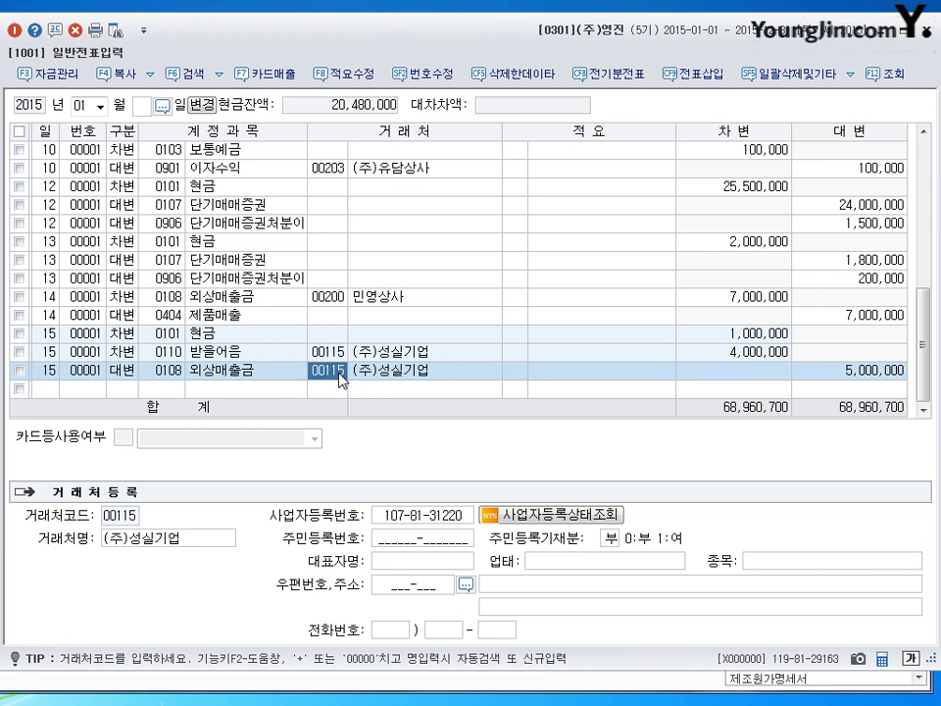
pyautogui.click(336, 389)
pyautogui.click(337, 371)
pyautogui.click(342, 389)
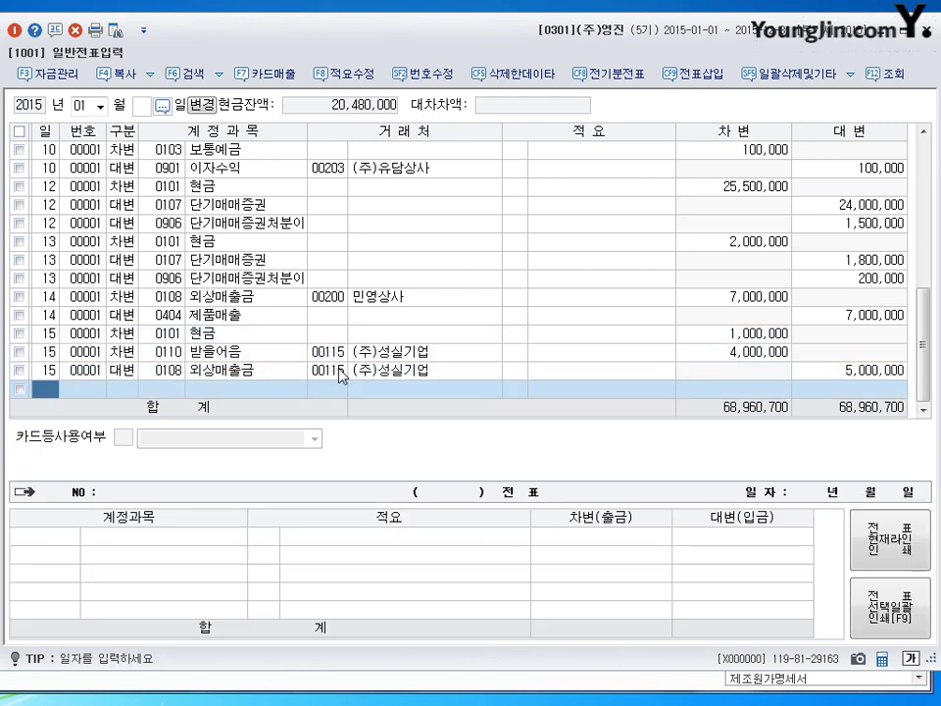
pyautogui.press('Up')
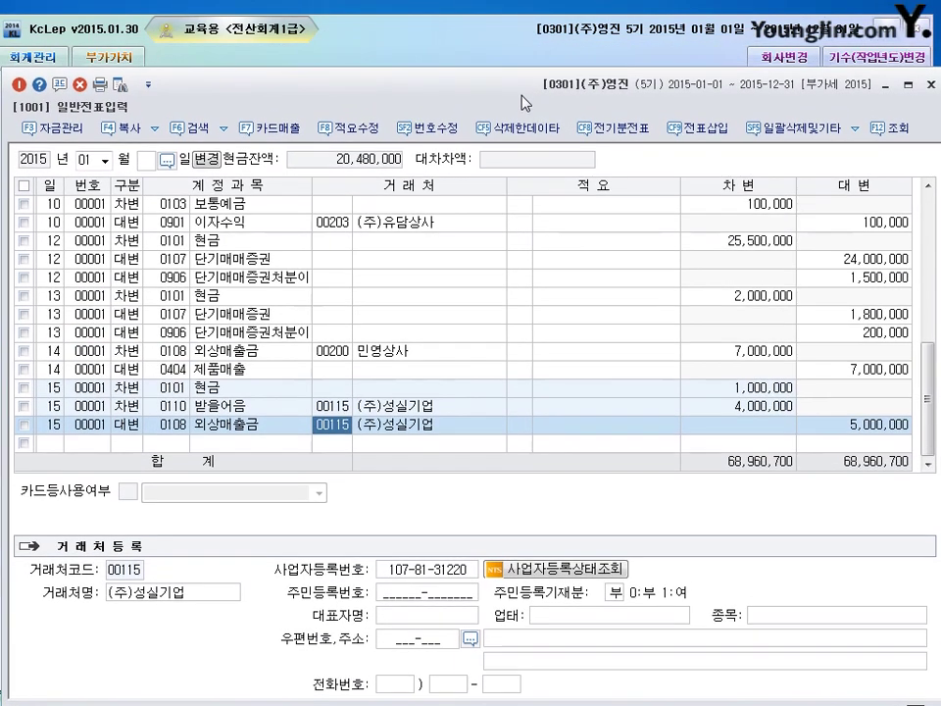
pyautogui.moveTo(523, 98)
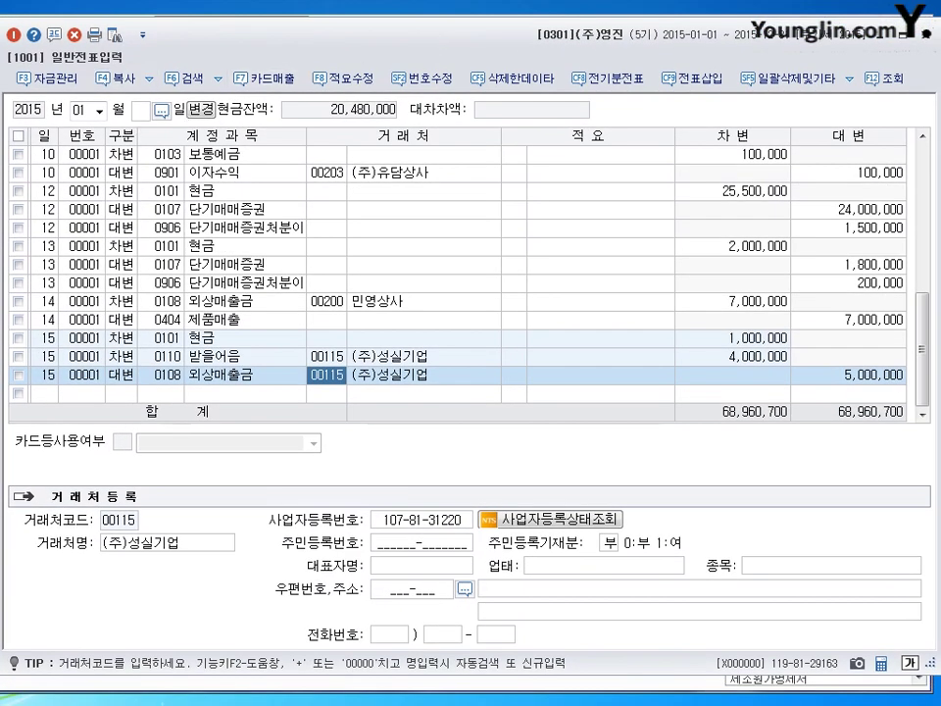
pyautogui.click(143, 39)
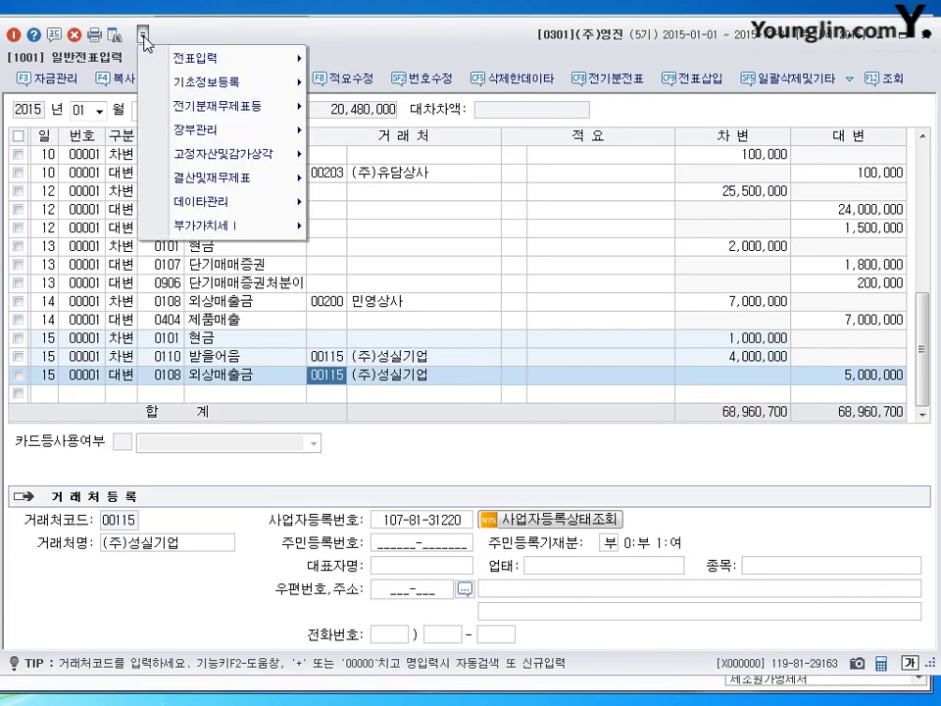
pyautogui.click(143, 39)
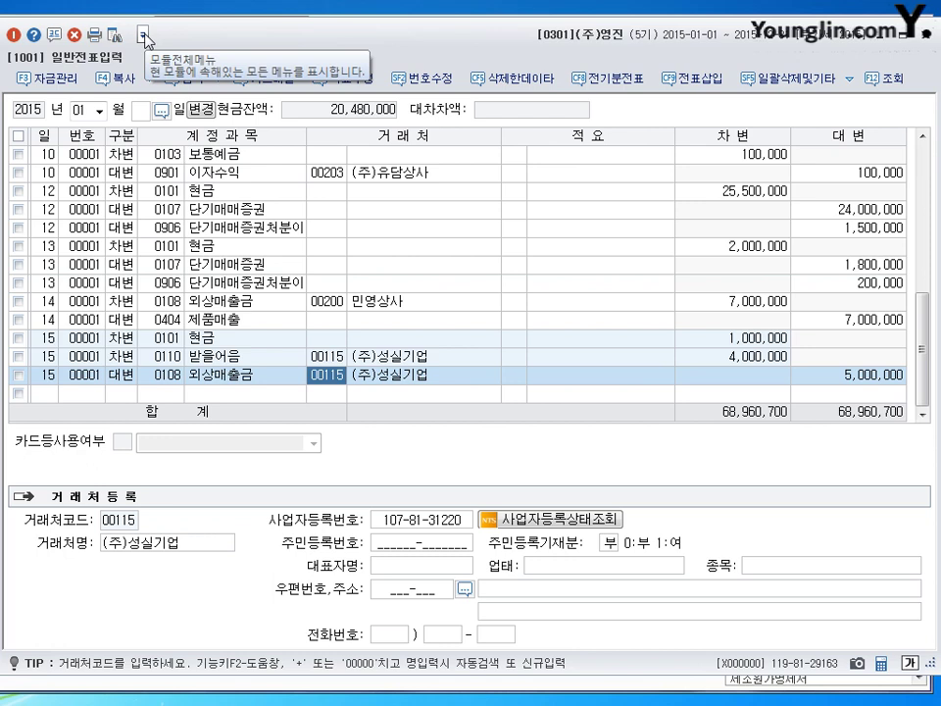
pyautogui.click(145, 39)
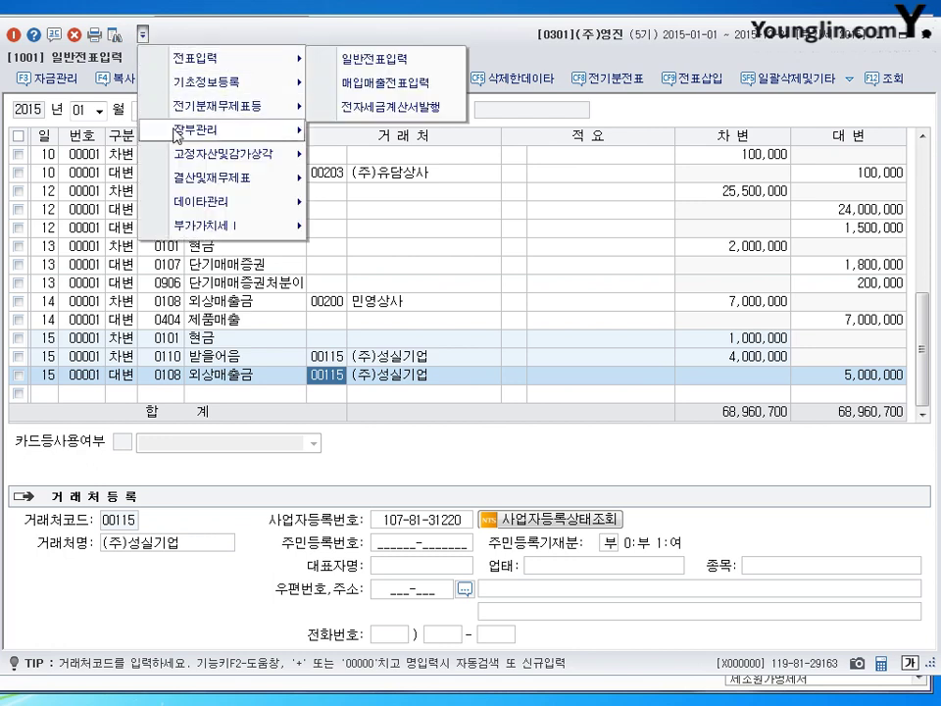
pyautogui.moveTo(177, 136)
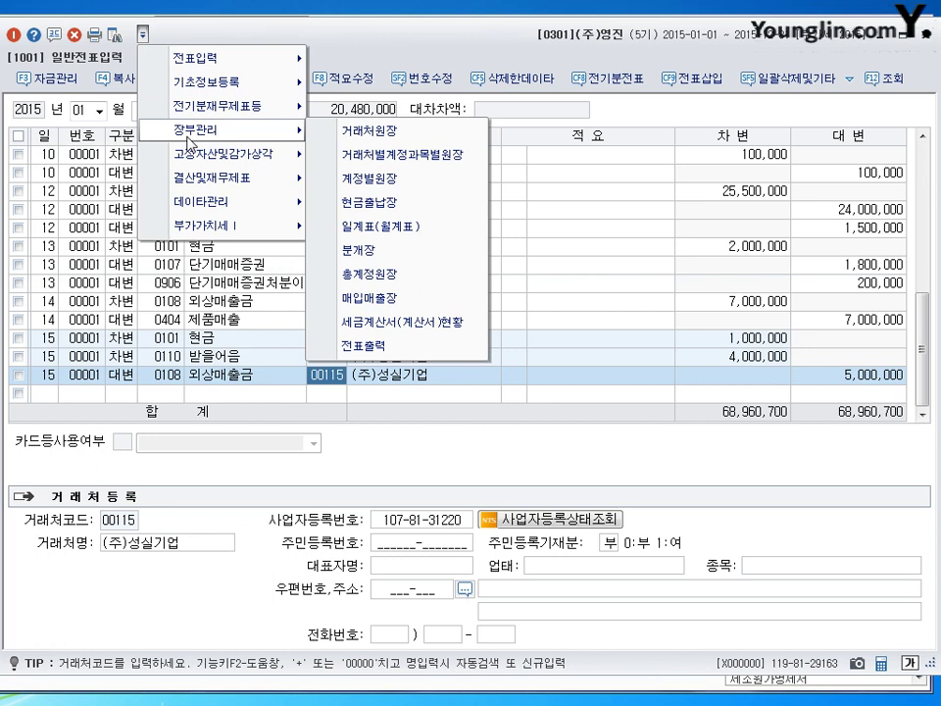
pyautogui.press('Escape')
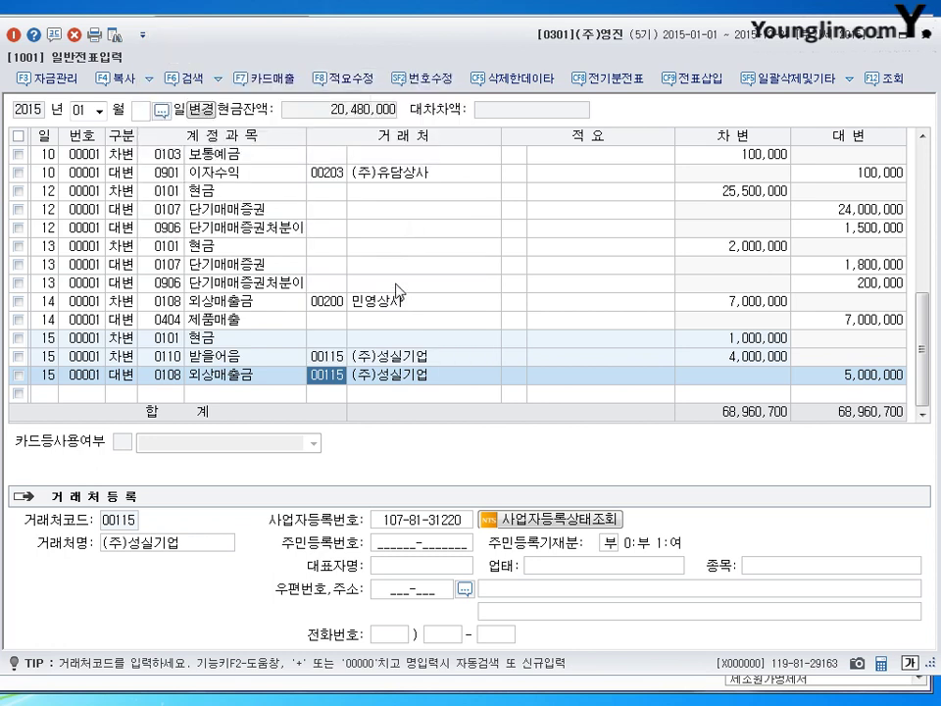
pyautogui.click(332, 393)
pyautogui.click(332, 374)
# - Bring up the quick menu search popup from the journal's 거래처 cell
pyautogui.click(336, 378)
pyautogui.doubleClick(336, 379)
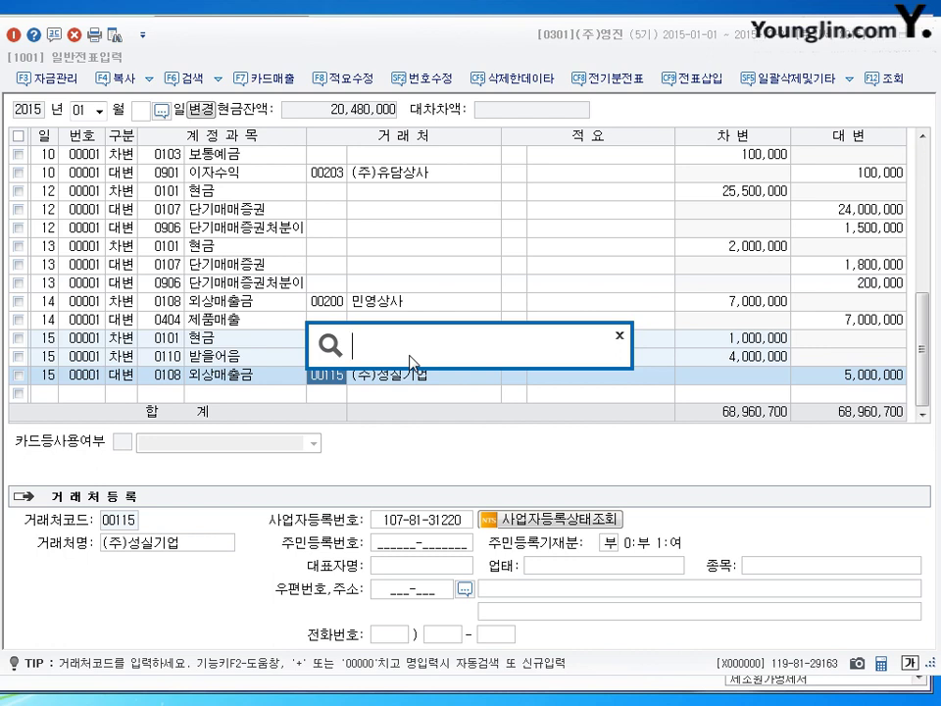
# - Search for and open the 거래처원장 partner ledger, close it, and return to the journal's empty line
pyautogui.write('거랯')
pyautogui.write('처원장')
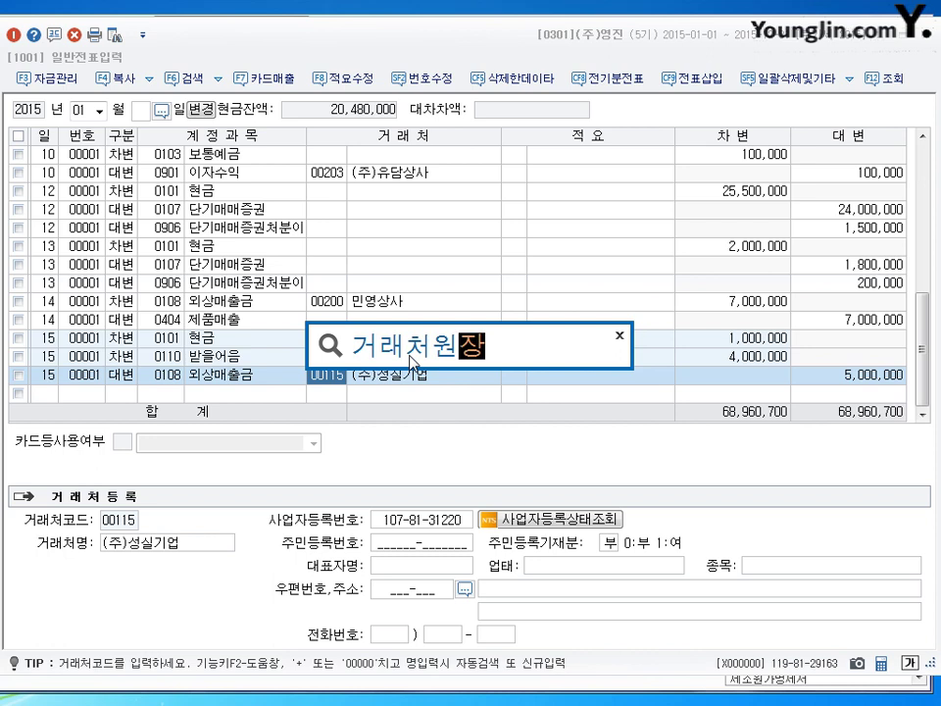
pyautogui.press('Return')
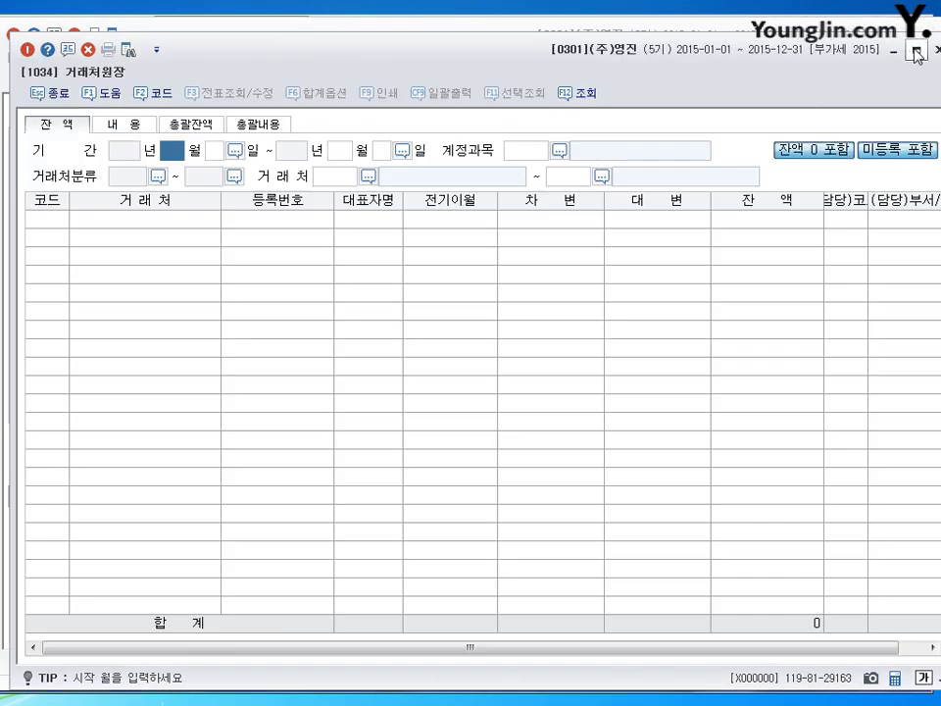
pyautogui.click(916, 53)
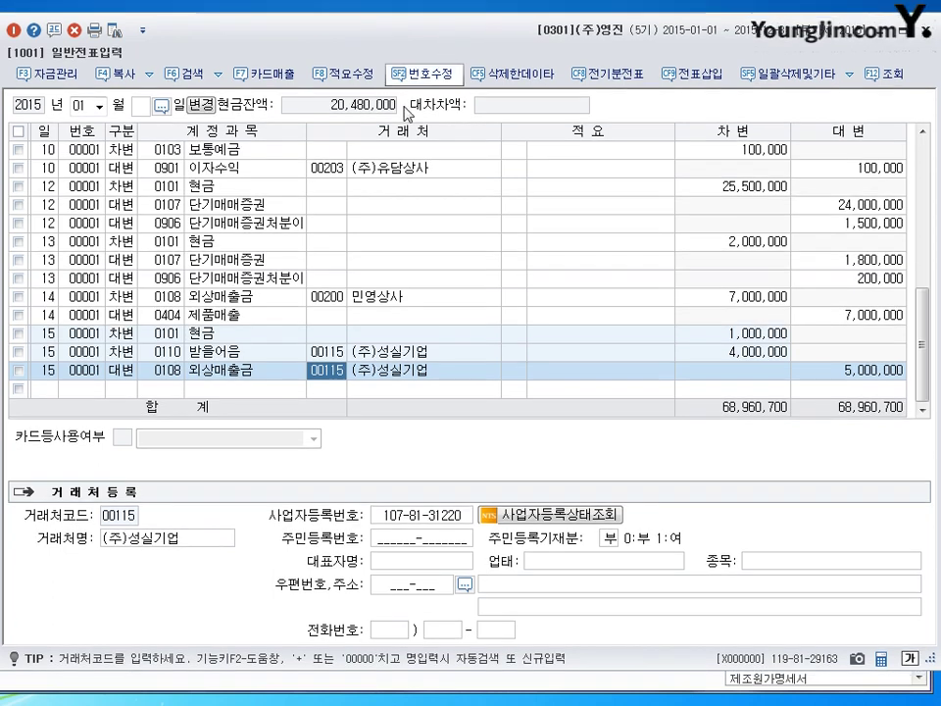
pyautogui.click(44, 390)
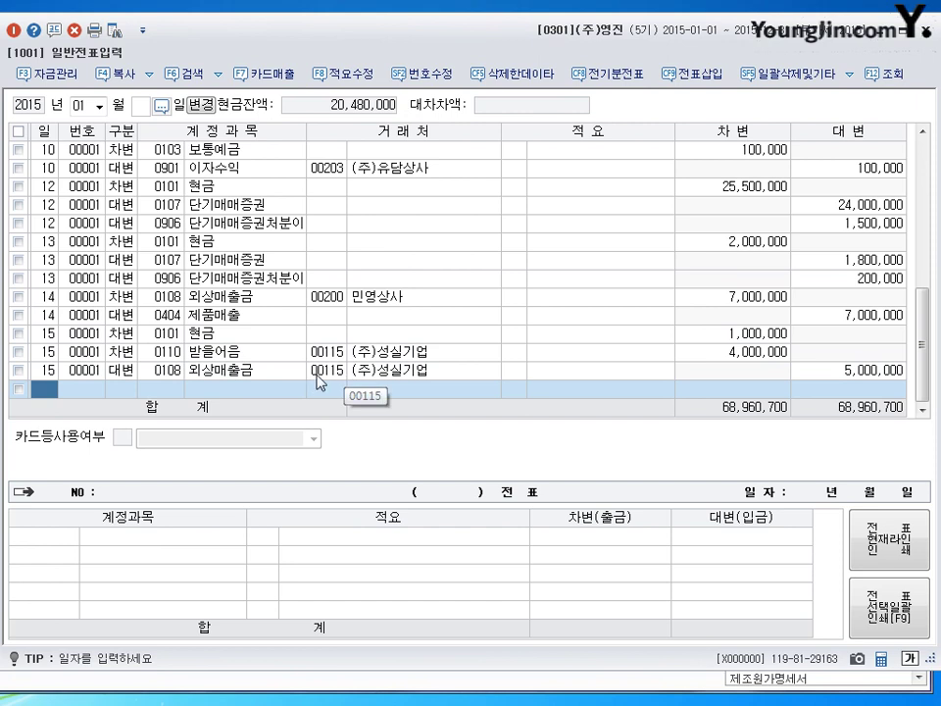
# - Start a new journal line dated the 16th below the Jan 15 voucher
pyautogui.click(318, 374)
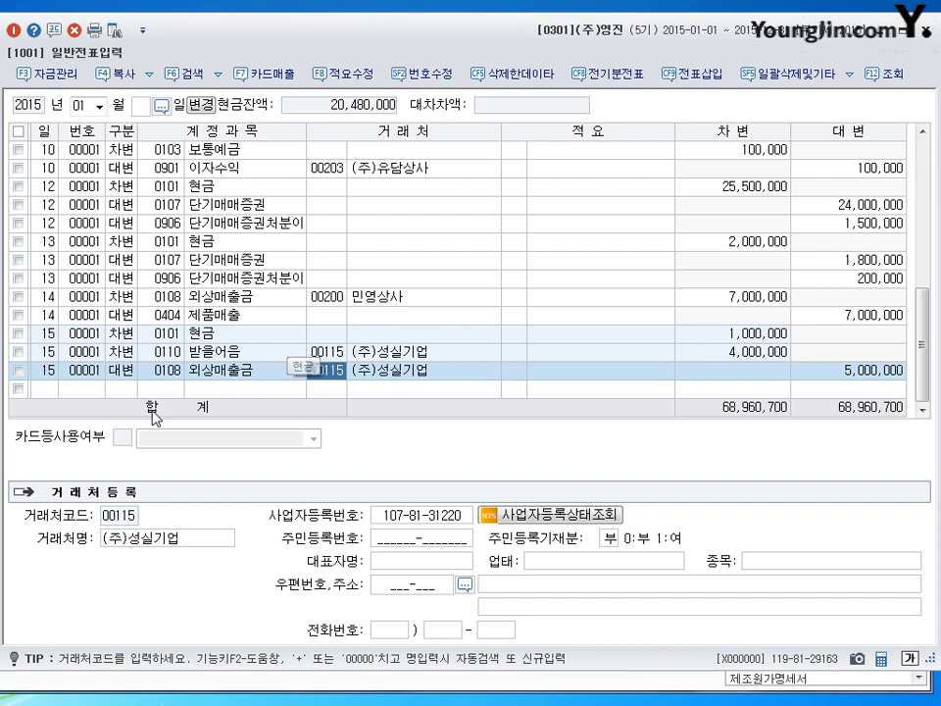
pyautogui.click(45, 389)
pyautogui.write('16')
pyautogui.press('Return')
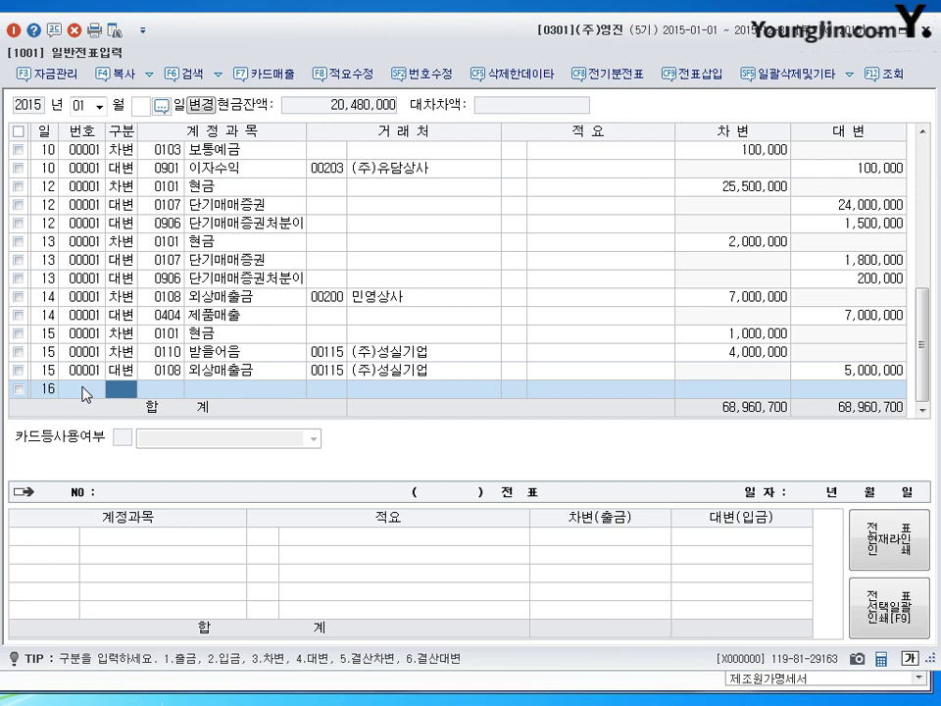
# - Debit 0831 수수료비용 20,000 and 0102 당좌예금 9,980,000 for Jan 16
pyautogui.write('3')
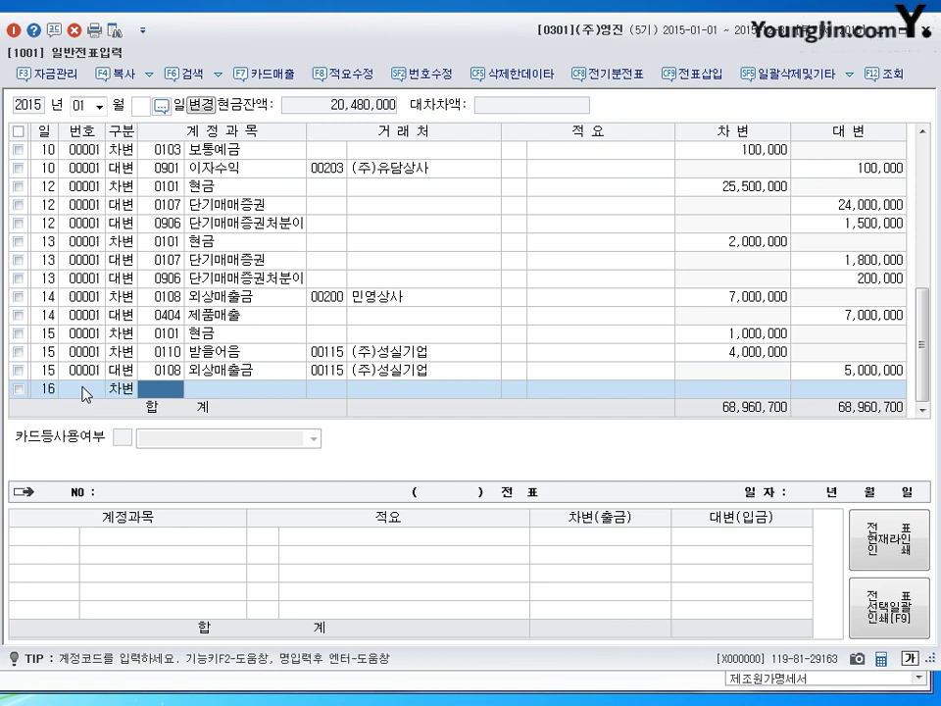
pyautogui.write('831')
pyautogui.press('Return')
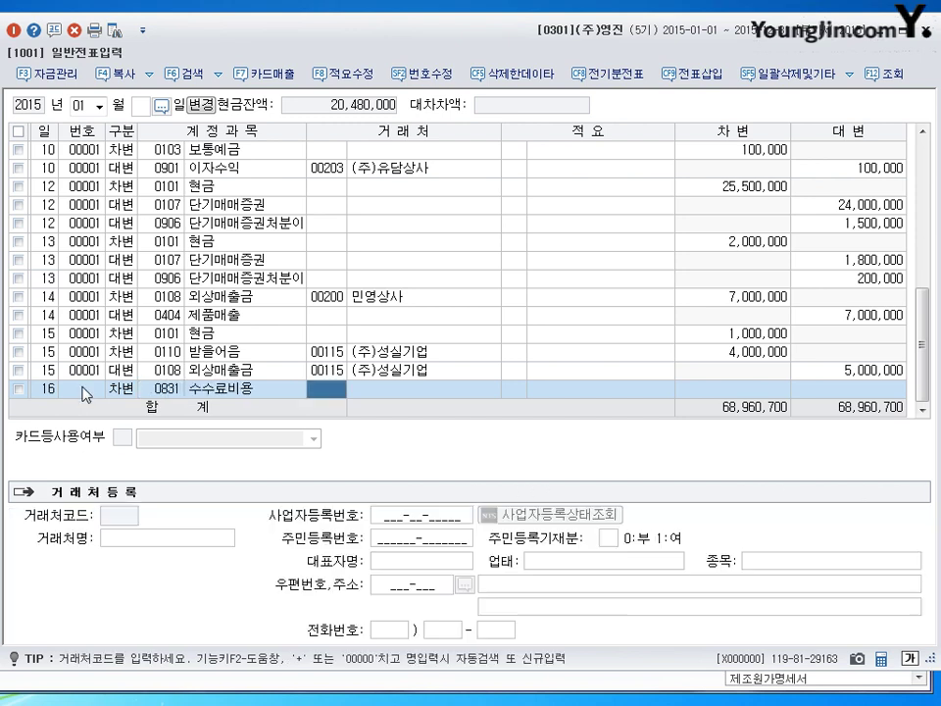
pyautogui.press('Return')
pyautogui.press('Return')
pyautogui.write('200000')
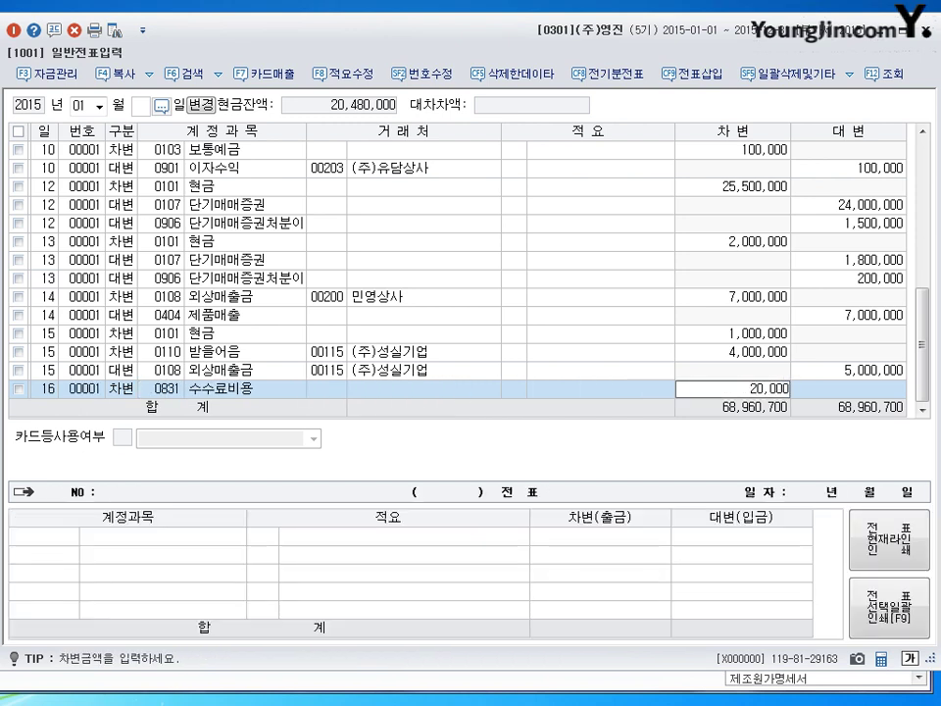
pyautogui.press('Return')
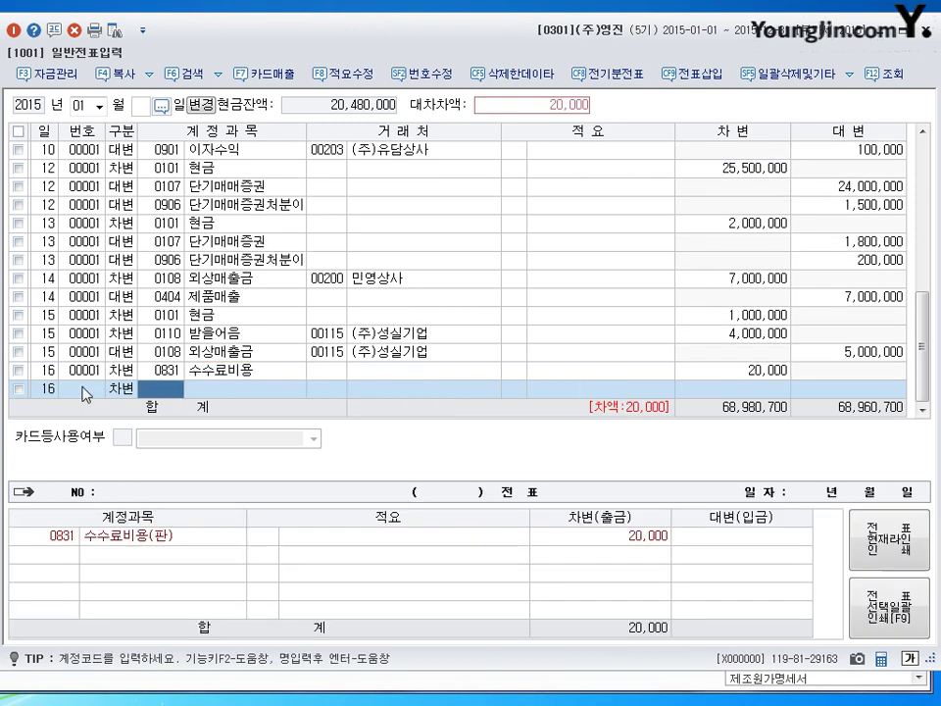
pyautogui.write('102')
pyautogui.press('Return')
pyautogui.press('Return')
pyautogui.press('Return')
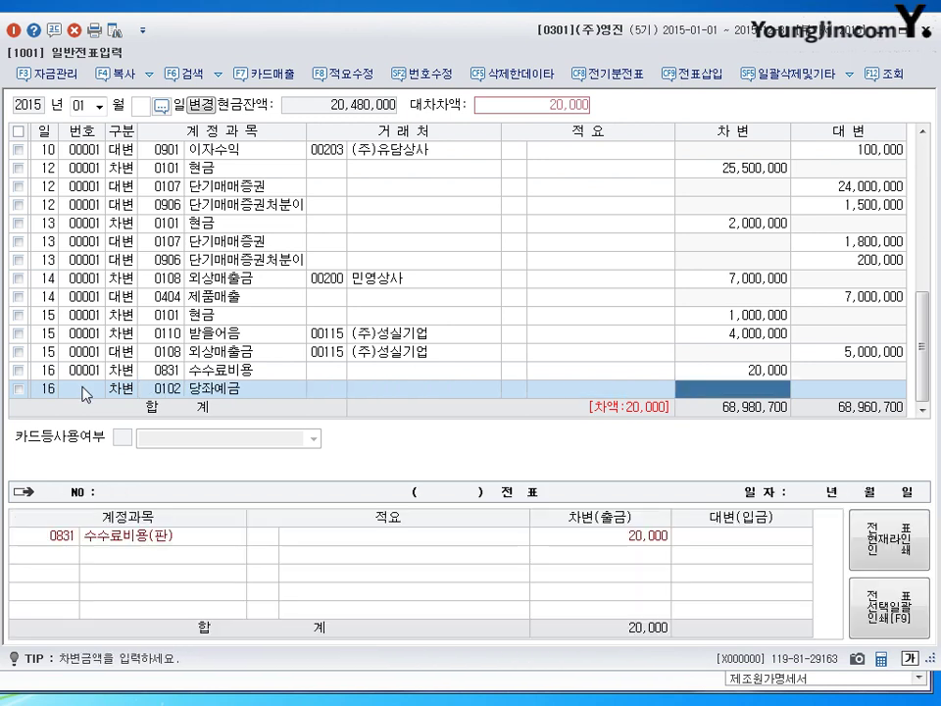
pyautogui.write('9,980,000')
# - Credit 0110 받을어음 10,000,000 to (주)상명기업, then begin a line dated the 17th
pyautogui.press('Return')
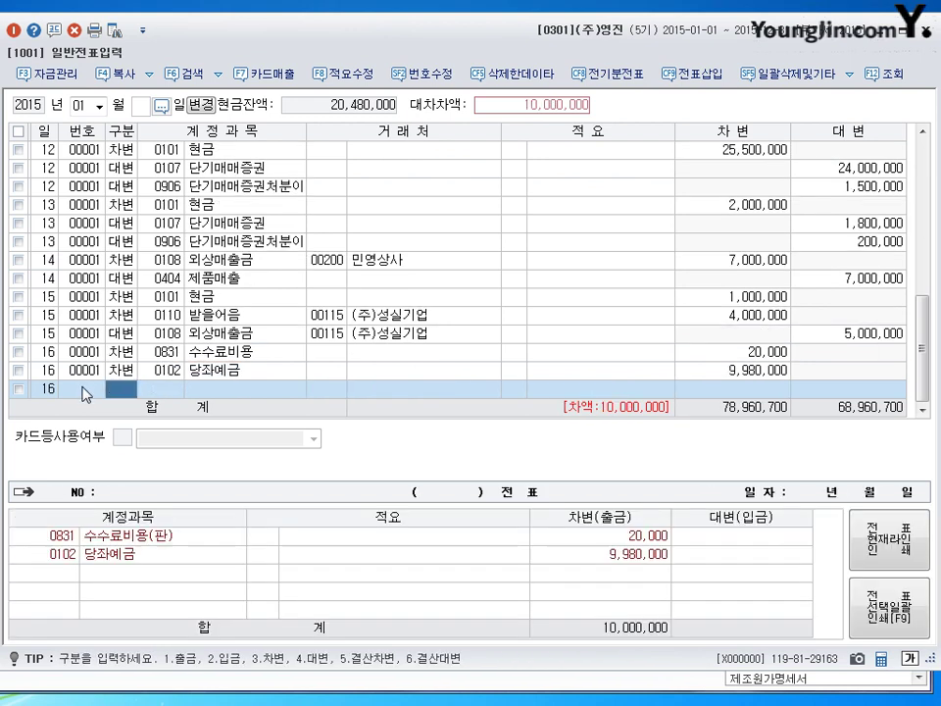
pyautogui.write('4')
pyautogui.write('110')
pyautogui.press('Return')
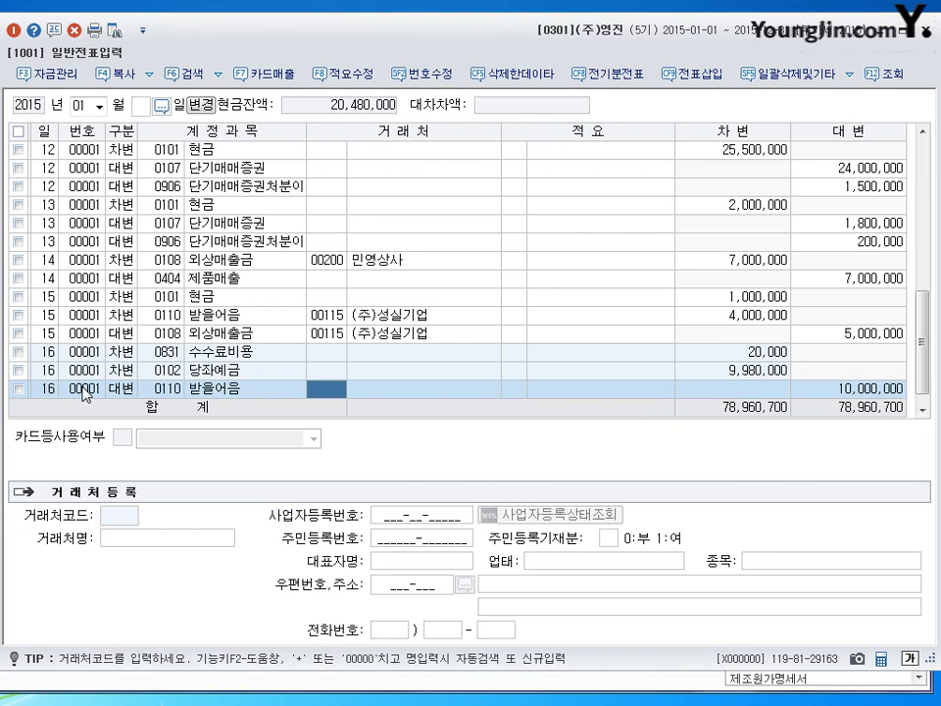
pyautogui.write('사ㅇ명')
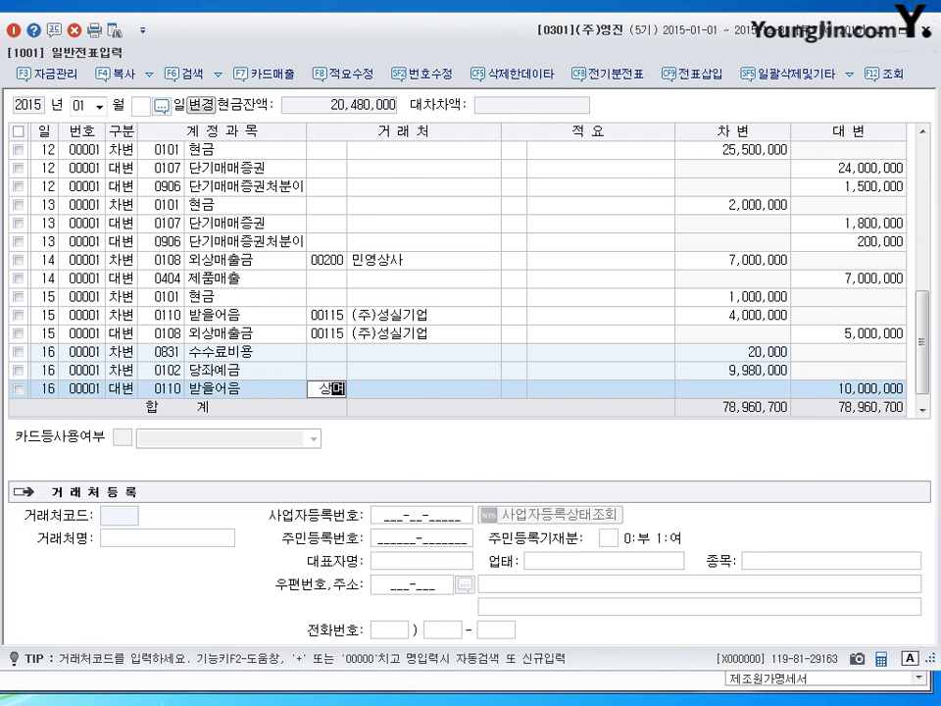
pyautogui.press('Return')
pyautogui.press('Return')
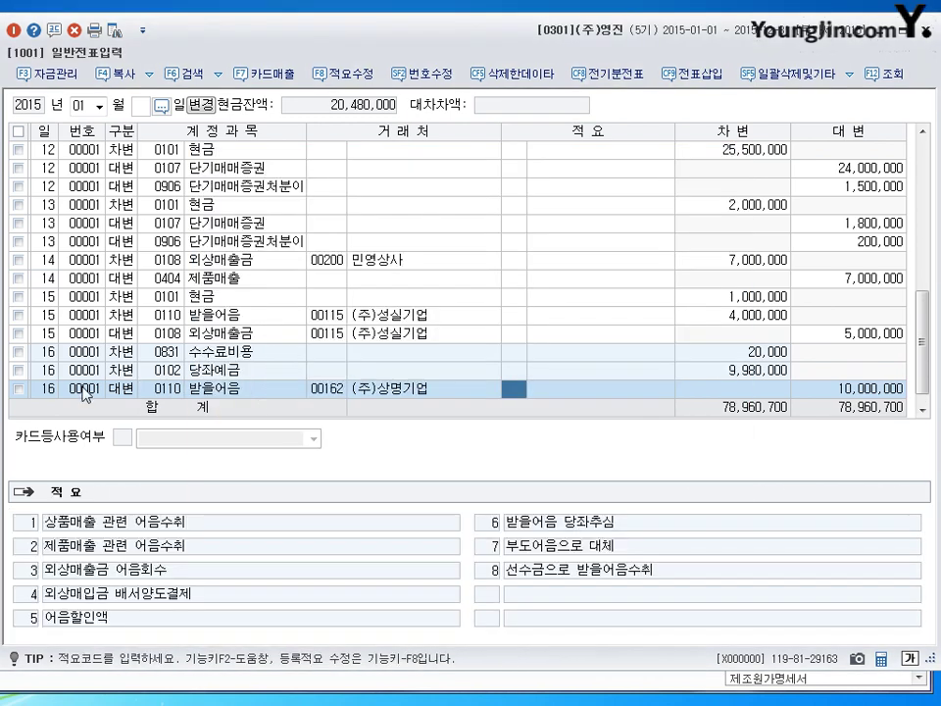
pyautogui.press('Return')
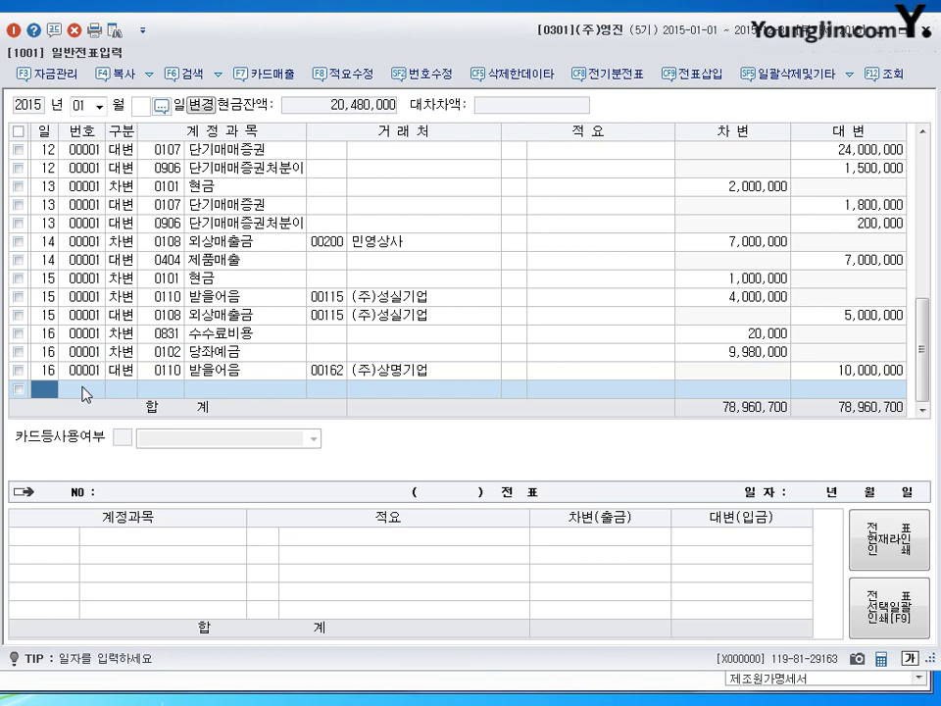
pyautogui.write('17')
pyautogui.press('Return')
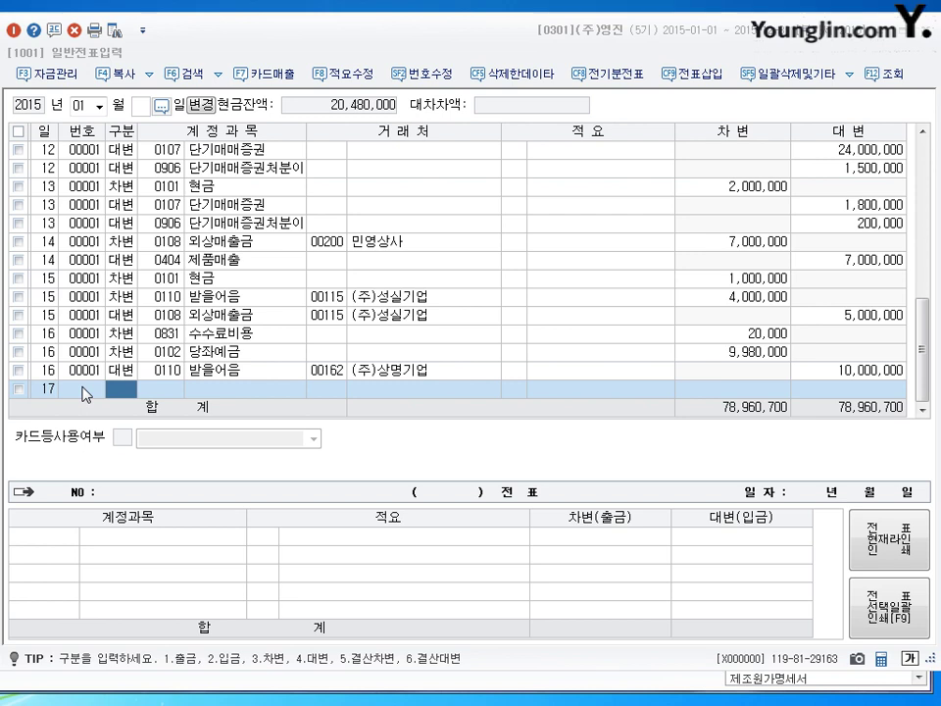
# - Debit 0251 외상매입금 15,000,000 for partner (주)남화상사 on Jan 17
pyautogui.write('3')
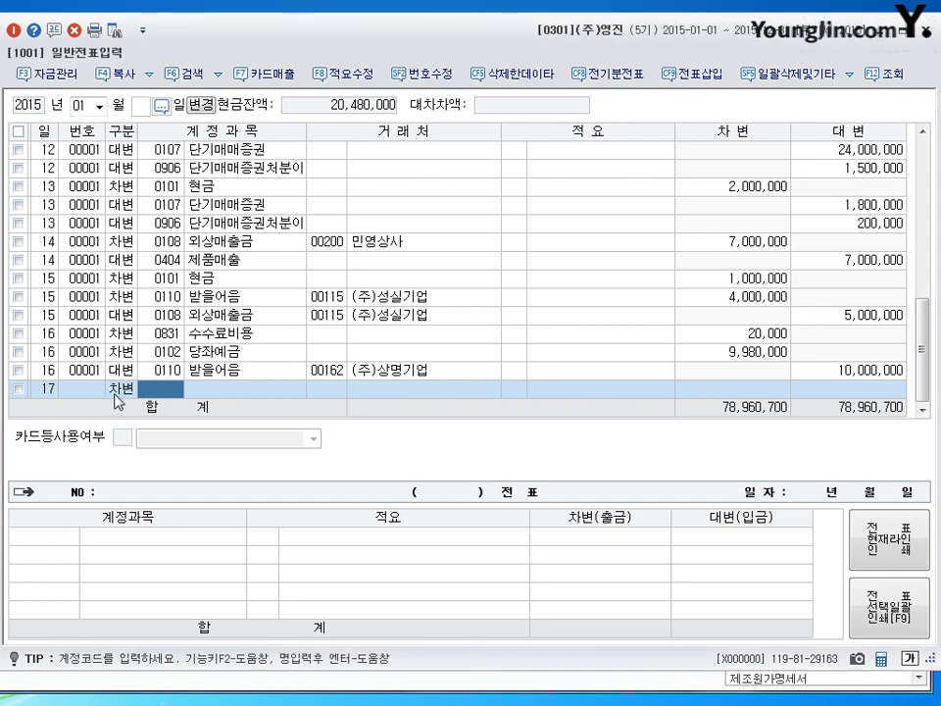
pyautogui.write('251')
pyautogui.press('Return')
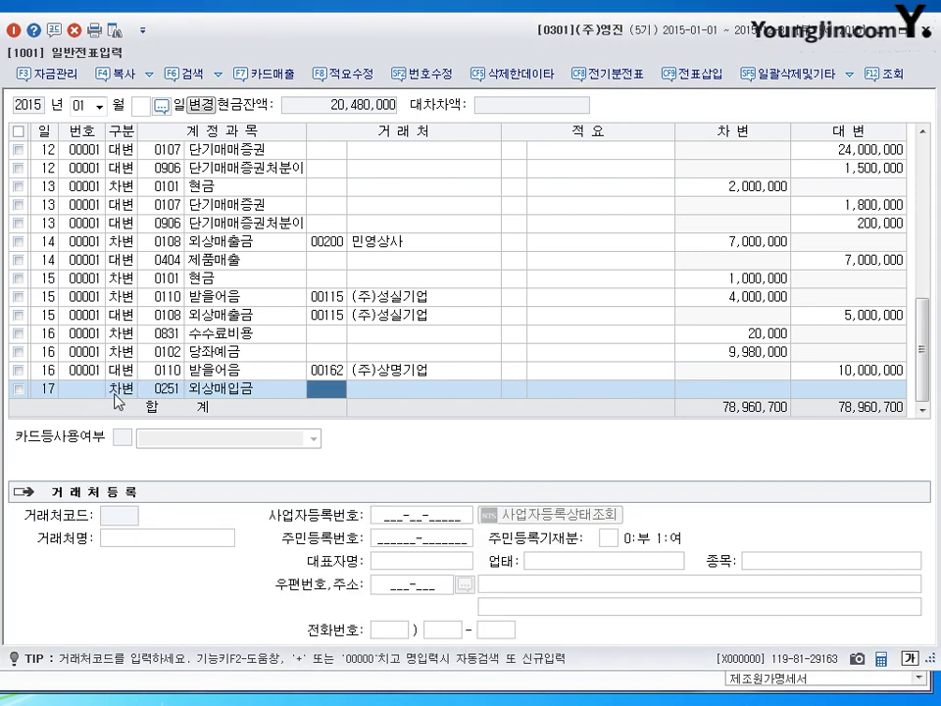
pyautogui.write('남호')
pyautogui.press('Return')
pyautogui.press('Return')
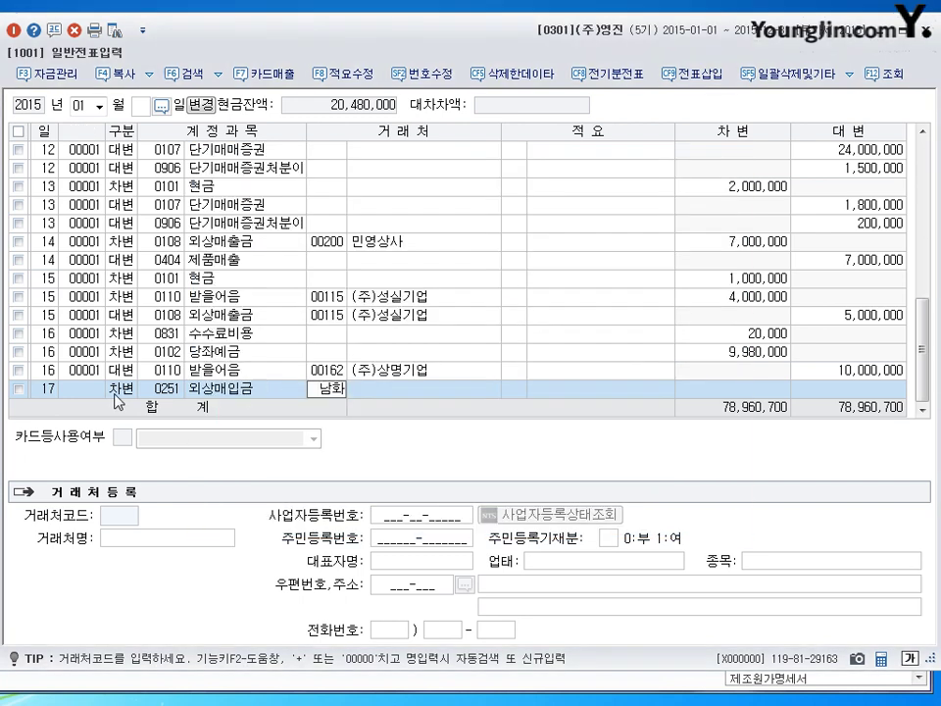
pyautogui.press('Return')
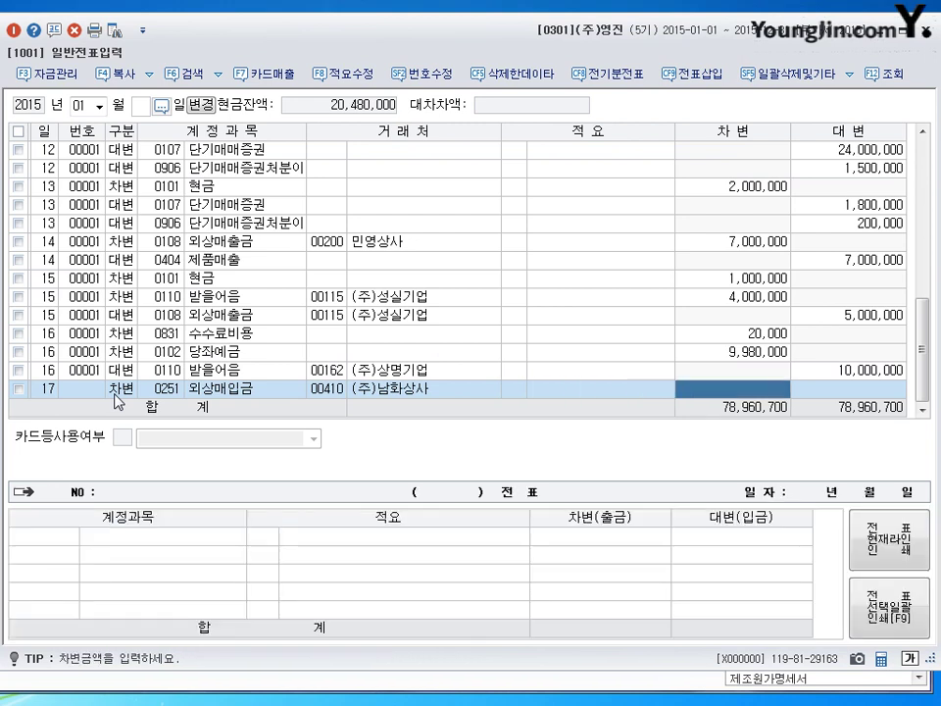
pyautogui.write('15000000')
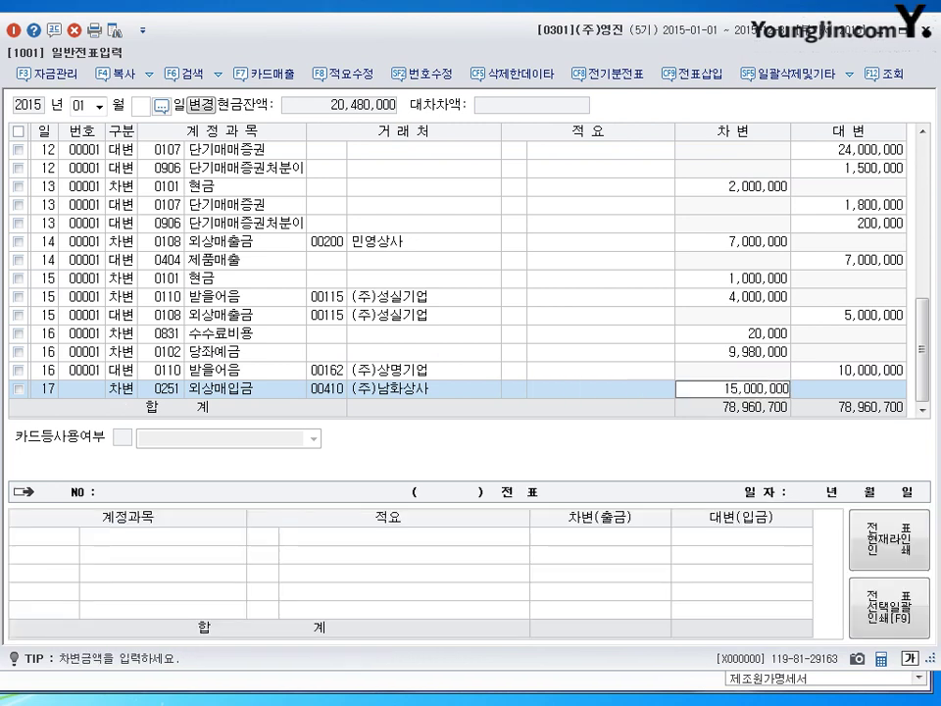
pyautogui.press('Return')
# - Credit 0110 받을어음 10,000,000 with the partner found by searching 유담
pyautogui.write('0110')
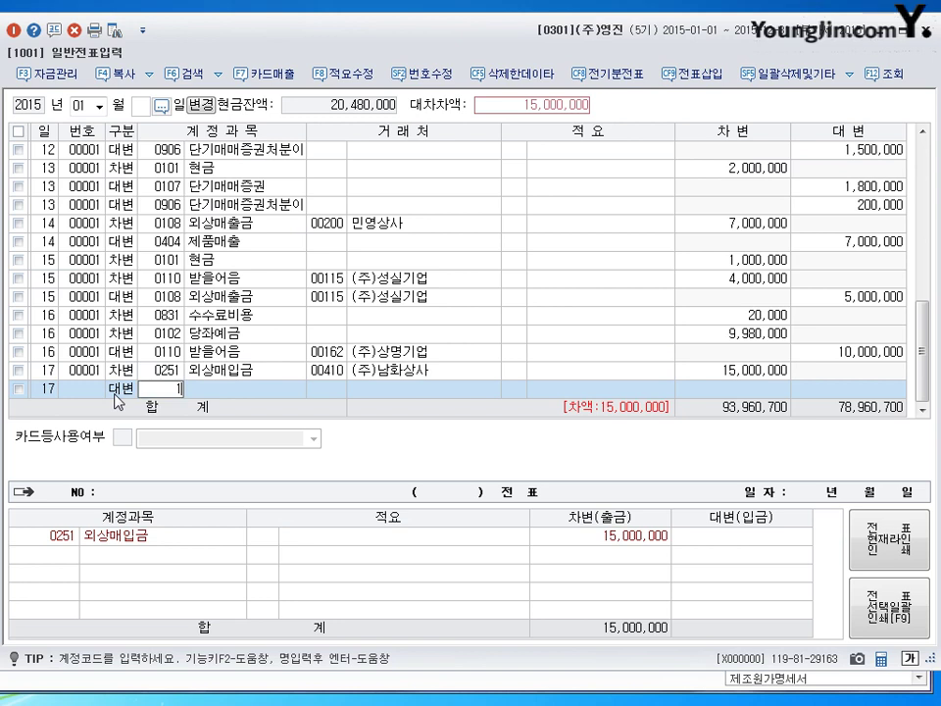
pyautogui.press('Return')
pyautogui.write('ㅇㅠ')
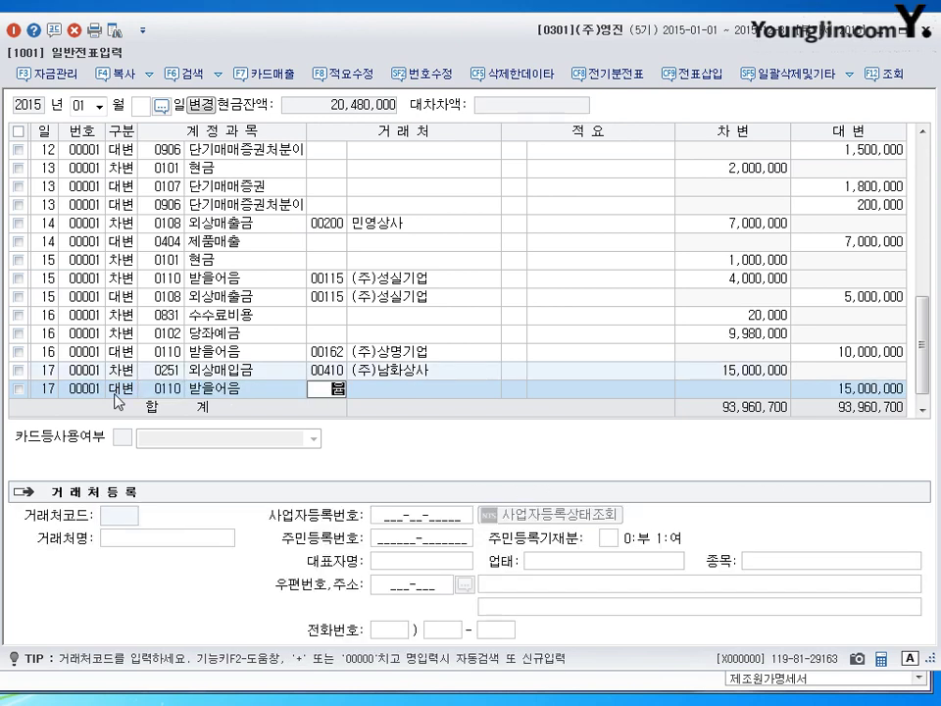
pyautogui.write('담')
pyautogui.press('Return')
pyautogui.press('Return')
pyautogui.press('Return')
pyautogui.write('000000')
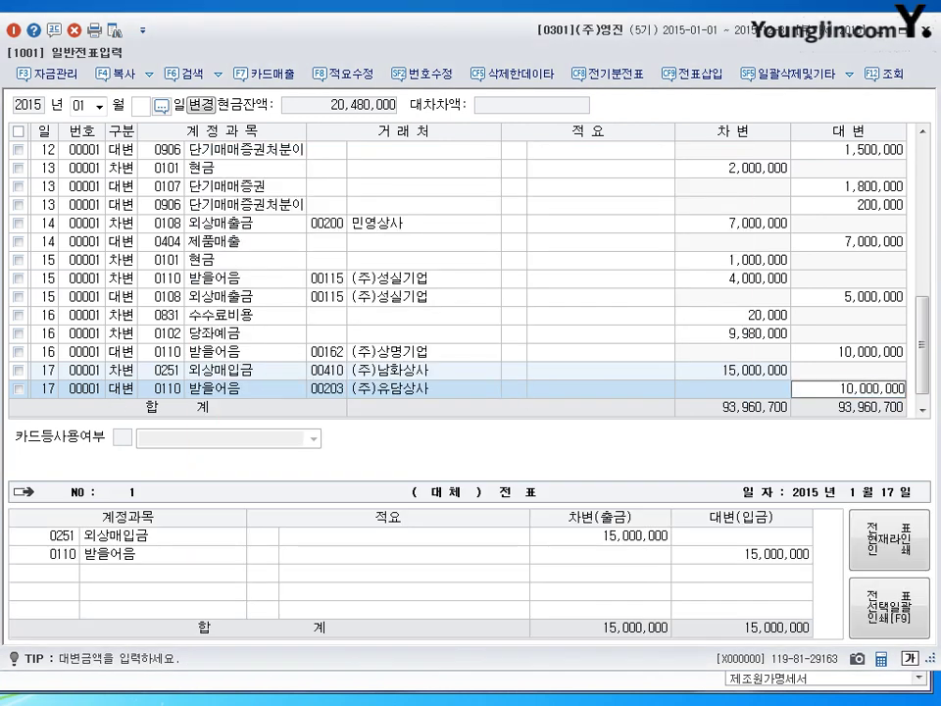
pyautogui.press('Return')
# - Add the balancing credit line 0102 당좌예금 5,000,000
pyautogui.write('4')
pyautogui.press('Return')
pyautogui.write('102')
pyautogui.press('Return')
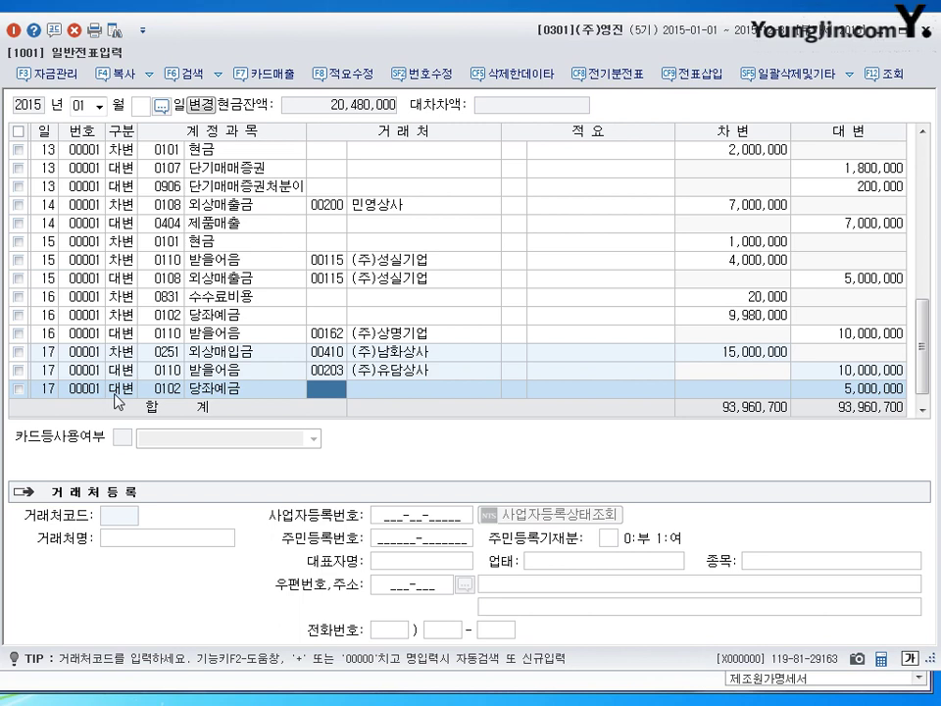
pyautogui.press('Return')
pyautogui.press('Return')
pyautogui.press('Return')
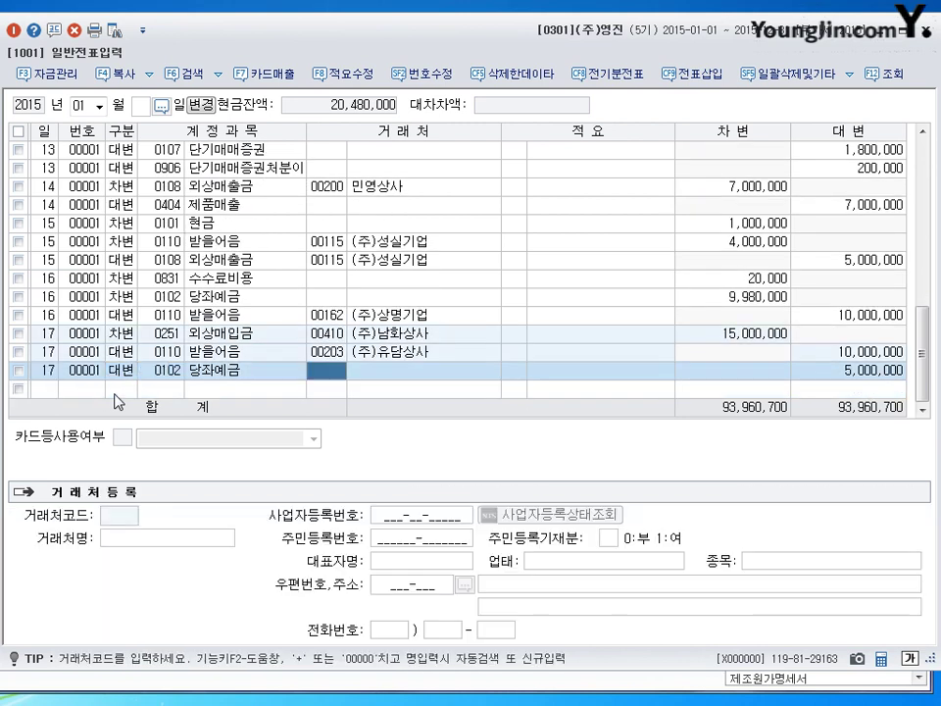
# - Recheck the Jan 17 voucher rows, then start a new entry dated the 18th
pyautogui.press('Up')
pyautogui.press('Return')
pyautogui.press('Return')
pyautogui.press('Return')
pyautogui.press('Return')
pyautogui.press('Return')
pyautogui.press('Return')
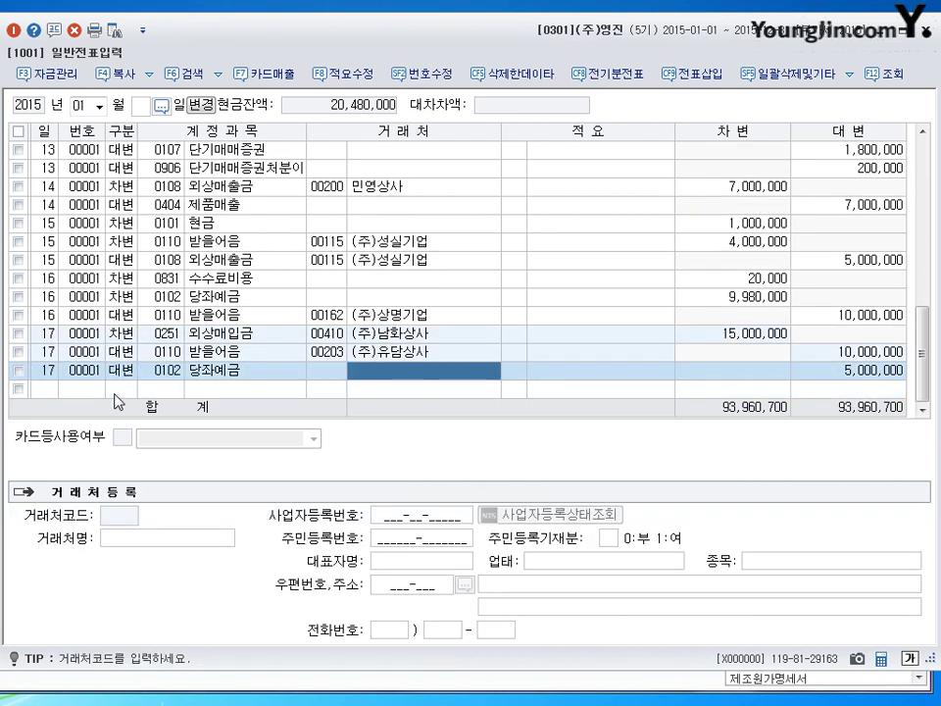
pyautogui.press('Return')
pyautogui.press('Up')
pyautogui.press('Down')
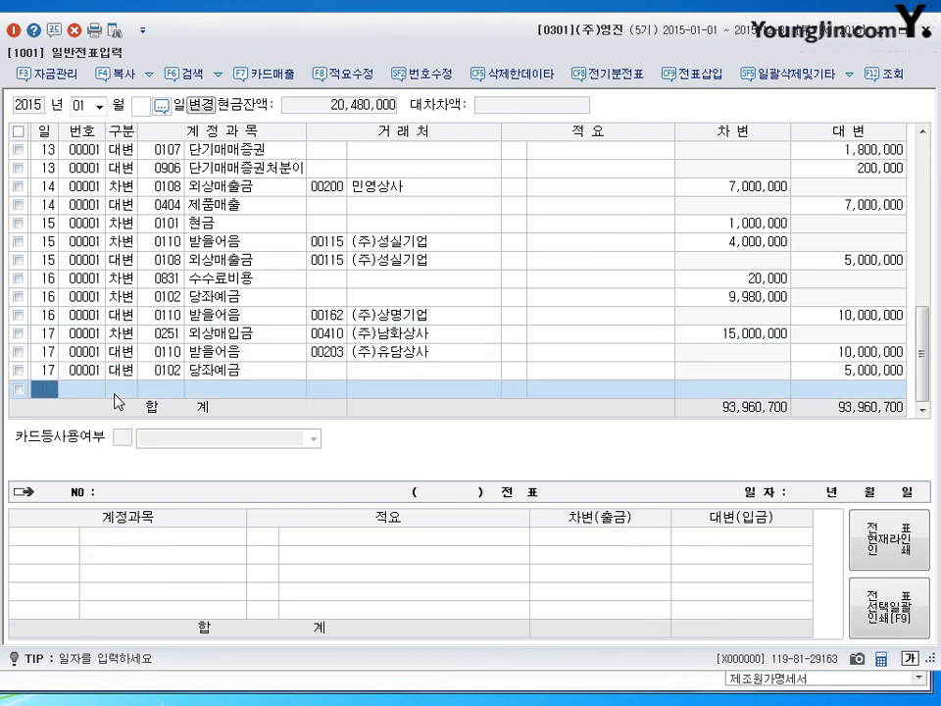
pyautogui.press('Up')
pyautogui.press('Down')
pyautogui.press('Up')
pyautogui.press('Down')
pyautogui.write('18')
pyautogui.press('Return')
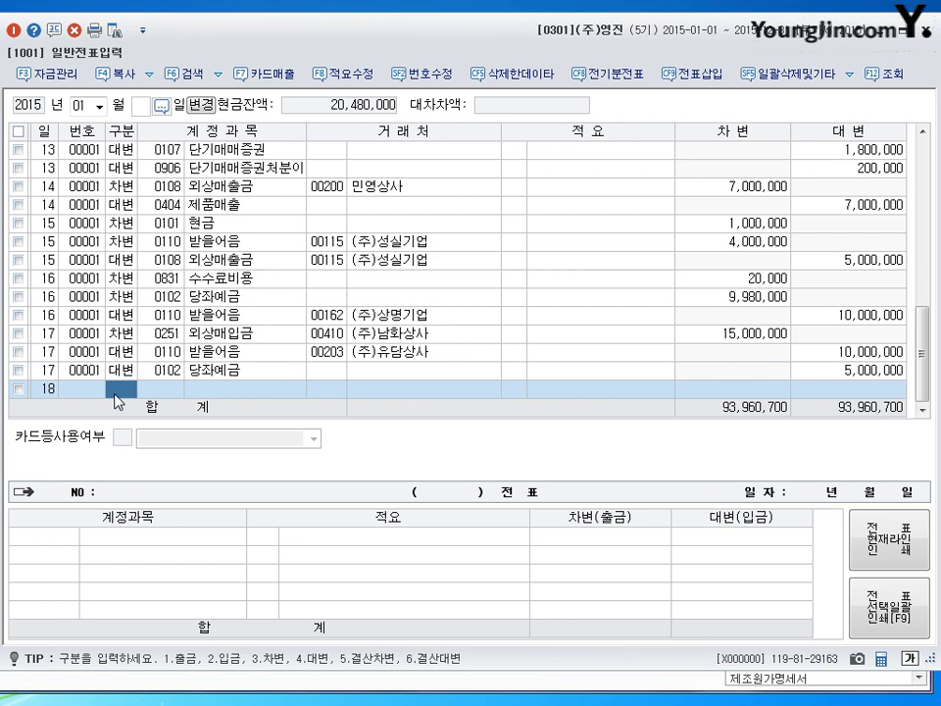
# - Debit 0956 매출채권처분손실 1,000,000 on the Jan 18 line
pyautogui.write('3')
pyautogui.press('Return')
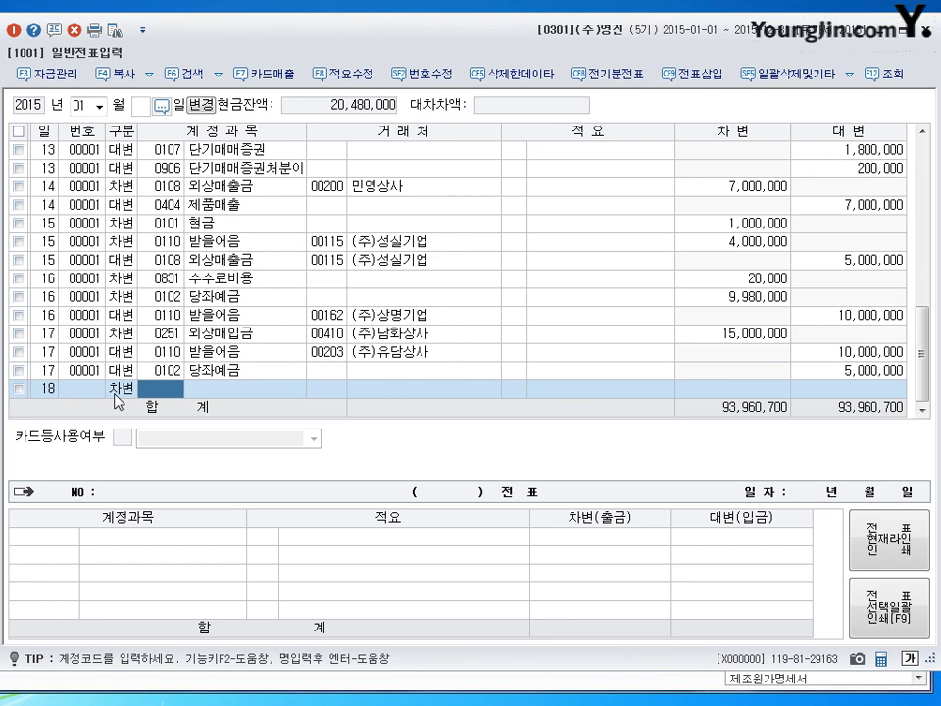
pyautogui.write('956')
pyautogui.press('Return')
pyautogui.press('Return')
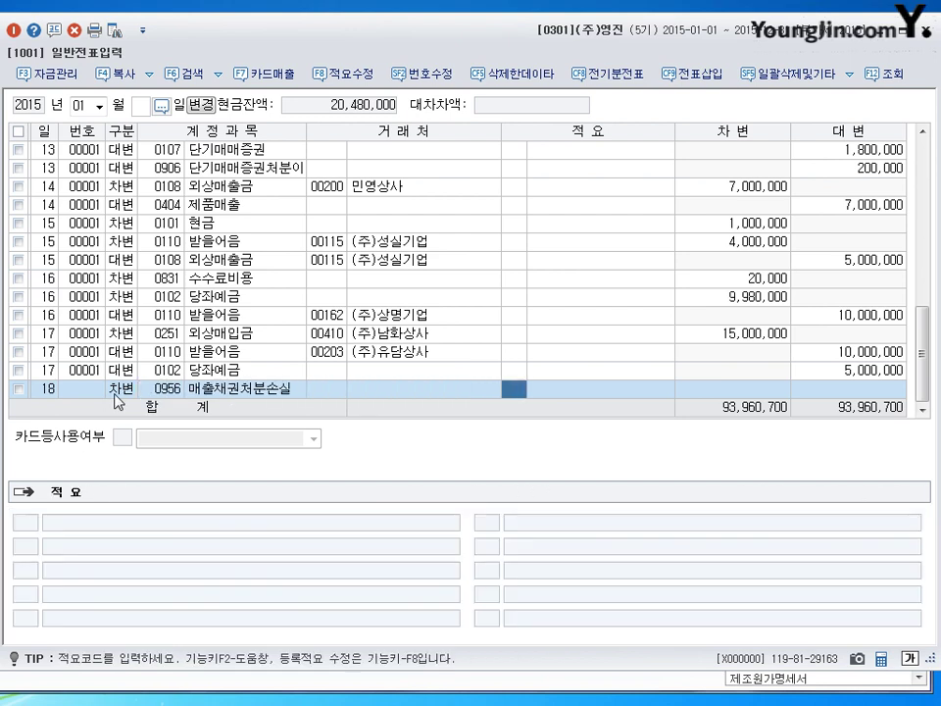
pyautogui.press('Return')
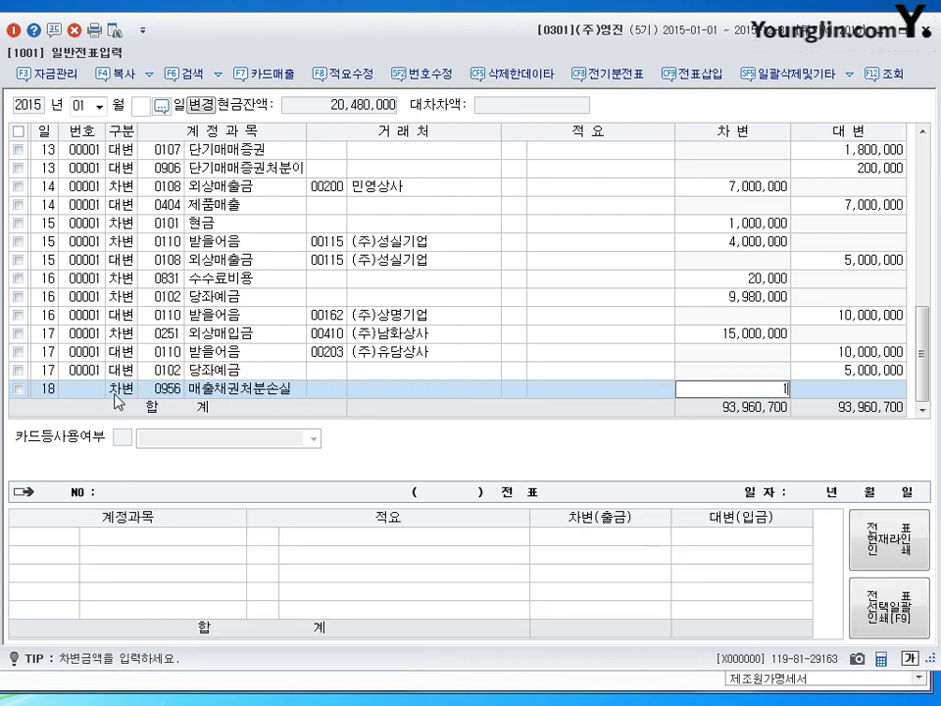
pyautogui.write('1000000')
pyautogui.press('Return')
# - Add a second debit of 9,000,000 to 0103 보통예금
pyautogui.write('3')
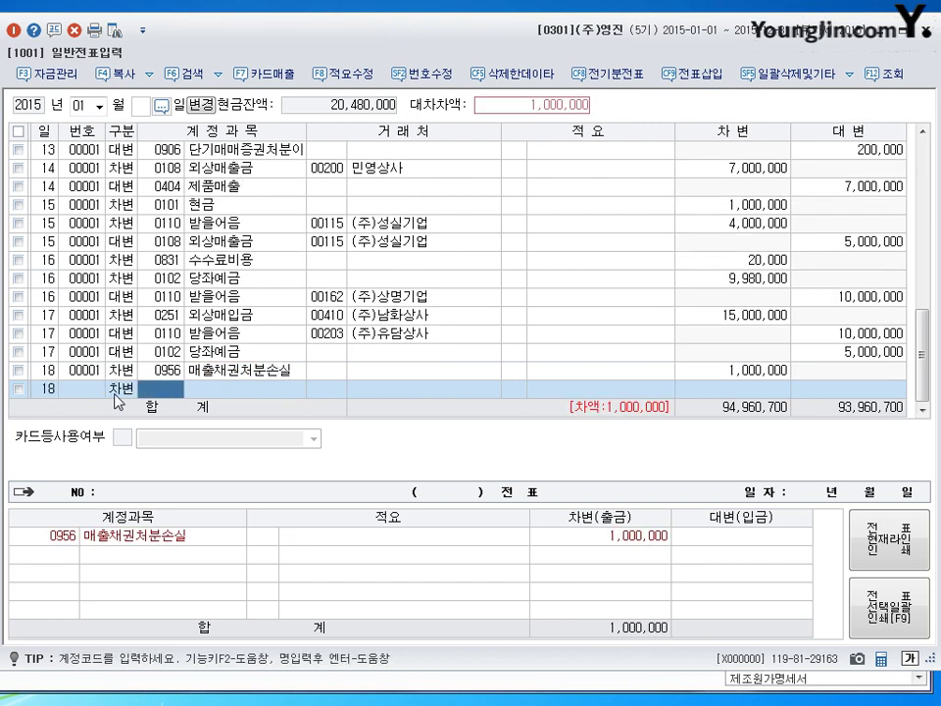
pyautogui.write('103')
pyautogui.press('Return')
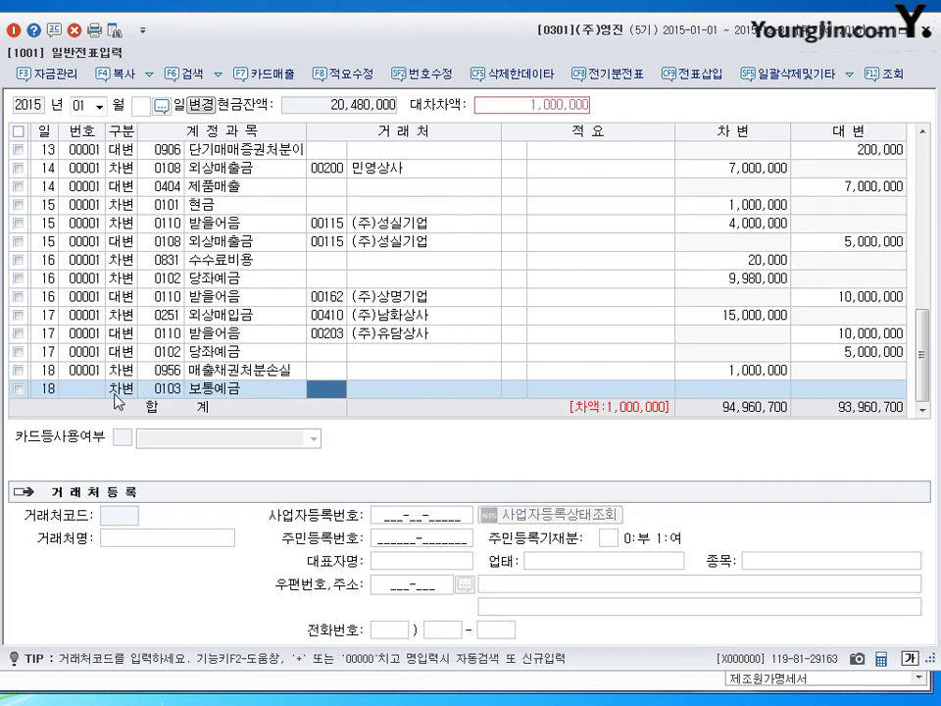
pyautogui.press('Return')
pyautogui.press('Return')
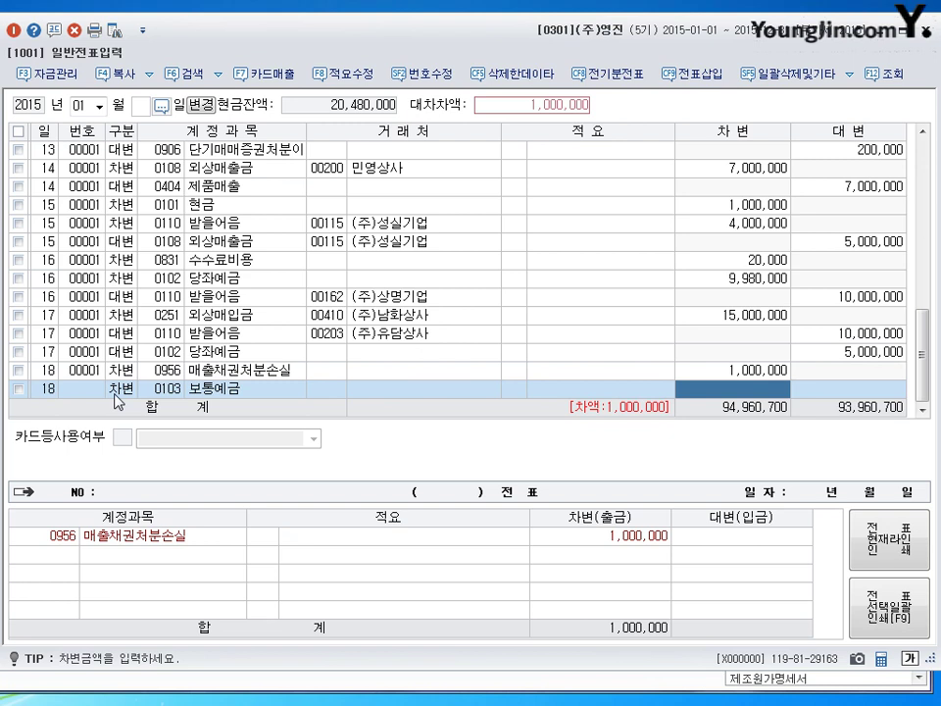
pyautogui.write('9000000')
pyautogui.press('Return')
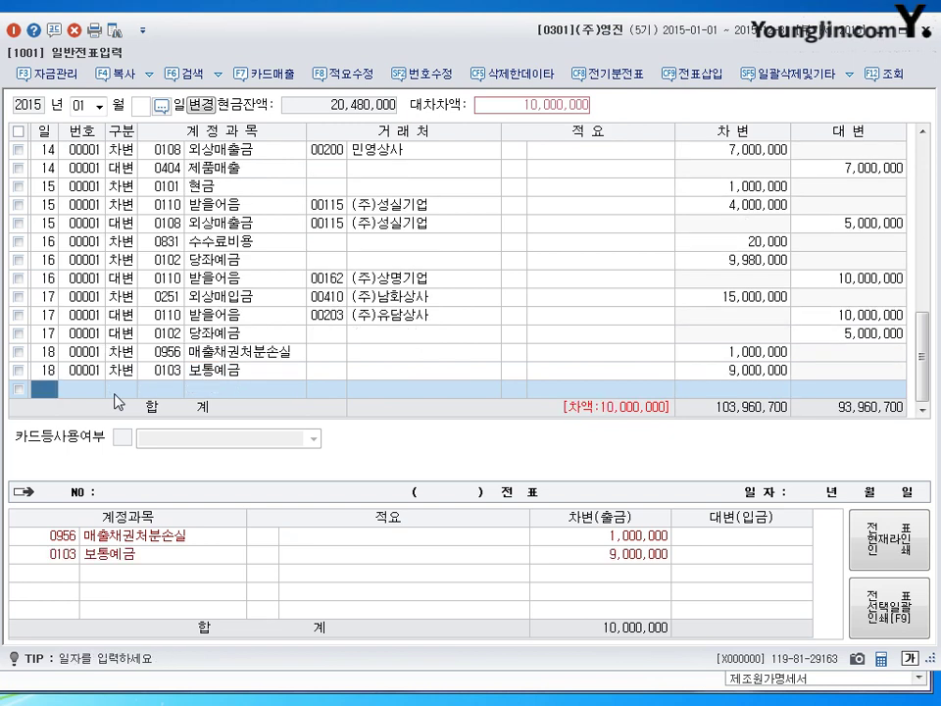
pyautogui.write('18')
# - Credit 0110 받을어음 10,000,000 with partner (주)인성상사 to balance the voucher
pyautogui.press('Return')
pyautogui.write('4')
pyautogui.press('Return')
pyautogui.write('110')
pyautogui.press('Return')
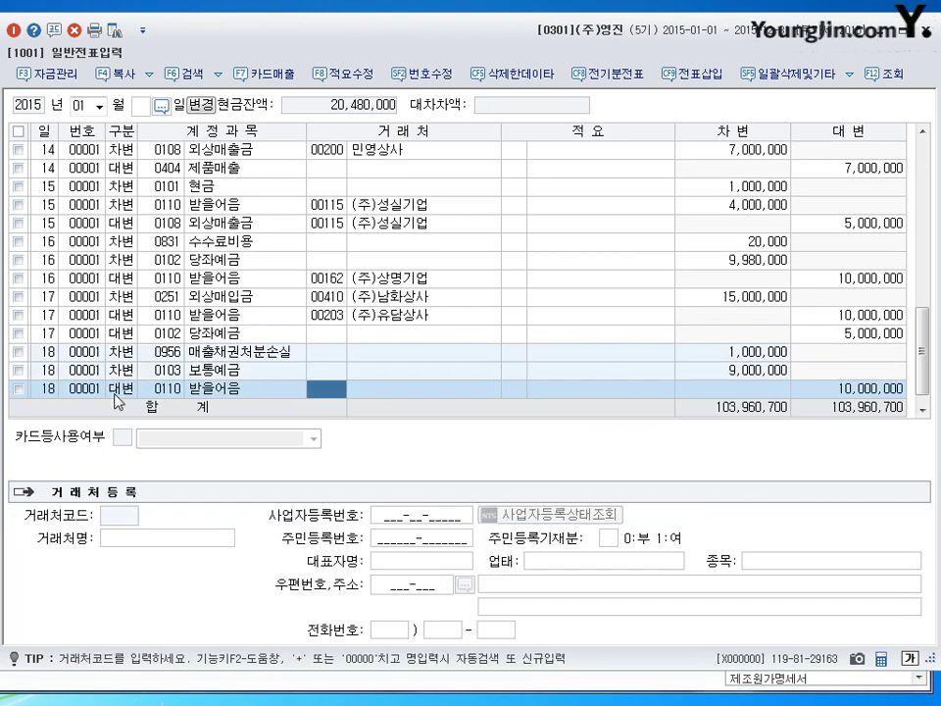
pyautogui.write('인성')
pyautogui.press('Return')
pyautogui.press('Return')
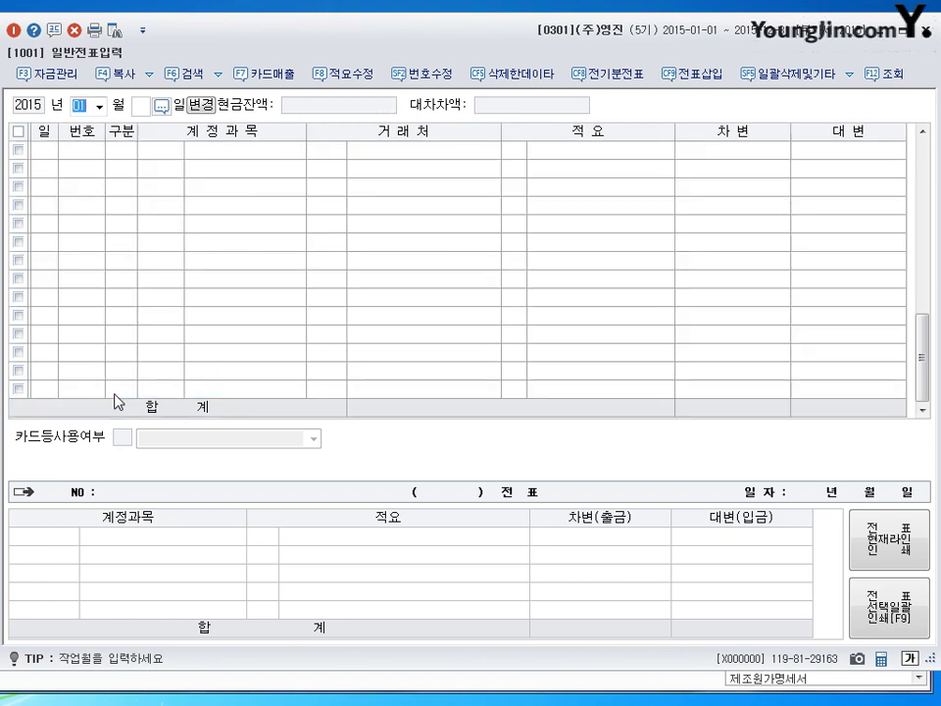
# - Switch the journal to December 31 and start a new debit line there
pyautogui.write('1231')
pyautogui.press('Return')
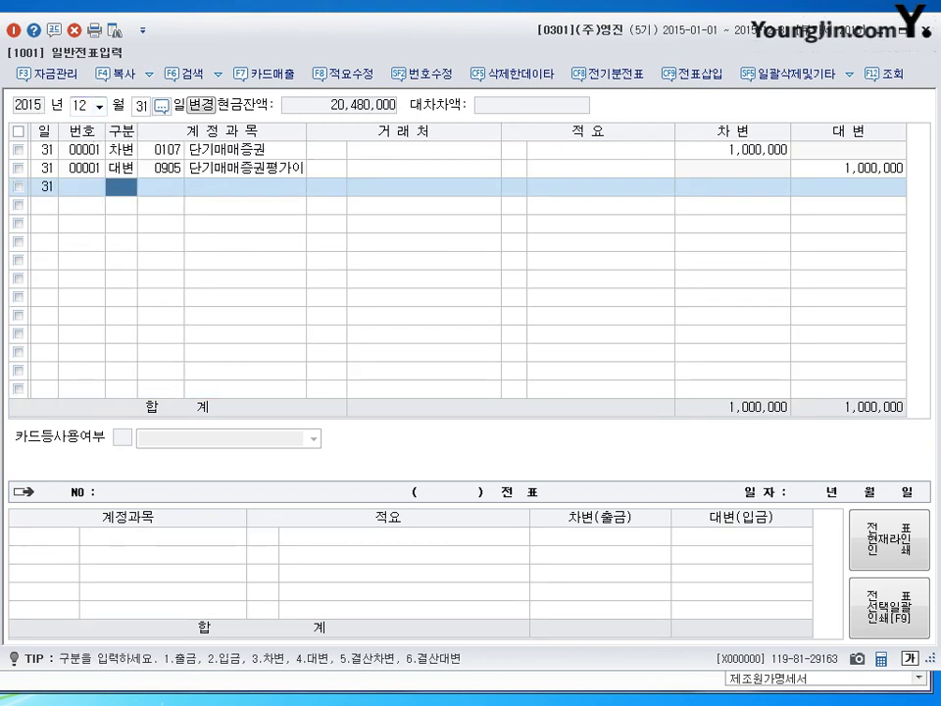
pyautogui.write('3')
pyautogui.press('Return')
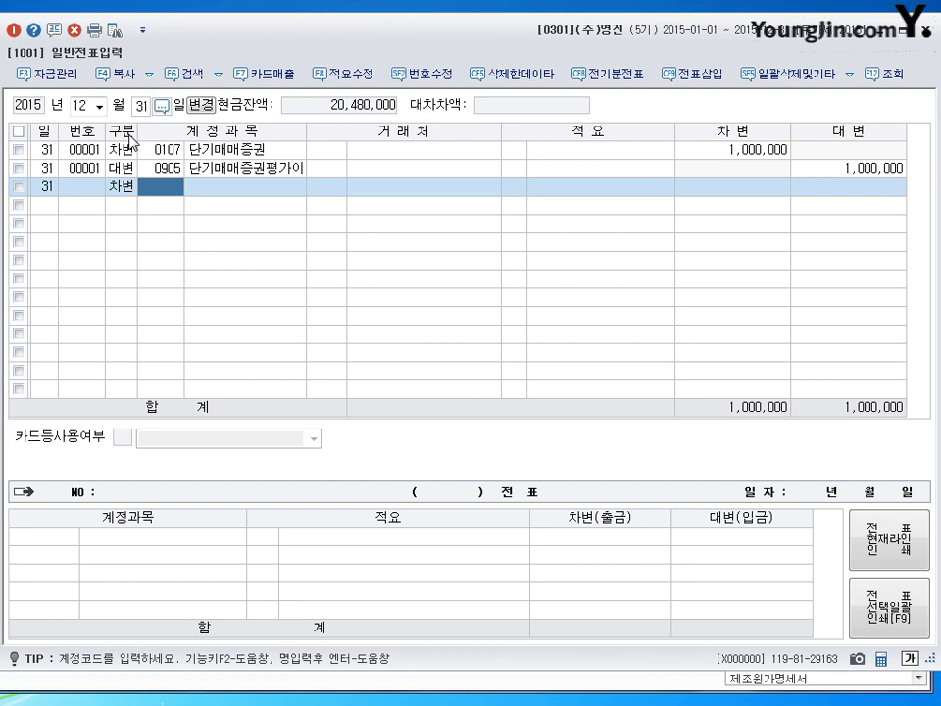
# - Debit 0108 외상매출금 1,000,000 for partner NEOMOM
pyautogui.write('108')
pyautogui.press('Return')
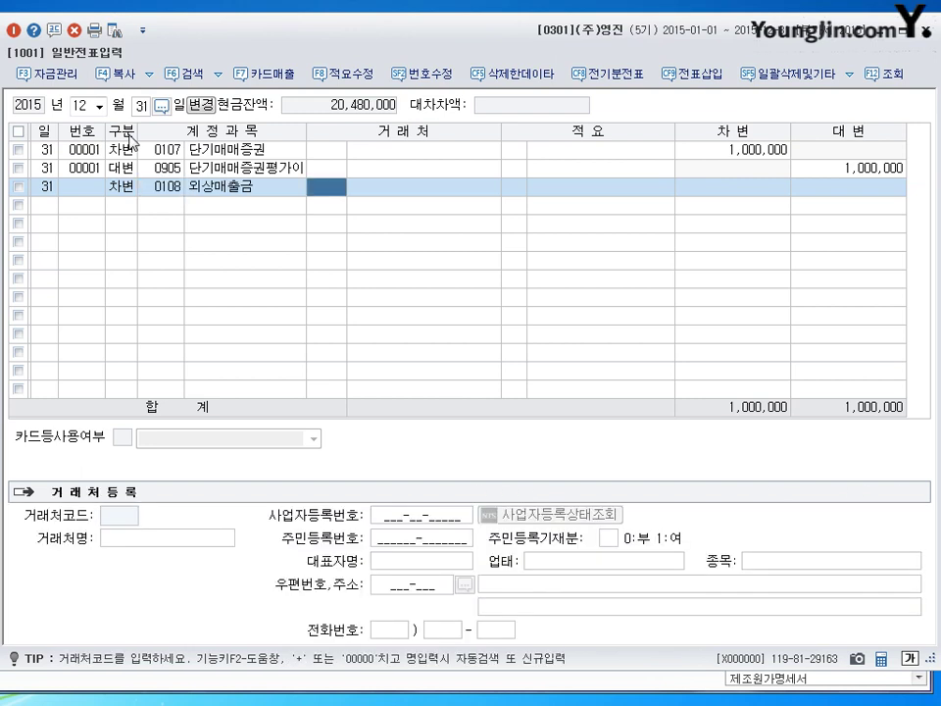
pyautogui.write('nec')
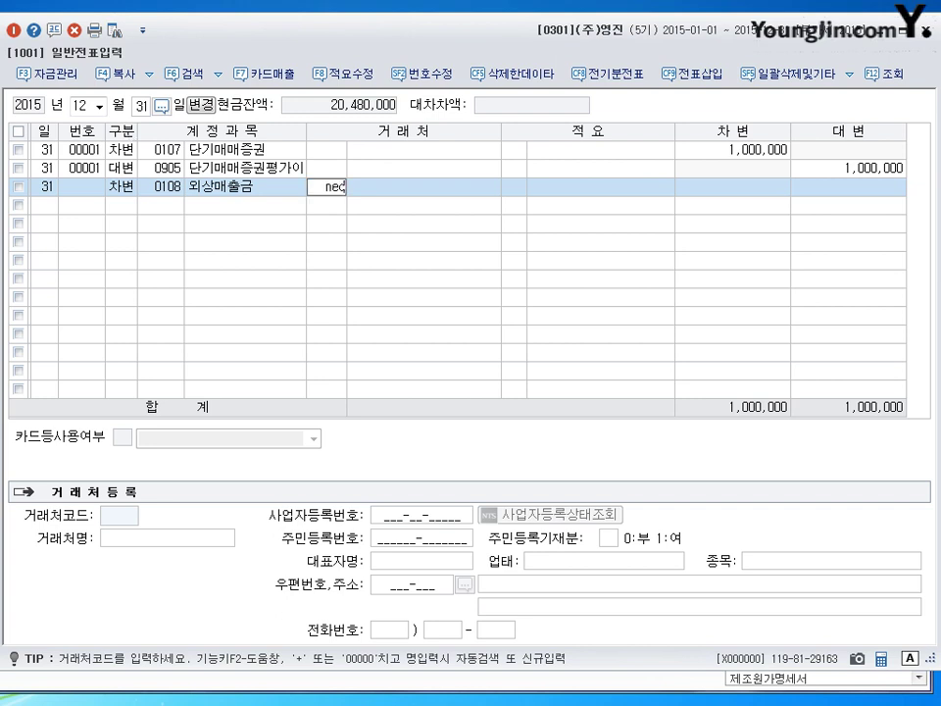
pyautogui.press('Return')
pyautogui.press('Return')
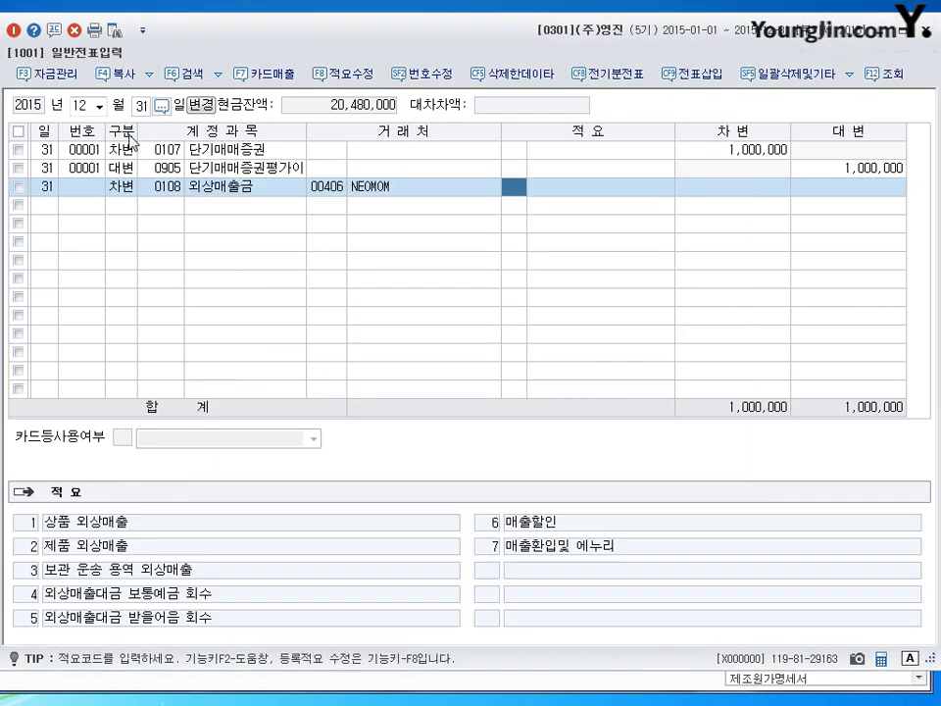
pyautogui.press('Return')
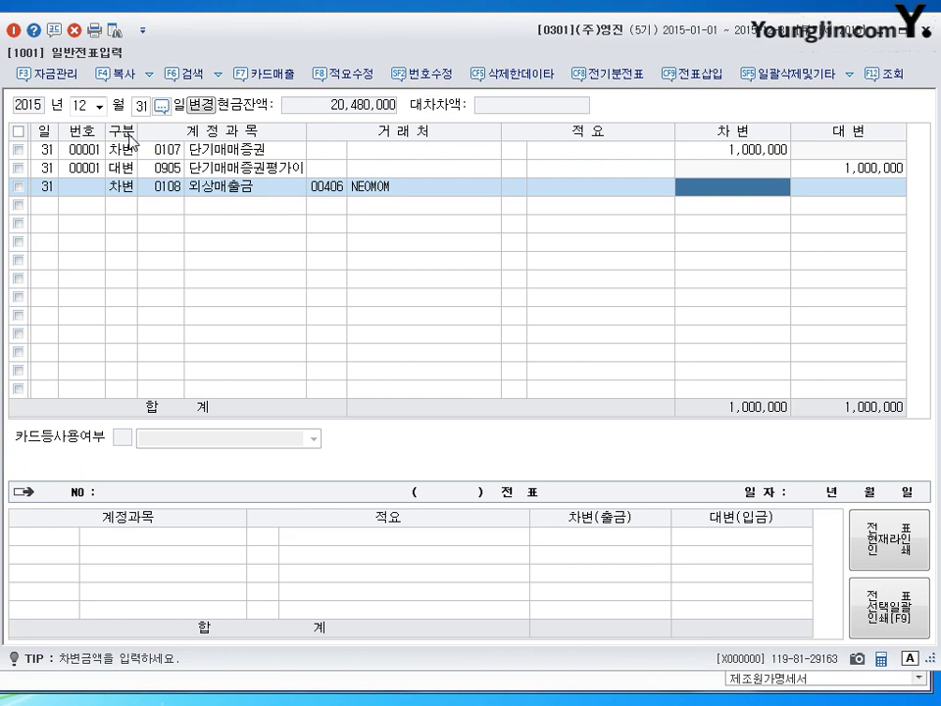
pyautogui.write('1000000')
pyautogui.press('Return')
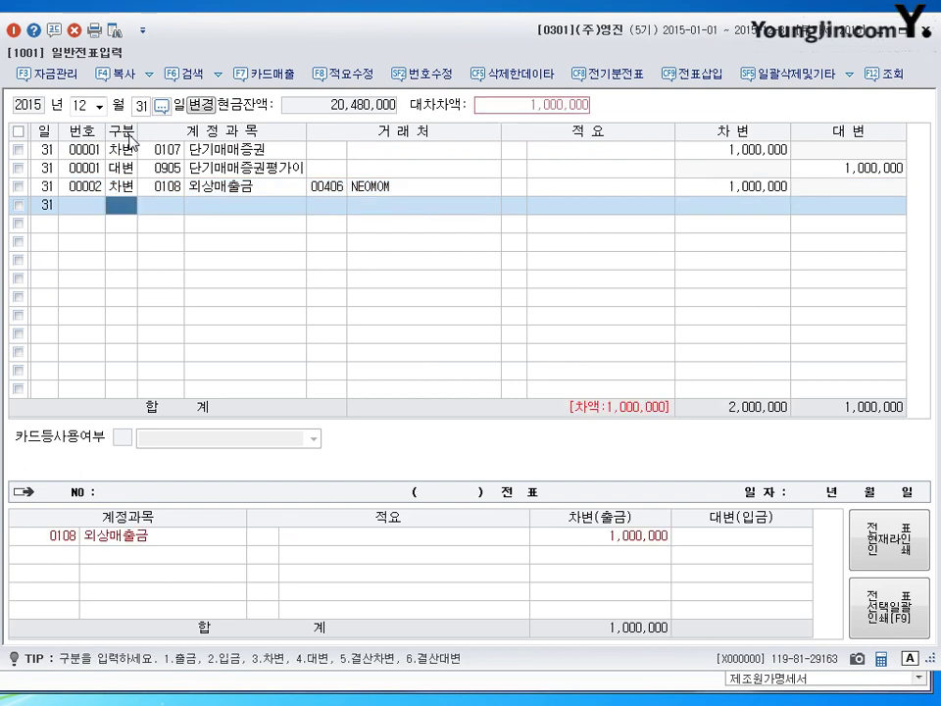
# - Credit 0910 외화환산이익 with the balancing 1,000,000
pyautogui.write('4')
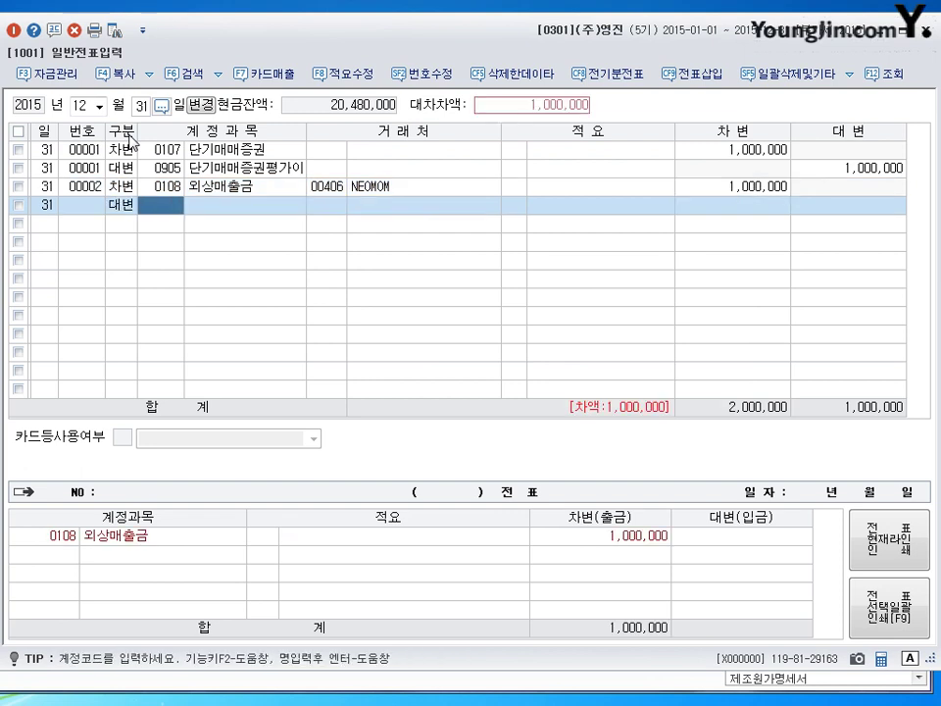
pyautogui.write('910')
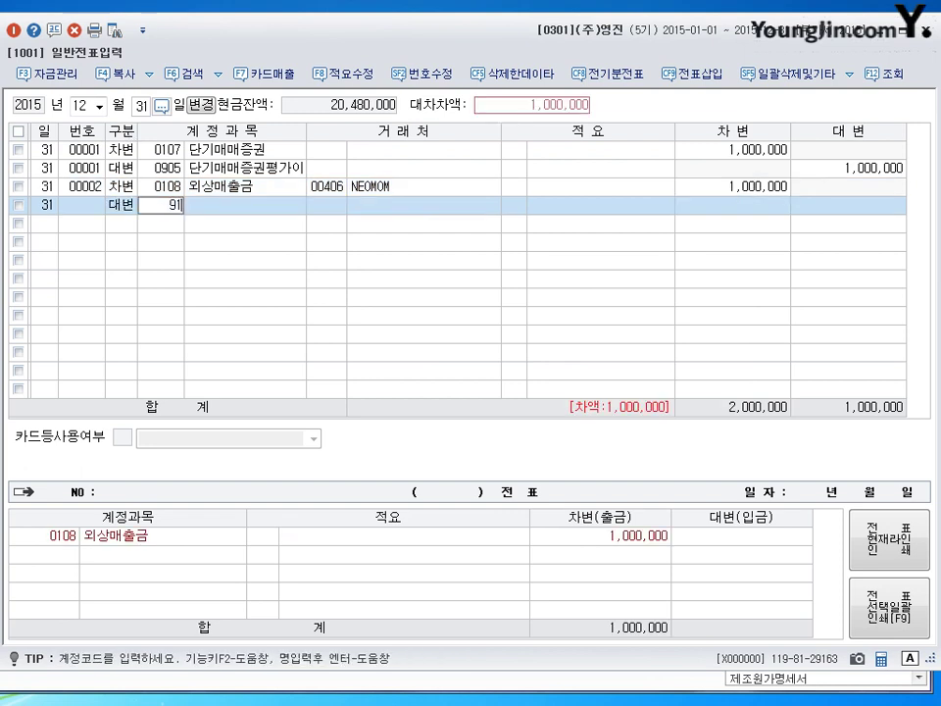
pyautogui.press('Return')
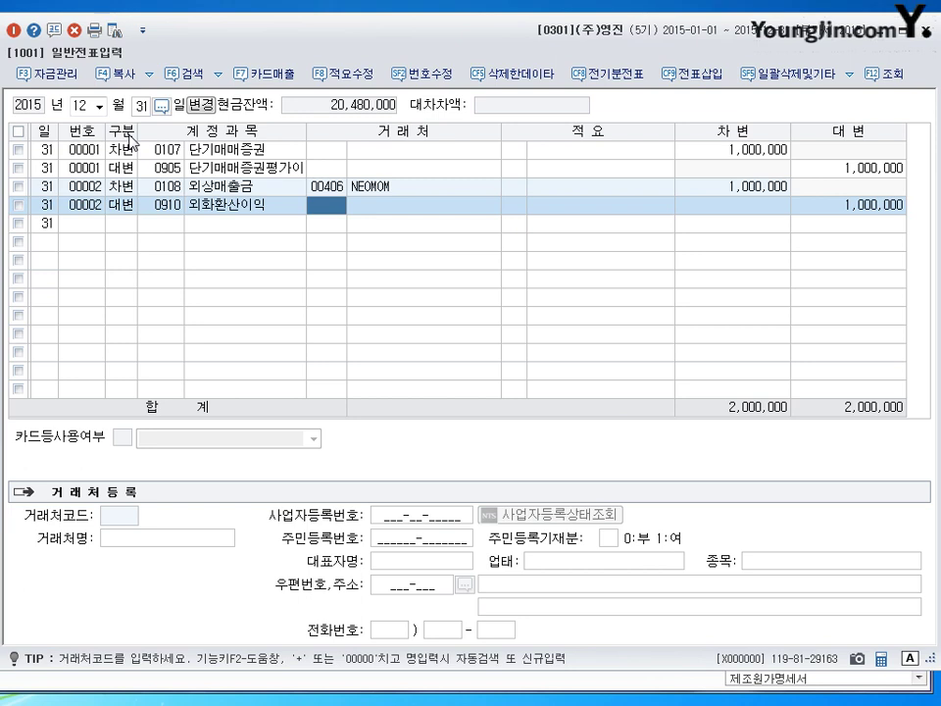
pyautogui.press('Return')
pyautogui.press('Return')
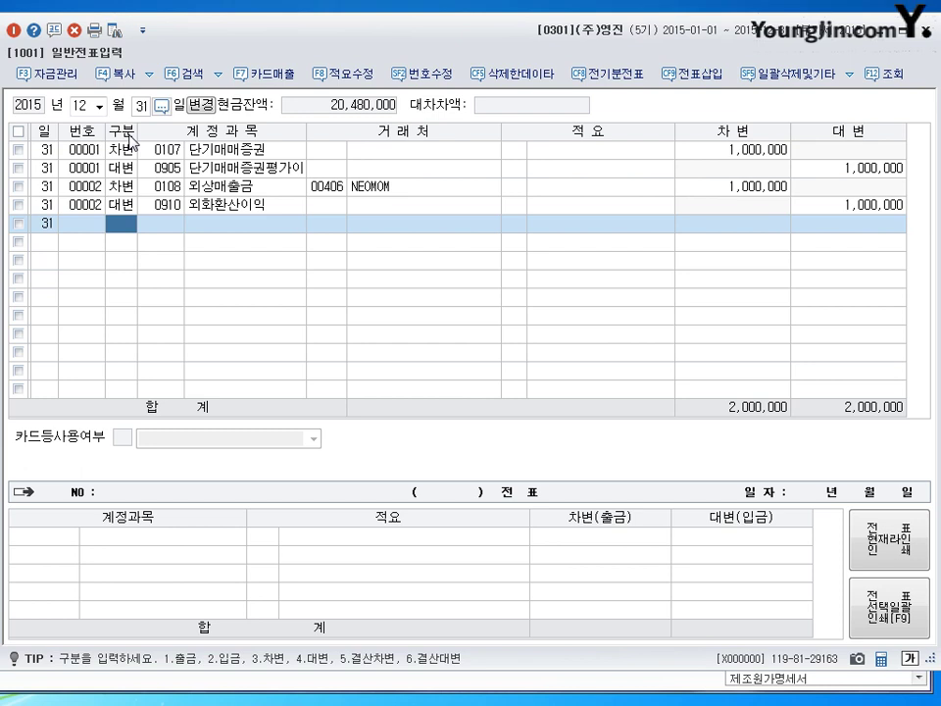
# - Debit 0260 단기차입금 600,000 for partner NEOMOM
pyautogui.write('3')
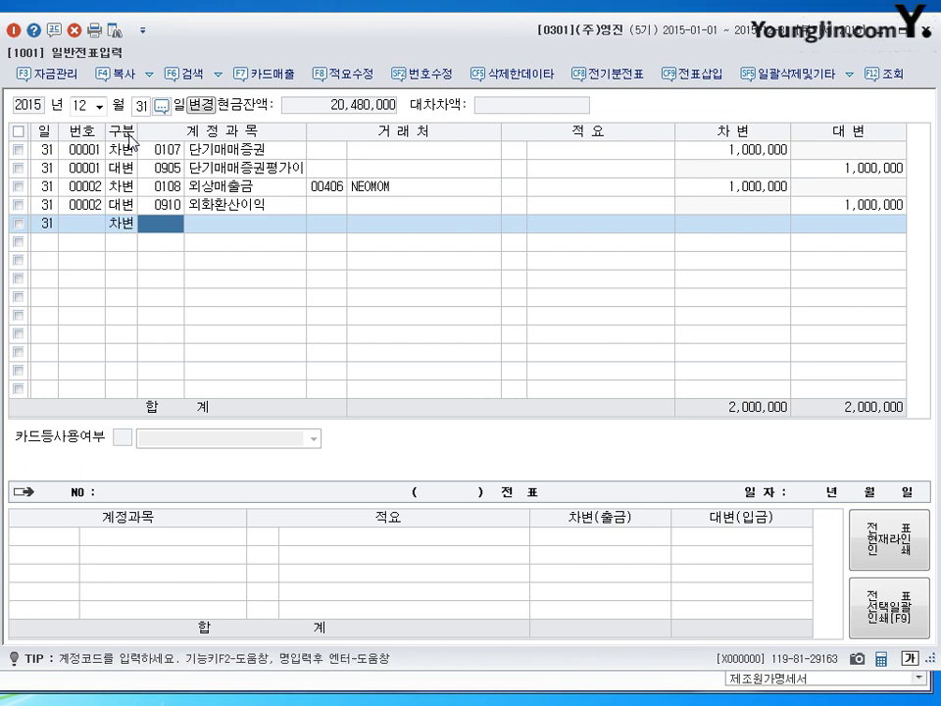
pyautogui.write('260')
pyautogui.press('Return')
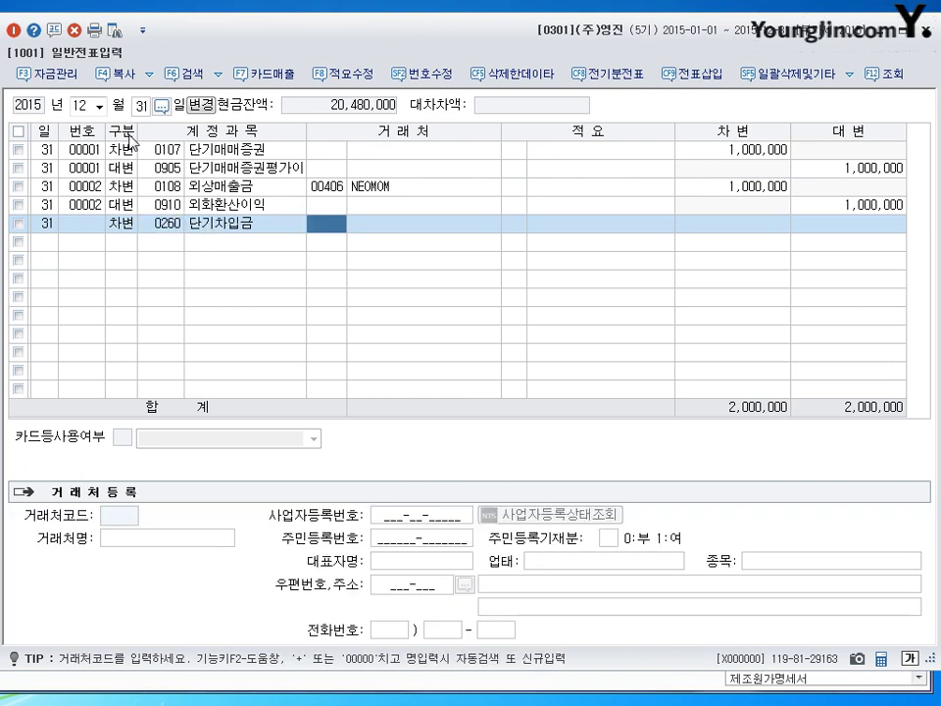
pyautogui.write('406')
pyautogui.press('Return')
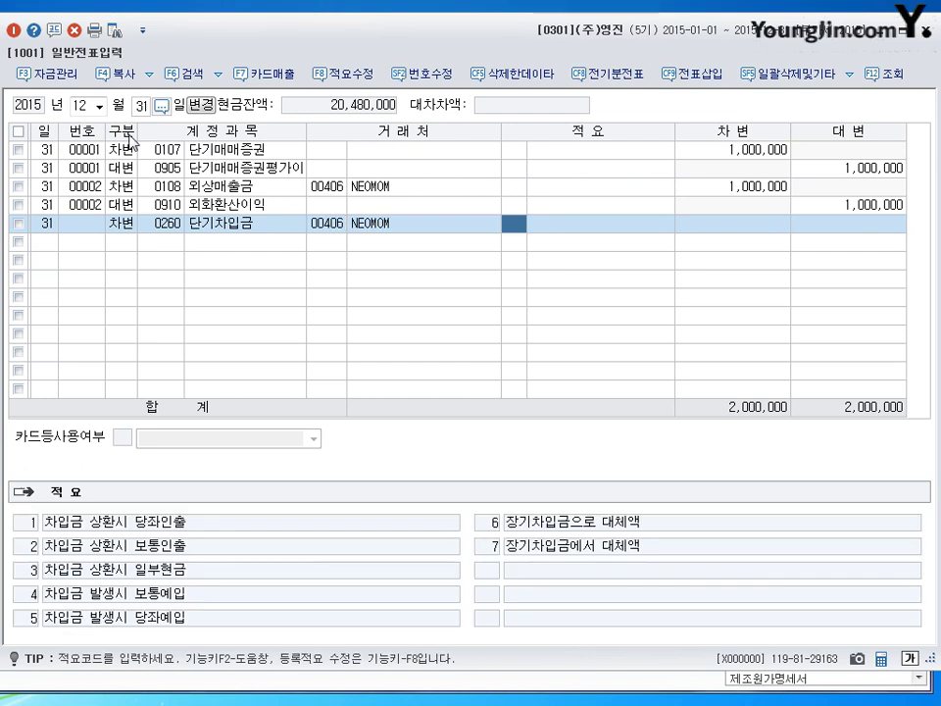
pyautogui.press('Return')
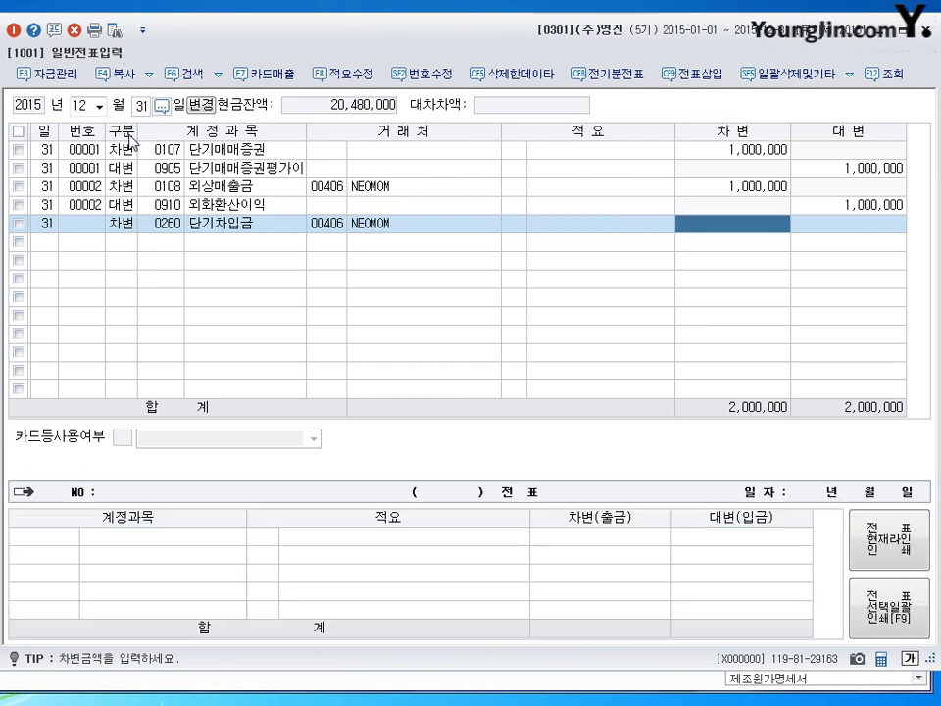
pyautogui.write('6000000')
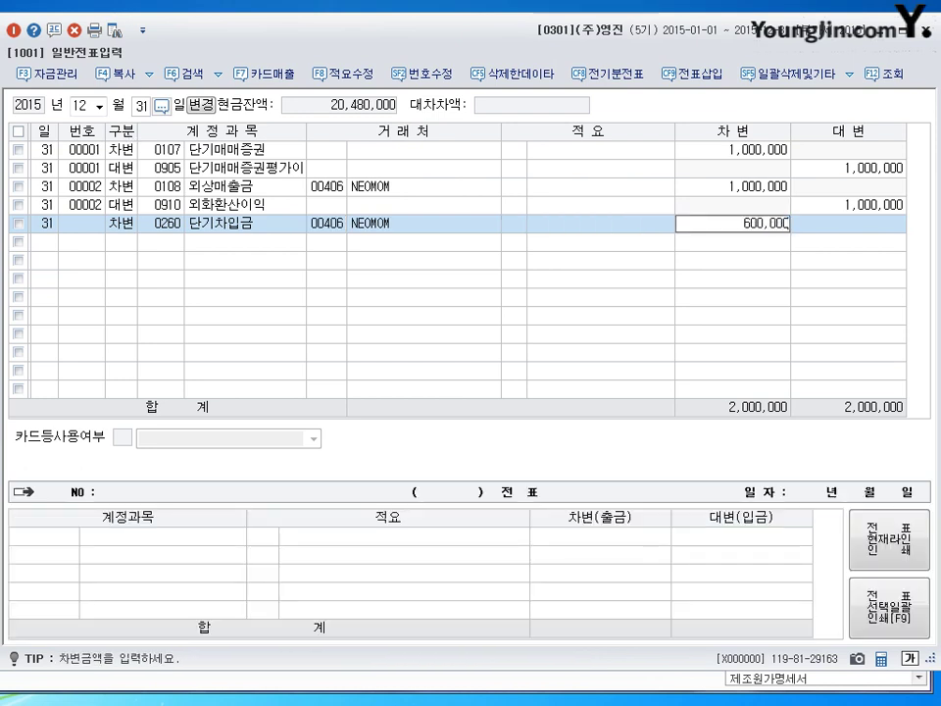
pyautogui.press('Return')
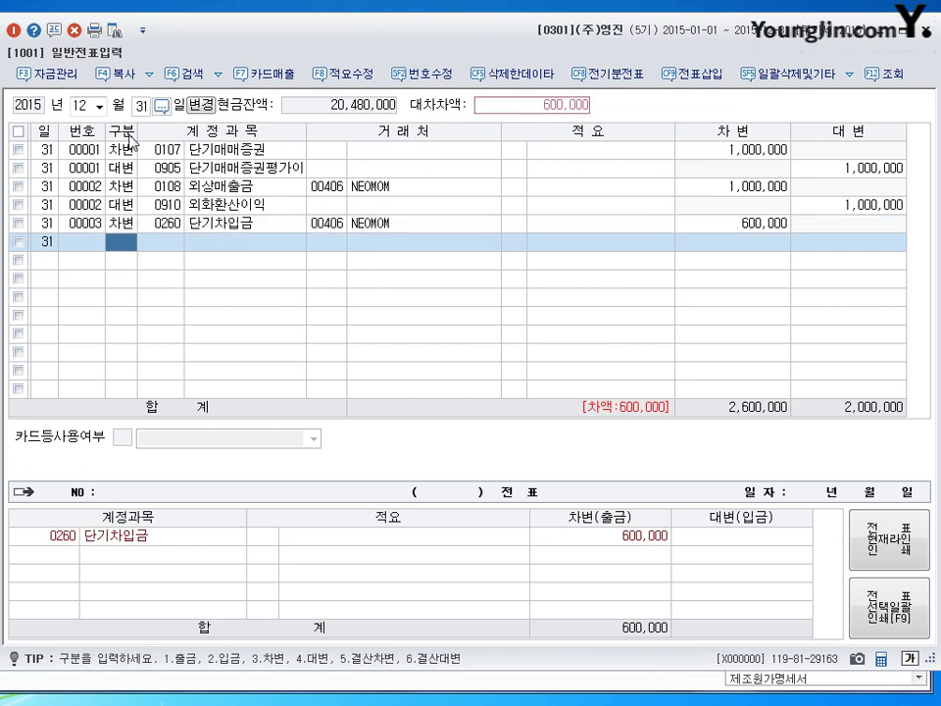
# - Credit 0910 외화환산이익 600,000 and close the voucher back to the month field
pyautogui.write('40910')
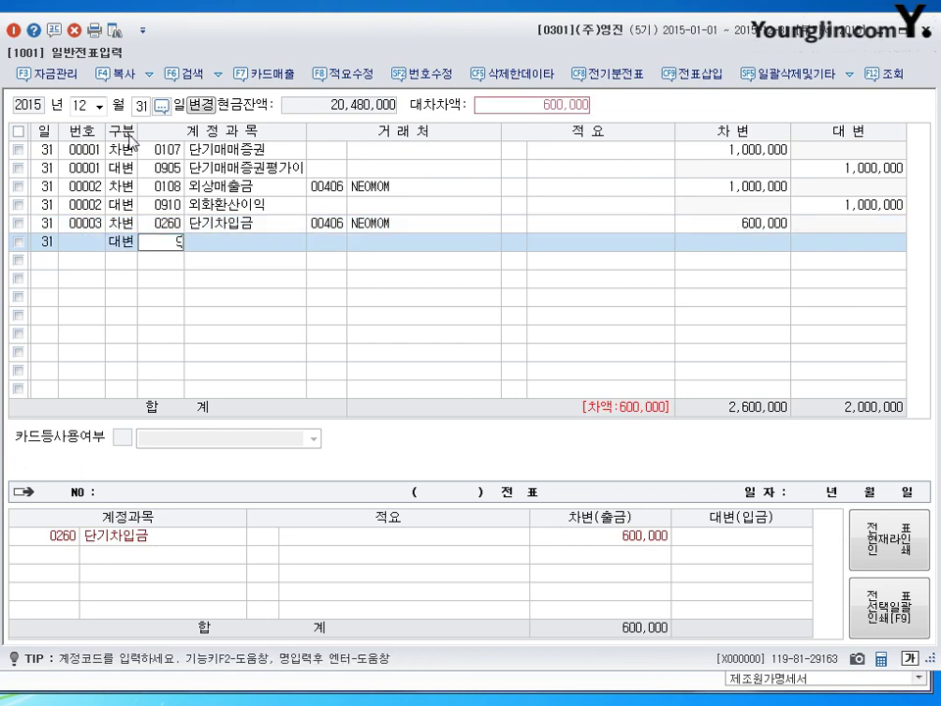
pyautogui.press('Return')
pyautogui.press('Return')
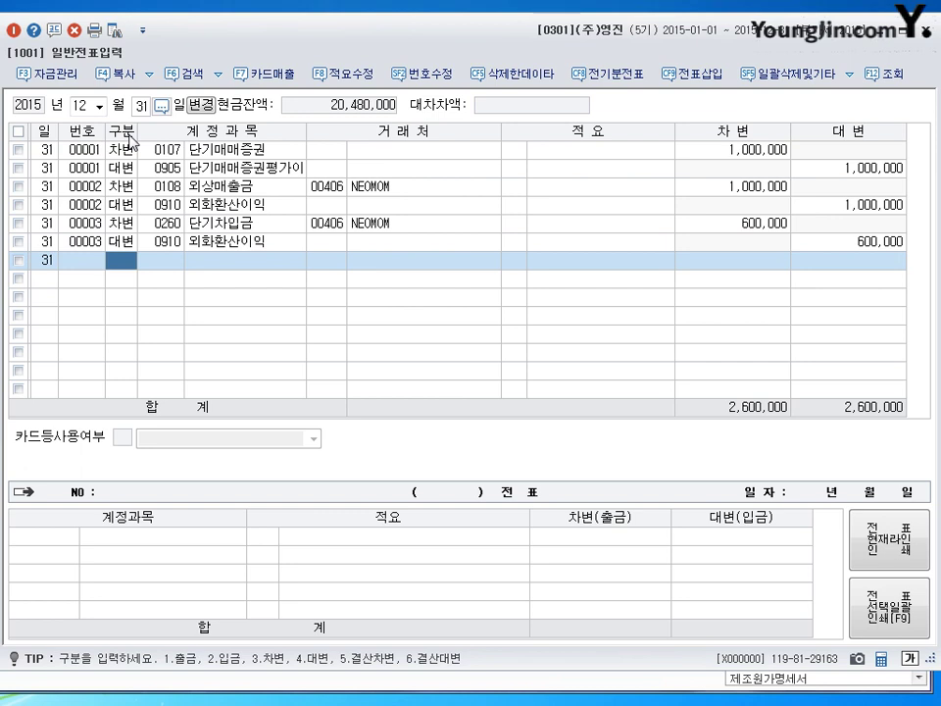
pyautogui.press('Escape')
pyautogui.hotkey('shift', 'Tab')
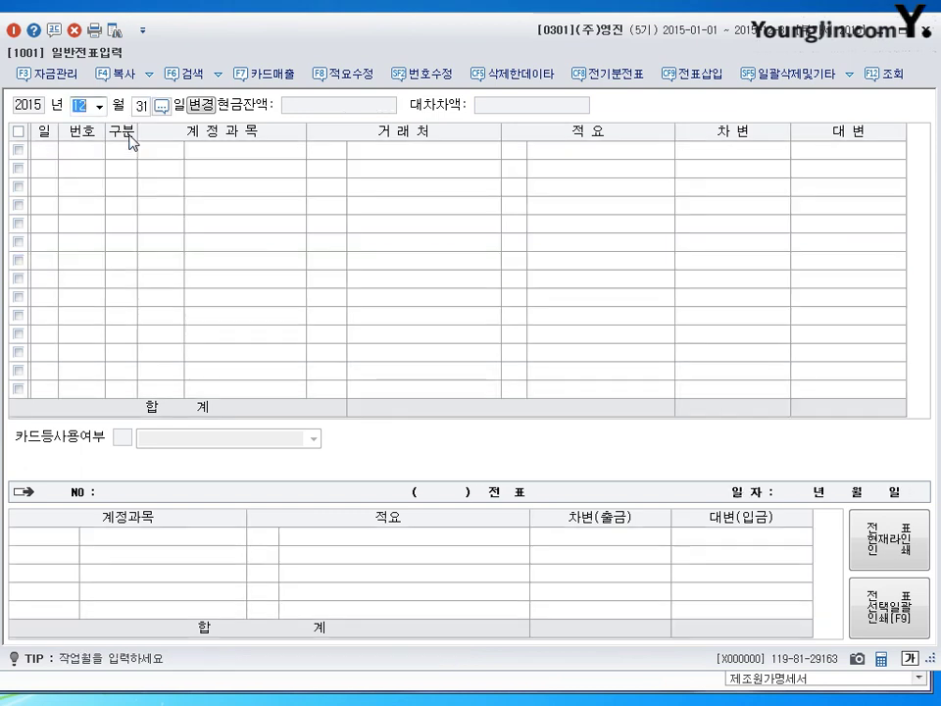
# - Show all of January 2015's journal entries and begin a new line dated the 21st
pyautogui.write('1')
pyautogui.press('Return')
pyautogui.press('BackSpace')
pyautogui.press('Return')
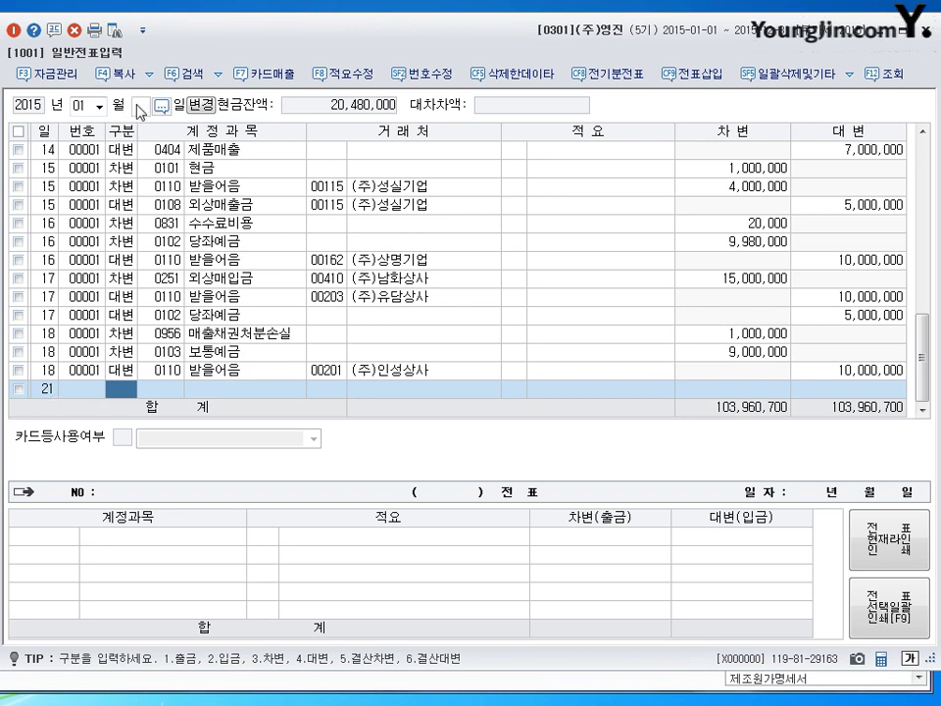
pyautogui.click(140, 106)
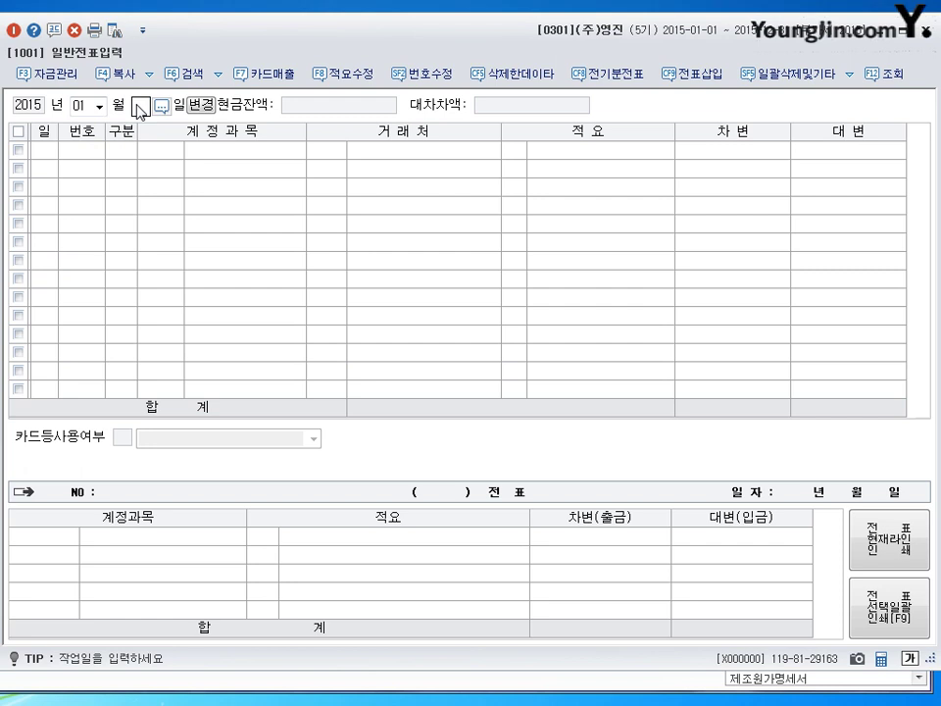
pyautogui.press('Return')
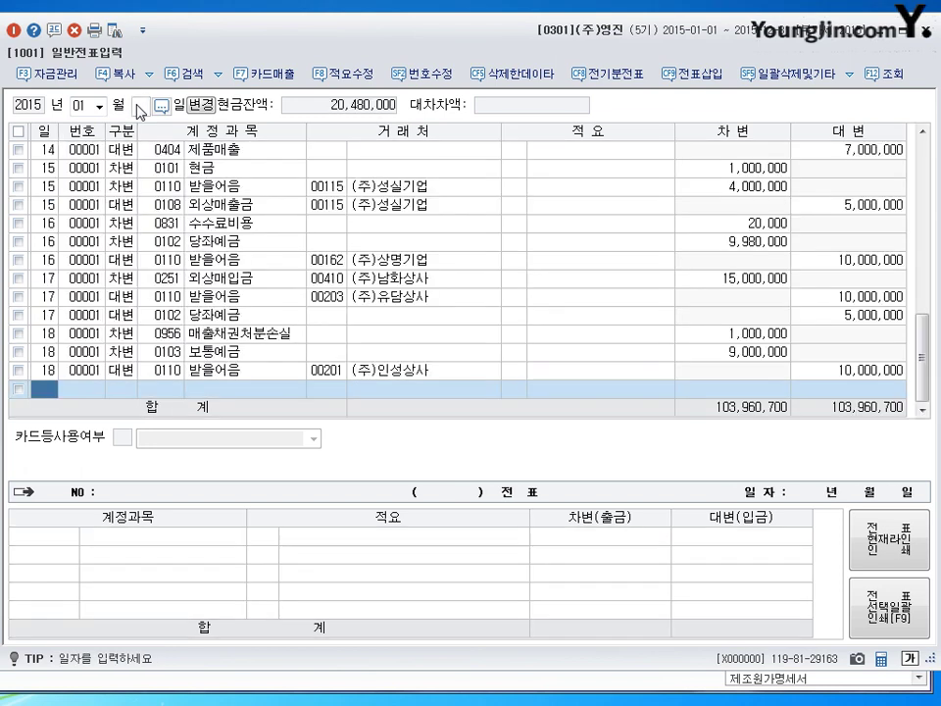
pyautogui.write('21')
pyautogui.press('Return')
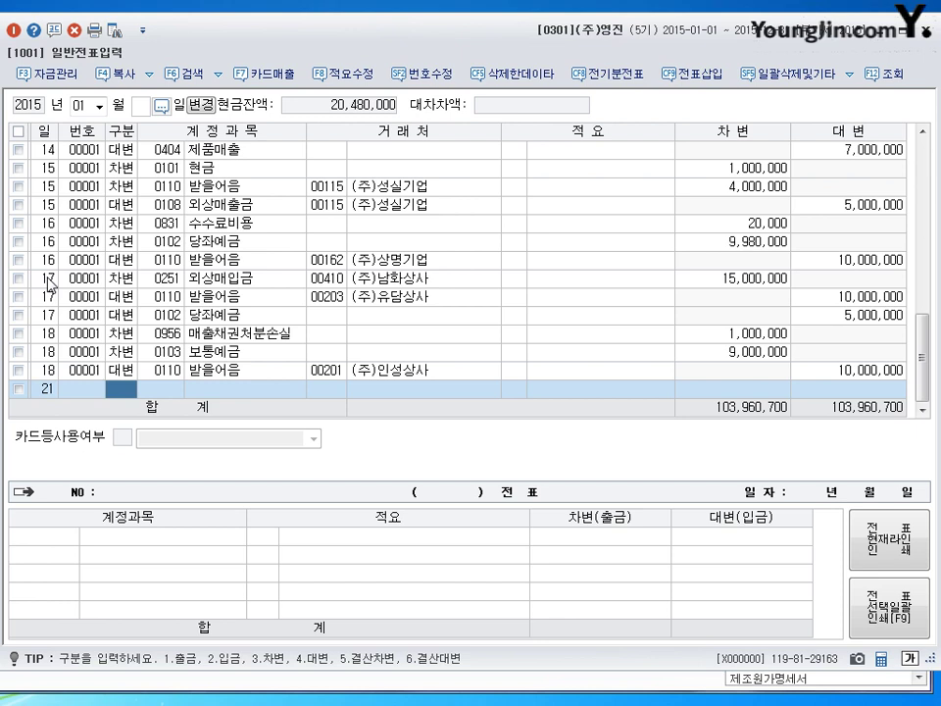
# - Debit 보통예금 (account 0103) for 120,000,000
pyautogui.write('3')
pyautogui.press('Return')
pyautogui.write('103')
pyautogui.press('Return')
pyautogui.press('Return')
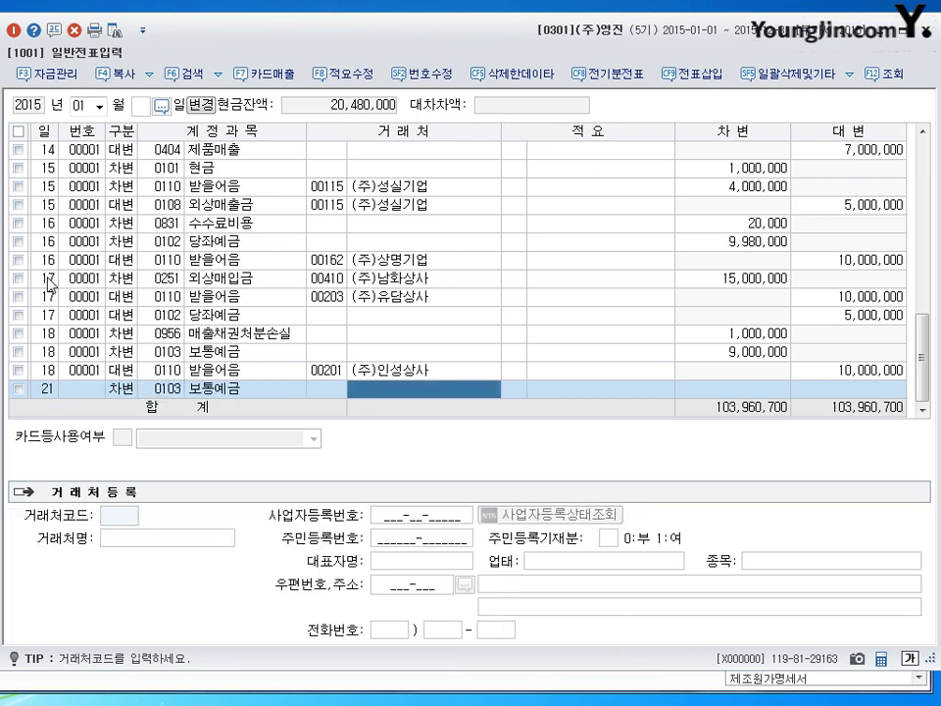
pyautogui.press('Return')
pyautogui.press('Return')
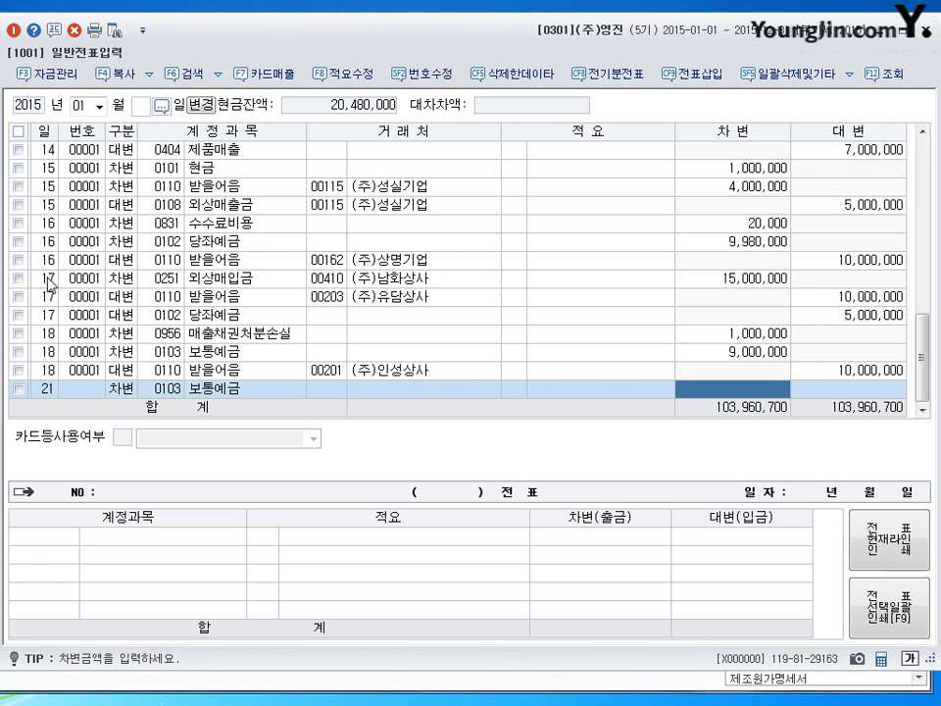
pyautogui.write('120000000')
pyautogui.press('Return')
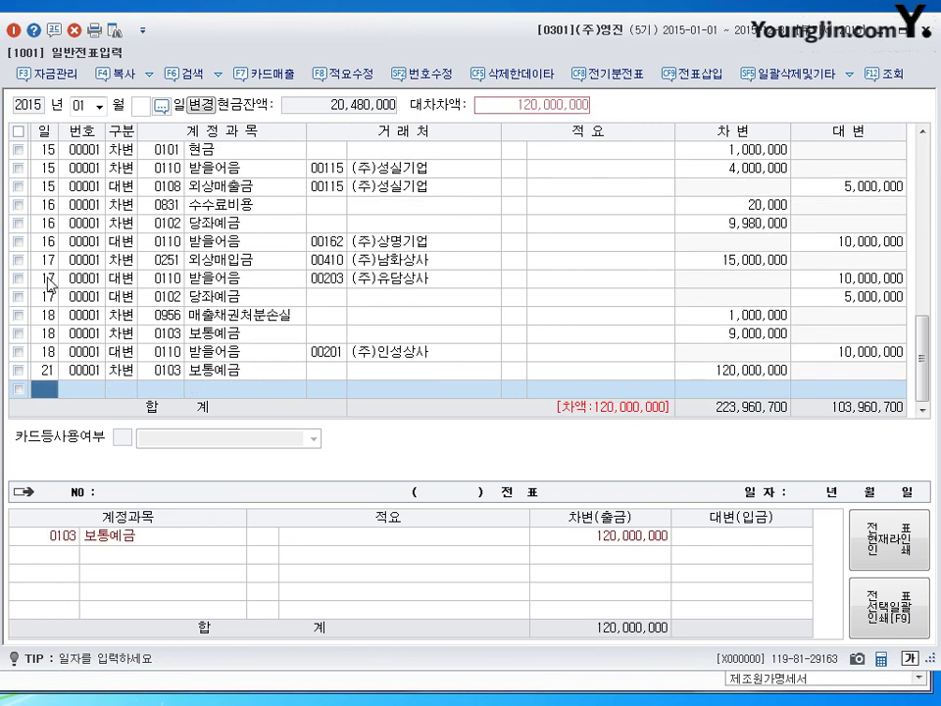
pyautogui.press('Return')
# - Add a 5,000,000 debit to 외환차손 (account 0952)
pyautogui.write('4')
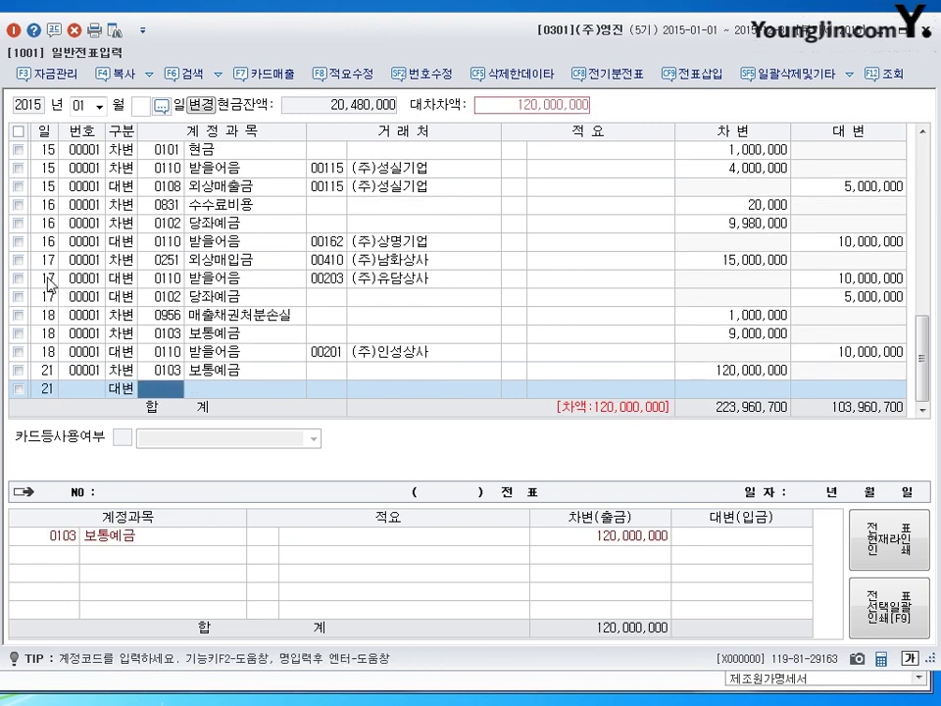
pyautogui.hotkey('shift', 'Tab')
pyautogui.write('3')
pyautogui.write('0952')
pyautogui.press('Return')
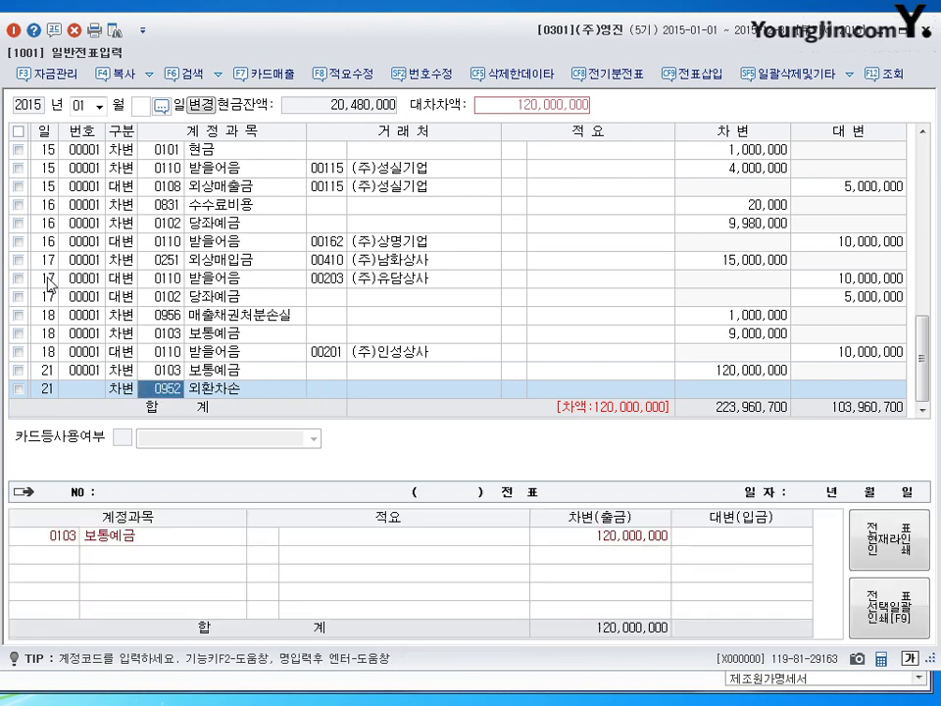
pyautogui.press('Return')
pyautogui.press('Return')
pyautogui.press('Return')
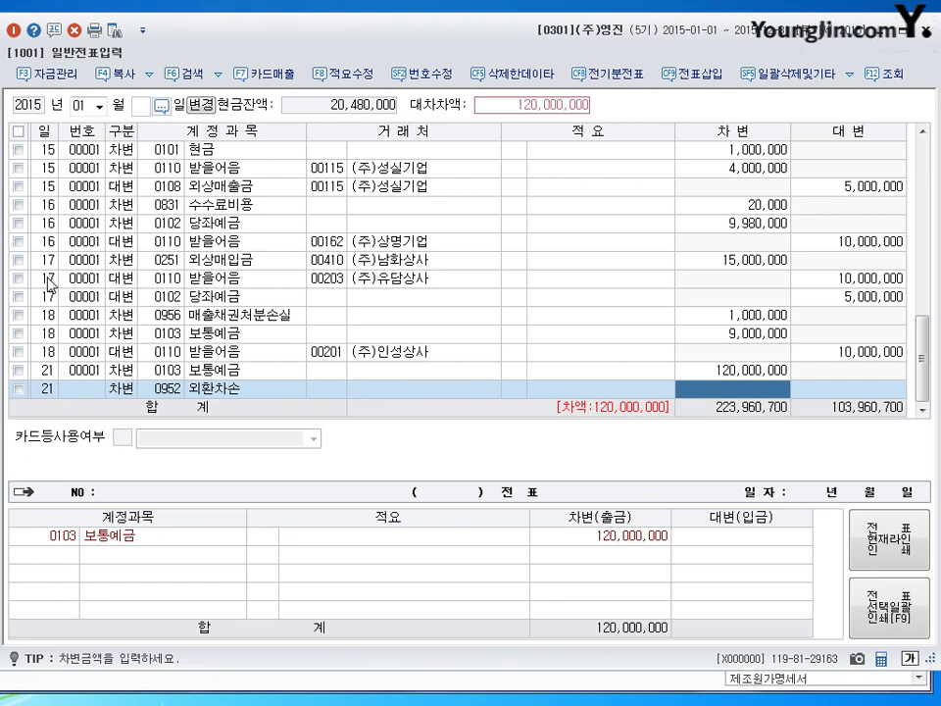
pyautogui.write('5000000')
pyautogui.press('Return')
# - Credit NEOMOM's 외상매출금 (account 0108) 125,000,000 to balance the voucher
pyautogui.press('Return')
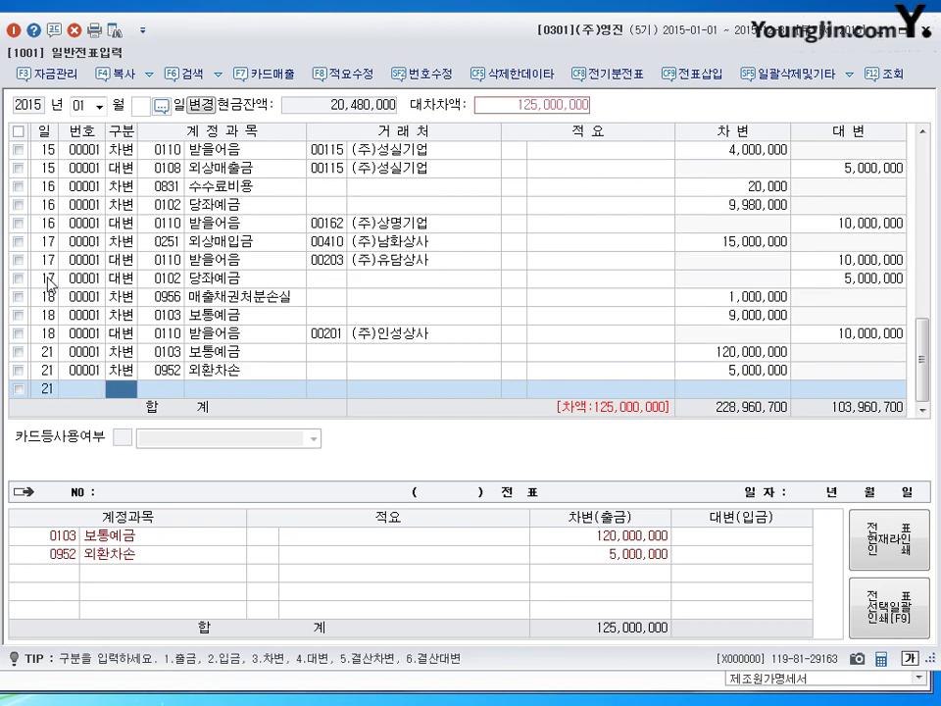
pyautogui.write('4108')
pyautogui.press('Return')
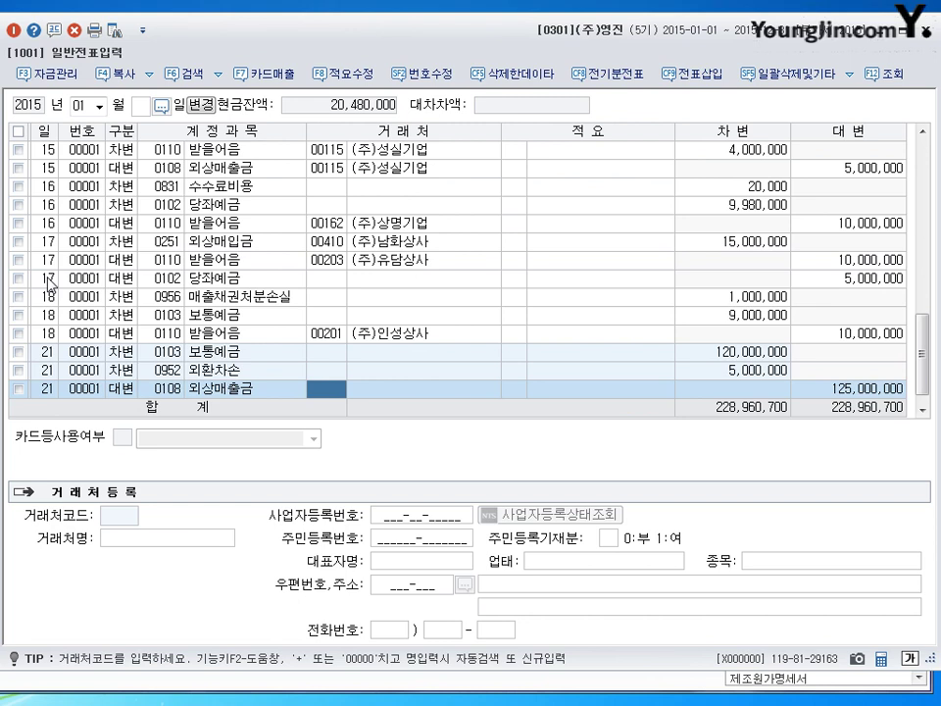
pyautogui.press('Hangul')
pyautogui.write('neo')
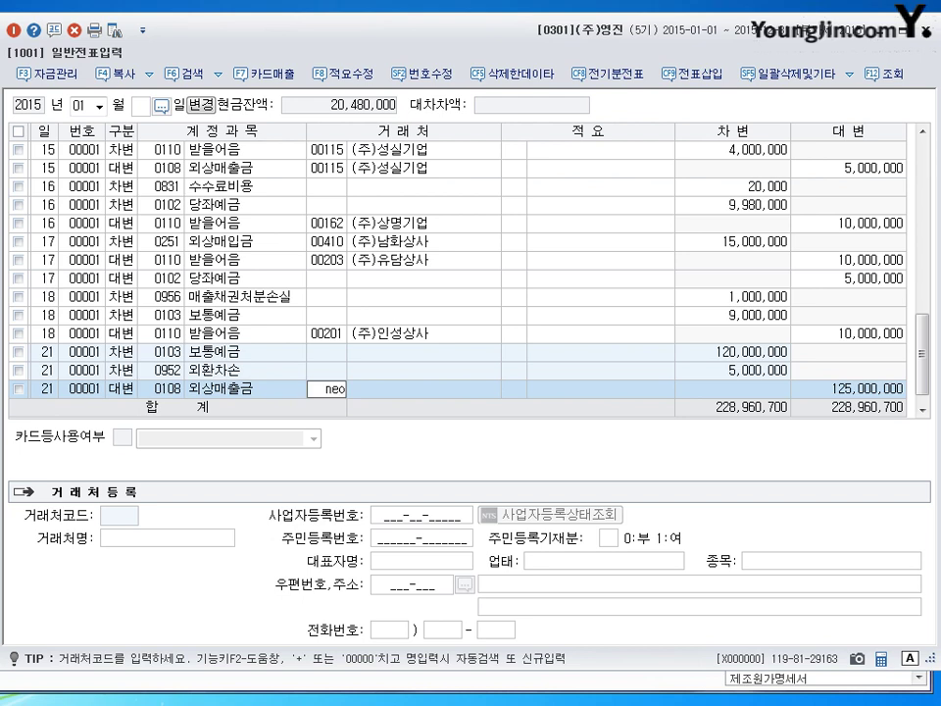
pyautogui.press('Return')
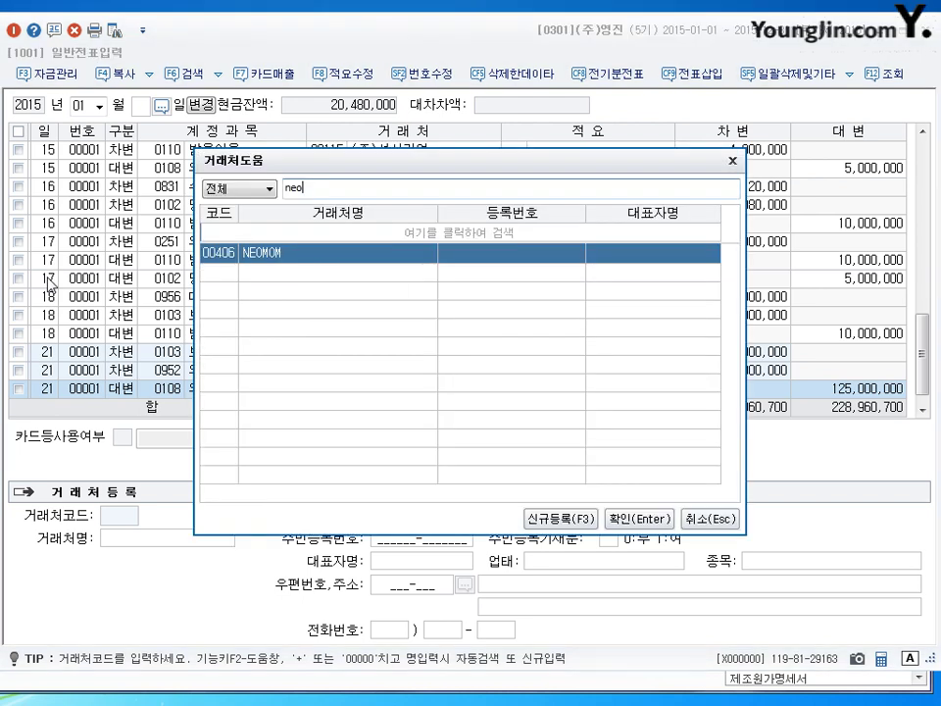
pyautogui.press('Return')
pyautogui.press('Return')
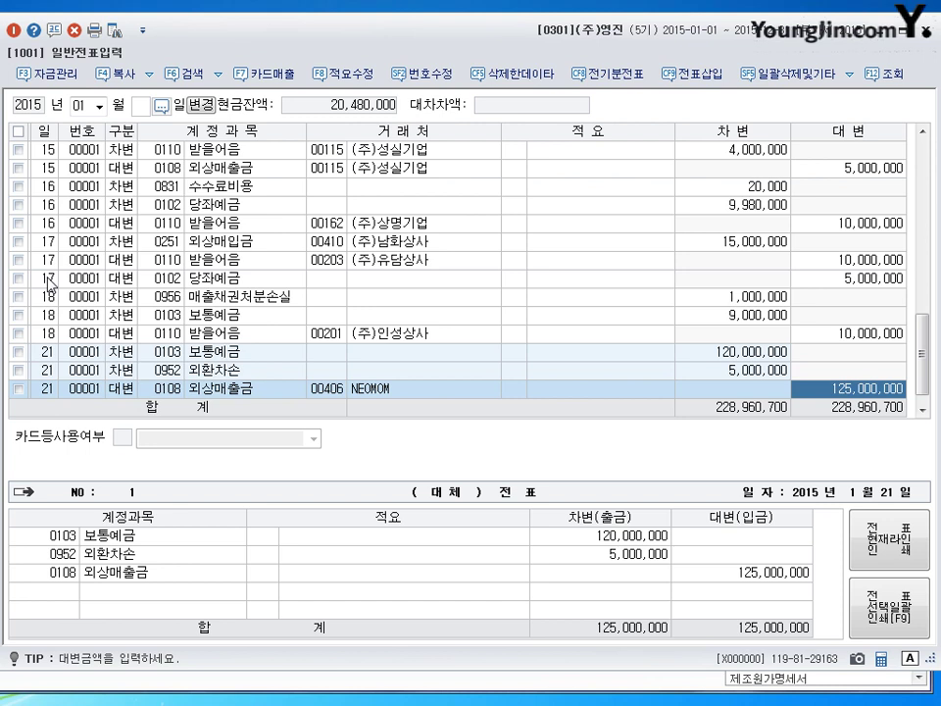
pyautogui.write('12')
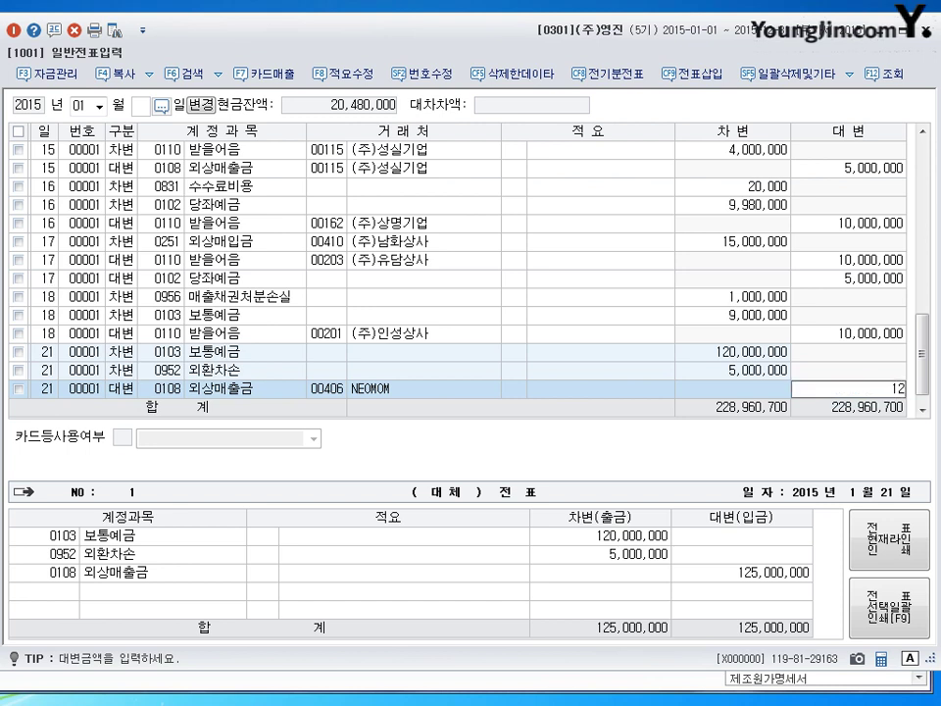
pyautogui.write('5,000,000')
pyautogui.press('Return')
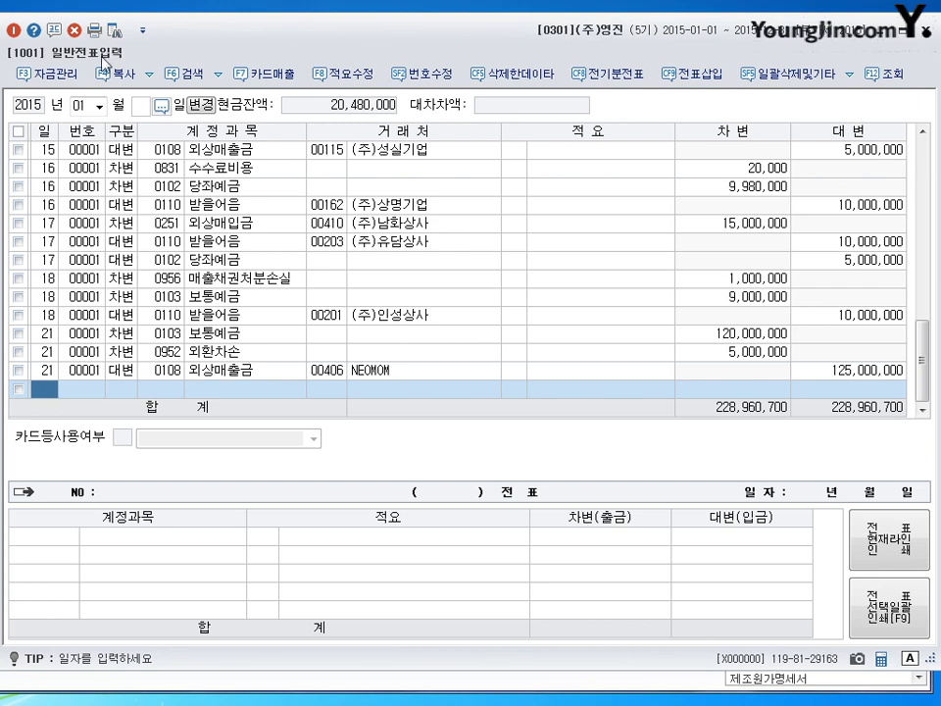
pyautogui.click(77, 104)
# - Switch the journal to February and begin a new line dated the 1st
pyautogui.write('2')
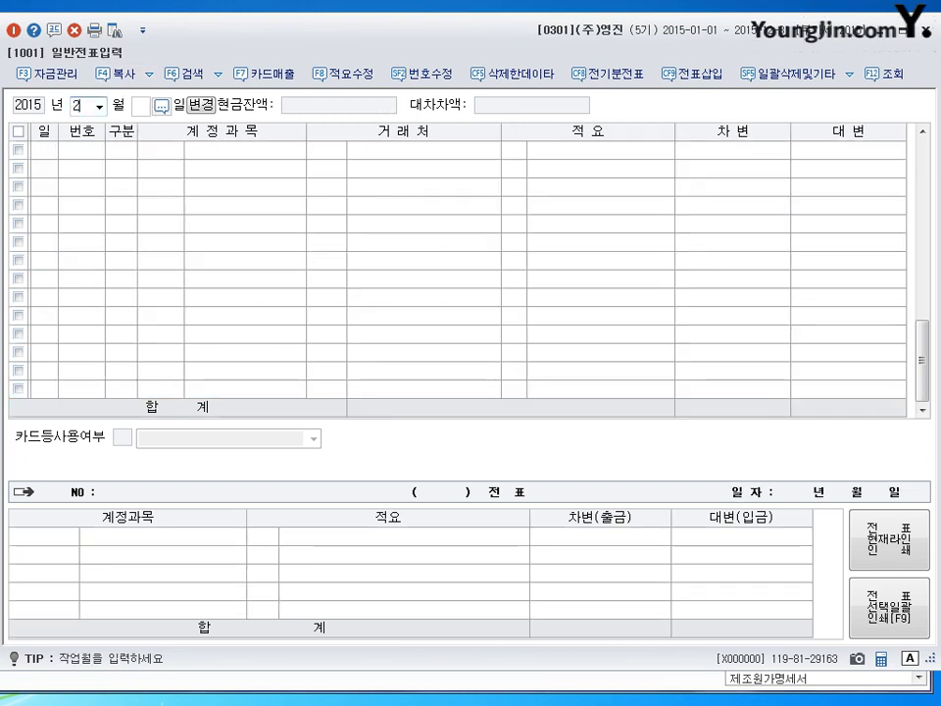
pyautogui.press('Return')
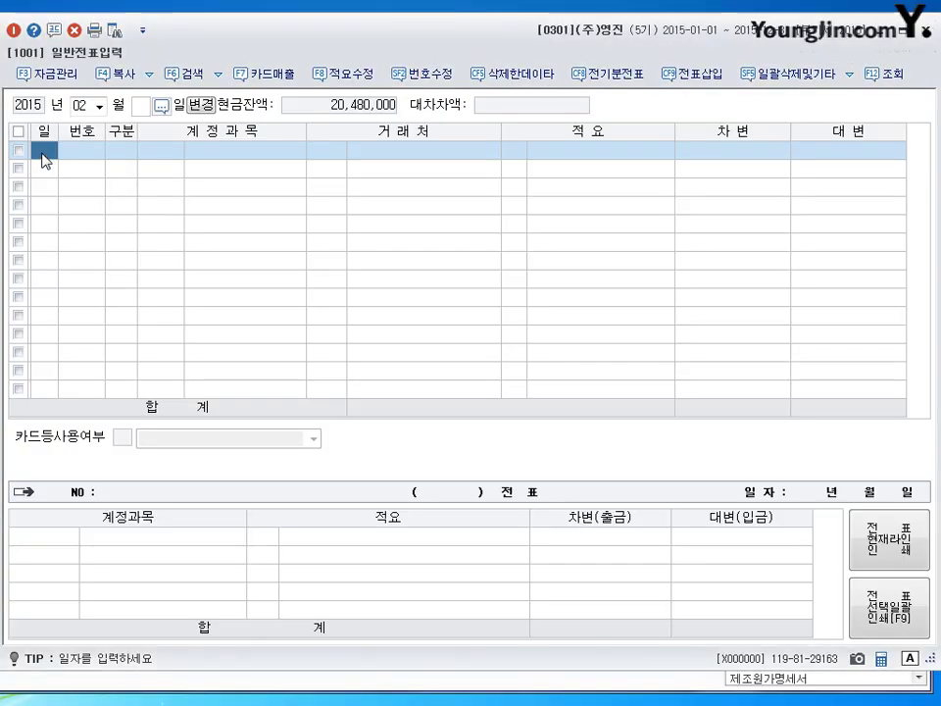
pyautogui.write('1')
pyautogui.press('Return')
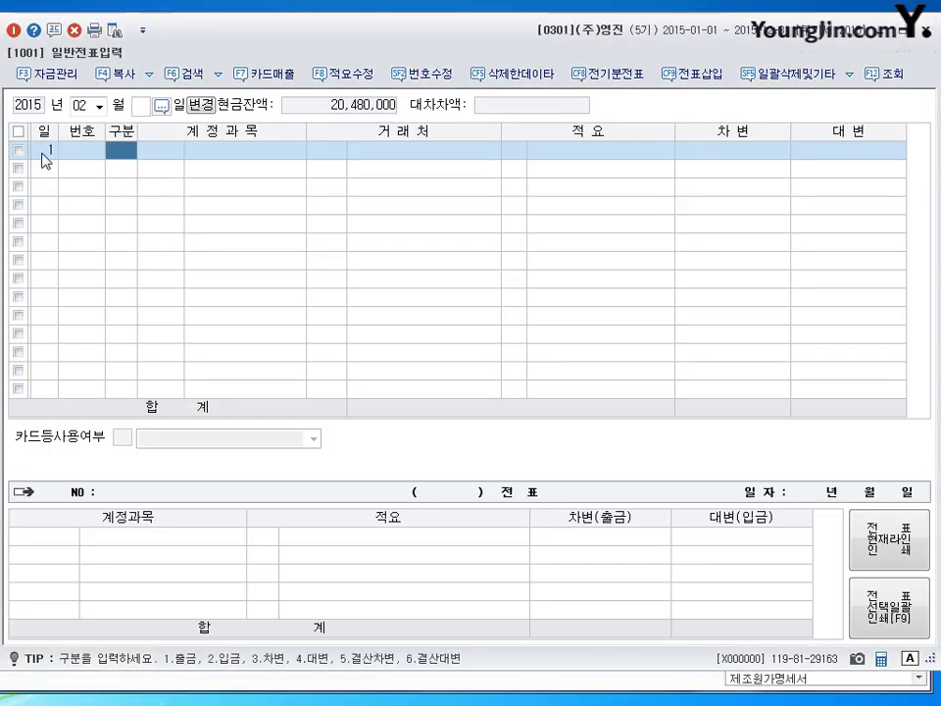
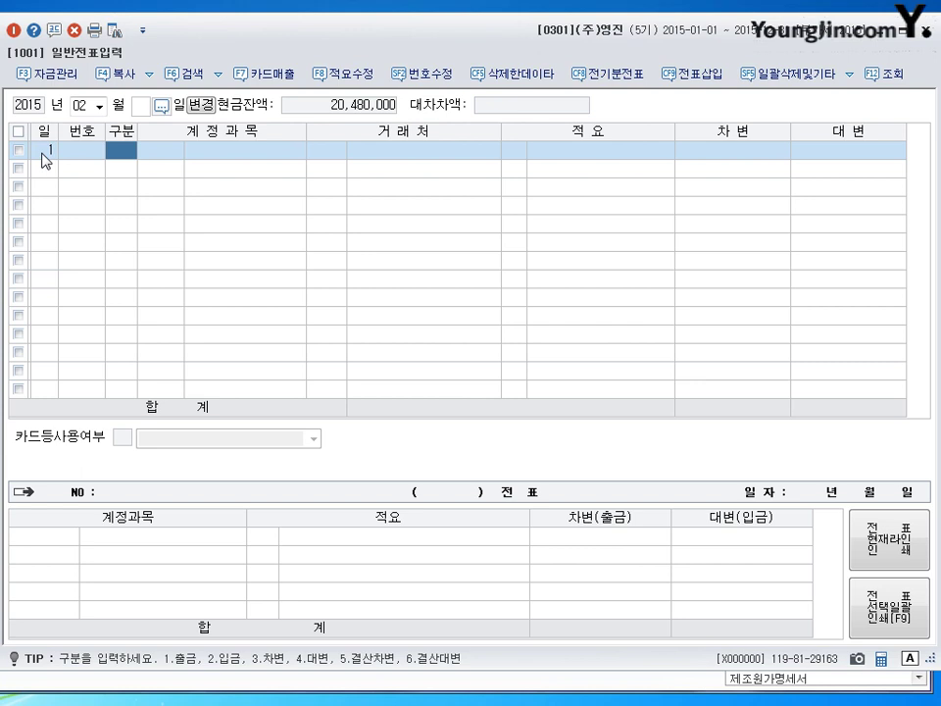
# - Start a day-1 출금 line for 단기대여금 (0114) with partner 국주상사(주)
pyautogui.write('1')
pyautogui.press('Return')
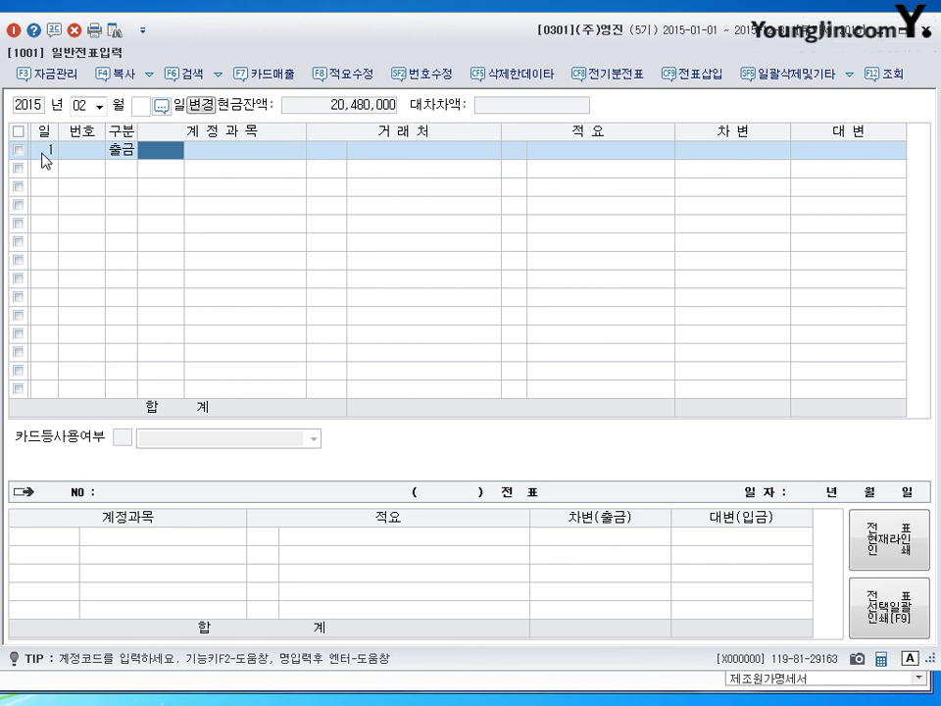
pyautogui.write('114')
pyautogui.press('Return')
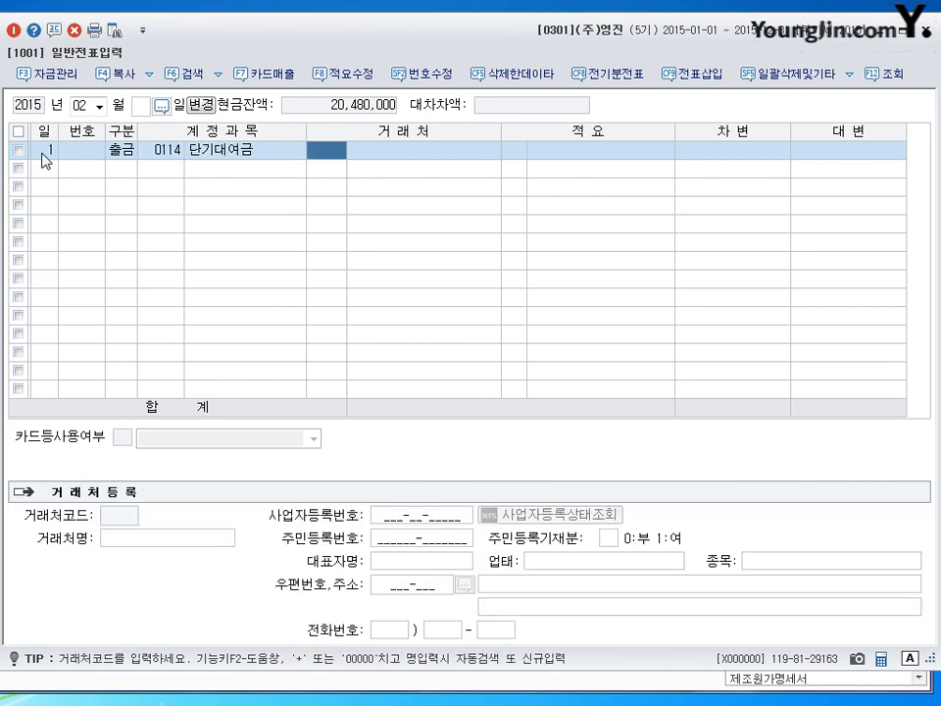
pyautogui.write('rn')
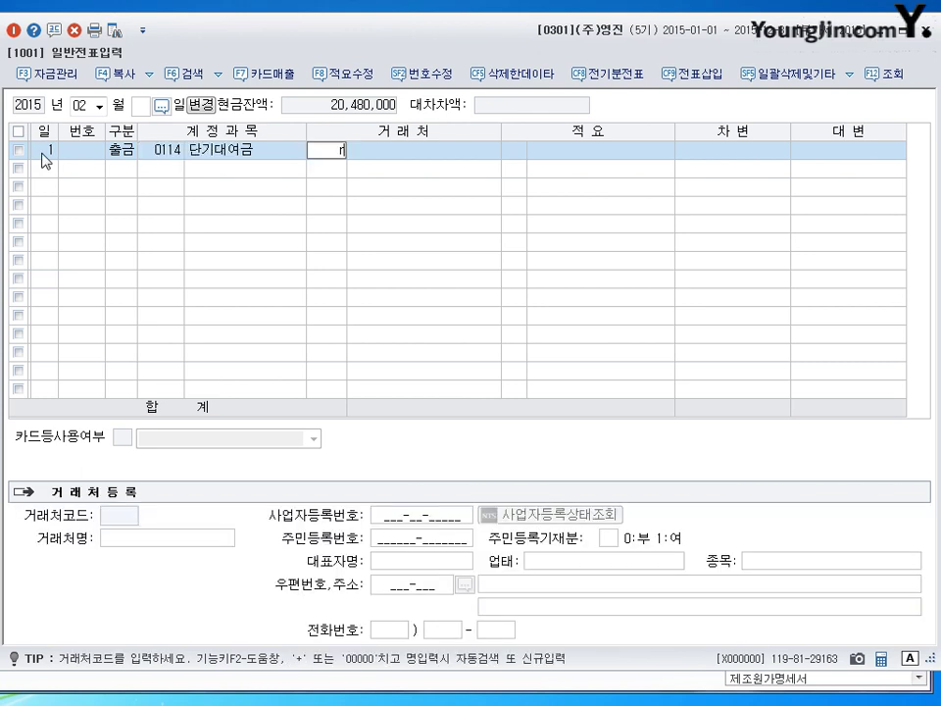
pyautogui.press('BackSpace')
pyautogui.press('BackSpace')
pyautogui.press('Hangul')
pyautogui.write('ㄱㅜㄱㅈㅜ')
pyautogui.press('Return')
pyautogui.press('Escape')
# - Enter and save the 3,000,000 amount, then move down to a new empty row
pyautogui.press('Return')
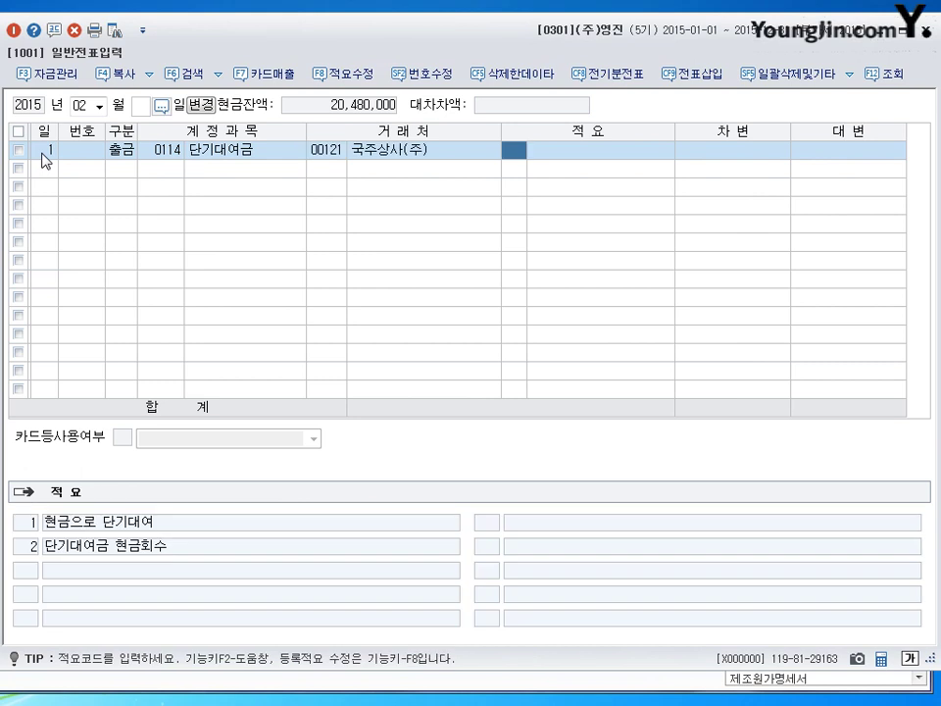
pyautogui.press('Return')
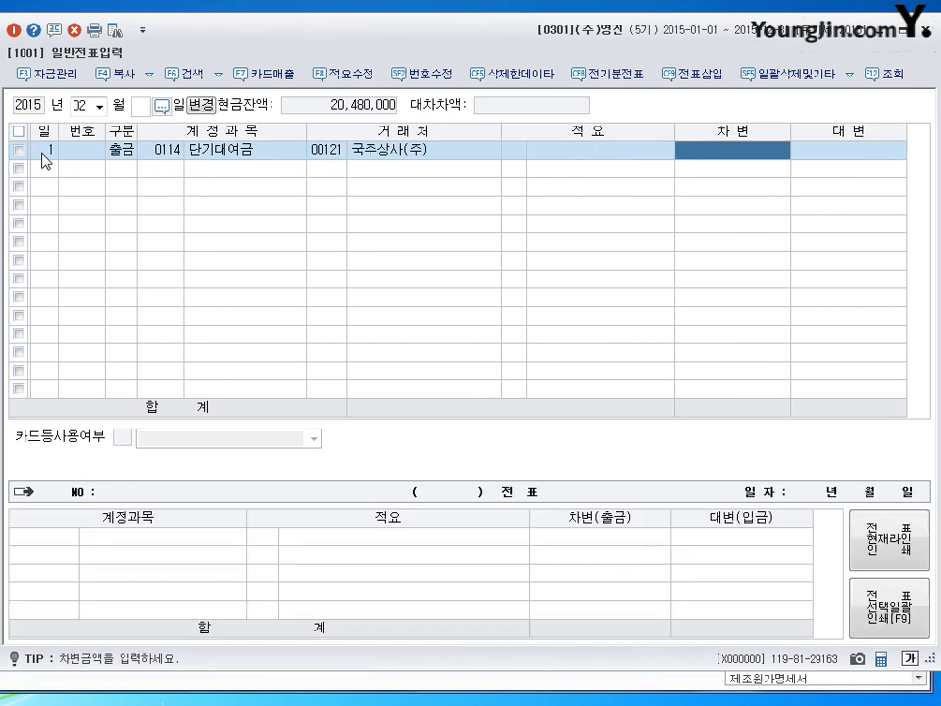
pyautogui.write('3000000')
pyautogui.press('Return')
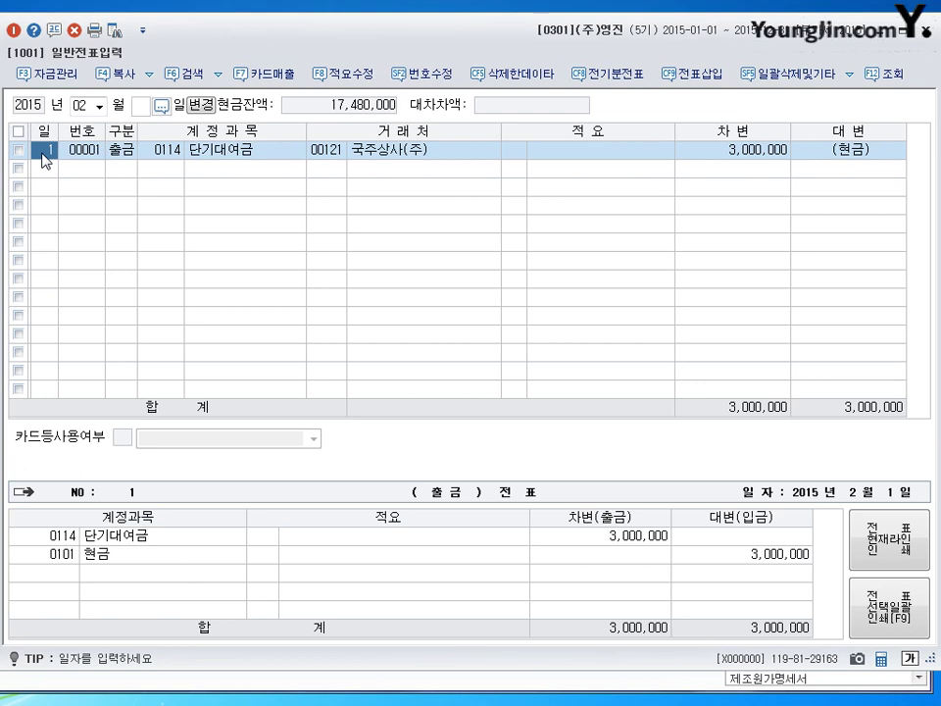
pyautogui.press('Down')
pyautogui.press('Up')
pyautogui.press('Down')
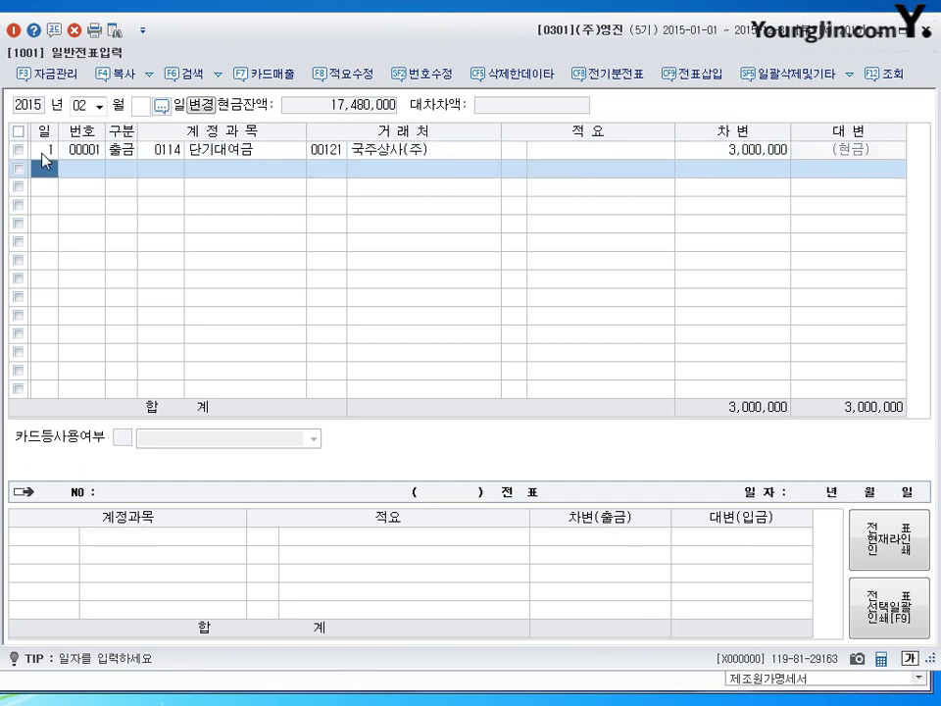
pyautogui.press('Up')
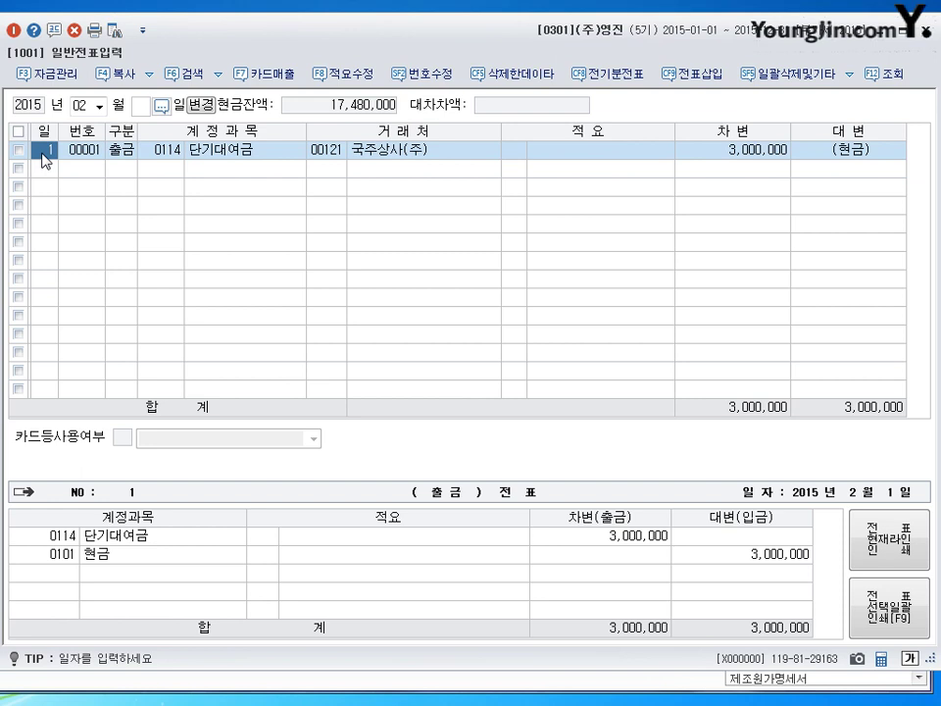
pyautogui.press('Down')
pyautogui.press('Return')
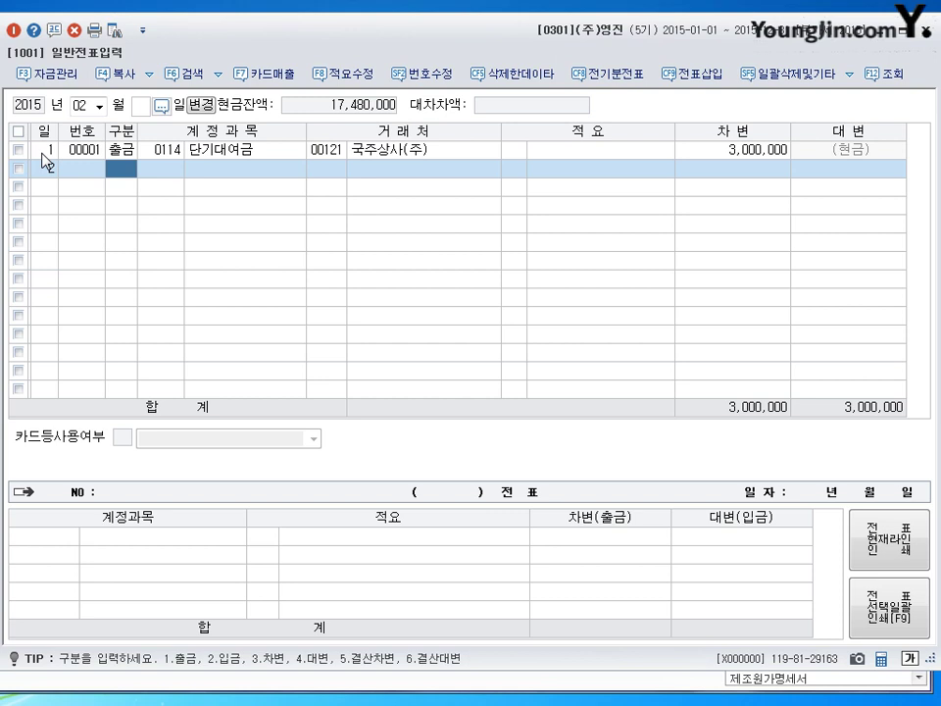
# - Enter a 구분 3 단기대여금 (0114) debit of 3,000,000 for partner (주)일신산업
pyautogui.write('3')
pyautogui.press('Return')
pyautogui.write('114')
pyautogui.press('Return')
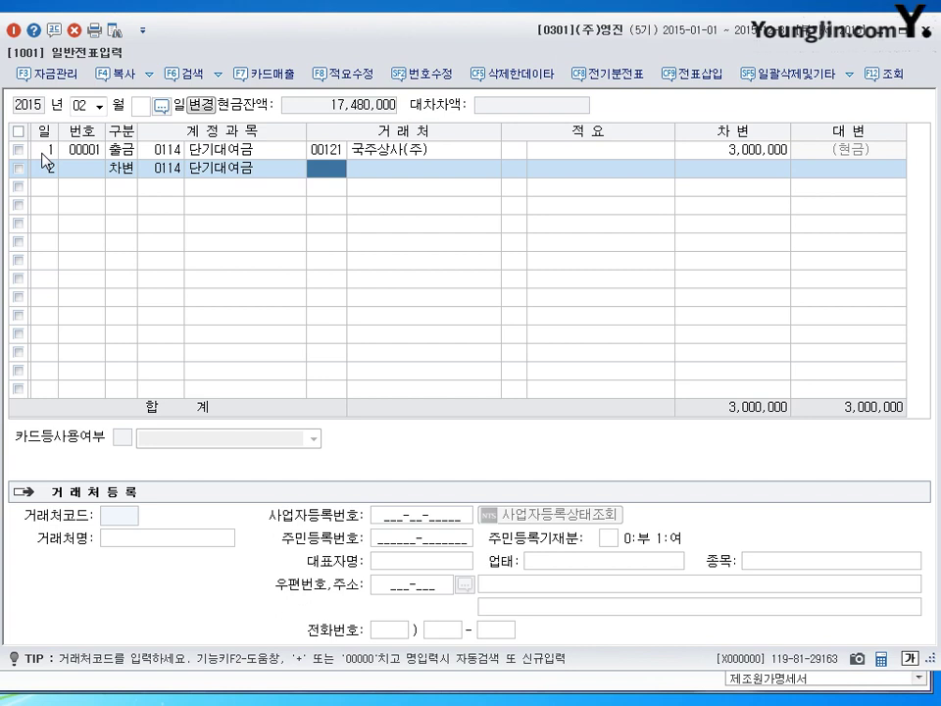
pyautogui.write('일신')
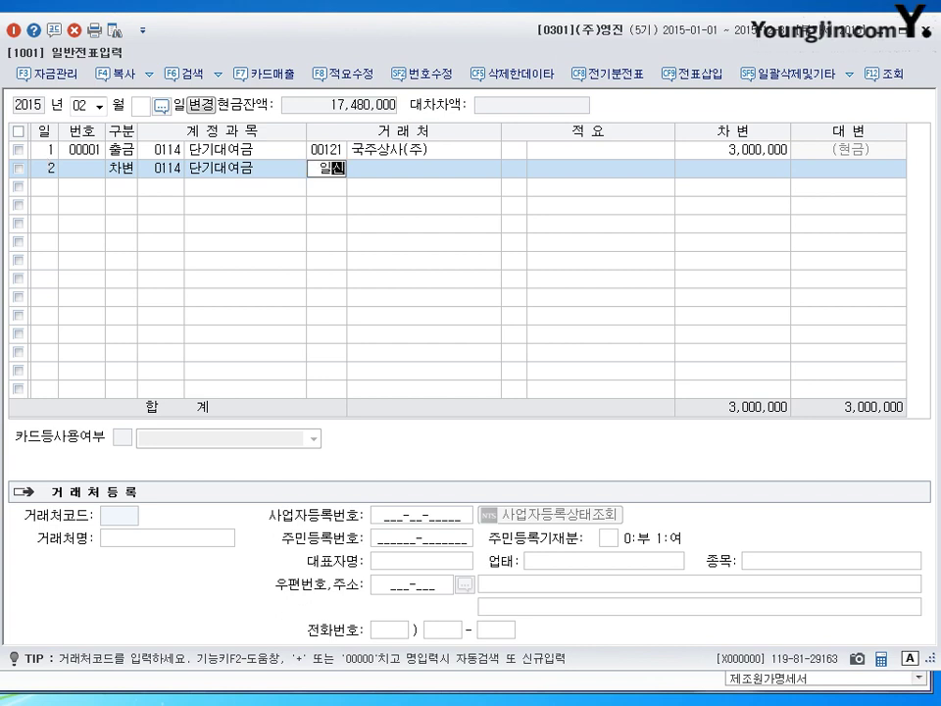
pyautogui.press('Return')
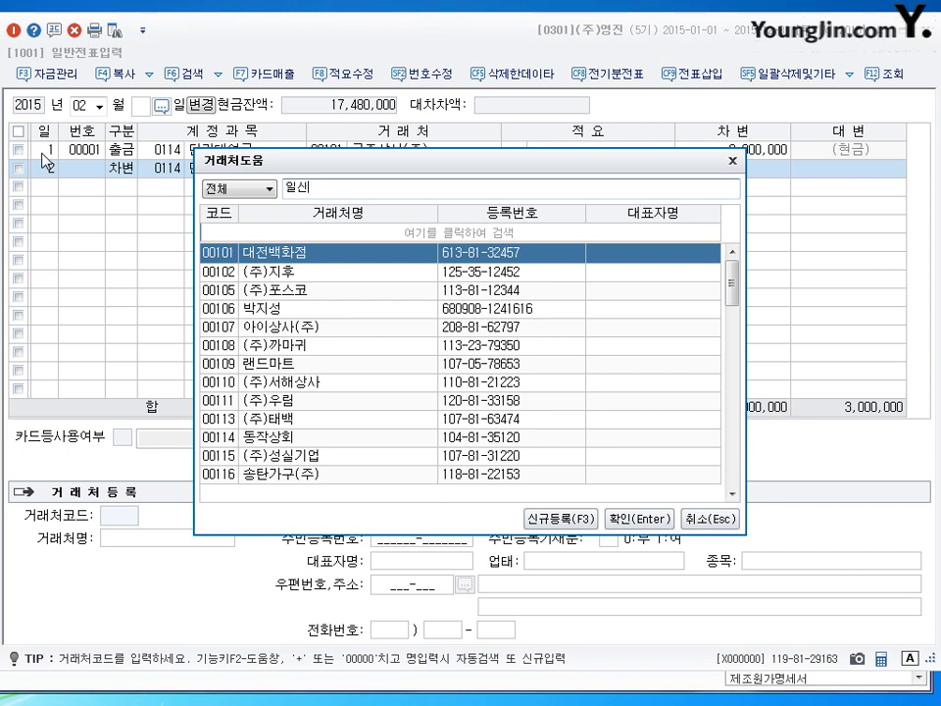
pyautogui.press('Escape')
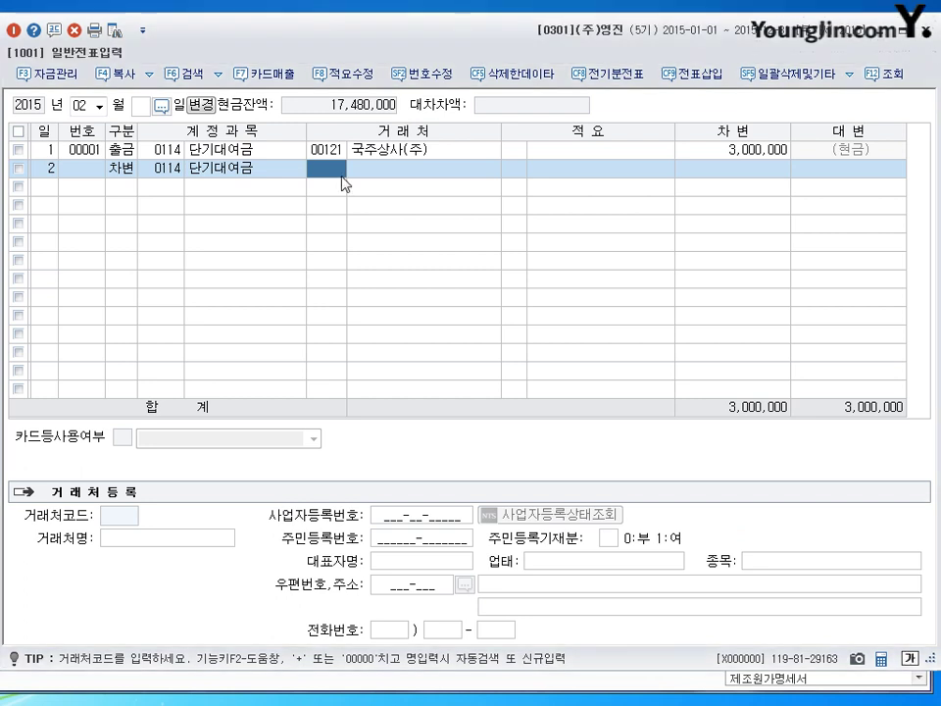
pyautogui.write('ㄹ')
pyautogui.press('BackSpace')
pyautogui.write('한')
pyautogui.write('신')
pyautogui.press('Return')
pyautogui.press('Return')
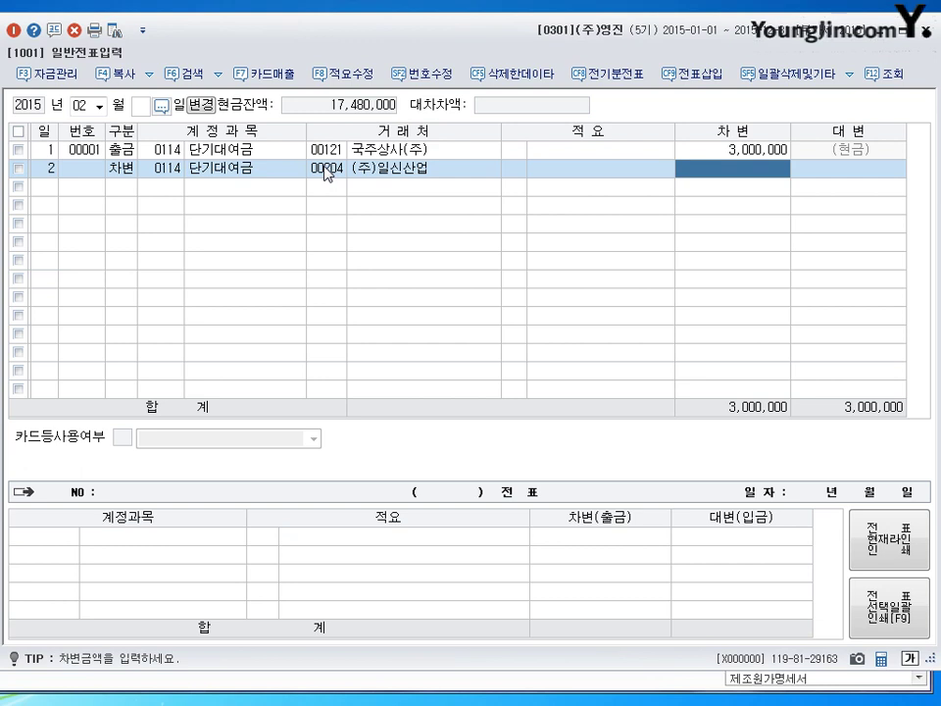
pyautogui.write('3000000')
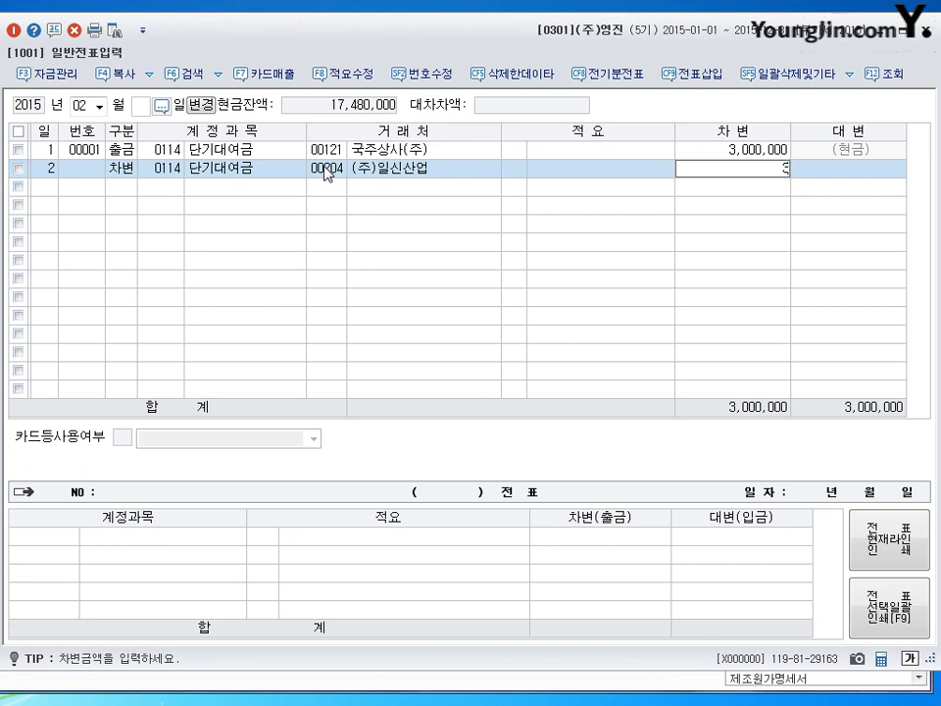
pyautogui.press('Return')
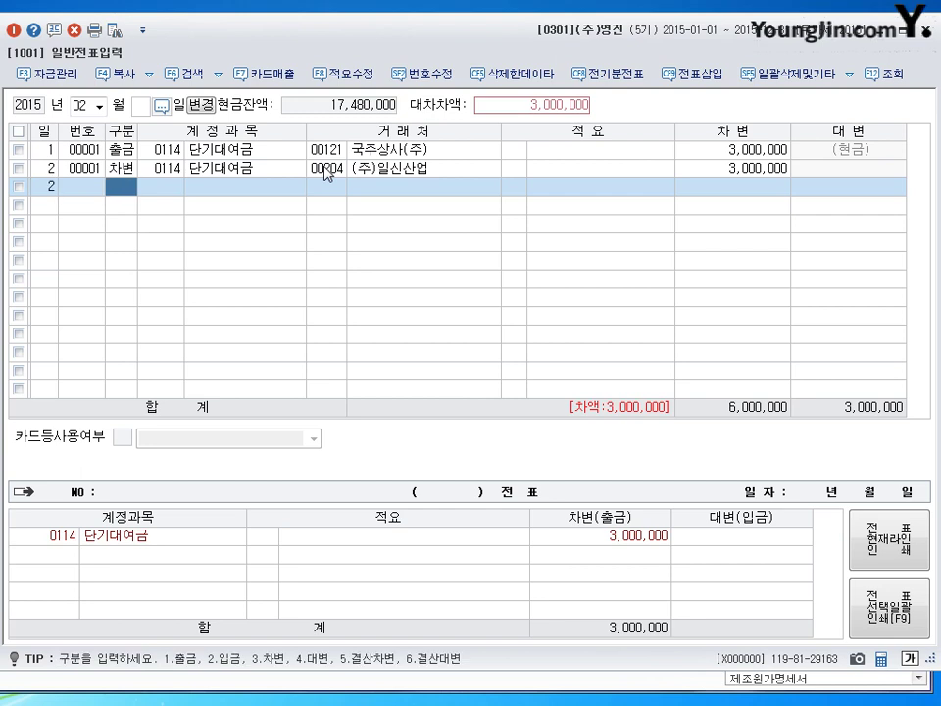
# - Add a 구분 4 이자수익 (0901) credit line of 30,000
pyautogui.write('3')
pyautogui.press('Return')
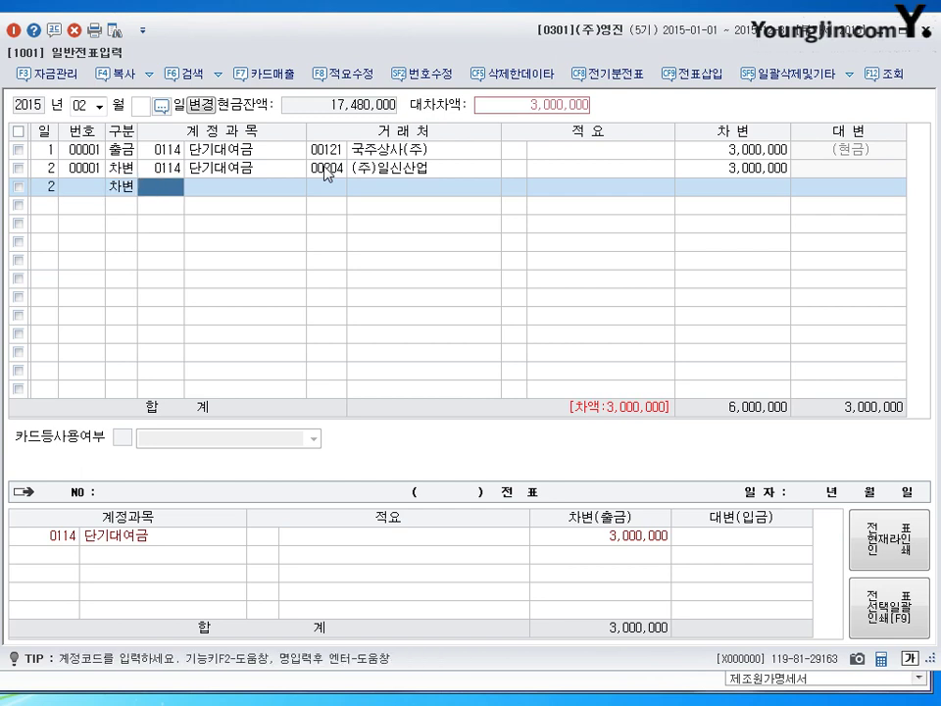
pyautogui.press('Left')
pyautogui.write('4')
pyautogui.press('Return')
pyautogui.write('0901')
pyautogui.press('Return')
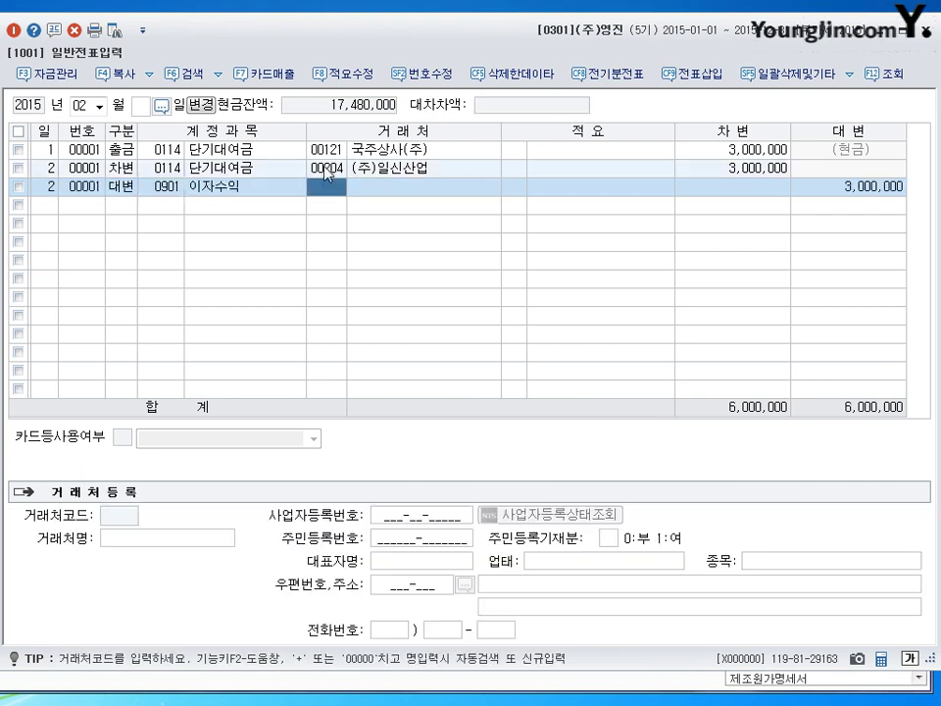
pyautogui.press('Return')
pyautogui.press('Return')
pyautogui.press('Left')
pyautogui.press('Left')
pyautogui.press('Return')
pyautogui.press('Return')
pyautogui.press('Return')
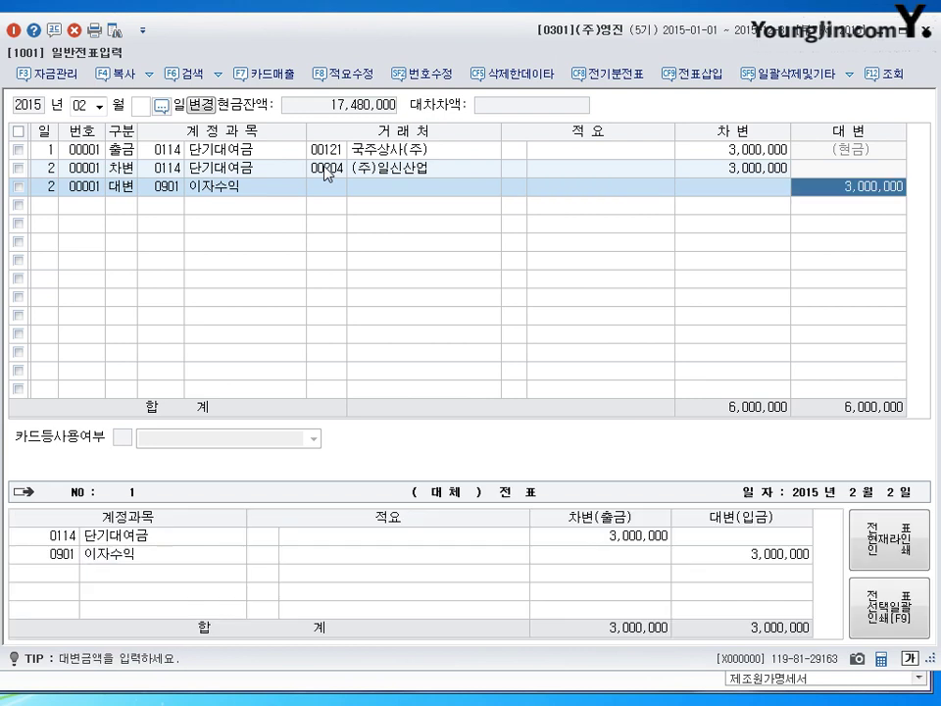
pyautogui.write('30000')
pyautogui.press('Return')
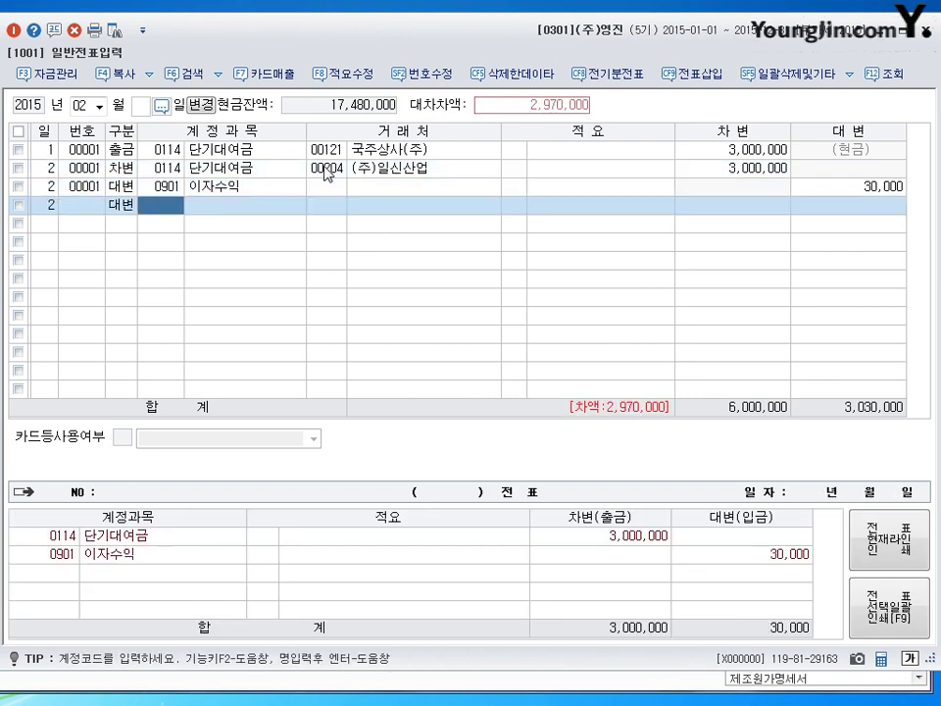
# - Credit the remaining 2,970,000 to 보통예금 (0103)
pyautogui.write('0103')
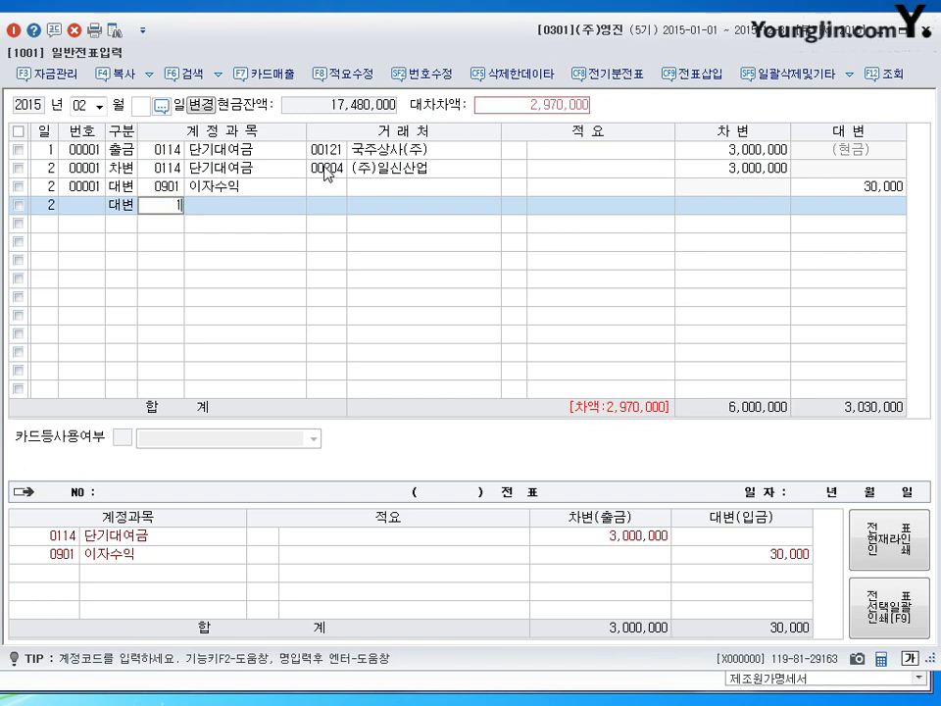
pyautogui.press('Return')
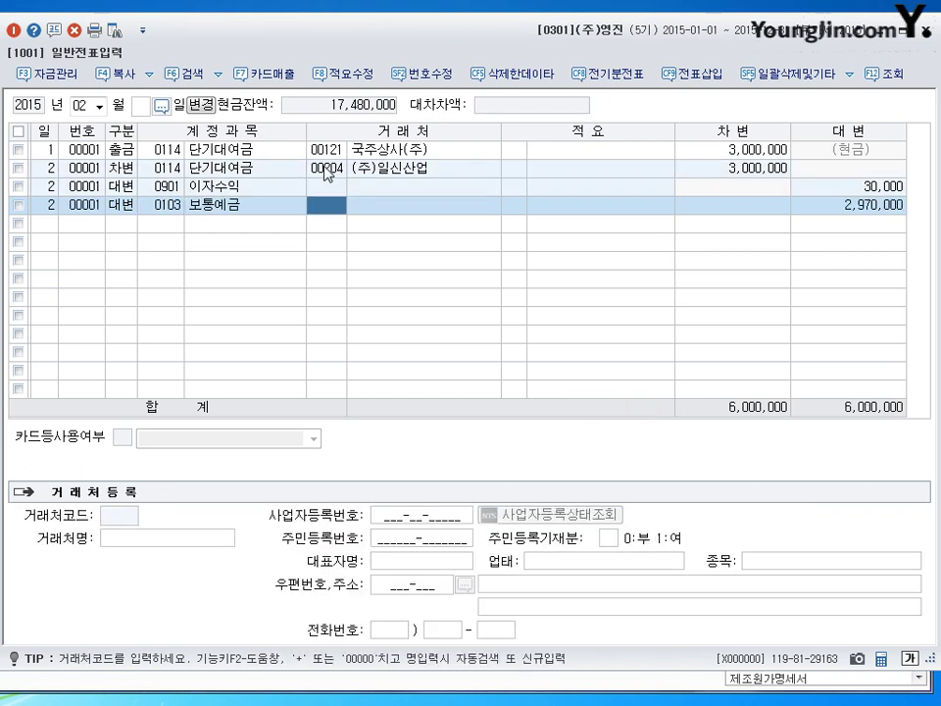
pyautogui.press('Return')
pyautogui.press('Return')
pyautogui.press('Return')
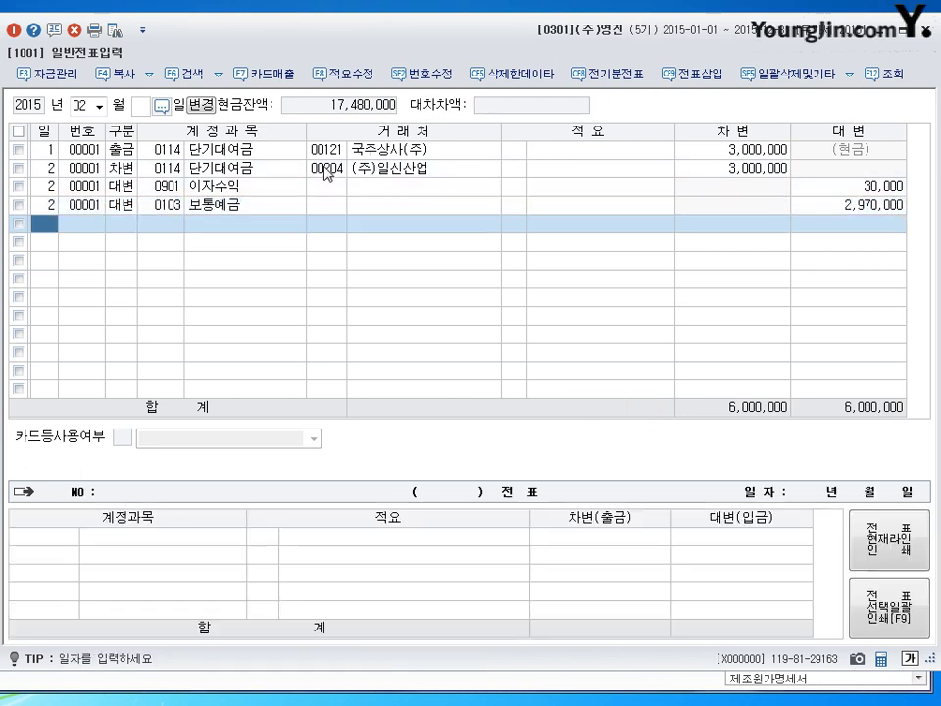
# - Move through the day-2 lines, clearing and refilling (주)일신산업 on the 이자수익 line
pyautogui.press('Up')
pyautogui.press('Up')
pyautogui.press('Up')
pyautogui.press('Return')
pyautogui.press('Return')
pyautogui.press('Return')
pyautogui.press('Return')
pyautogui.press('Return')
pyautogui.press('Return')
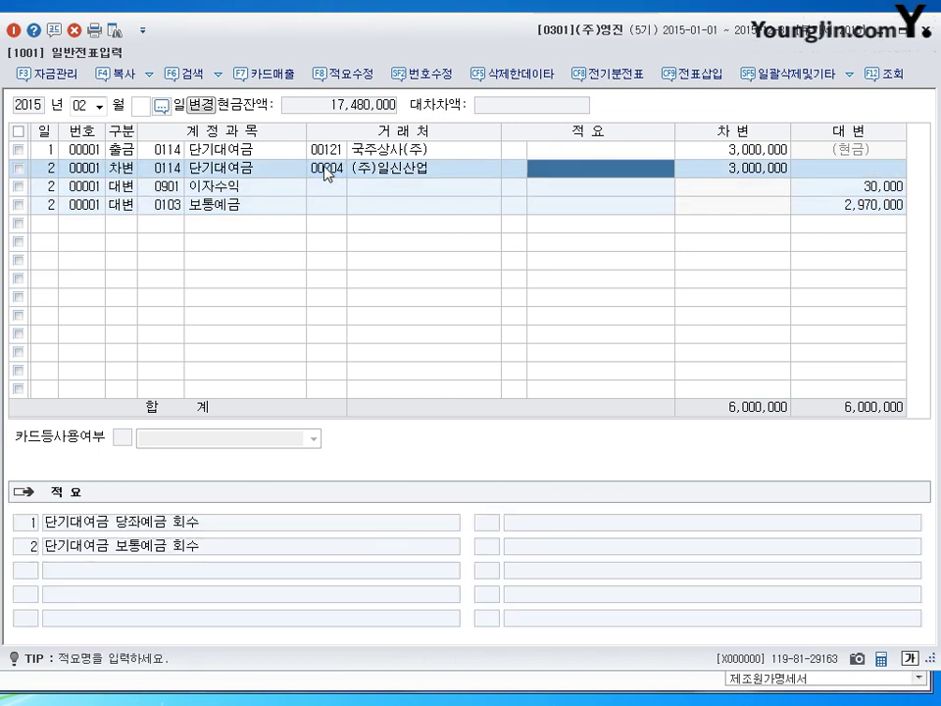
pyautogui.press('Left')
pyautogui.press('Left')
pyautogui.press('Down')
pyautogui.press('Down')
pyautogui.press('Home')
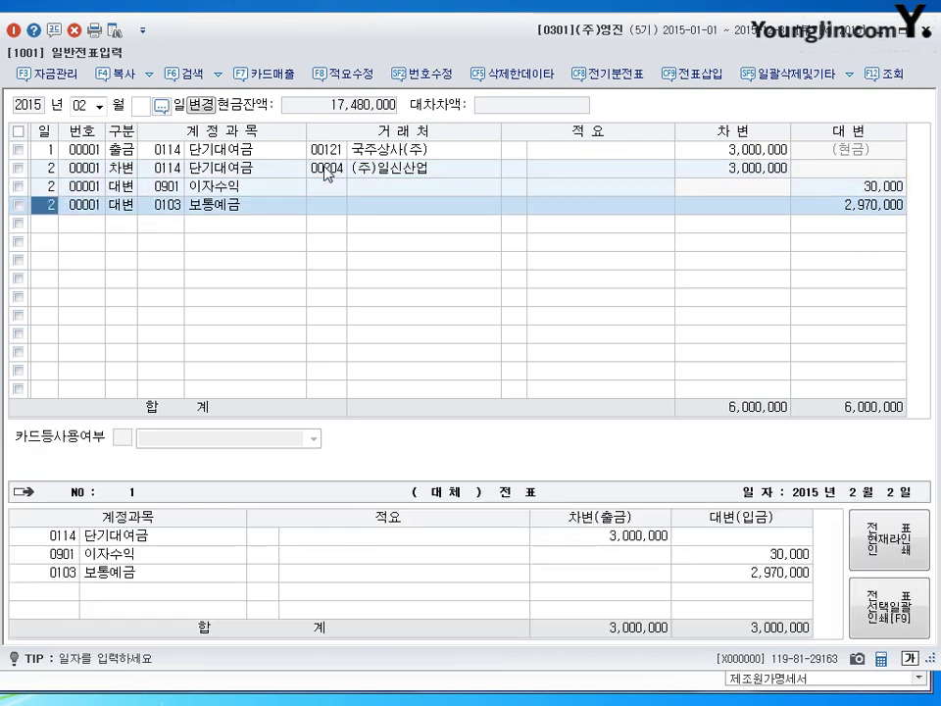
pyautogui.press('Up')
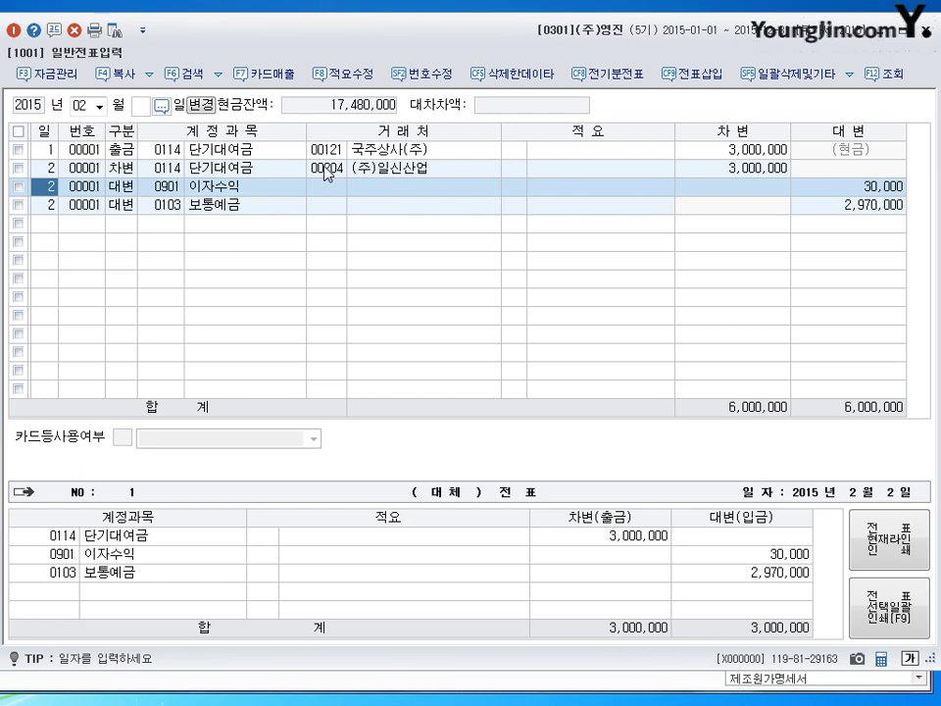
pyautogui.press('Return')
pyautogui.press('Up')
pyautogui.press('Down')
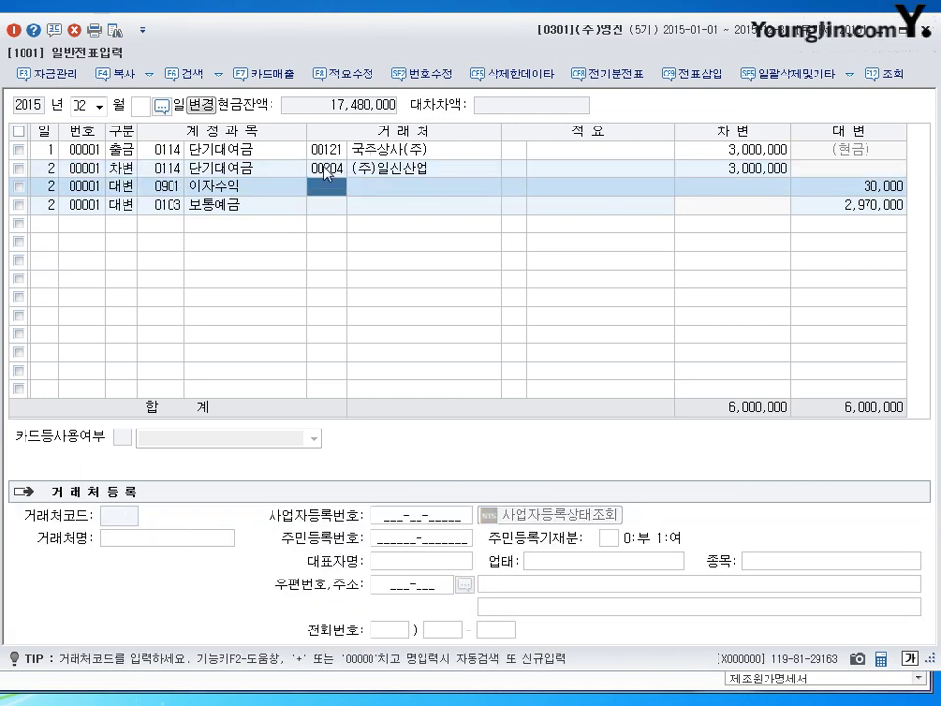
pyautogui.press('Return')
pyautogui.press('Return')
pyautogui.press('Left')
pyautogui.press('Left')
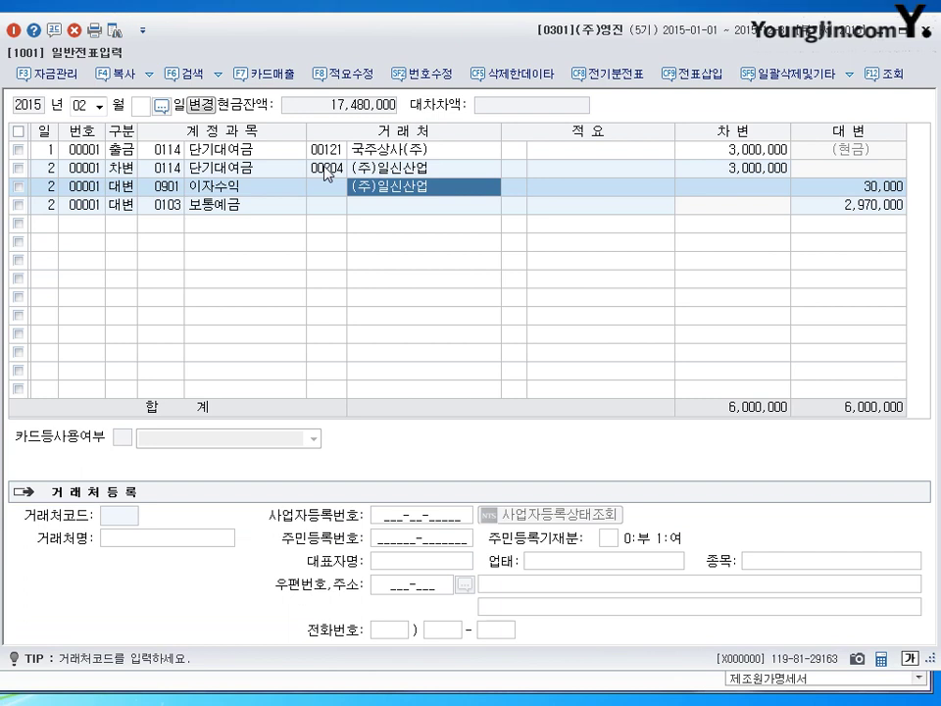
pyautogui.press('Delete')
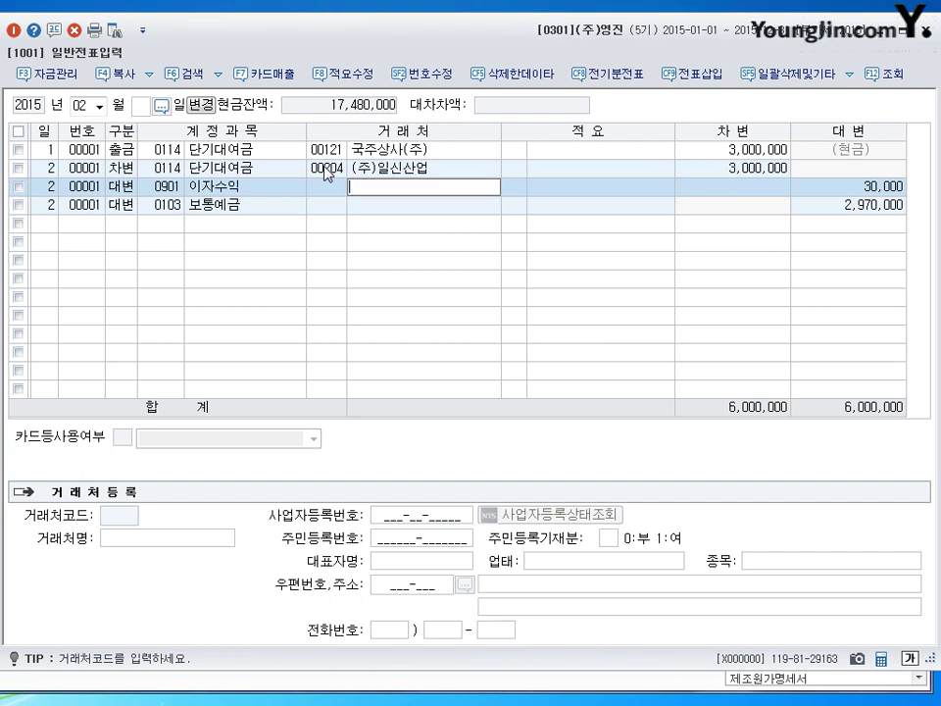
pyautogui.press('Return')
pyautogui.press('Left')
# - Delete the partner from the 이자수익 line and start a new row dated the 3rd
pyautogui.press('Left')
pyautogui.press('Return')
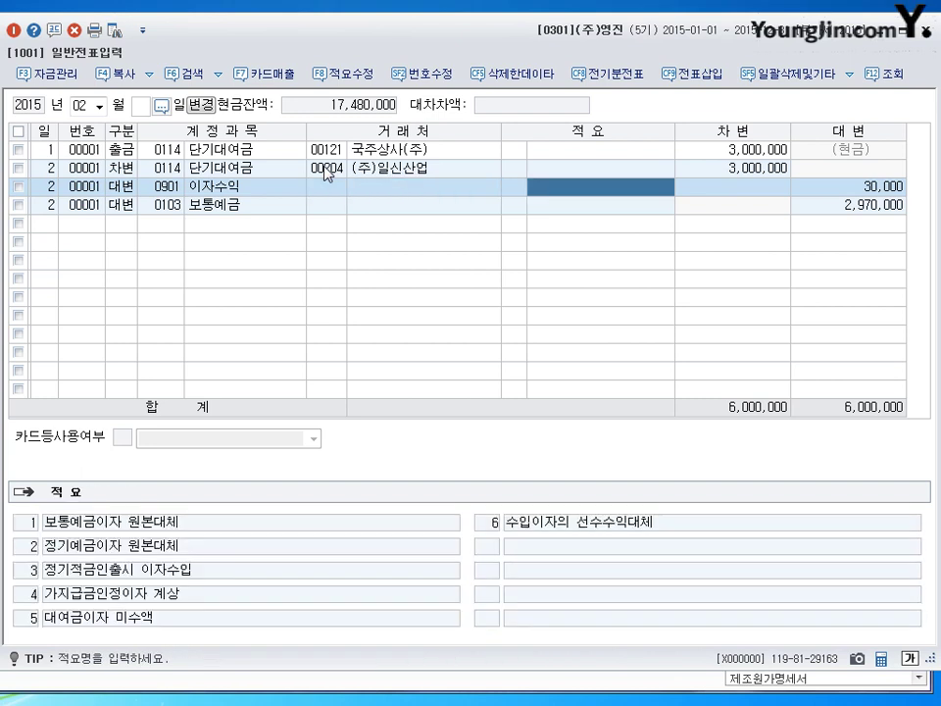
pyautogui.press('Left')
pyautogui.press('Left')
pyautogui.press('Return')
pyautogui.press('Left')
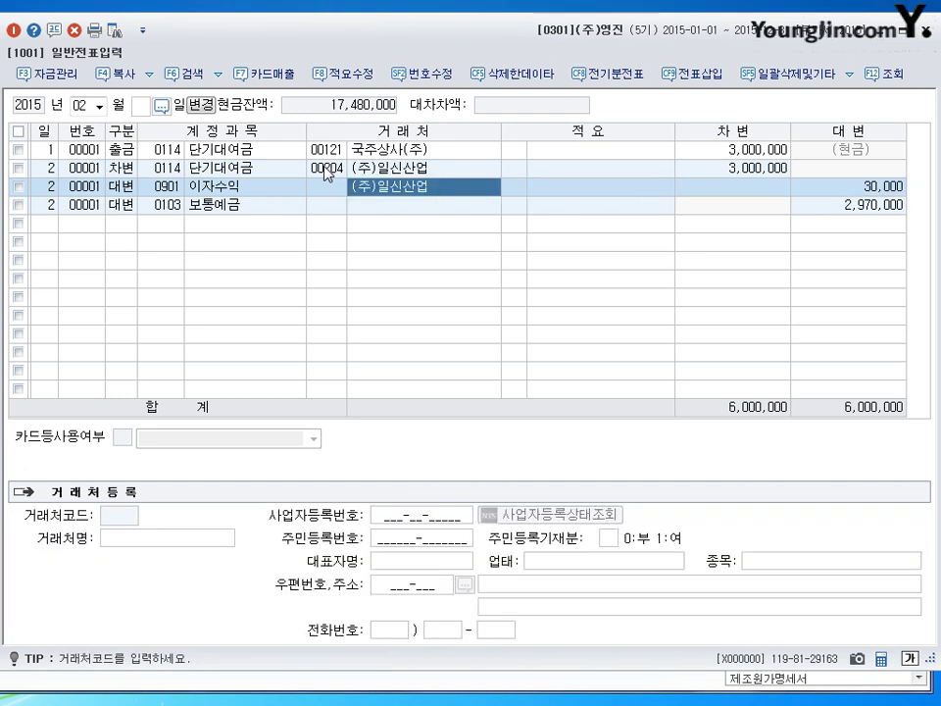
pyautogui.press('Down')
pyautogui.press('Down')
pyautogui.press('Up')
pyautogui.press('Up')
pyautogui.press('Right')
pyautogui.press('Right')
pyautogui.press('Right')
pyautogui.press('Right')
pyautogui.press('Right')
pyautogui.press('Right')
pyautogui.press('Delete')
pyautogui.press('Return')
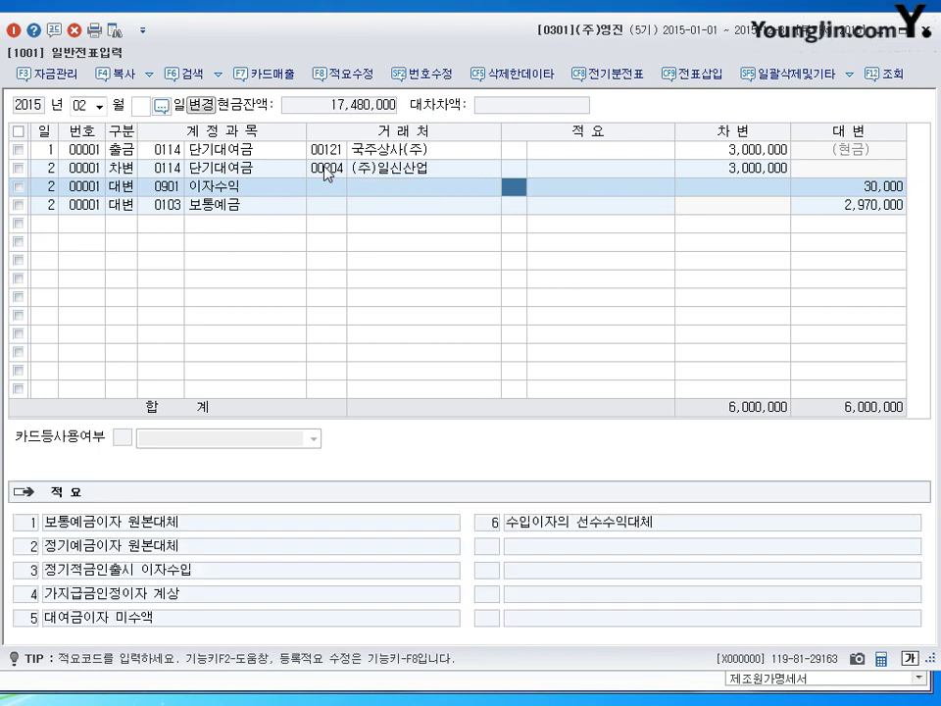
pyautogui.press('Return')
pyautogui.press('Return')
pyautogui.write('3')
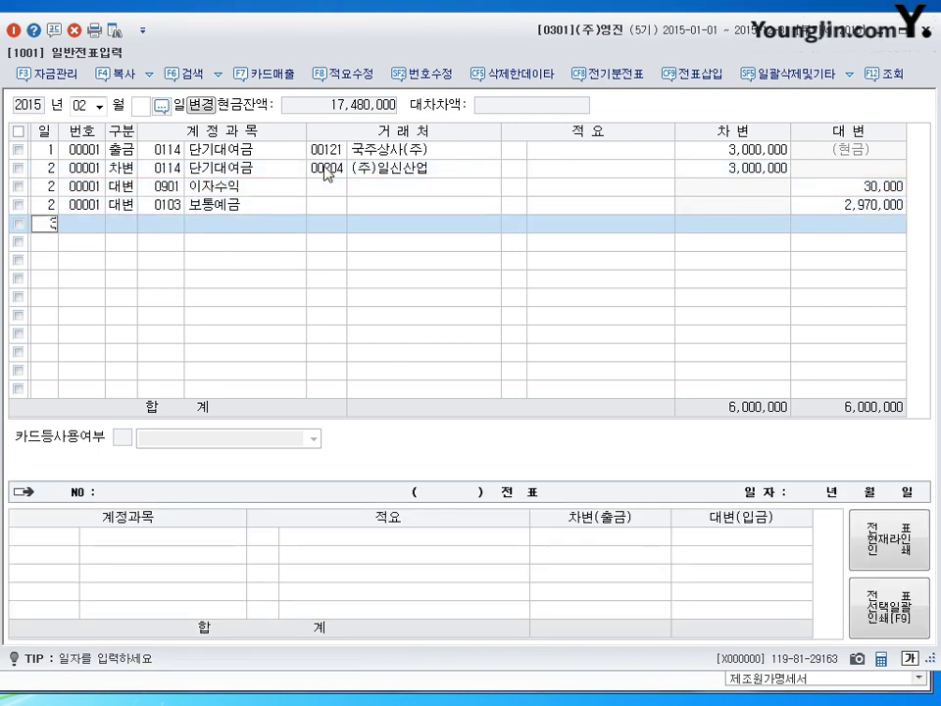
pyautogui.press('Return')
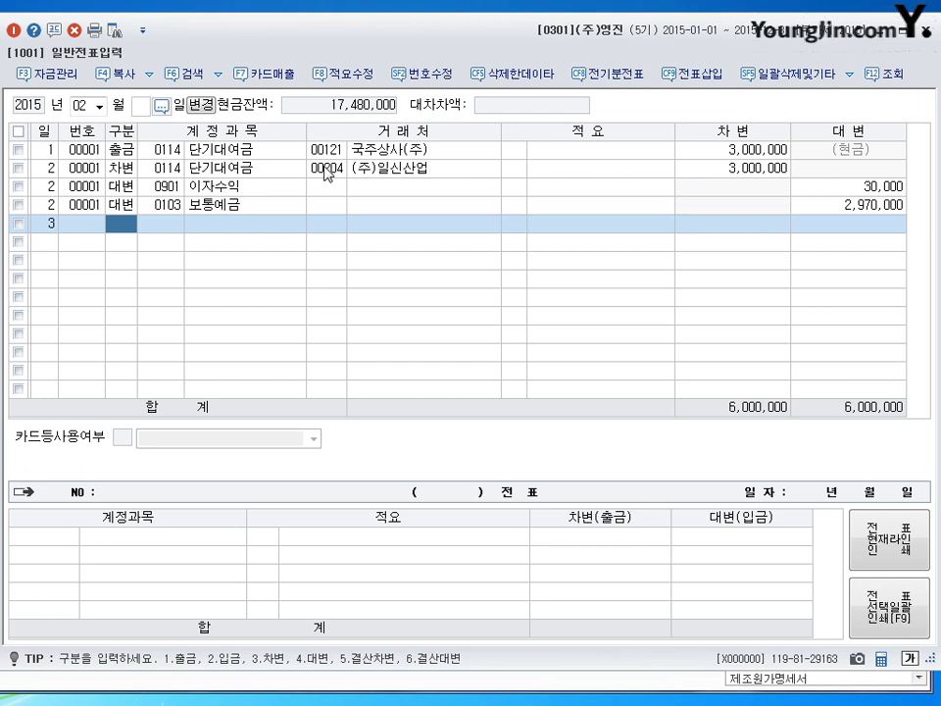
# - Debit 단기대여금 (0114) 10,000,000 for partner 아이상사(주)
pyautogui.write('3')
pyautogui.press('Return')
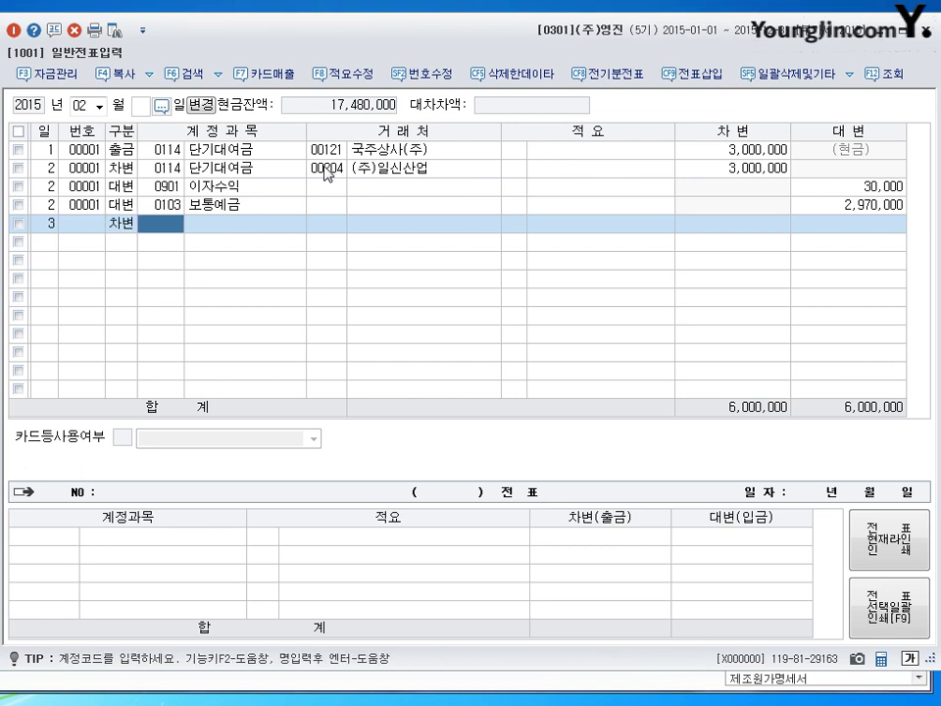
pyautogui.write('114')
pyautogui.press('Return')
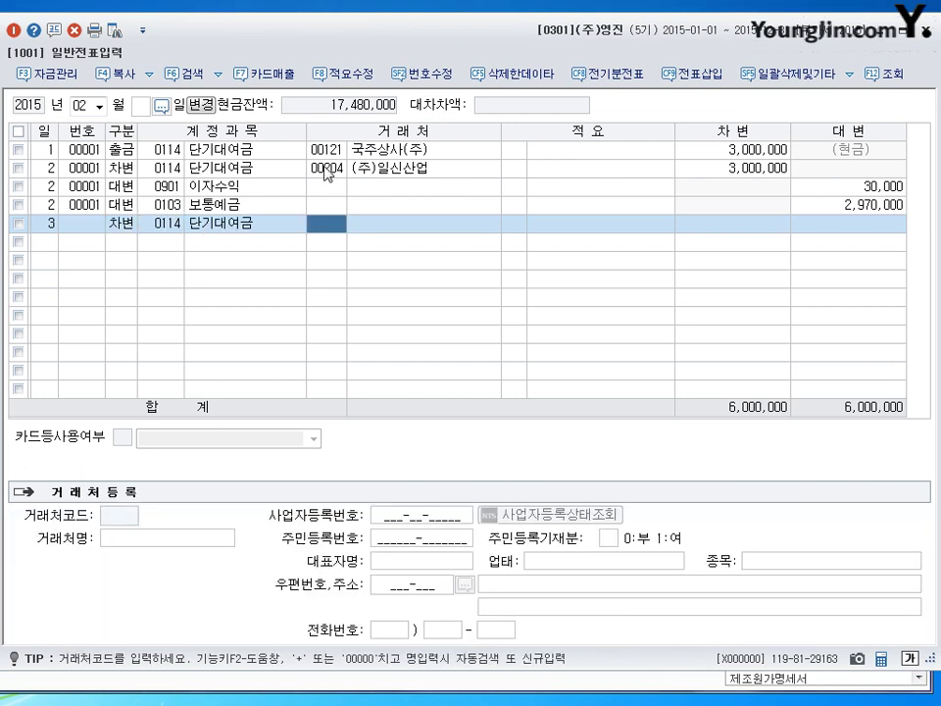
pyautogui.write('아이')
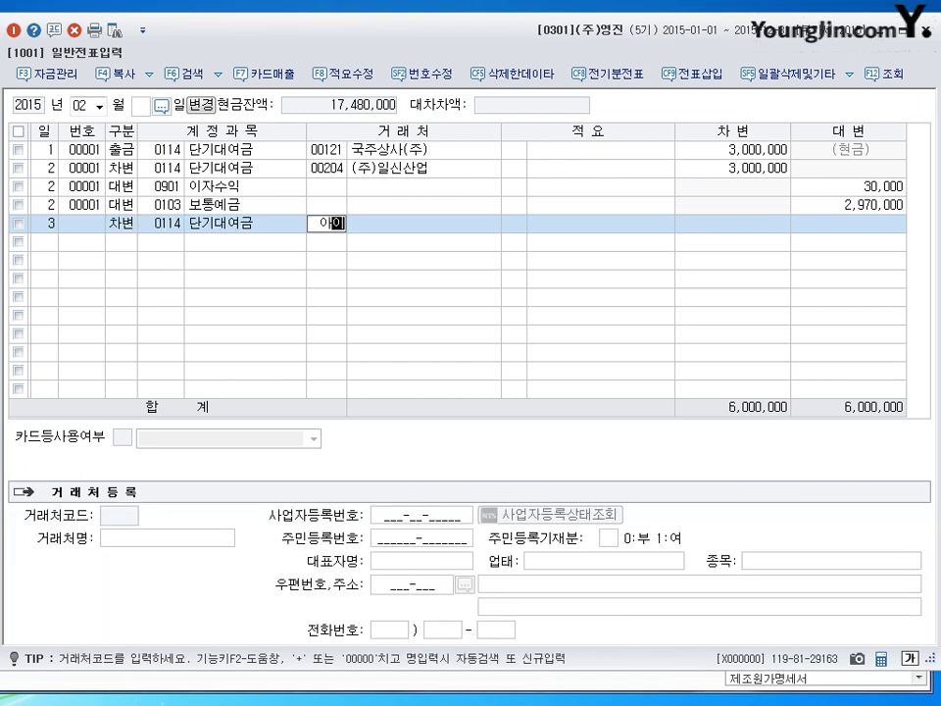
pyautogui.press('Return')
pyautogui.press('Return')
pyautogui.press('Return')
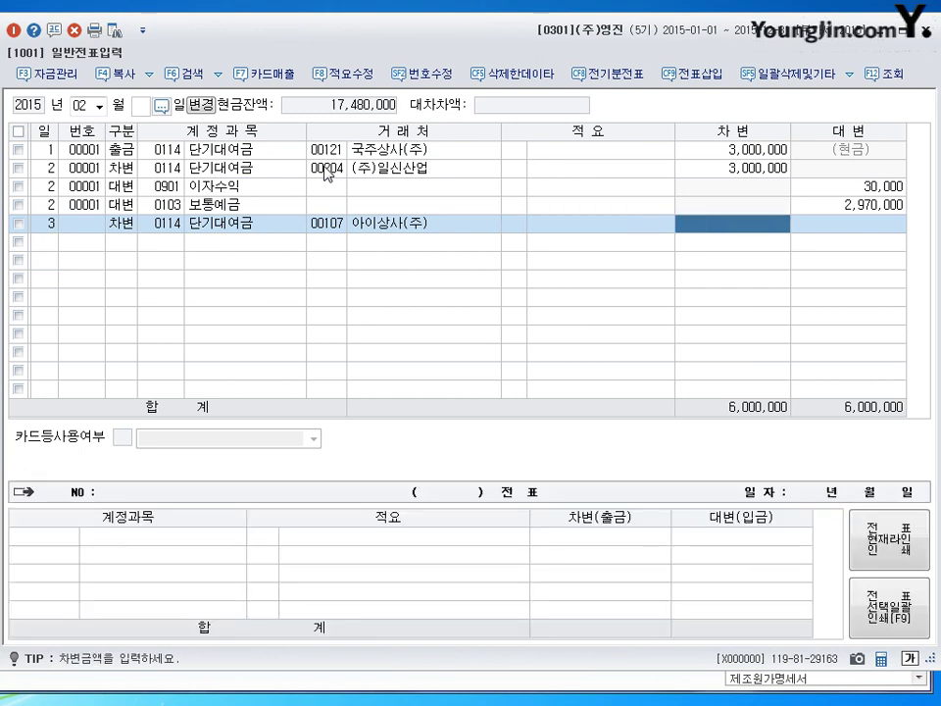
pyautogui.write('10000000')
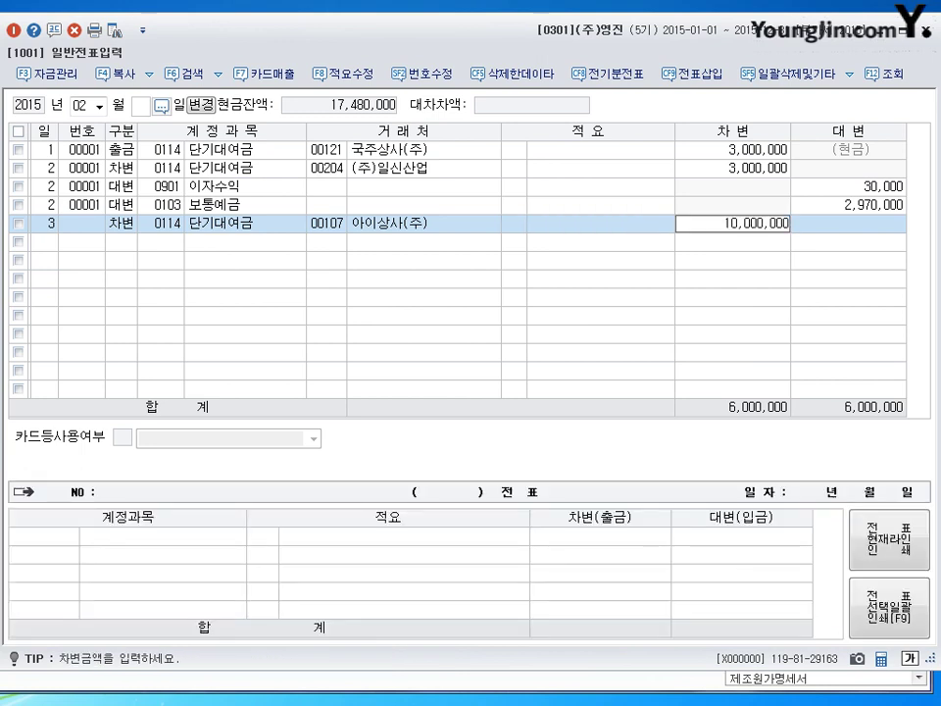
pyautogui.press('Return')
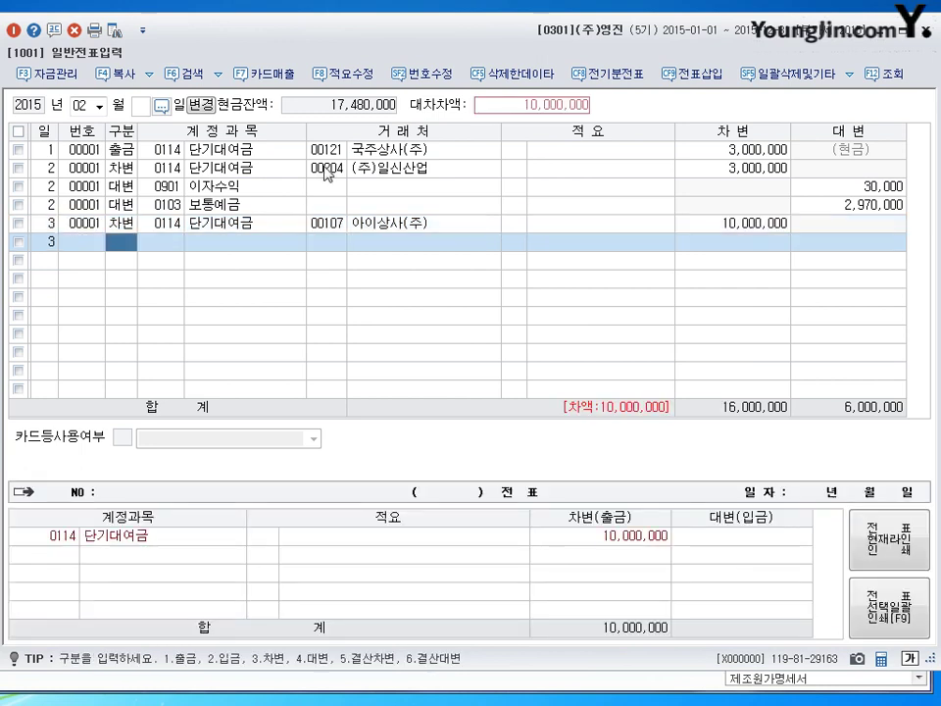
# - Add a 구분 4 credit of 8,000,000 to 보통예금 (0103)
pyautogui.write('4')
pyautogui.press('Return')
pyautogui.write('103')
pyautogui.press('Return')
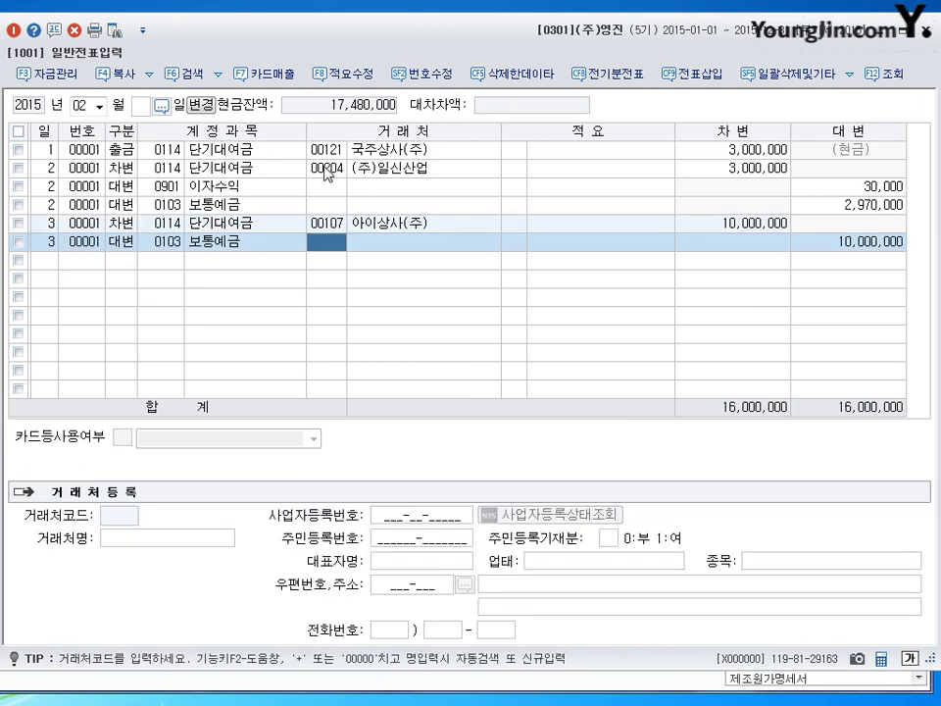
pyautogui.press('Return')
pyautogui.press('Return')
pyautogui.write('8000000')
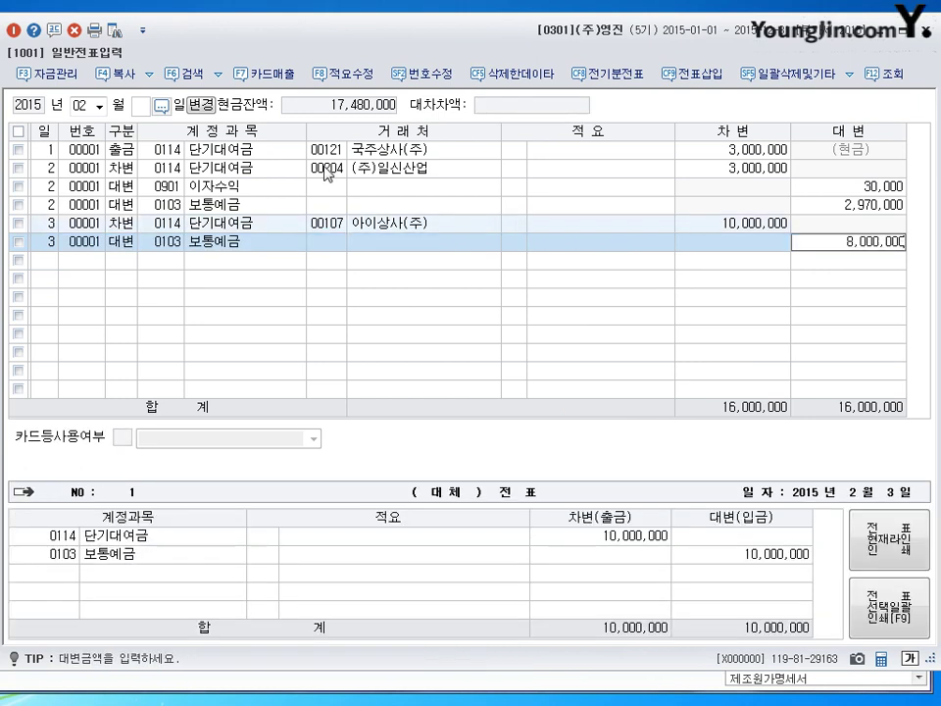
pyautogui.press('Return')
# - Credit the remaining 2,000,000 to 외상매출금 (0108) with partner code 107
pyautogui.write('4')
pyautogui.press('Return')
pyautogui.write('108')
pyautogui.press('Return')
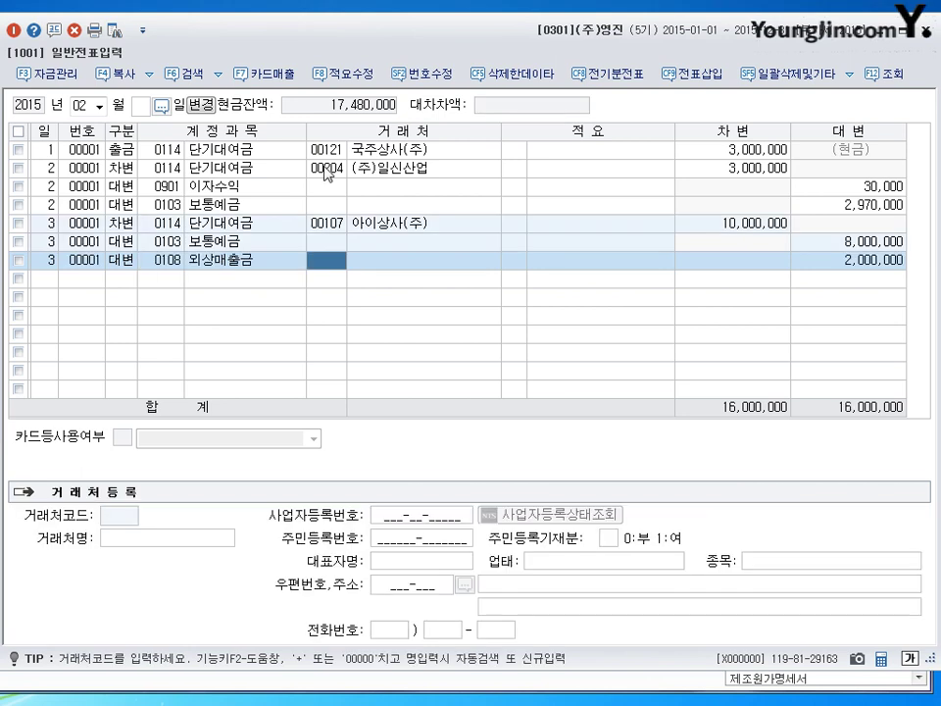
pyautogui.write('107')
pyautogui.press('Return')
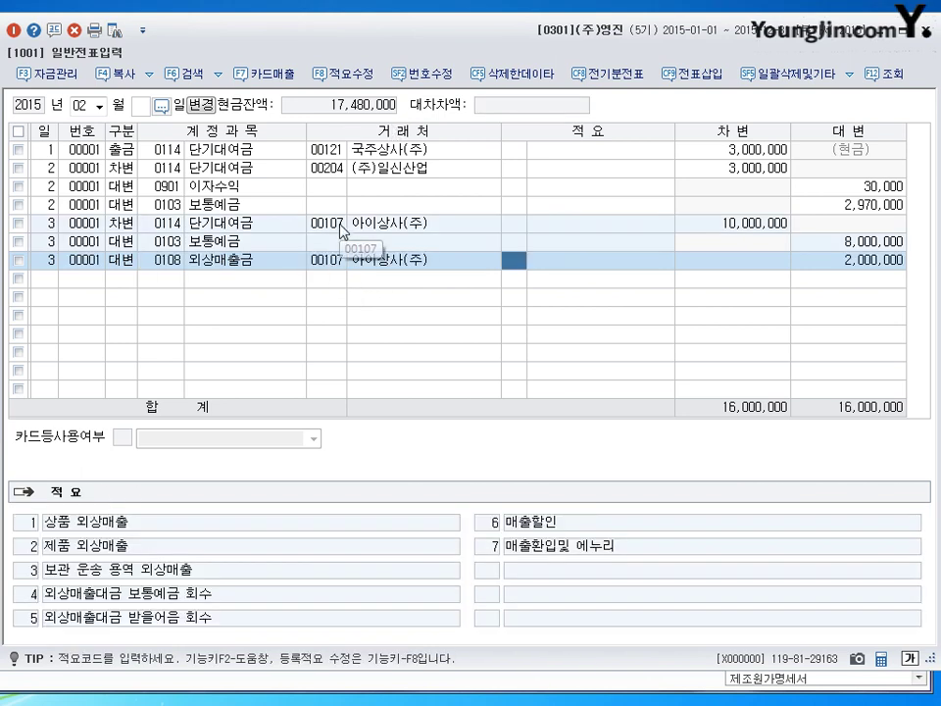
# - Re-enter partner code 107 on the 외상매출금 line to confirm 아이상사(주)
pyautogui.click(339, 261)
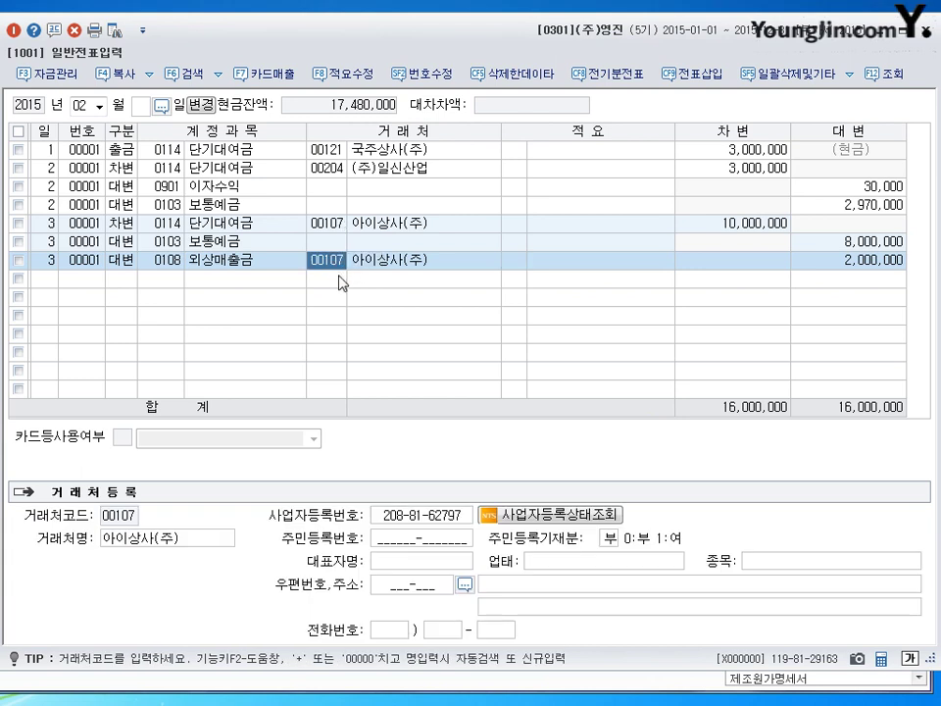
pyautogui.click(323, 244)
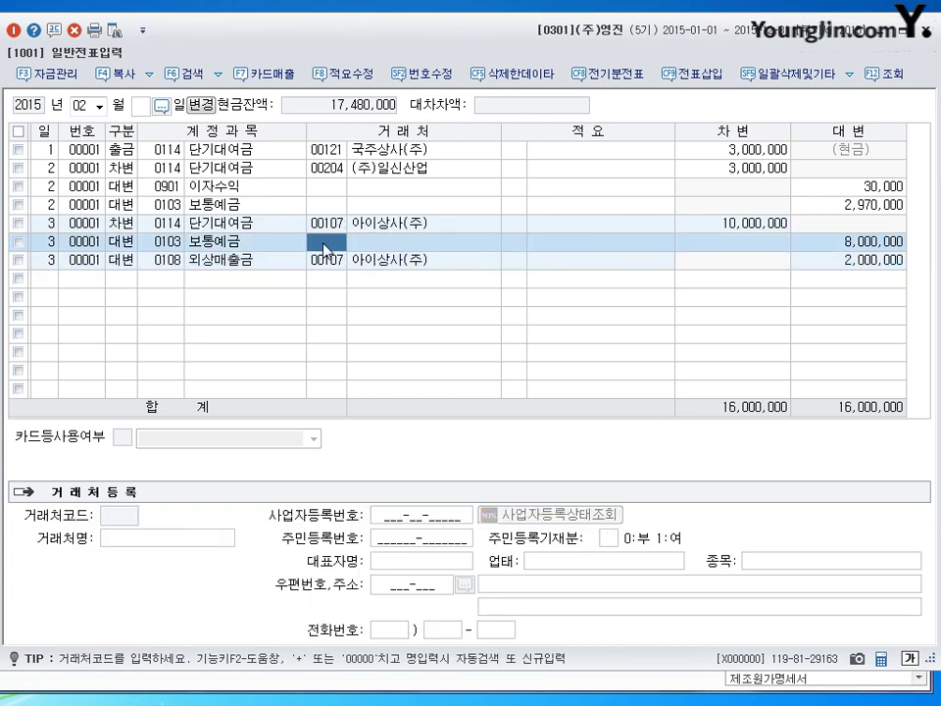
pyautogui.click(326, 261)
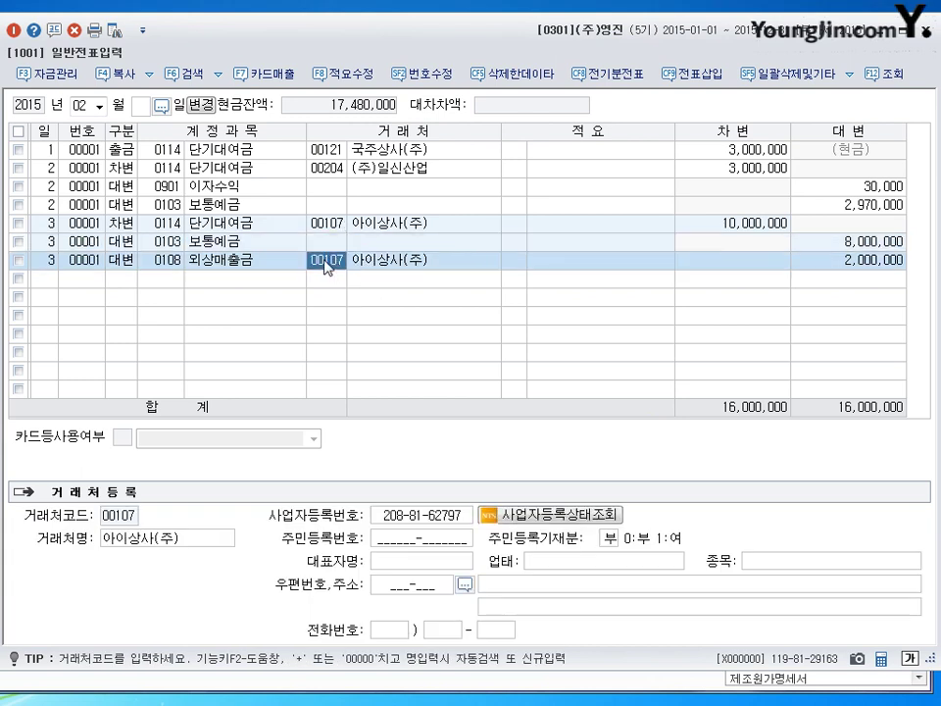
pyautogui.click(400, 263)
pyautogui.click(326, 260)
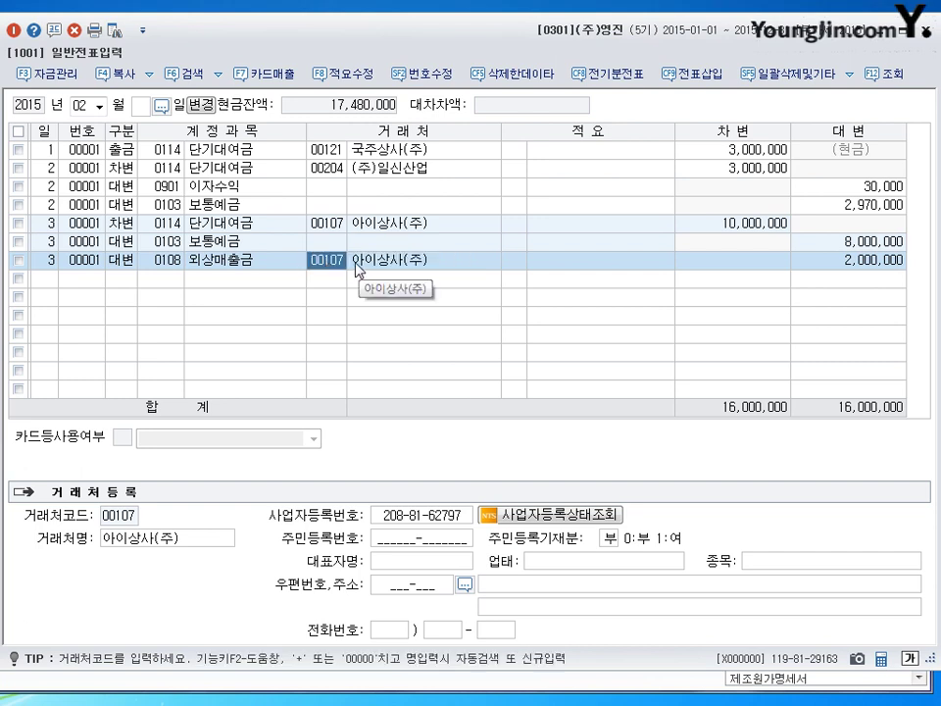
pyautogui.press('Tab')
pyautogui.press('Tab')
pyautogui.hotkey('shift', 'Tab')
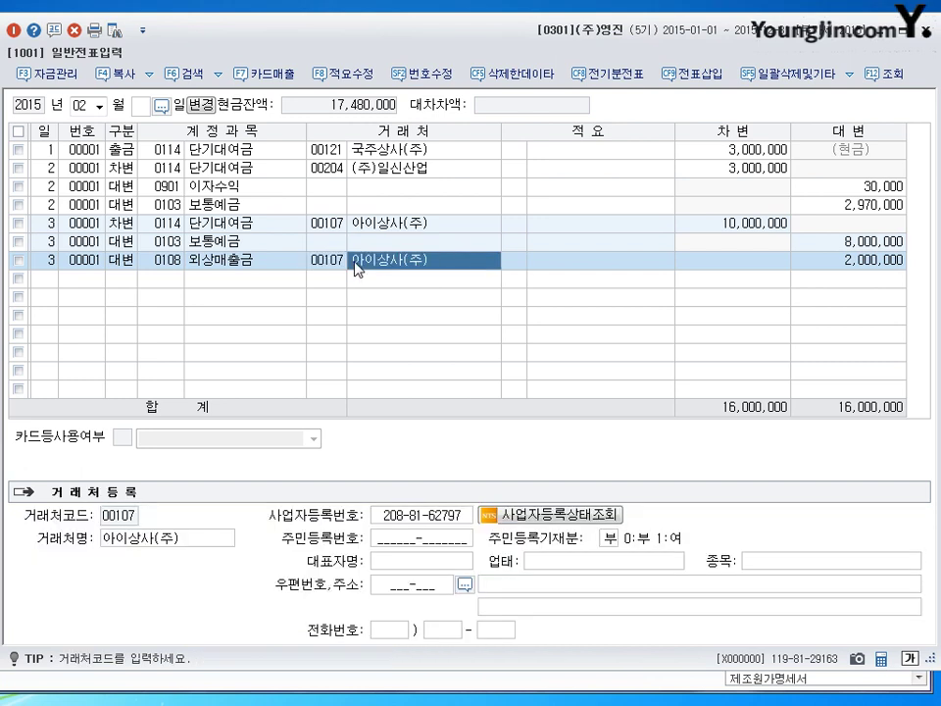
pyautogui.hotkey('shift', 'Tab')
pyautogui.press('BackSpace')
pyautogui.write('107')
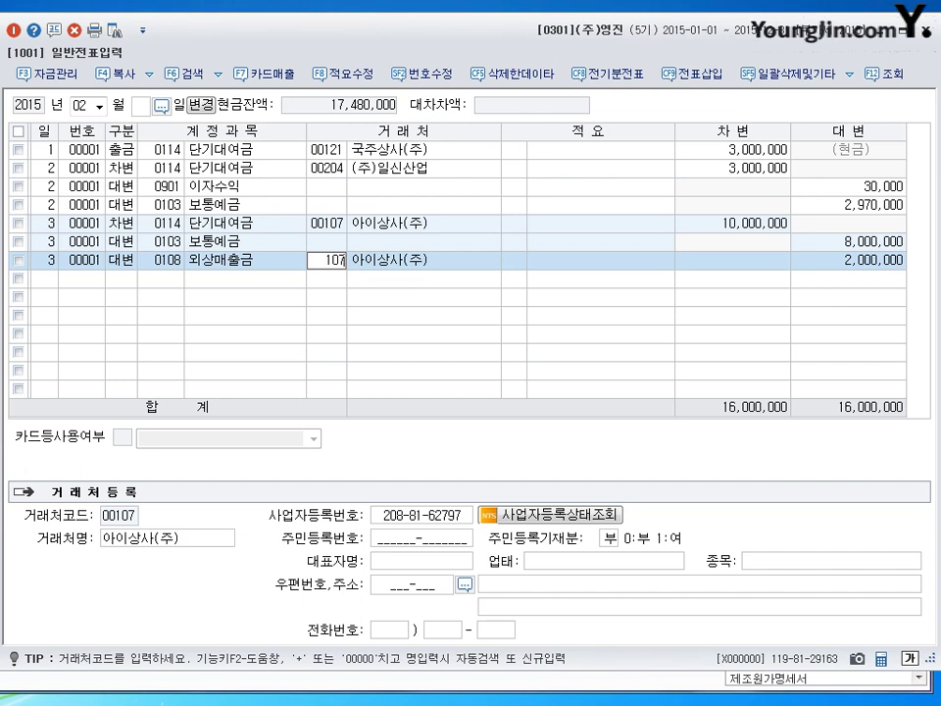
pyautogui.press('Return')
pyautogui.press('Return')
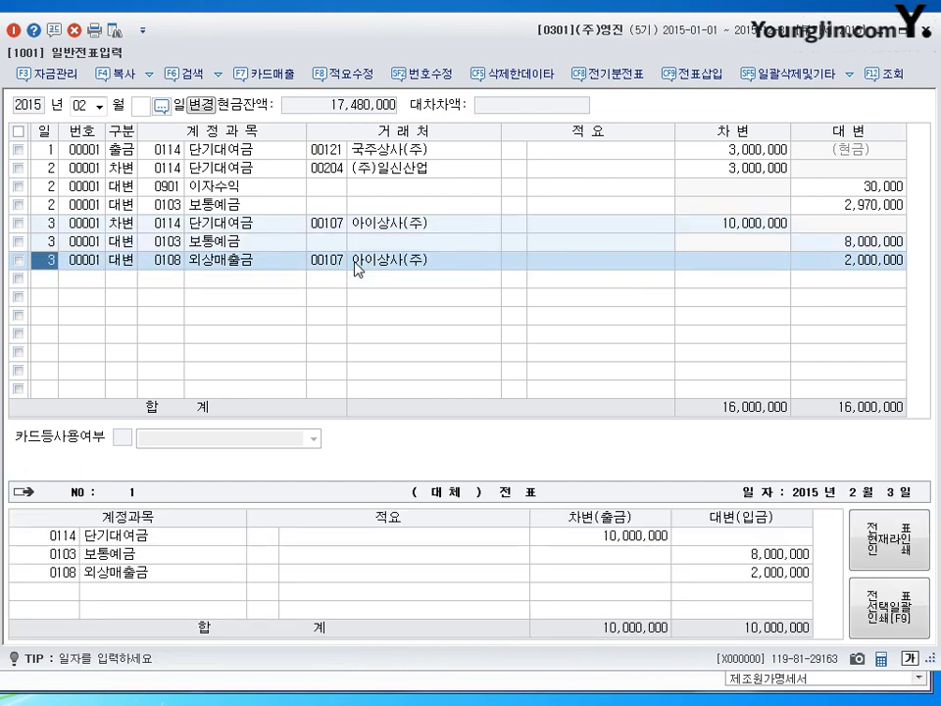
pyautogui.click(355, 263)
pyautogui.press('Return')
pyautogui.press('Return')
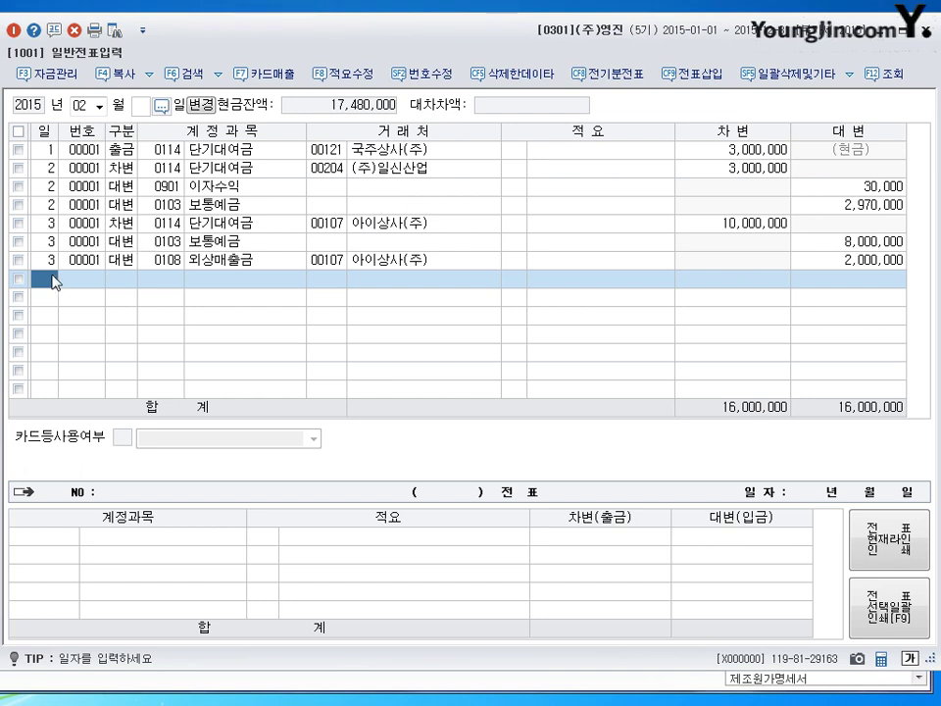
# - Enter day 4 in the 일 cell of the new voucher row
pyautogui.write('4')
pyautogui.press('Return')
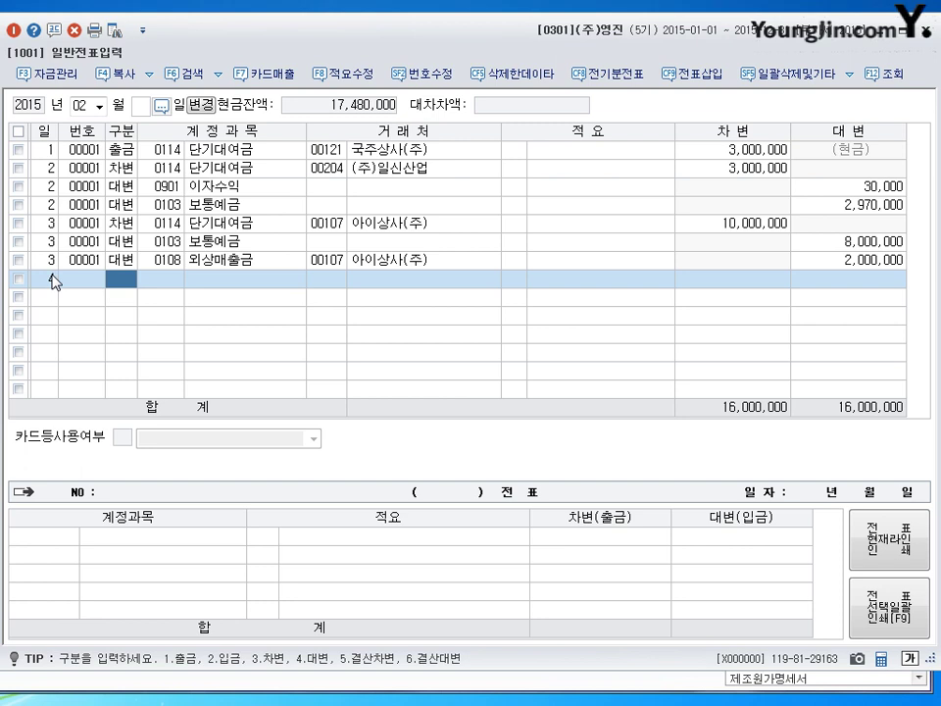
pyautogui.write('4')
# - Bring up the Notepad disposal note and review its 감가상각누계액 and 유형자산 cost lines
pyautogui.hotkey('alt', 'Tab')
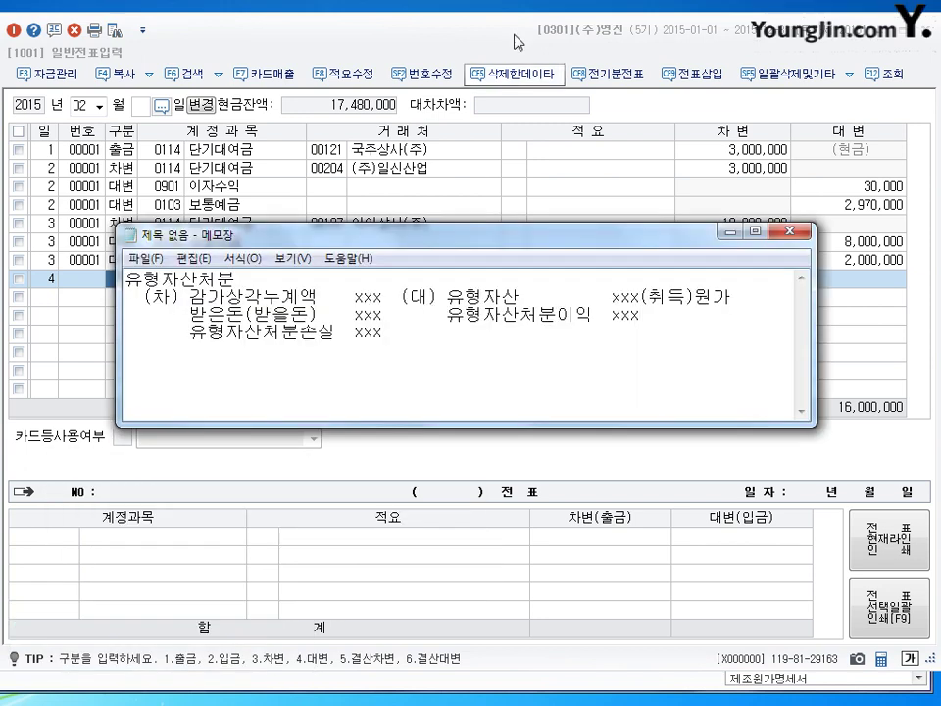
pyautogui.moveTo(555, 235); pyautogui.dragTo(542, 169)
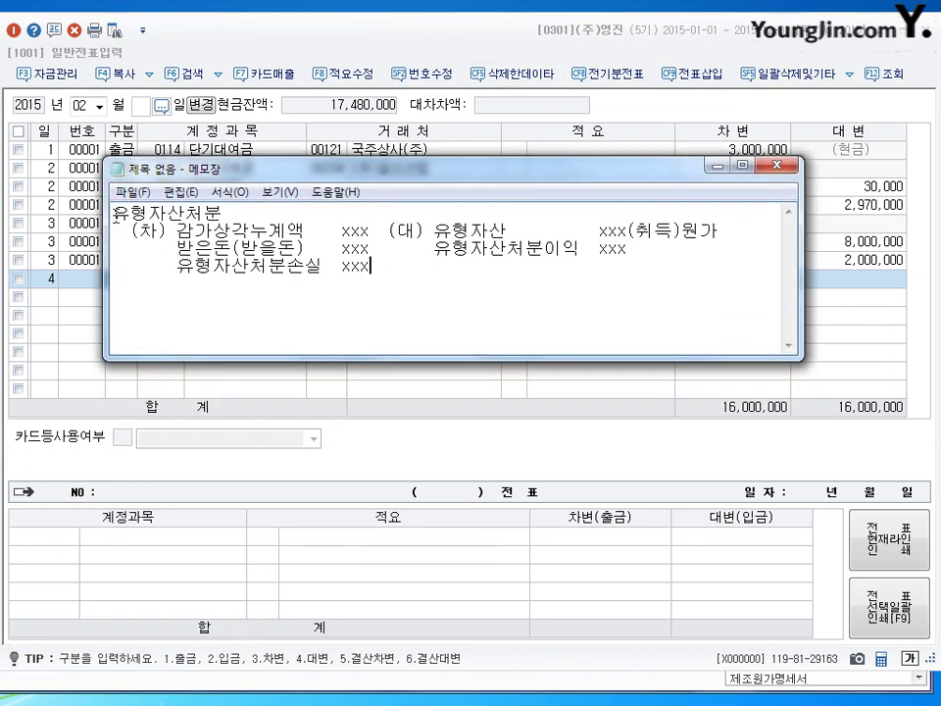
pyautogui.moveTo(114, 213); pyautogui.dragTo(704, 269)
pyautogui.click(510, 256)
pyautogui.click(246, 211)
pyautogui.moveTo(176, 232); pyautogui.dragTo(368, 231)
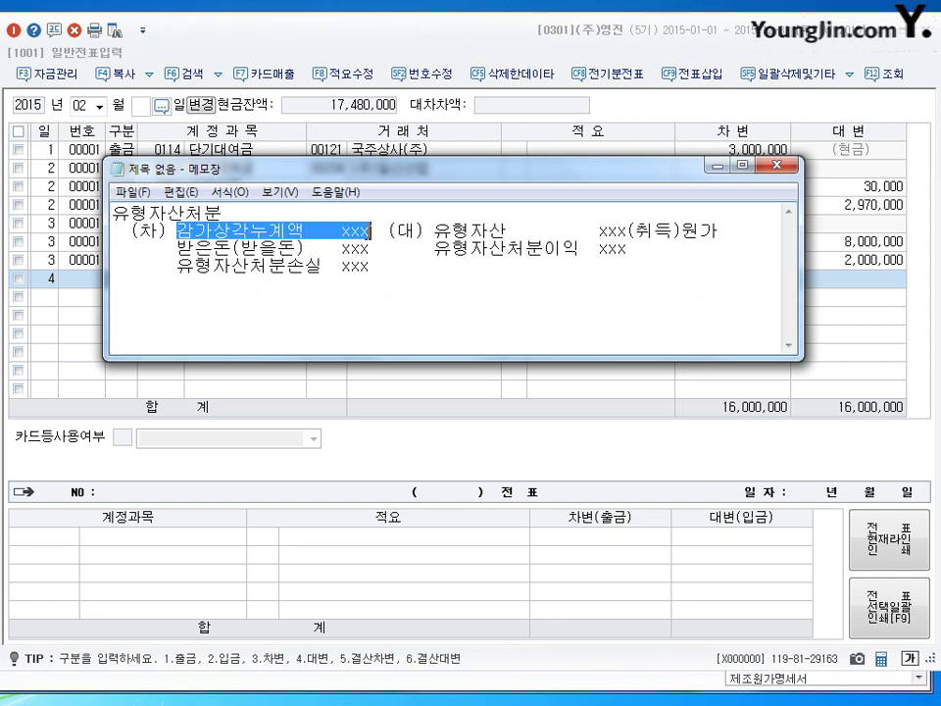
pyautogui.click(231, 265)
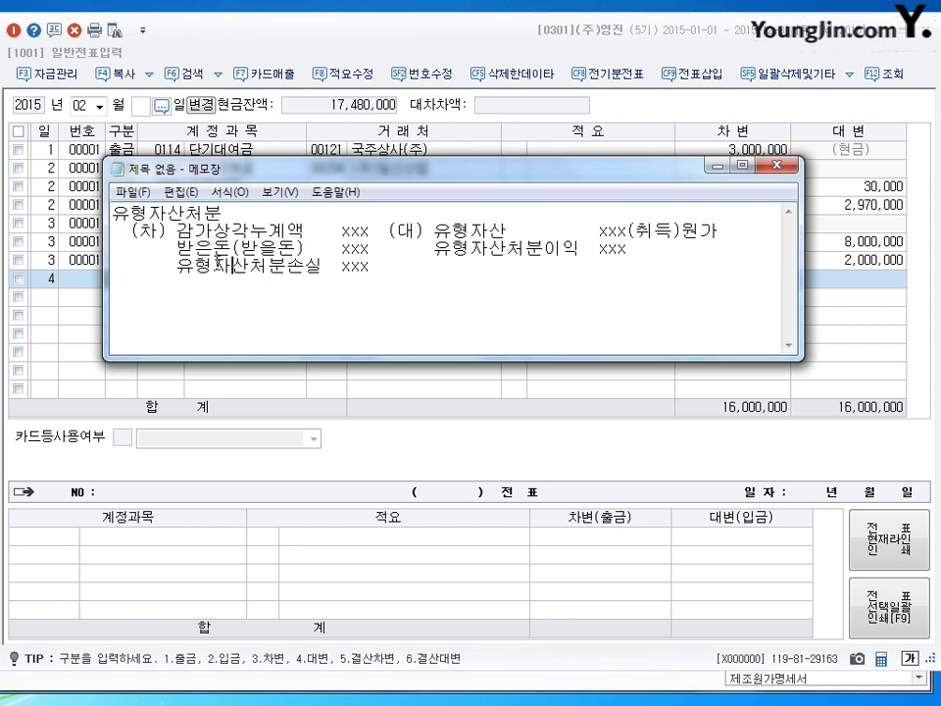
pyautogui.moveTo(177, 230); pyautogui.dragTo(361, 230)
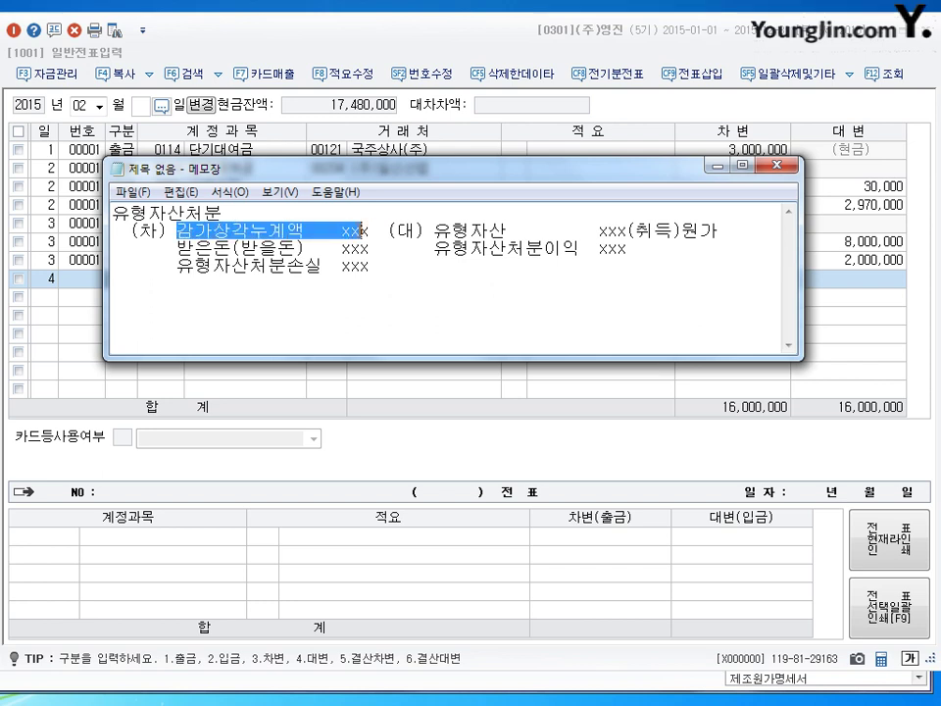
pyautogui.click(414, 263)
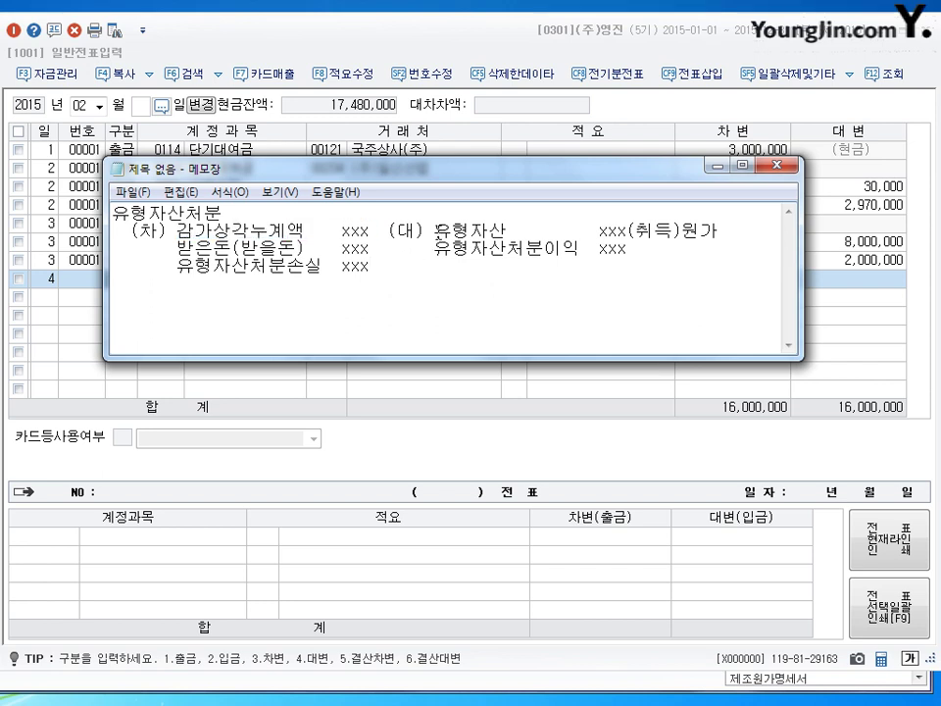
pyautogui.moveTo(437, 230); pyautogui.dragTo(724, 233)
pyautogui.click(719, 234)
pyautogui.click(602, 236)
pyautogui.moveTo(601, 230); pyautogui.dragTo(629, 232)
pyautogui.click(629, 232)
# - Review the 받은돈, 유형자산처분이익 and 처분손실 lines, then minimize Notepad
pyautogui.moveTo(178, 247); pyautogui.dragTo(370, 248)
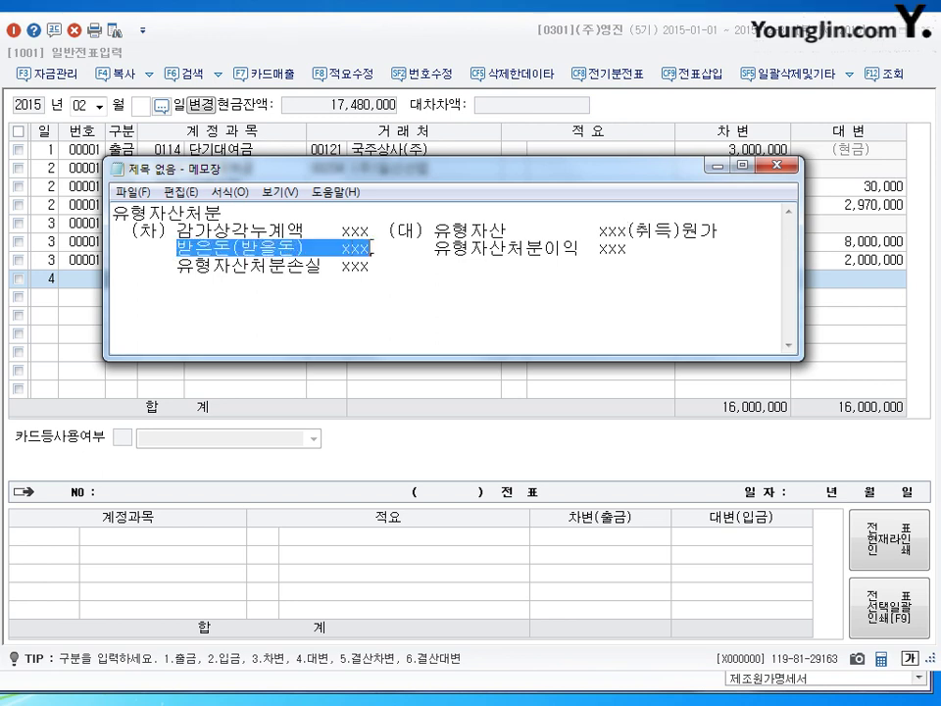
pyautogui.click(444, 304)
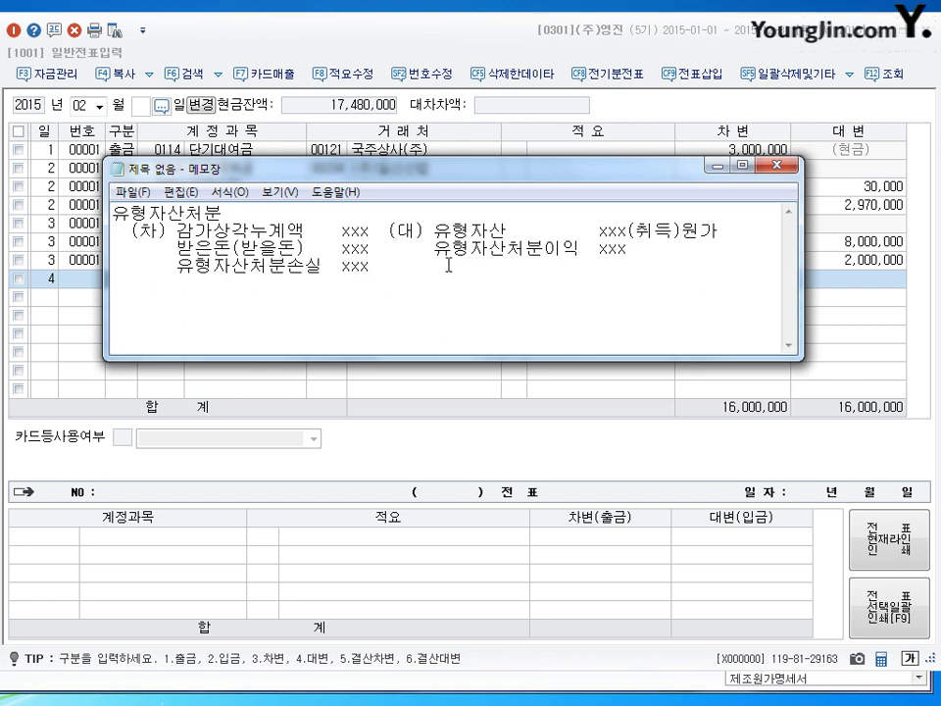
pyautogui.moveTo(435, 248); pyautogui.dragTo(668, 243)
pyautogui.click(645, 248)
pyautogui.click(321, 249)
pyautogui.moveTo(175, 267); pyautogui.dragTo(361, 267)
pyautogui.click(401, 296)
pyautogui.click(716, 169)
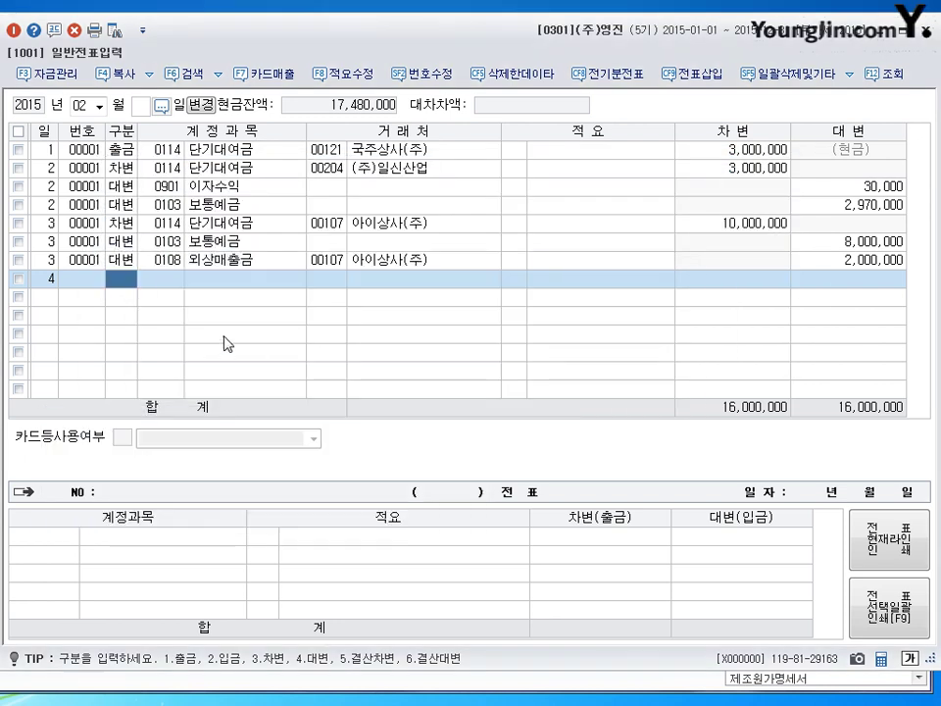
# - Debit 0209 감가상각누계액 4,200,000 on the day-4 voucher
pyautogui.write('3')
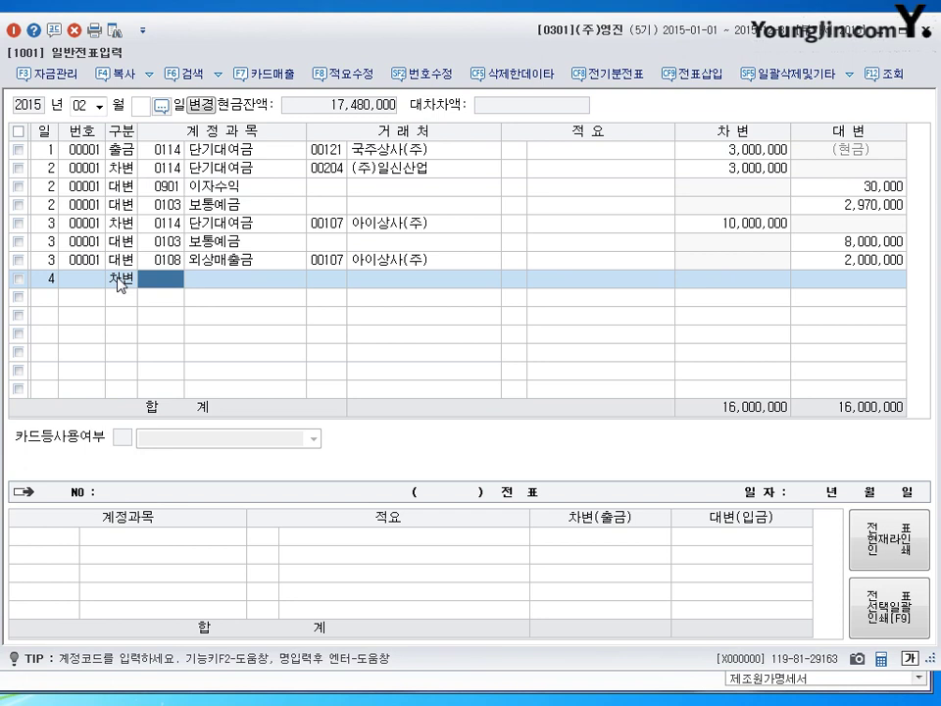
pyautogui.write('감ㄱㅐ')
pyautogui.press('Return')
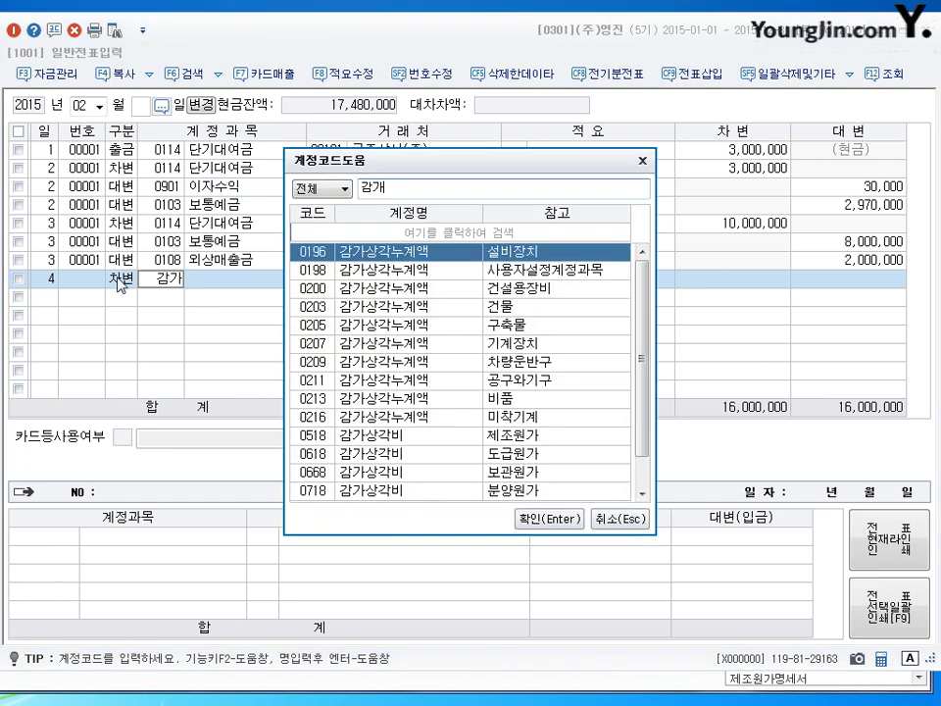
pyautogui.press('Down')
pyautogui.press('Down')
pyautogui.press('Down')
pyautogui.press('Down')
pyautogui.press('Down')
pyautogui.press('Down')
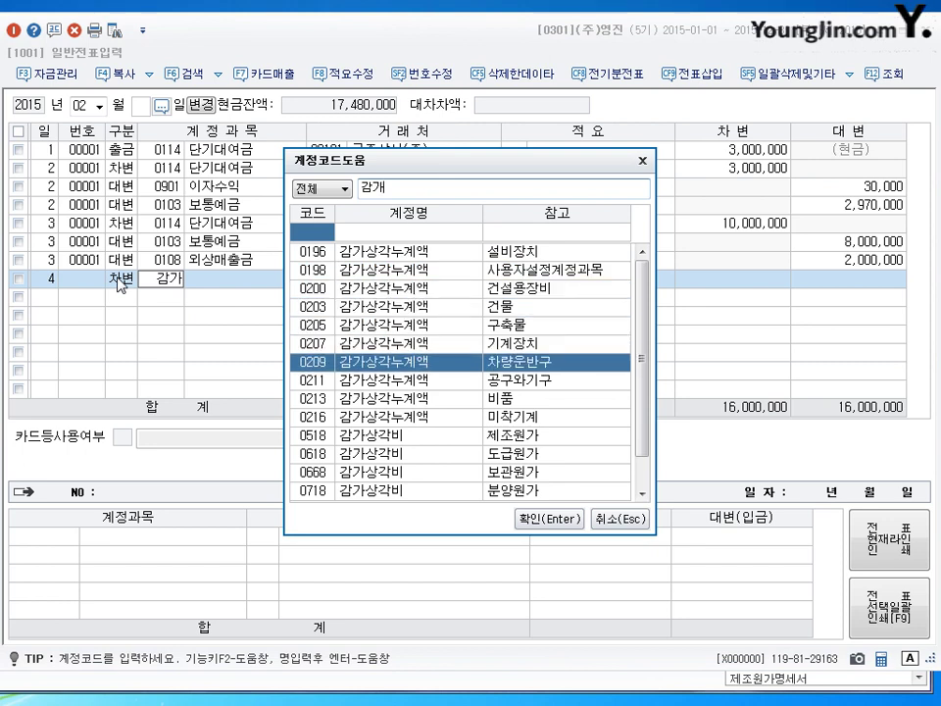
pyautogui.press('BackSpace')
pyautogui.write('ㅏ')
pyautogui.press('Escape')
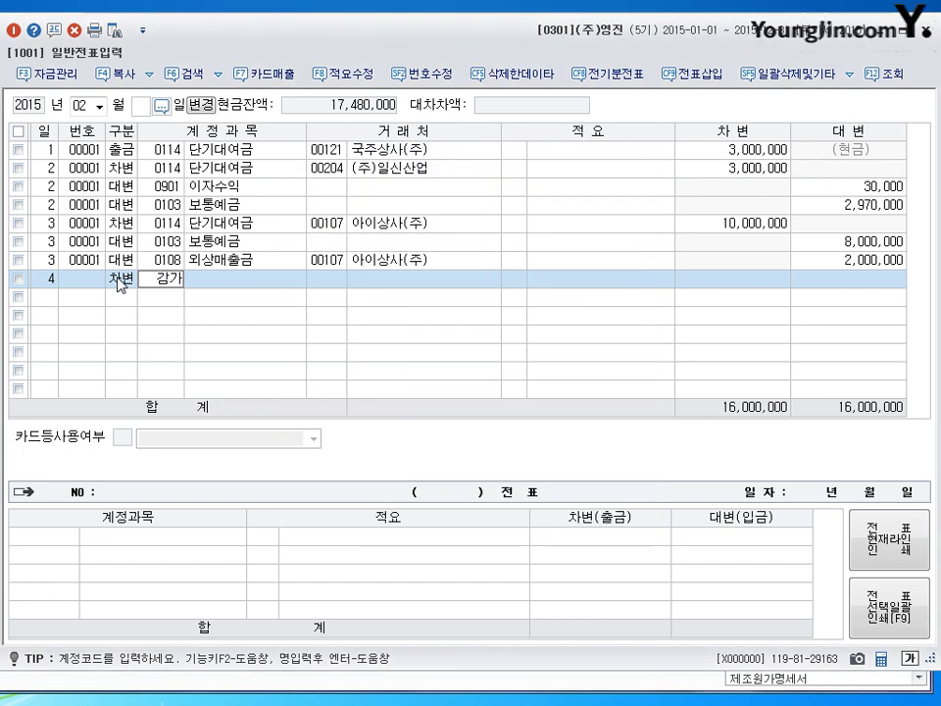
pyautogui.press('Return')
pyautogui.press('Return')
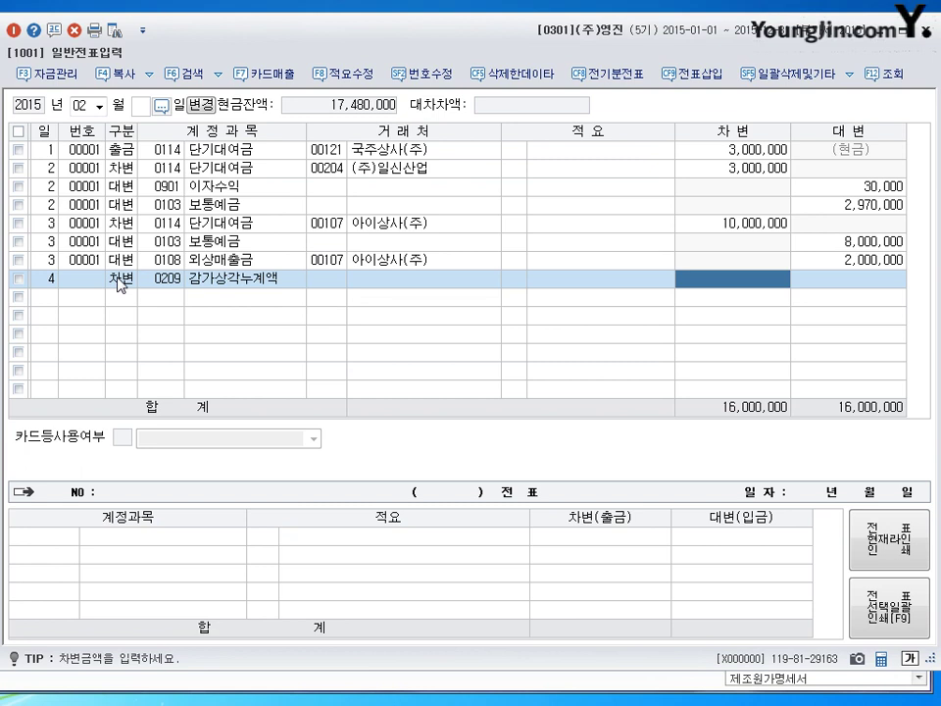
pyautogui.write('4200000')
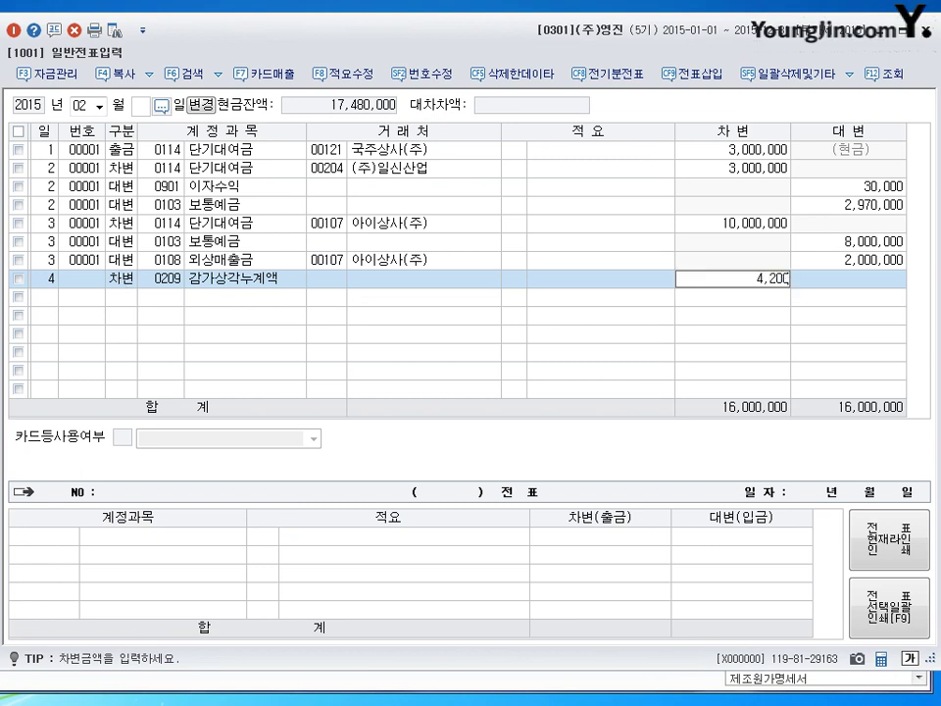
pyautogui.press('Return')
# - Debit 0120 미수금 1,500,000 with client (주)유담상사
pyautogui.write('3')
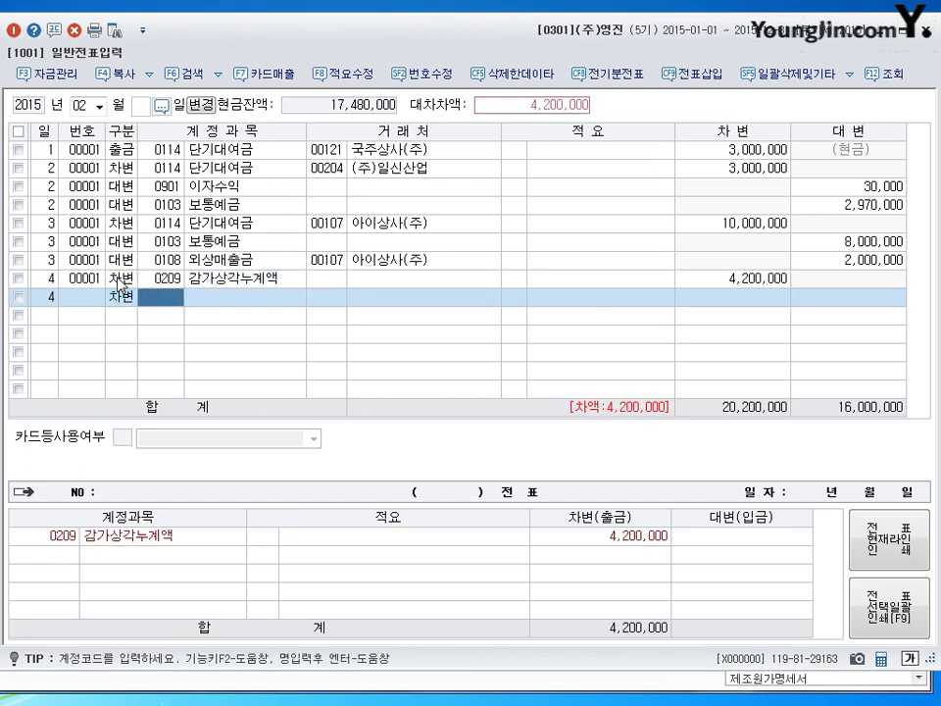
pyautogui.write('0120')
pyautogui.press('Return')
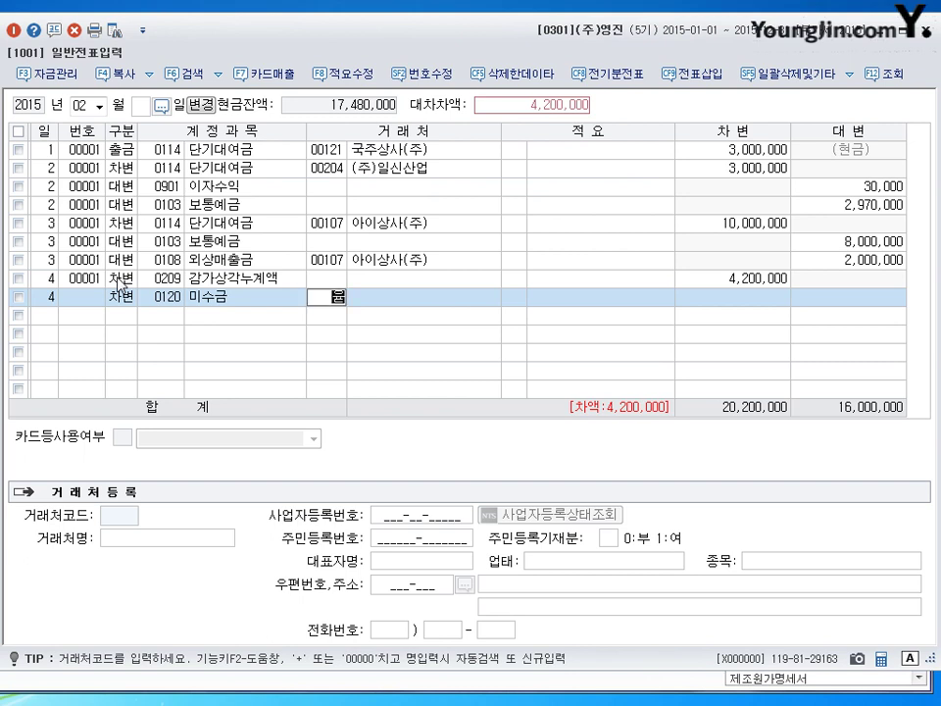
pyautogui.write('유담')
pyautogui.press('Return')
pyautogui.press('Return')
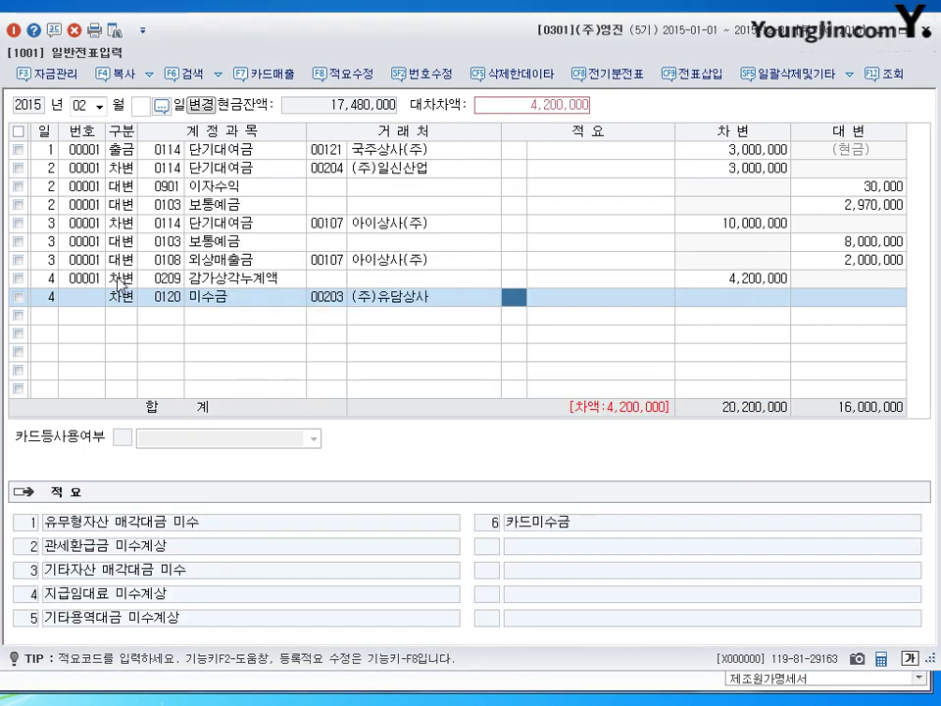
pyautogui.press('Return')
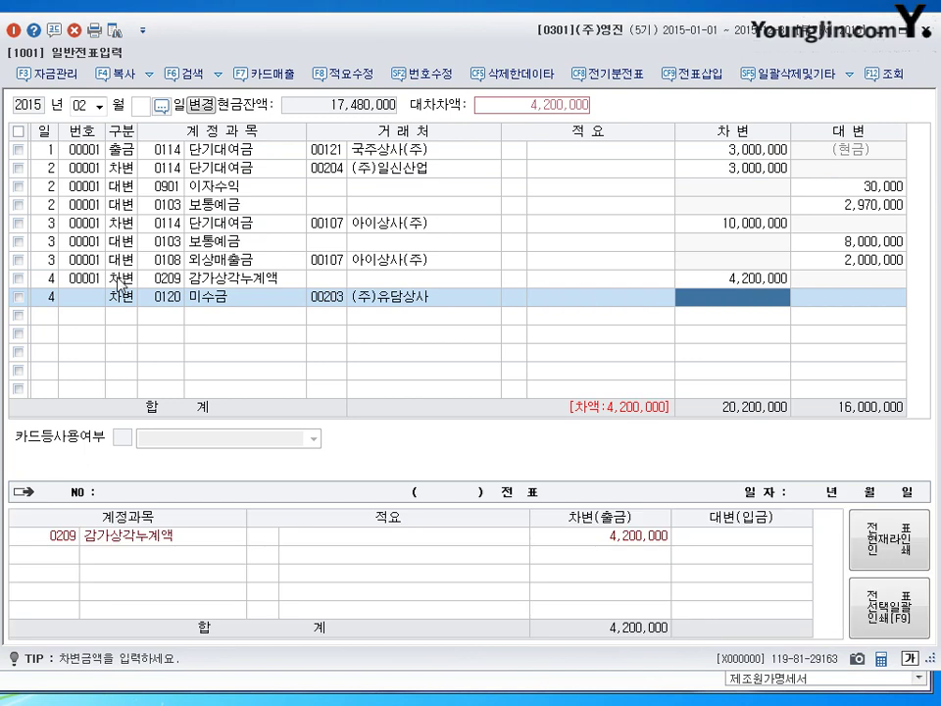
pyautogui.write('1500000')
pyautogui.press('Return')
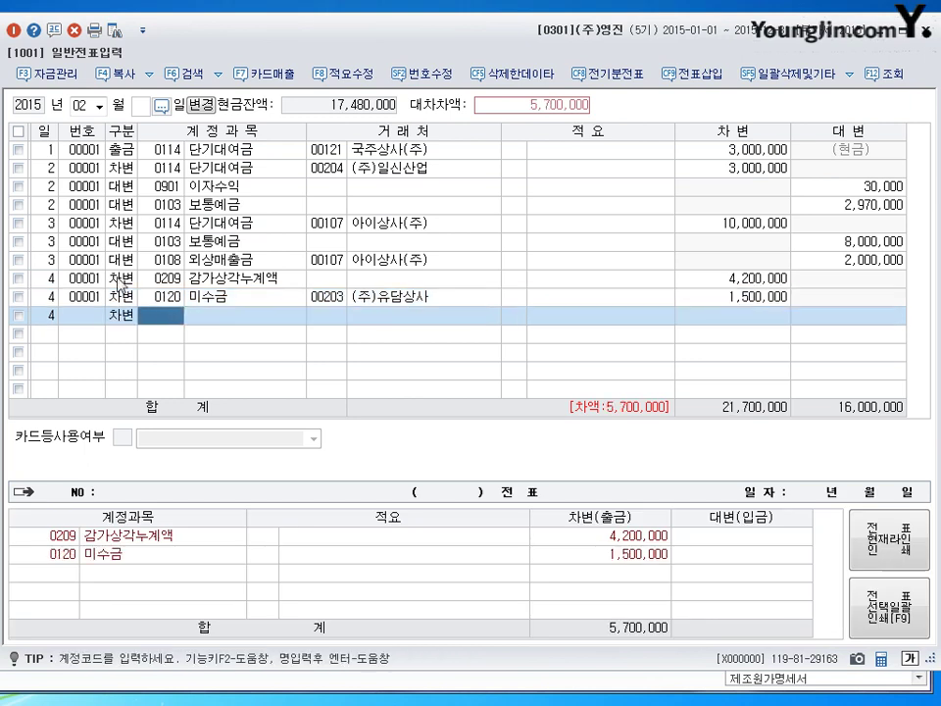
# - Debit 0970 유형자산처분손실 300,000 and credit 0208 차량운반구 the balancing 6,000,000
pyautogui.write('0970')
pyautogui.press('Return')
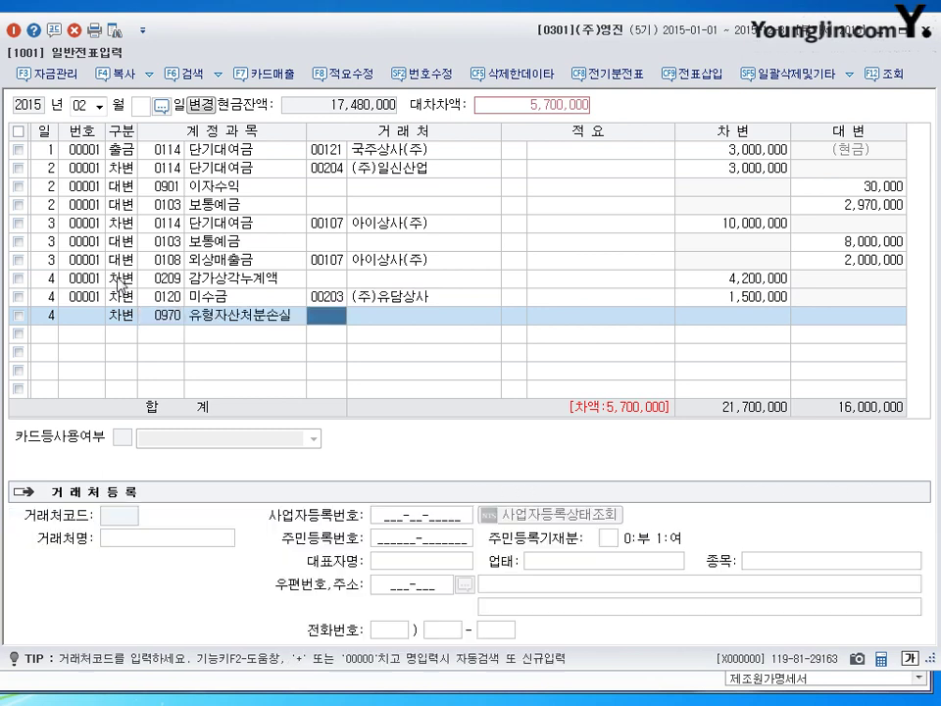
pyautogui.press('Return')
pyautogui.press('Return')
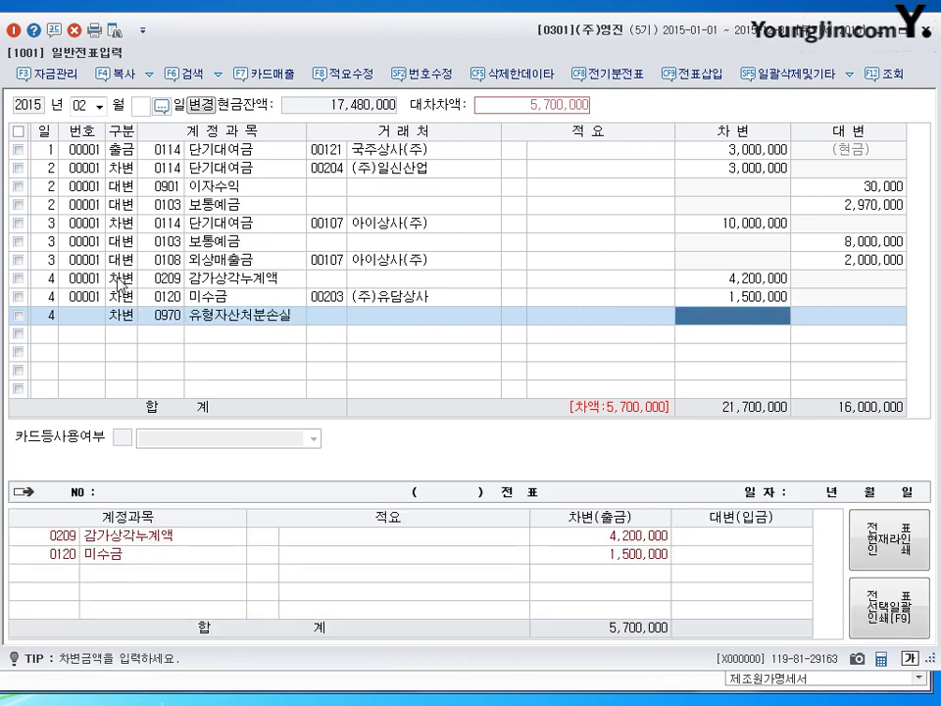
pyautogui.write('300000')
pyautogui.press('Return')
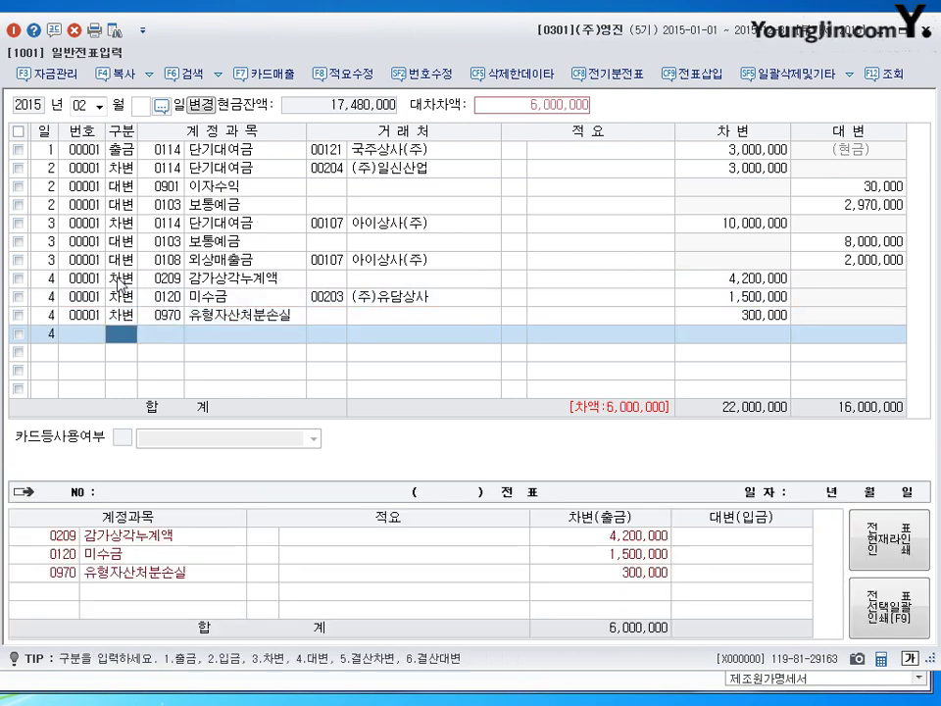
pyautogui.write('40208')
pyautogui.press('Return')
pyautogui.press('Return')
pyautogui.press('Return')
pyautogui.press('Return')
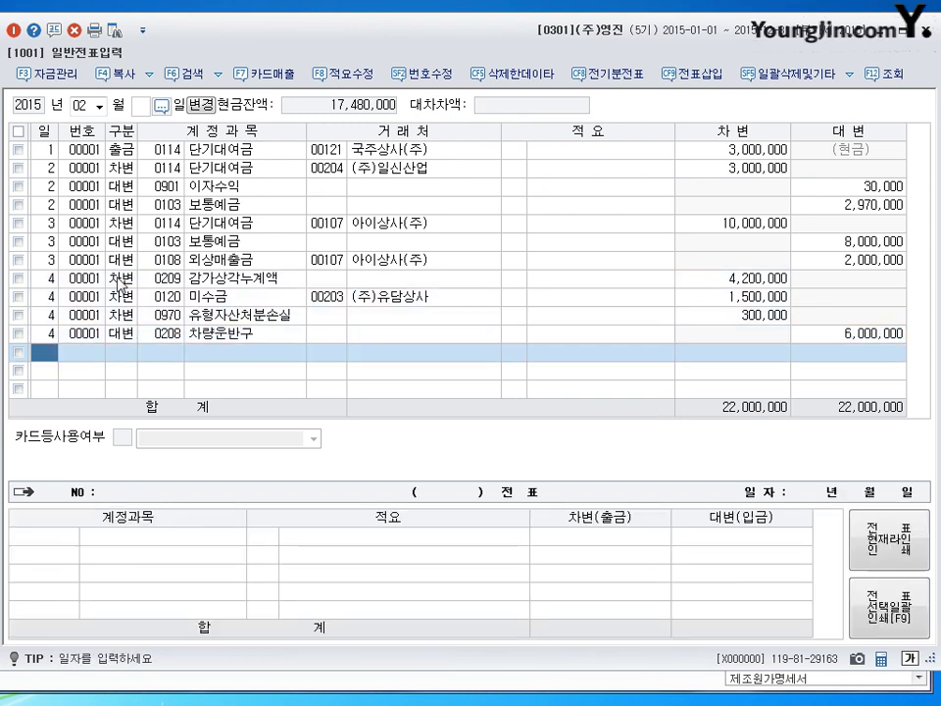
pyautogui.write('5')
pyautogui.press('Return')
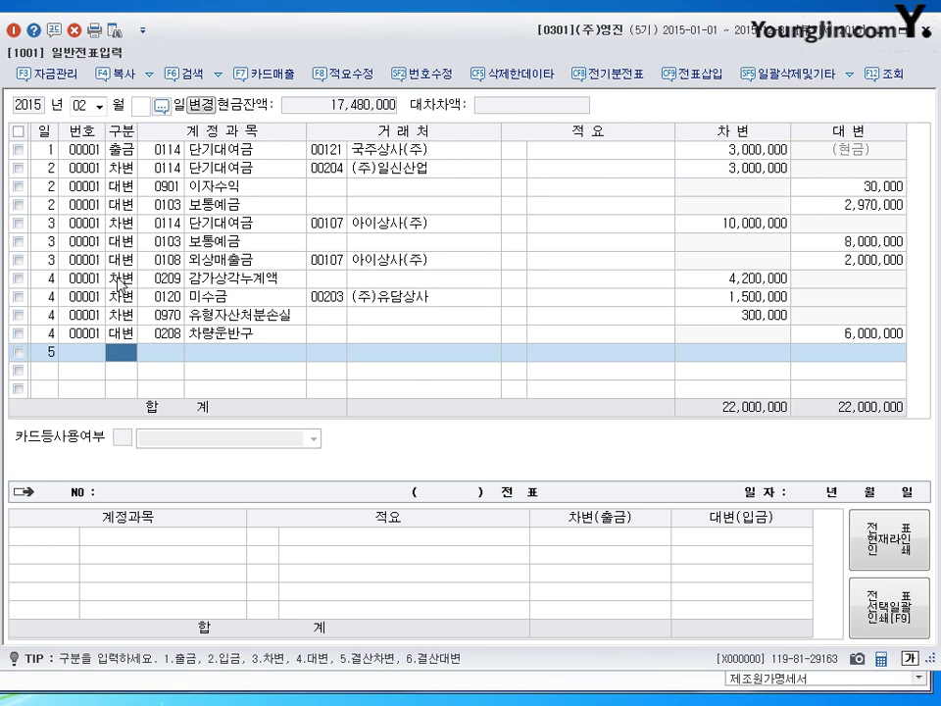
# - Debit 0207 감가상각누계액 15,000,000 on the day-5 voucher
pyautogui.write('3')
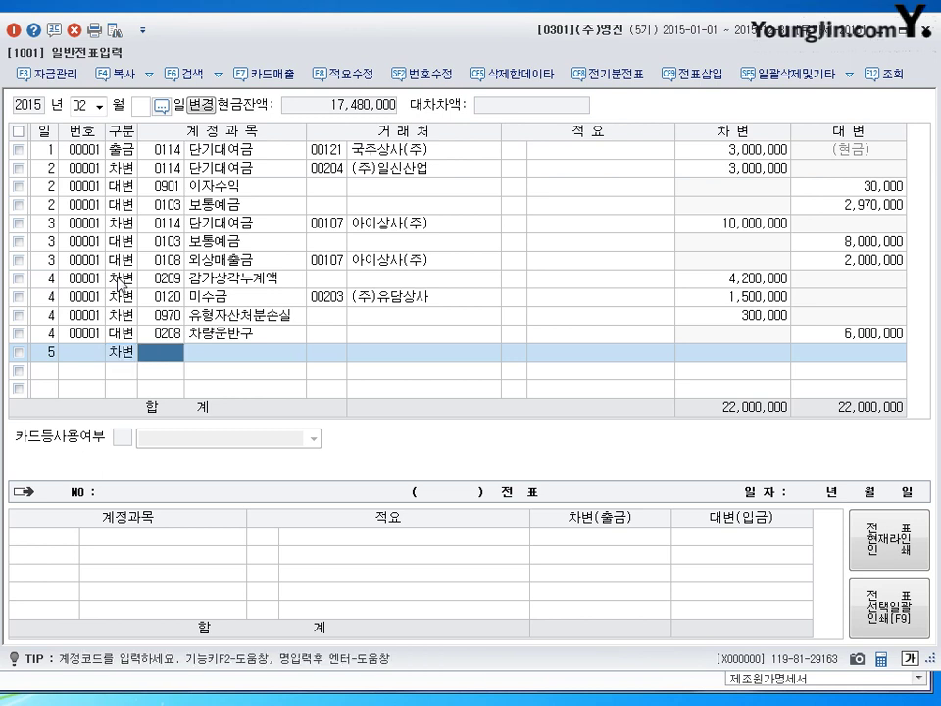
pyautogui.write('0207')
pyautogui.press('Return')
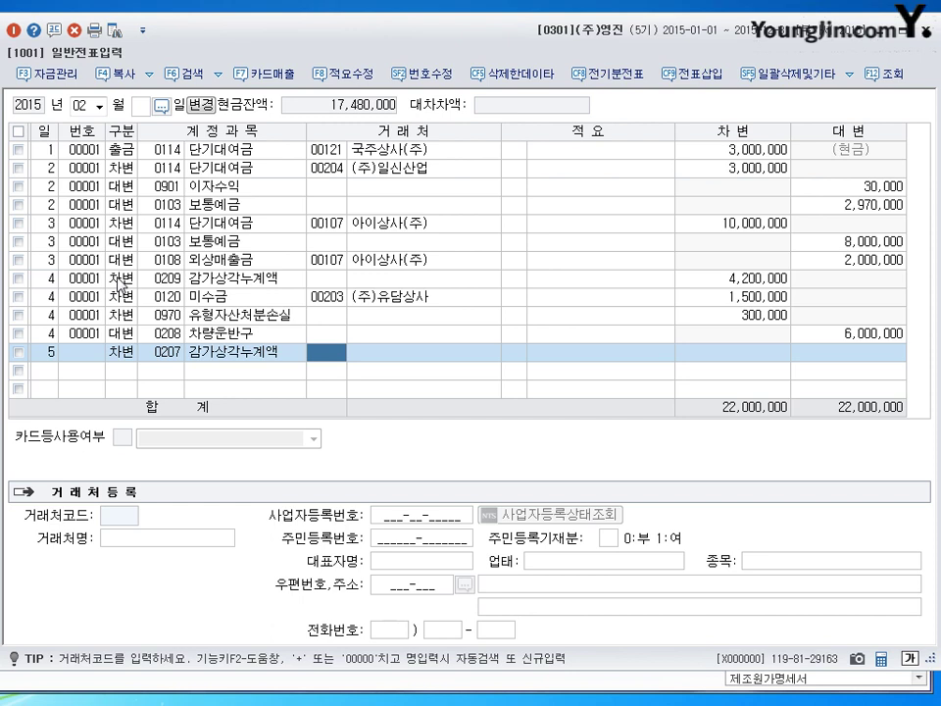
pyautogui.press('Return')
pyautogui.press('Return')
pyautogui.write('15000000')
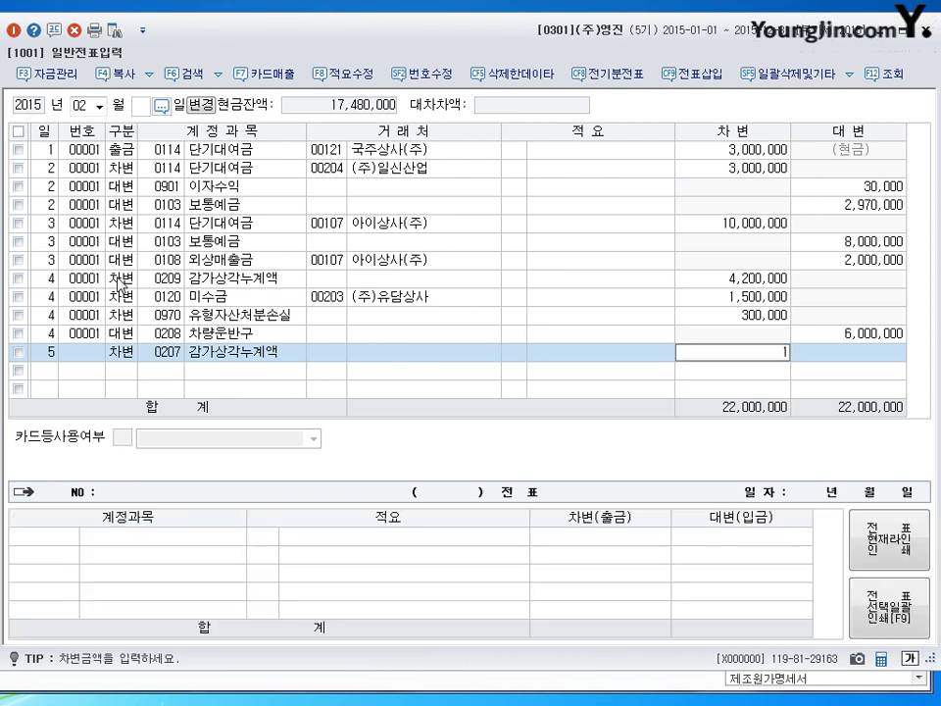
pyautogui.press('Return')
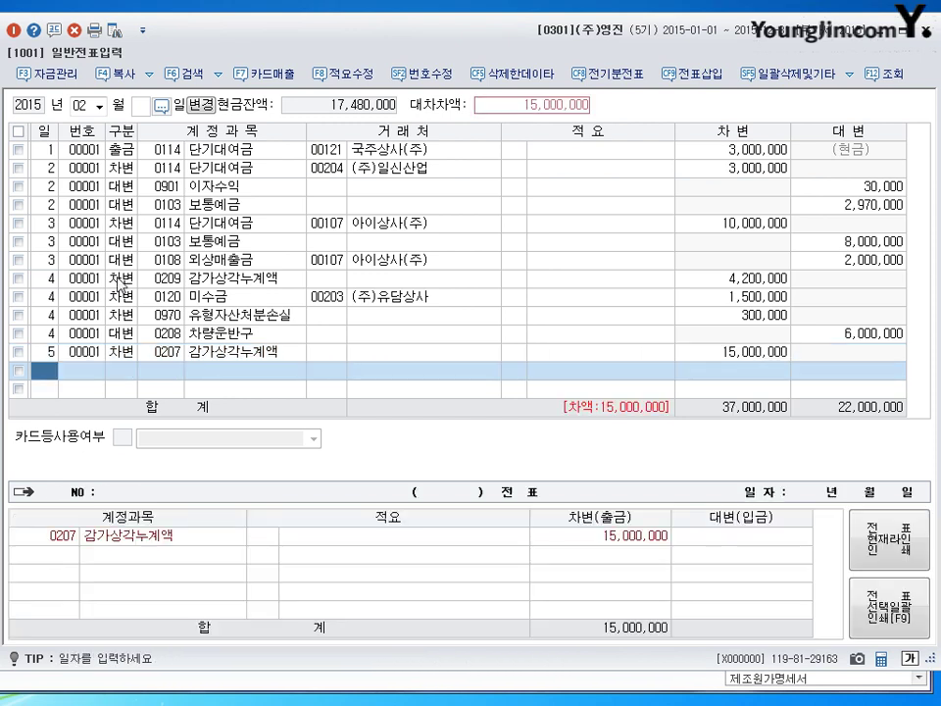
pyautogui.write('5')
pyautogui.press('Return')
# - Debit 0120 미수금 10,000,000 with client (주)신구
pyautogui.write('3')
pyautogui.press('Return')
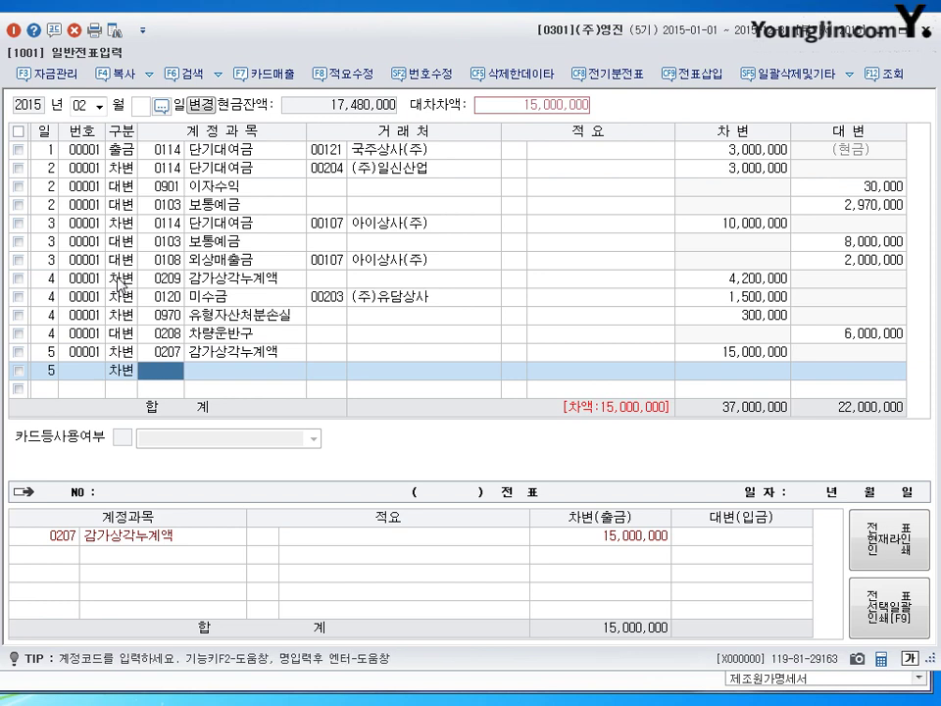
pyautogui.write('120')
pyautogui.press('Return')
pyautogui.write('신ㄱ')
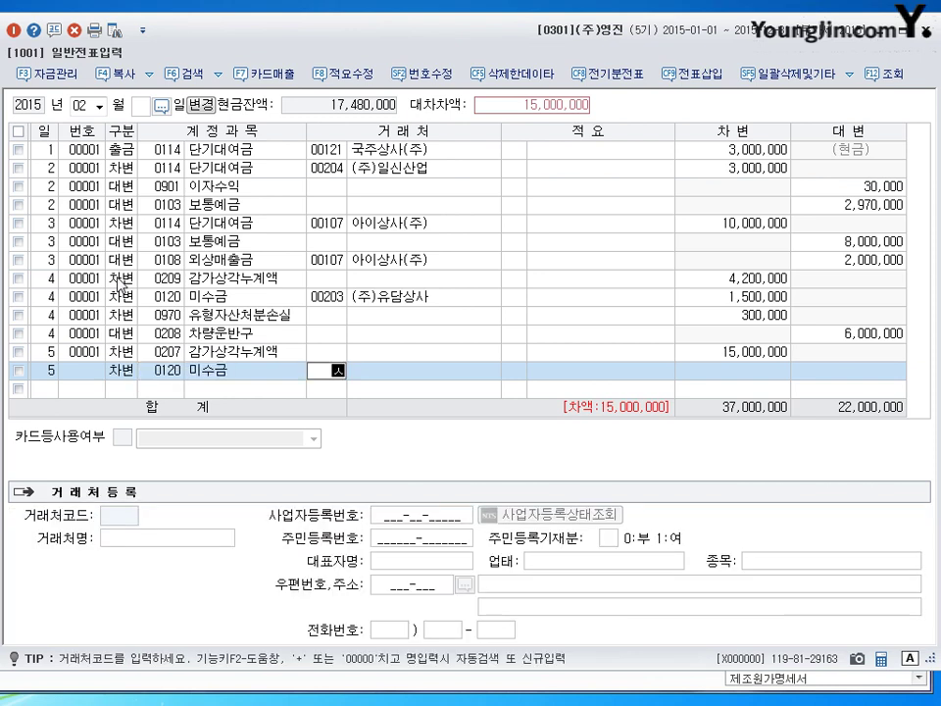
pyautogui.write('ㅜ')
pyautogui.press('Return')
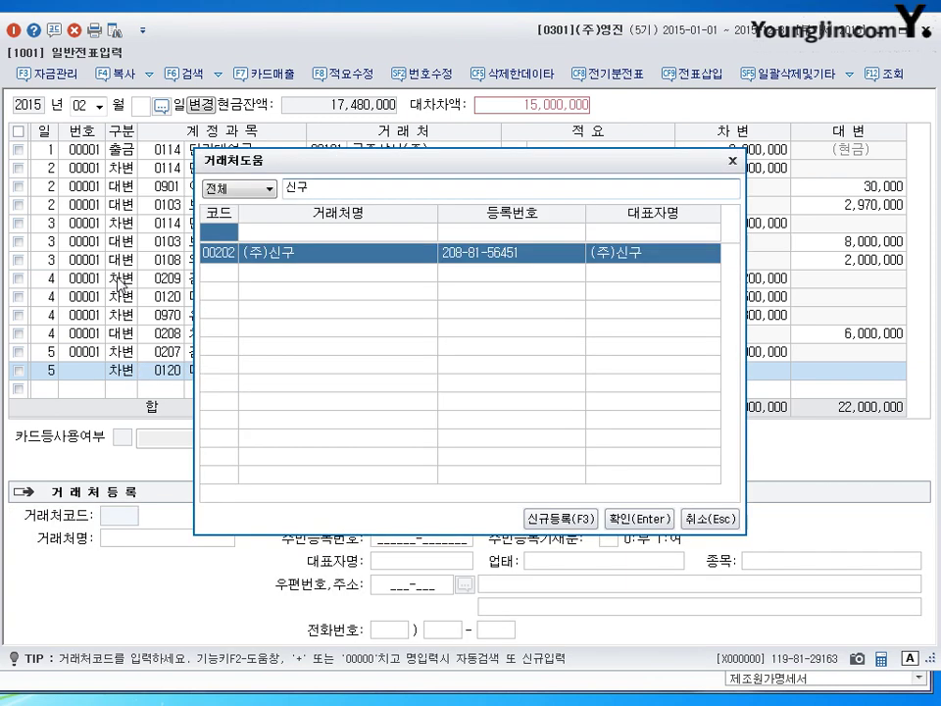
pyautogui.press('Return')
pyautogui.press('Return')
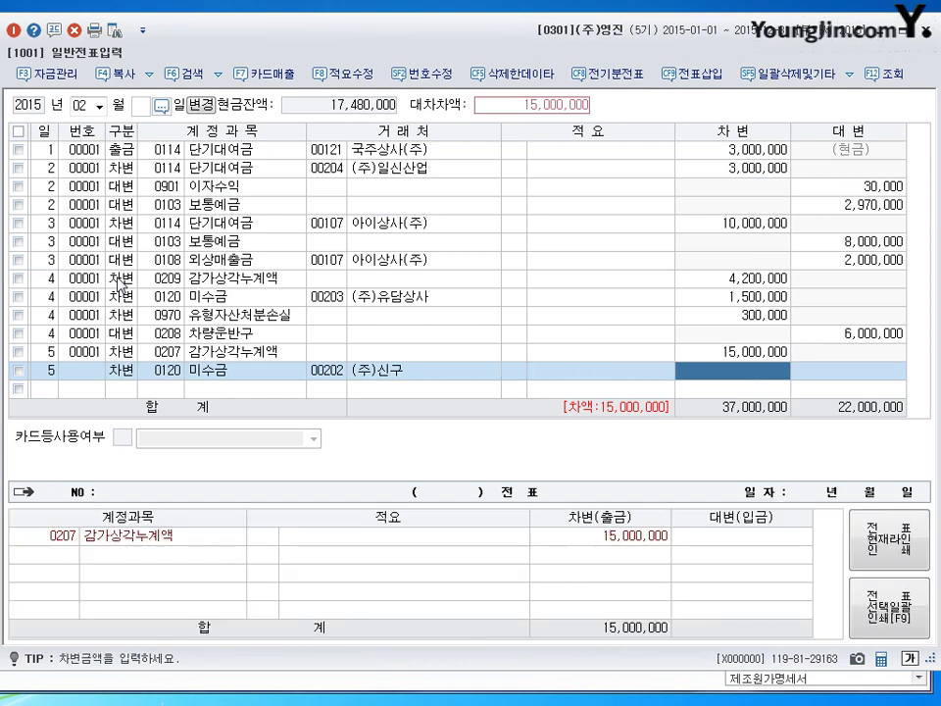
pyautogui.write('10000000')
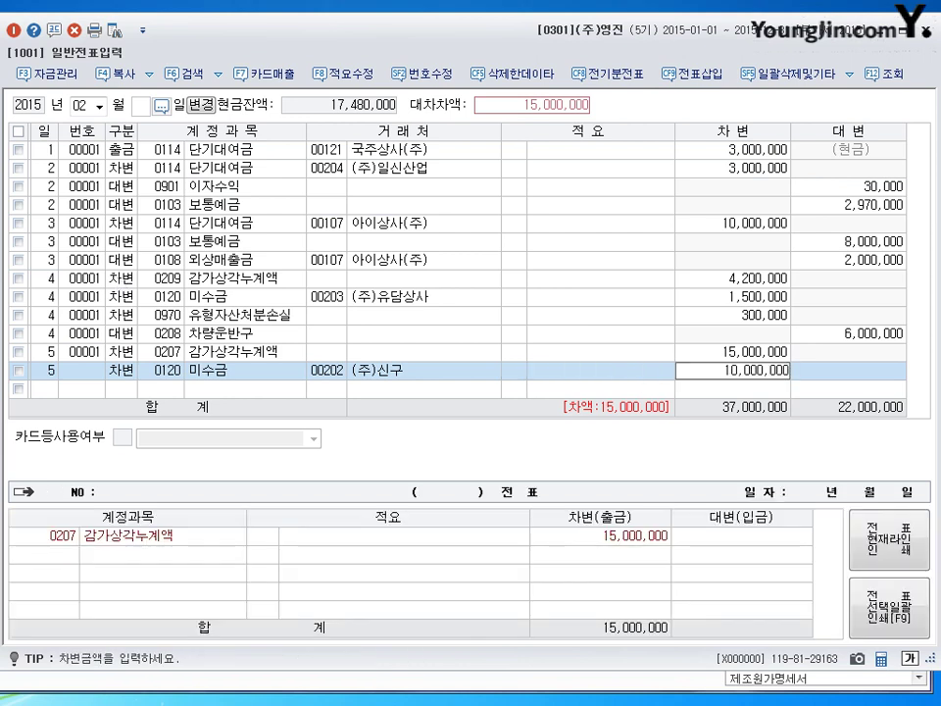
pyautogui.press('Return')
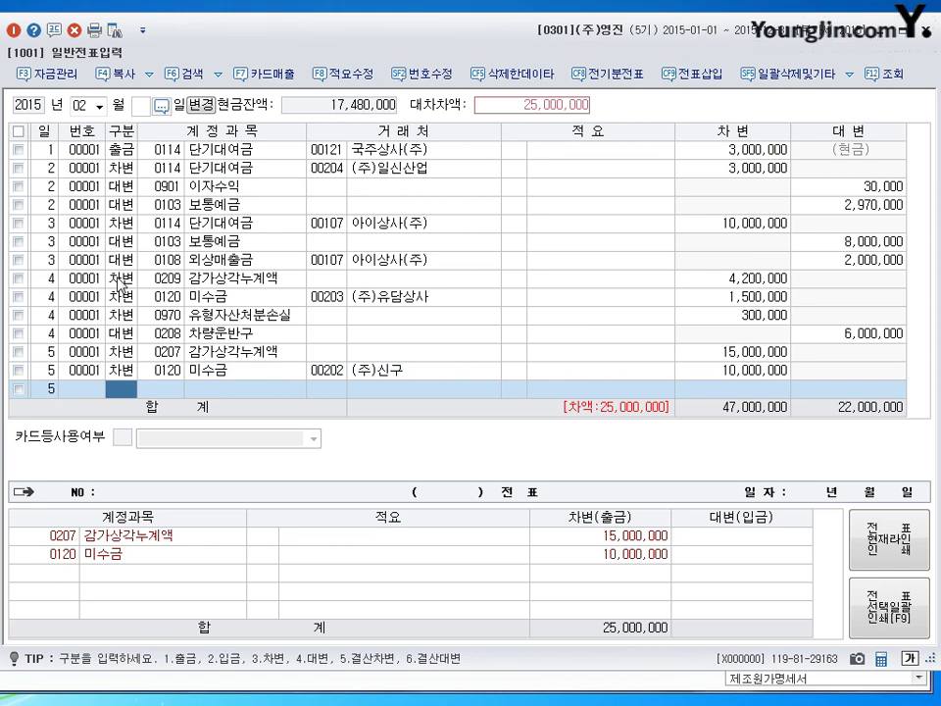
# - Credit 0206 기계장치 20,000,000 on the day-5 voucher
pyautogui.write('4')
pyautogui.press('Return')
pyautogui.write('206')
pyautogui.press('Return')
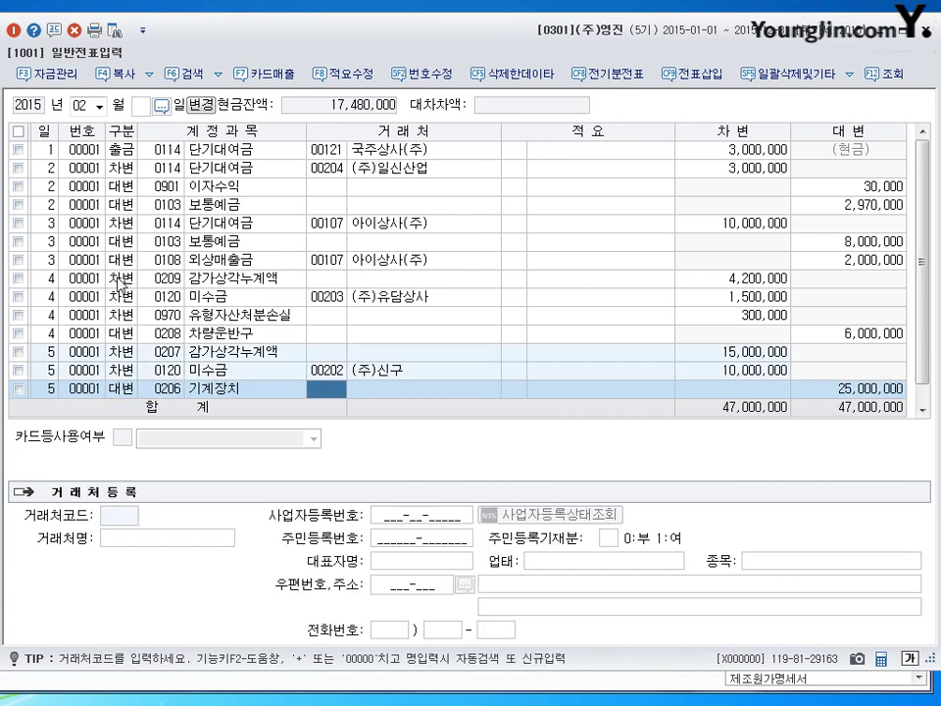
pyautogui.press('Return')
pyautogui.press('Return')
pyautogui.write('20000000')
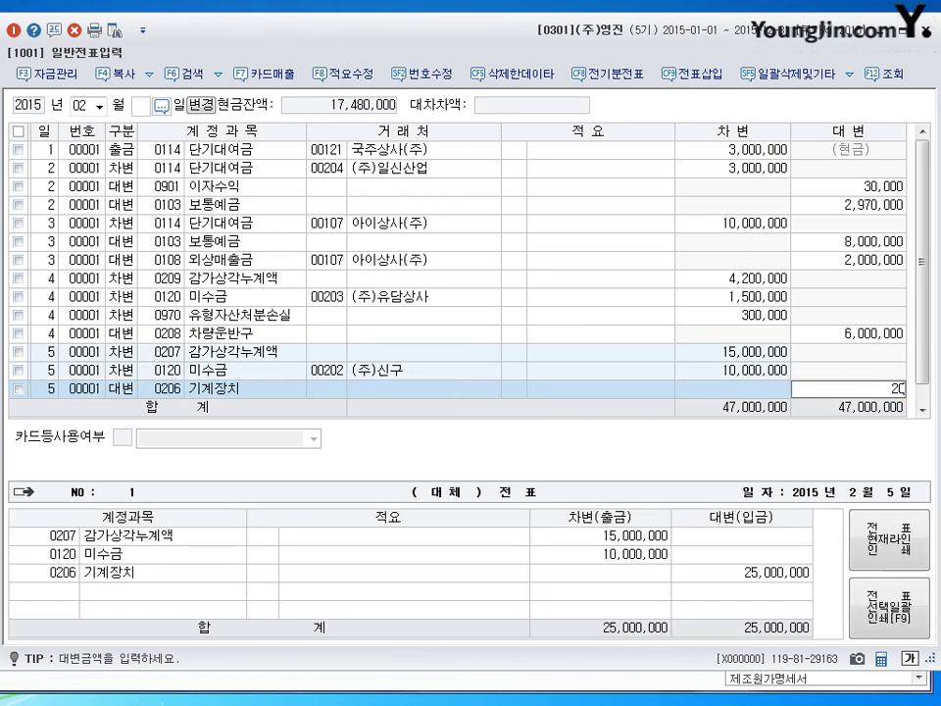
pyautogui.press('Return')
pyautogui.write('4')
# - Credit 0914 유형자산처분이익 5,000,000 and review the balanced day-5 voucher
pyautogui.press('Return')
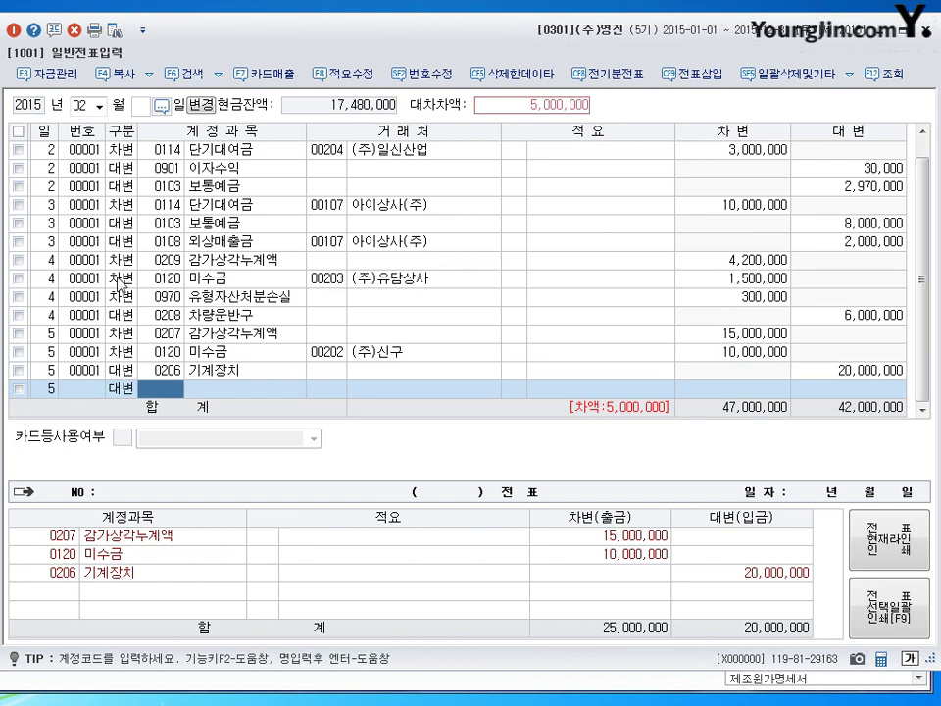
pyautogui.write('914')
pyautogui.press('Return')
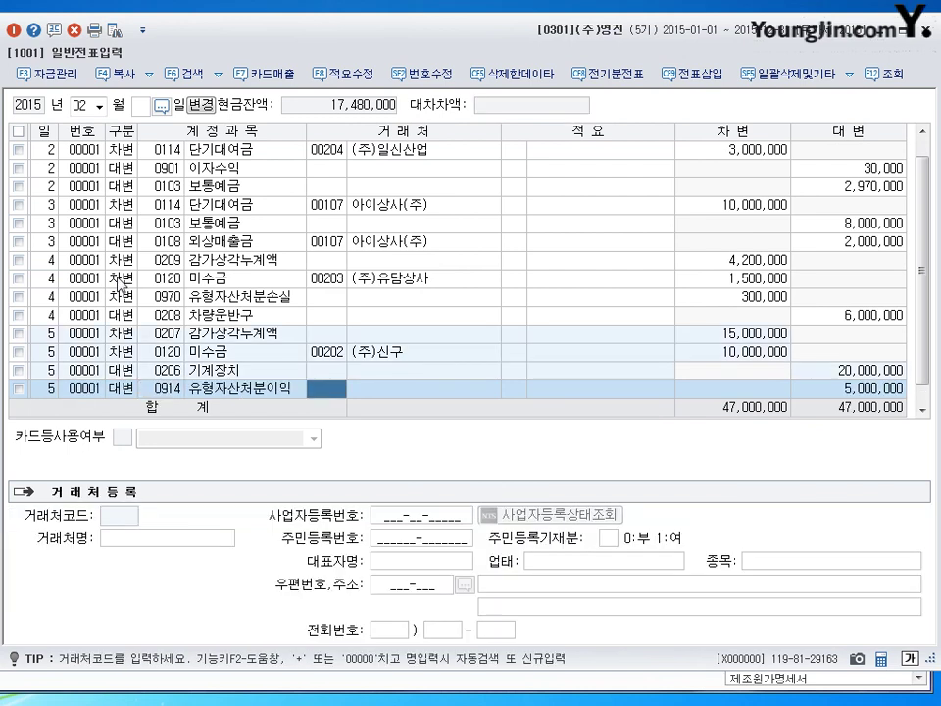
pyautogui.press('Return')
pyautogui.press('Return')
pyautogui.press('Return')
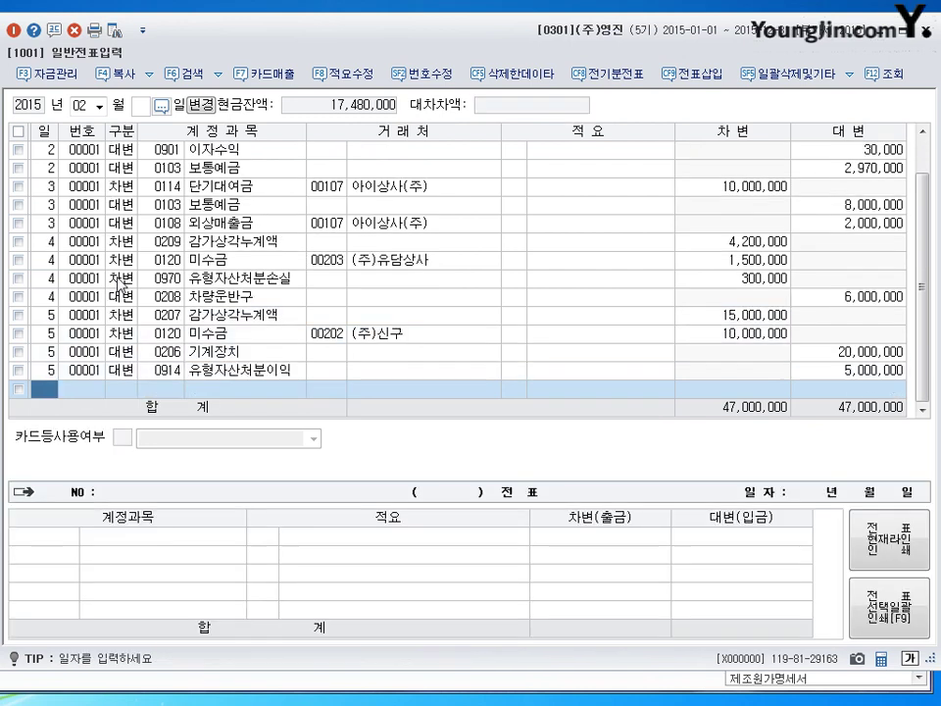
pyautogui.click(165, 351)
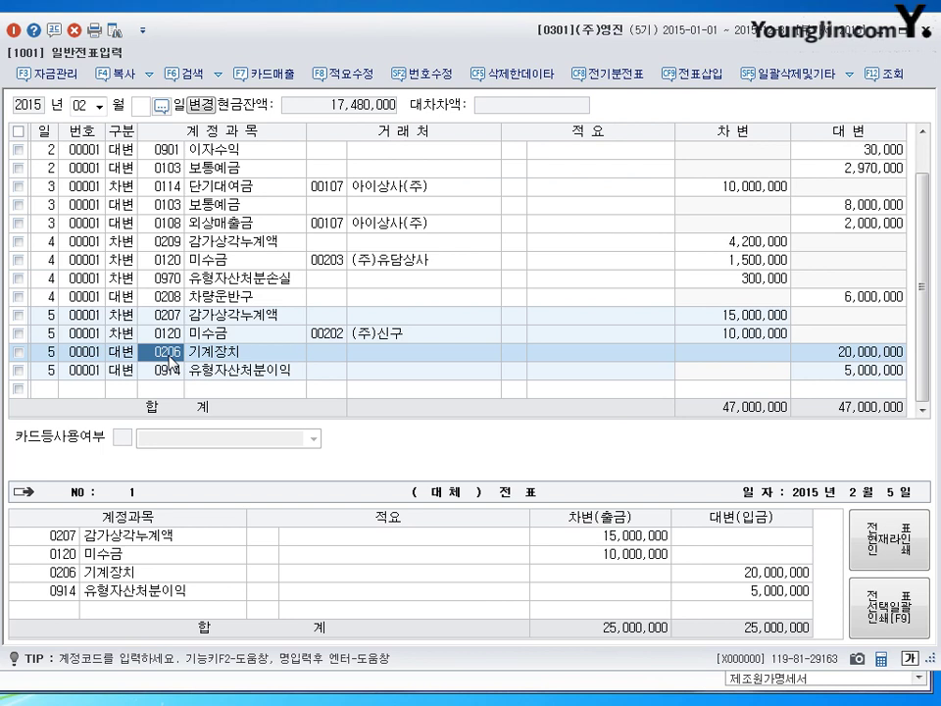
pyautogui.press('Up')
pyautogui.press('Up')
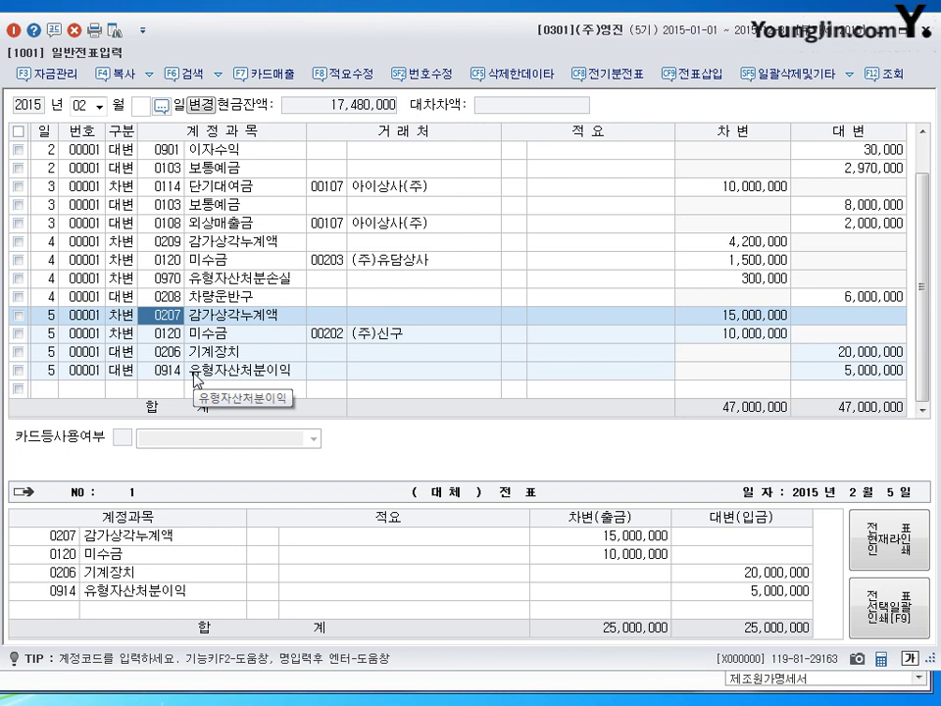
pyautogui.click(46, 389)
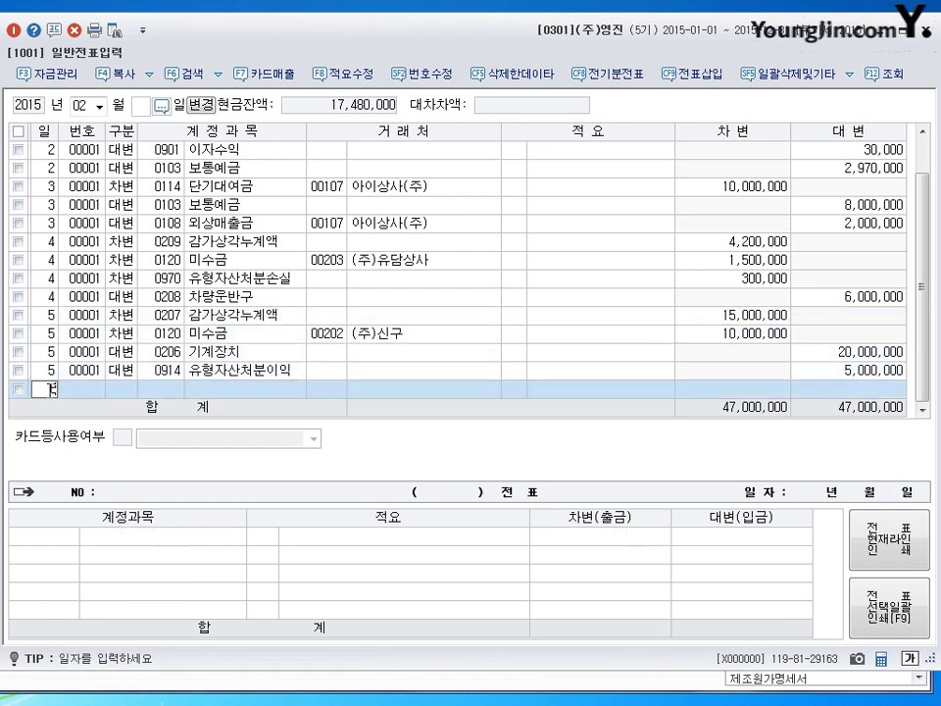
# - Debit 0131 선급금 1,000,000 for (주)태백 on day 6
pyautogui.write('6')
pyautogui.press('Return')
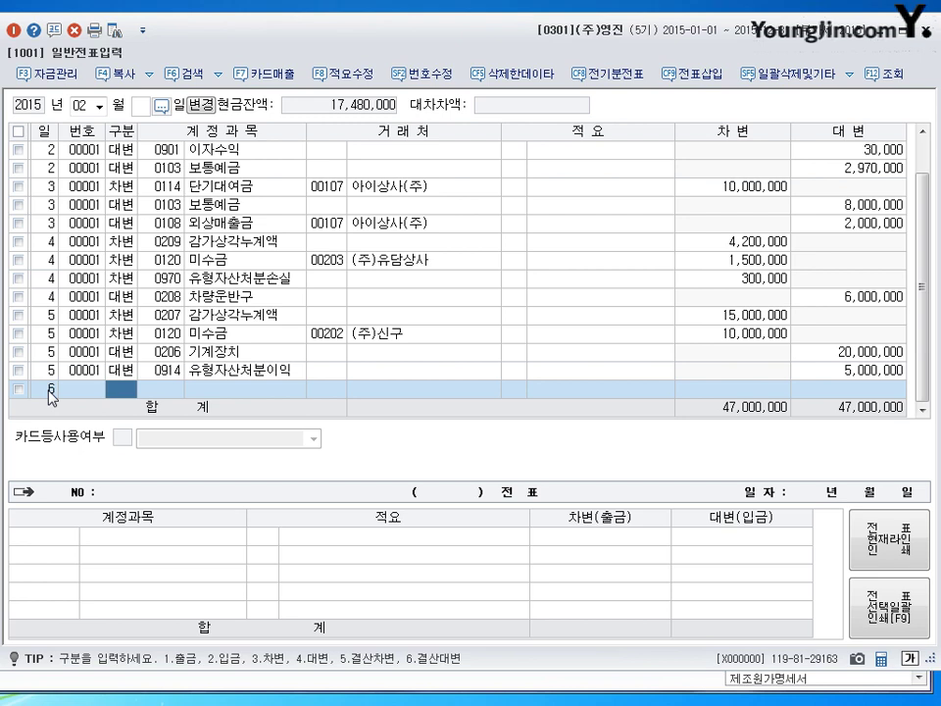
pyautogui.write('3131')
pyautogui.press('Return')
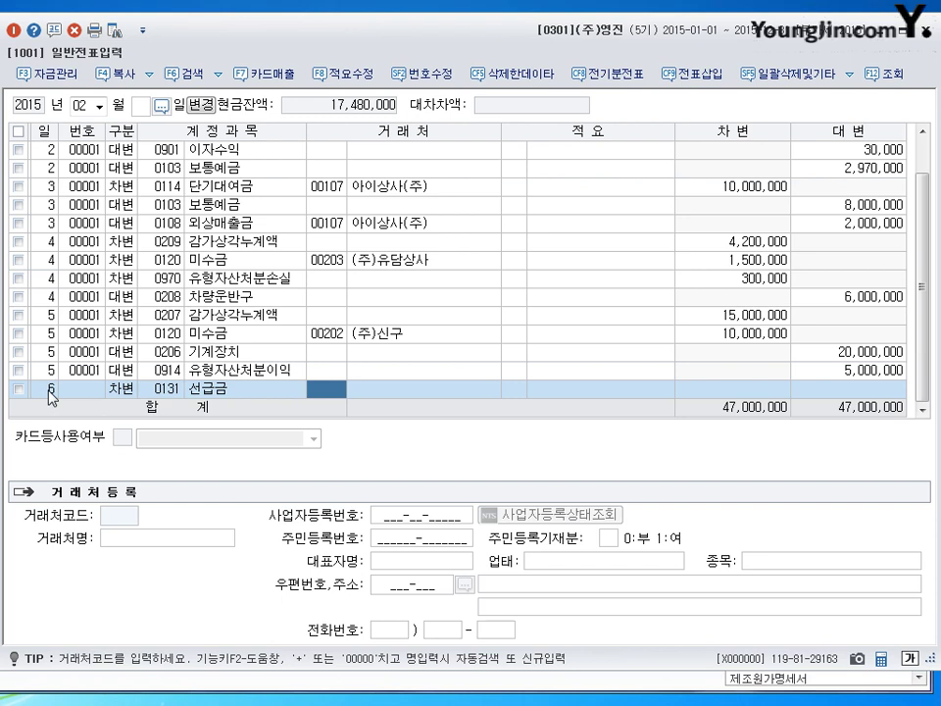
pyautogui.write('탭')
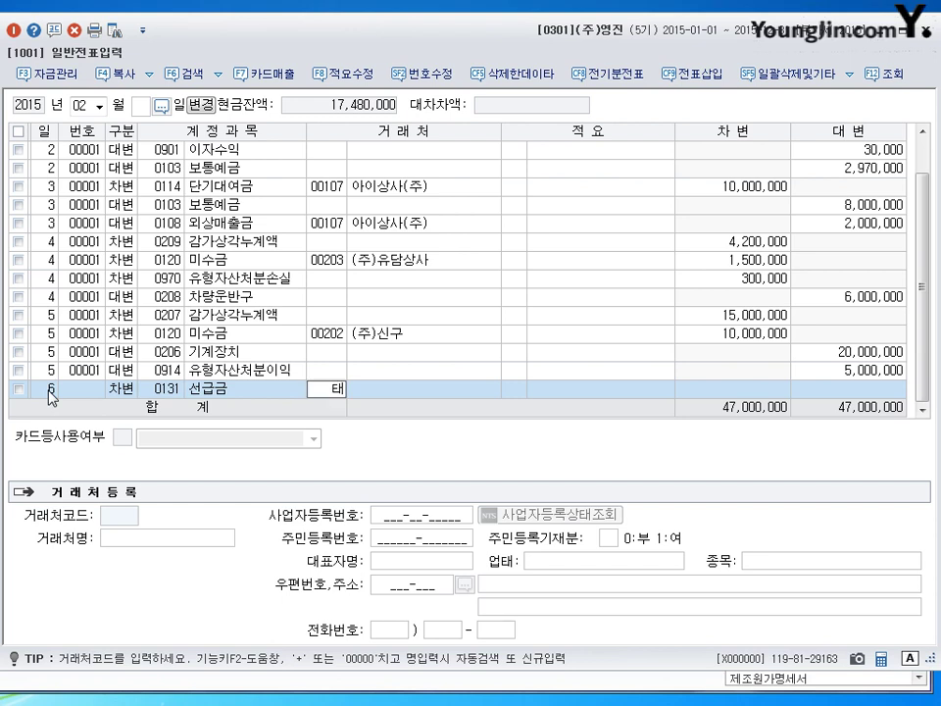
pyautogui.write('백')
pyautogui.press('Return')
pyautogui.press('Return')
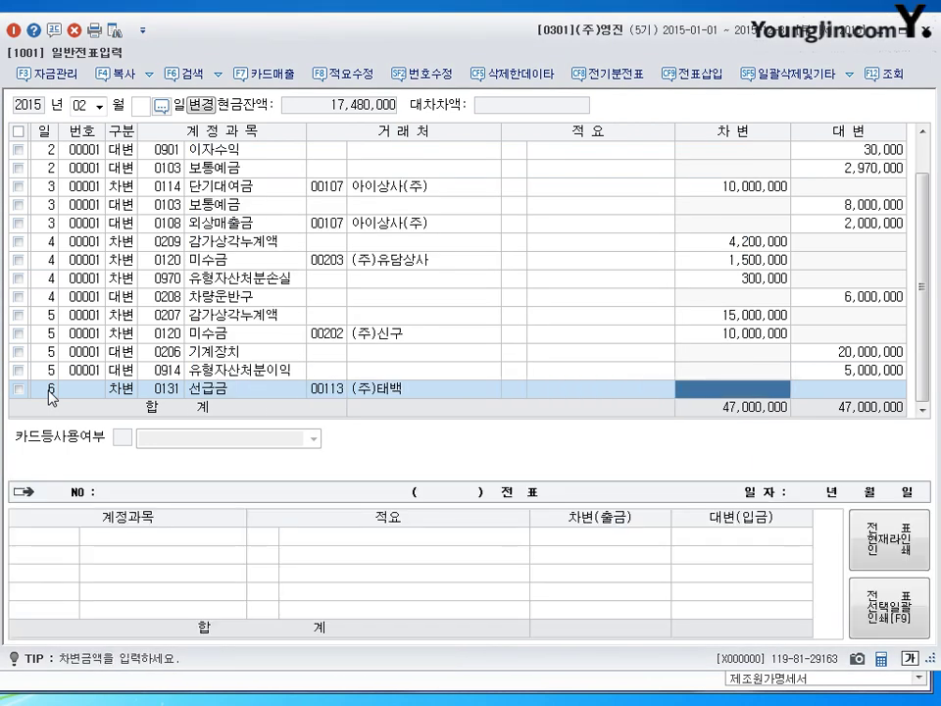
pyautogui.write('1000000')
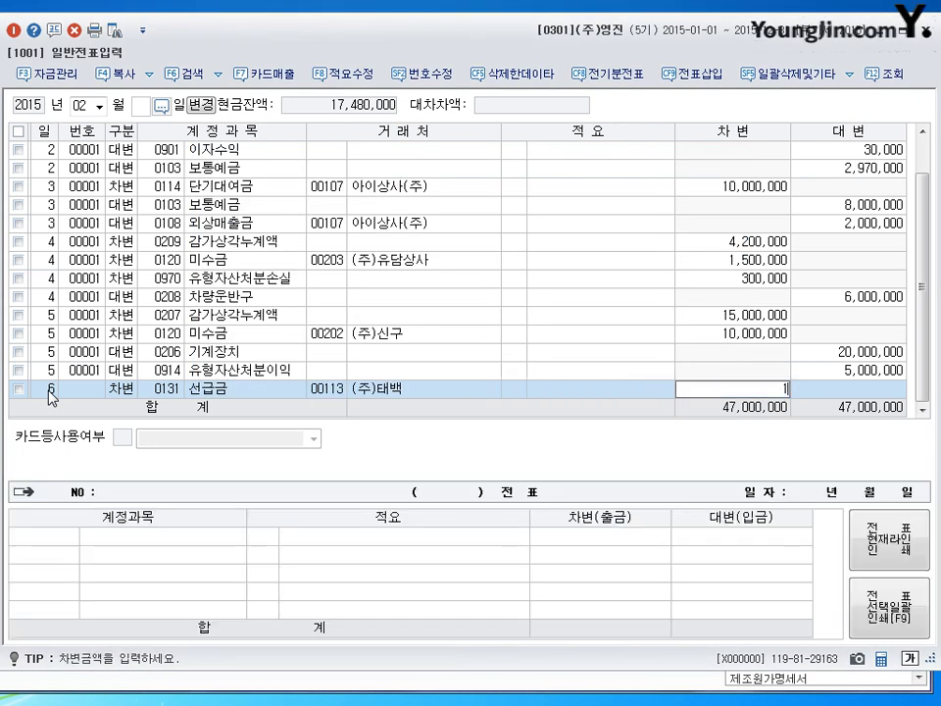
pyautogui.press('Return')
# - Credit 0103 보통예금 the matching 1,000,000 and start a new entry line
pyautogui.write('4')
pyautogui.press('Return')
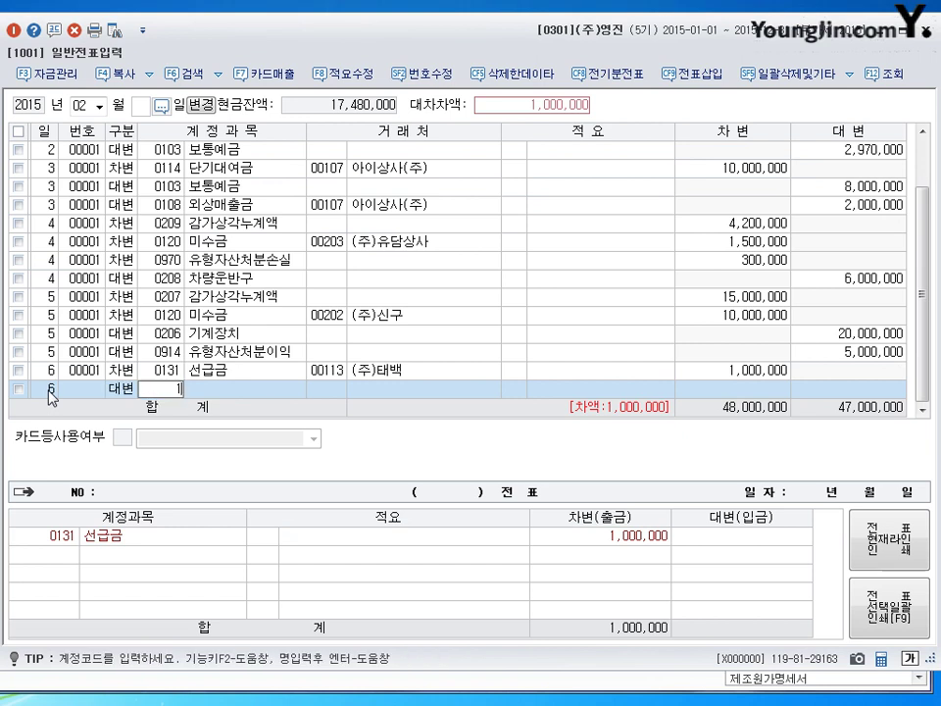
pyautogui.write('103')
pyautogui.press('Return')
pyautogui.press('Return')
pyautogui.press('Return')
pyautogui.press('Return')
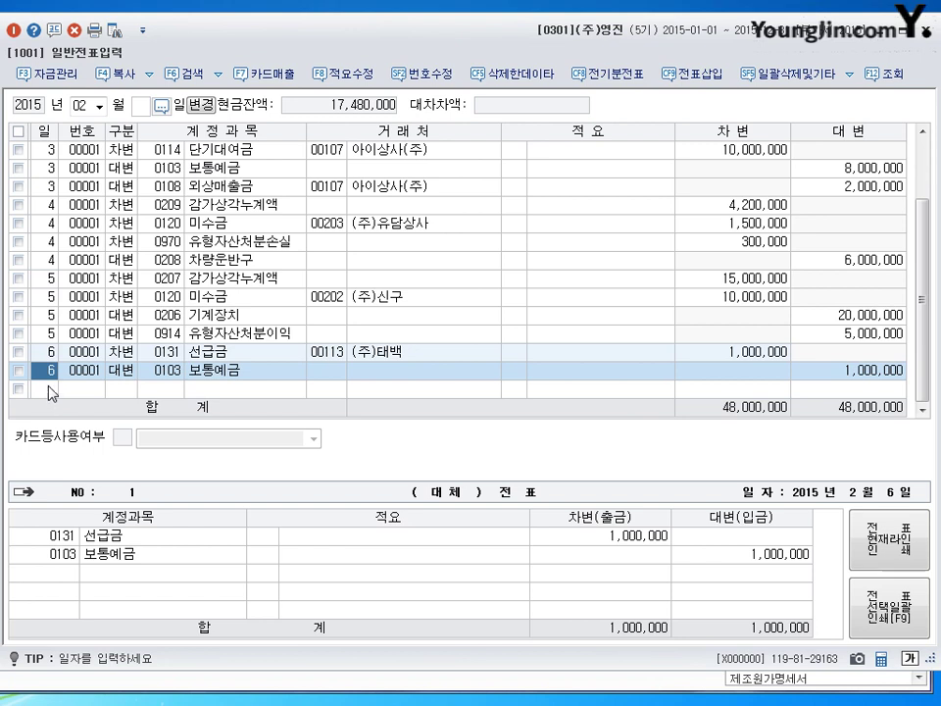
pyautogui.click(51, 392)
pyautogui.press('Return')
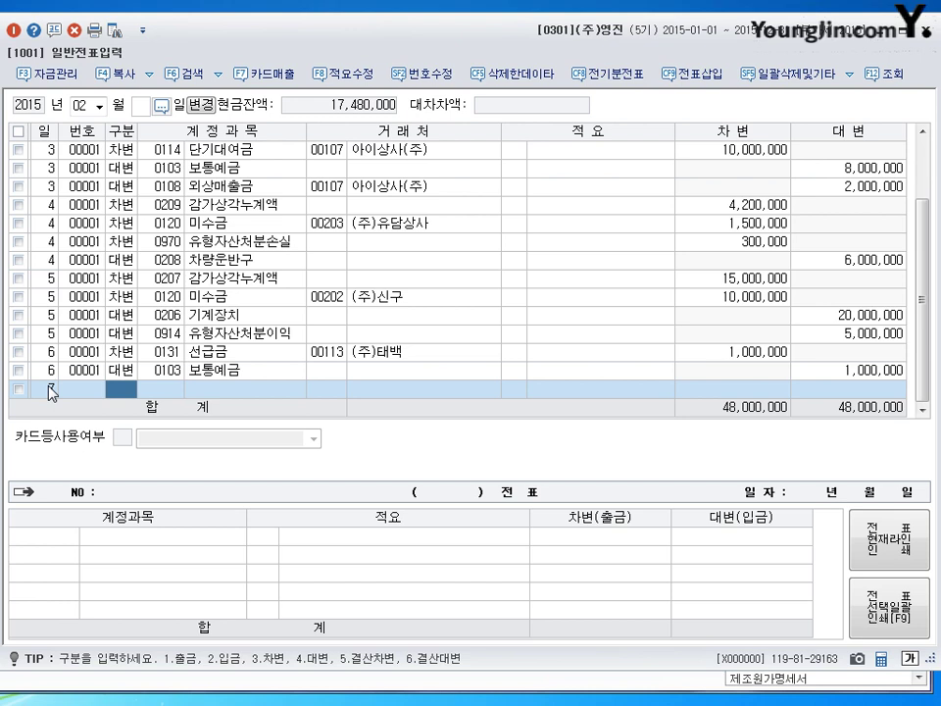
# - Debit 0138 전도금 1,000,000 on day 7 and begin the 0103 보통예금 credit line
pyautogui.write('3')
pyautogui.press('Return')
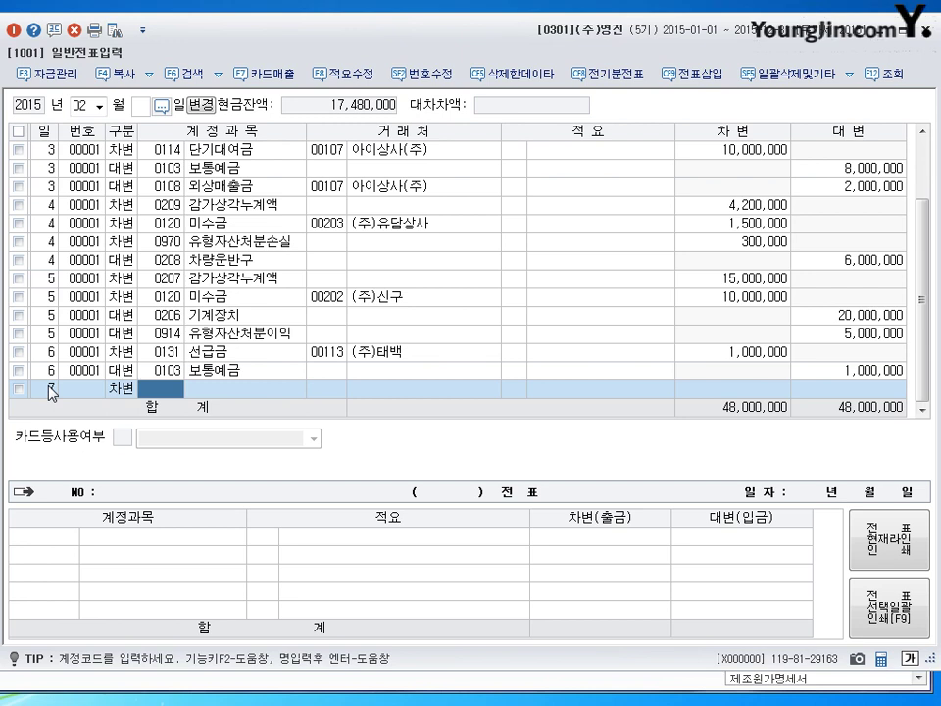
pyautogui.write('138')
pyautogui.press('Return')
pyautogui.press('Return')
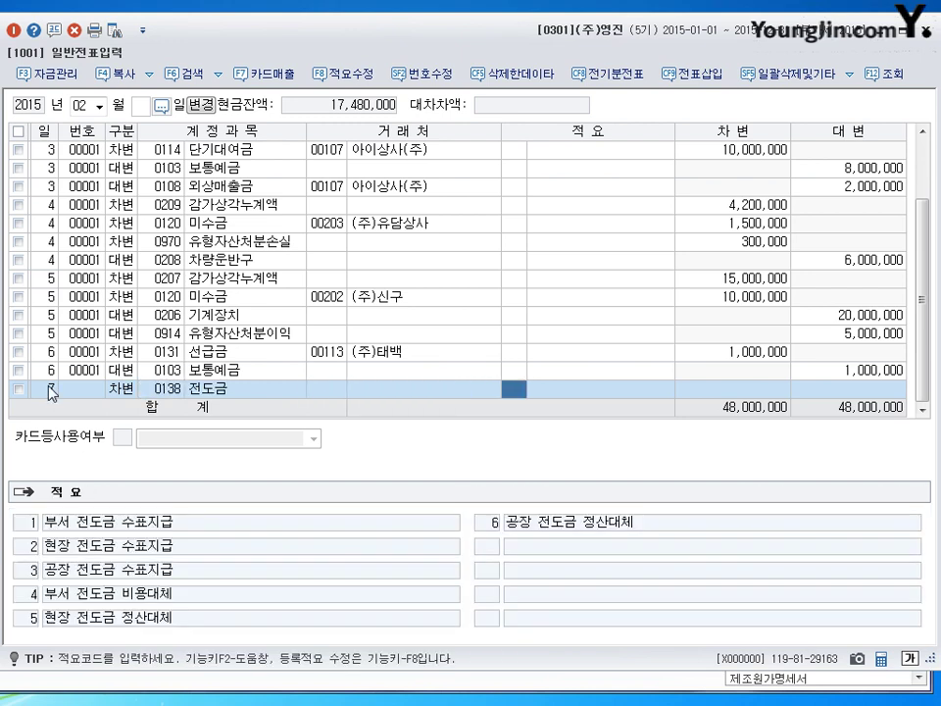
pyautogui.press('Return')
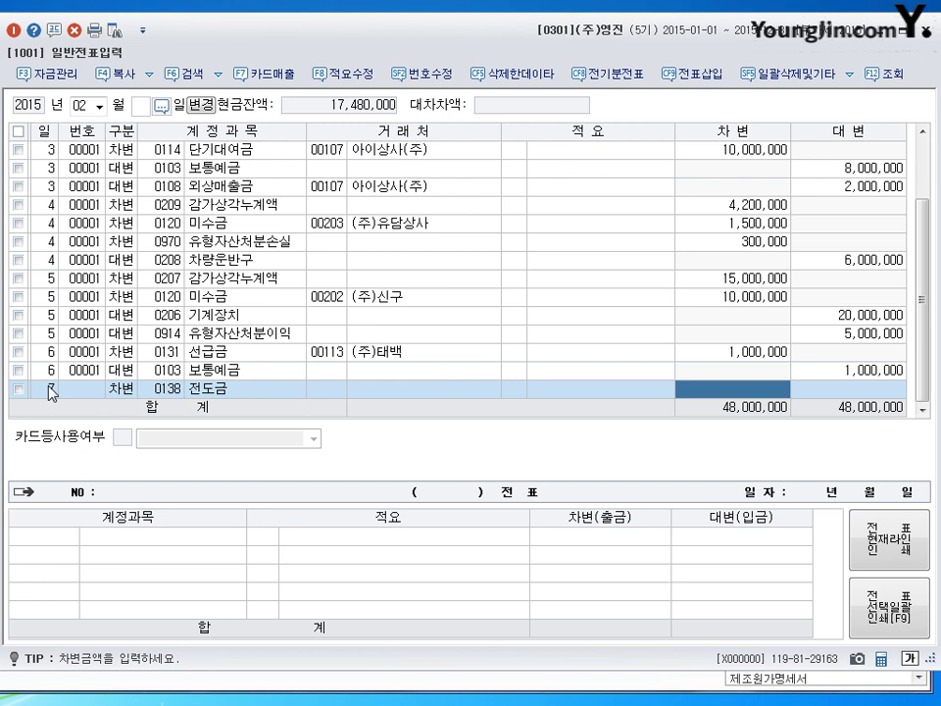
pyautogui.write('1000000')
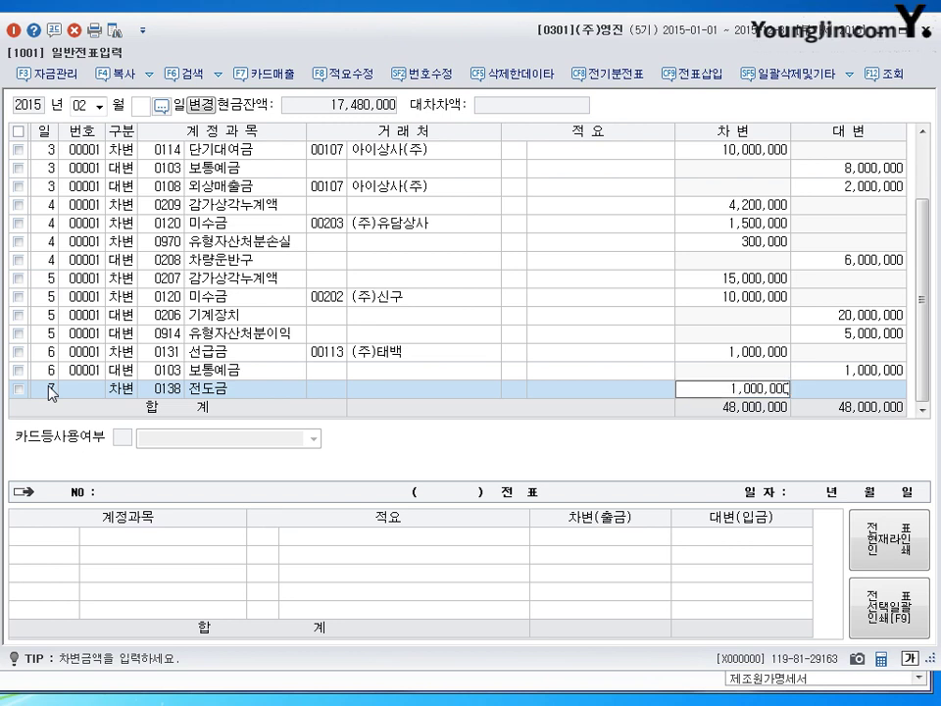
pyautogui.press('Return')
pyautogui.press('Return')
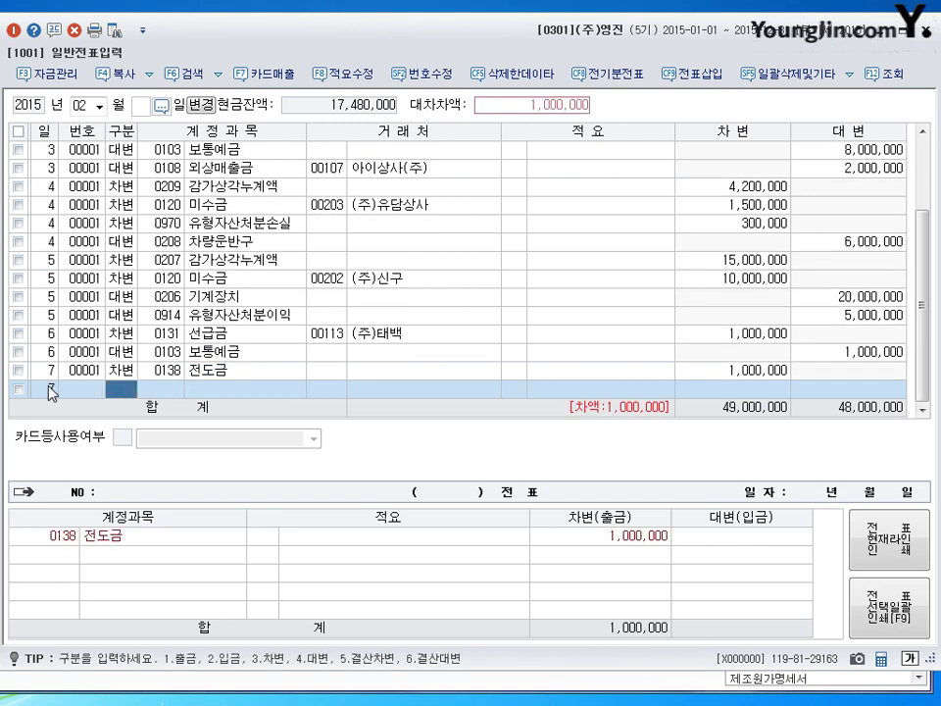
pyautogui.write('4103')
pyautogui.press('Return')
pyautogui.press('Return')
pyautogui.press('Return')
pyautogui.press('Return')
pyautogui.press('Return')
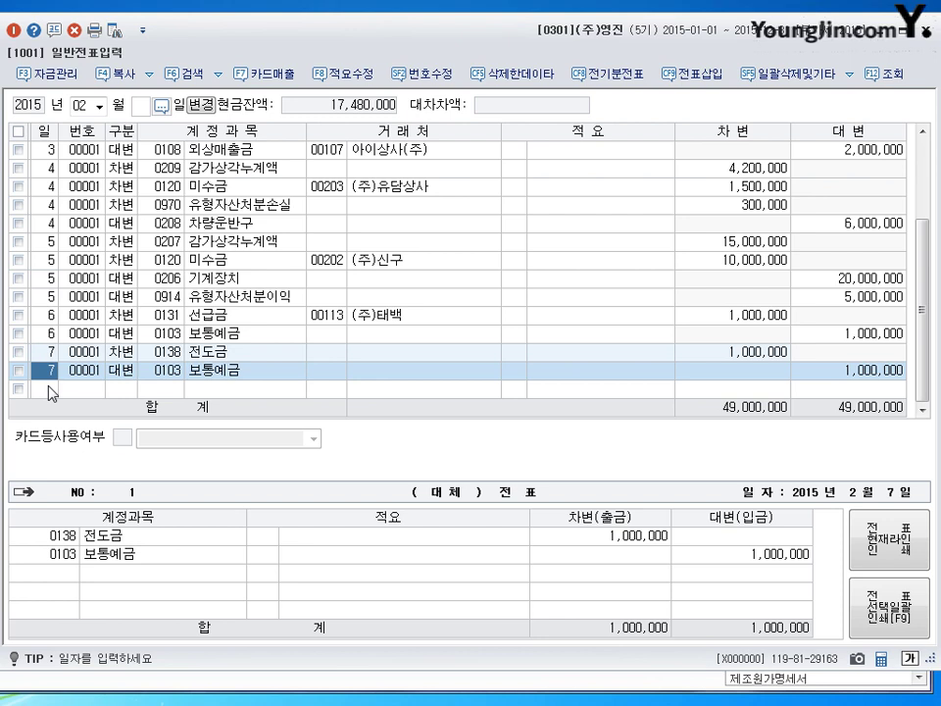
# - Start a new blank line dated the 7th below the day-7 voucher
pyautogui.click(51, 390)
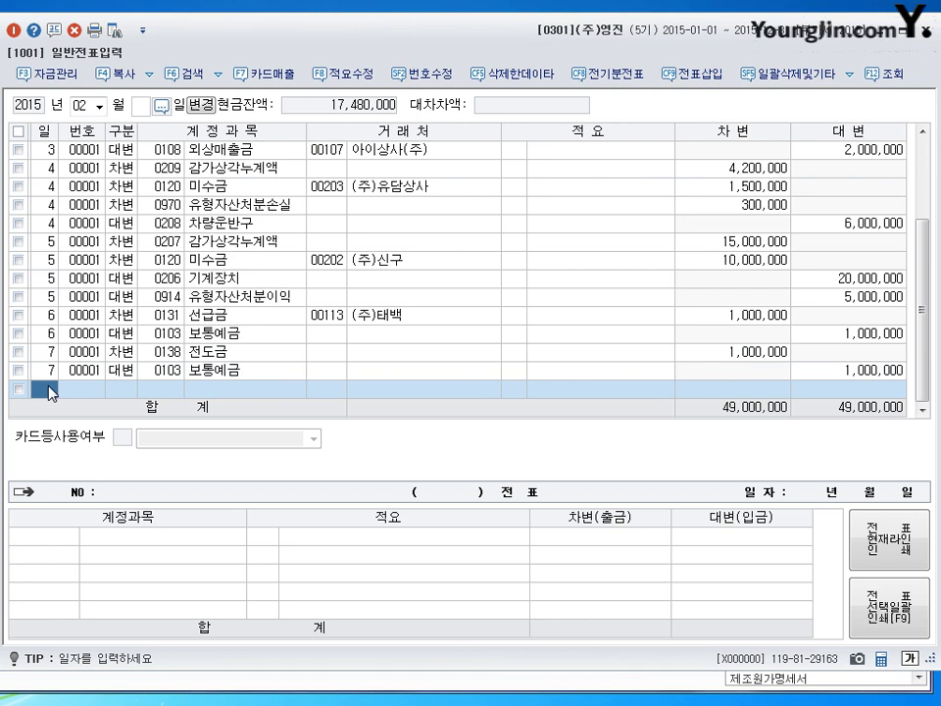
pyautogui.press('Up')
pyautogui.press('Down')
pyautogui.write('7')
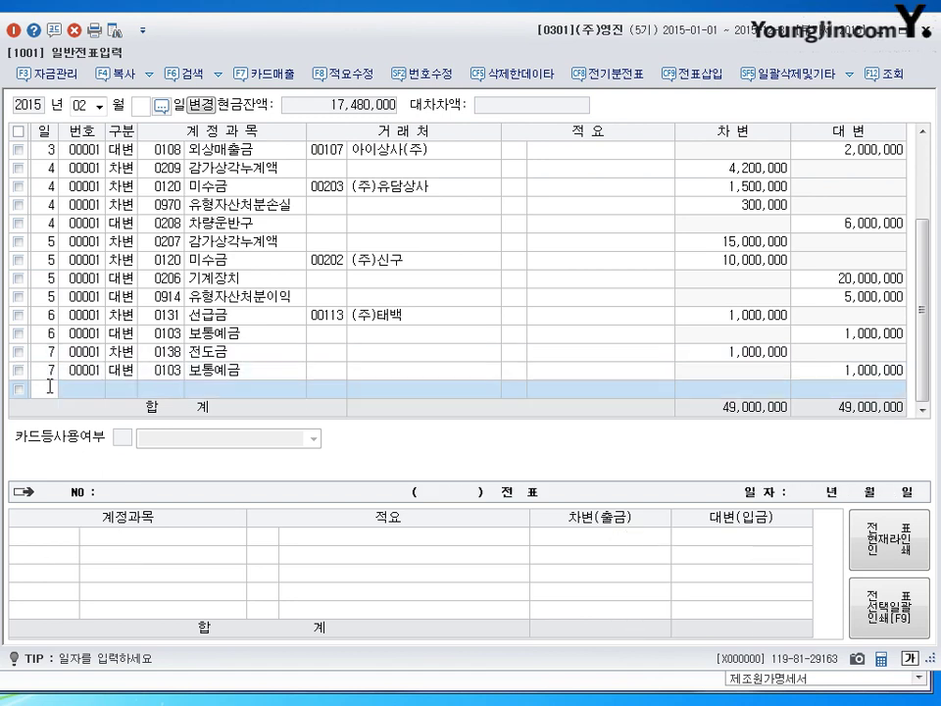
pyautogui.press('Return')
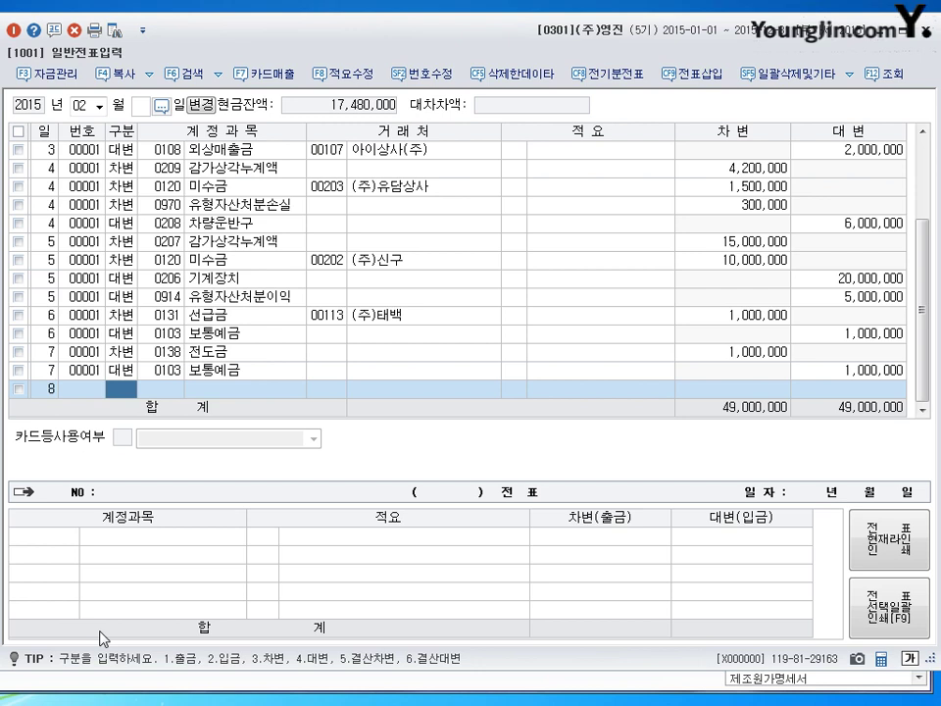
# - Debit 0812 여비교통비 490,000 and 0101 현금 10,000, crediting 0134 가지급금 500,000
pyautogui.write('3')
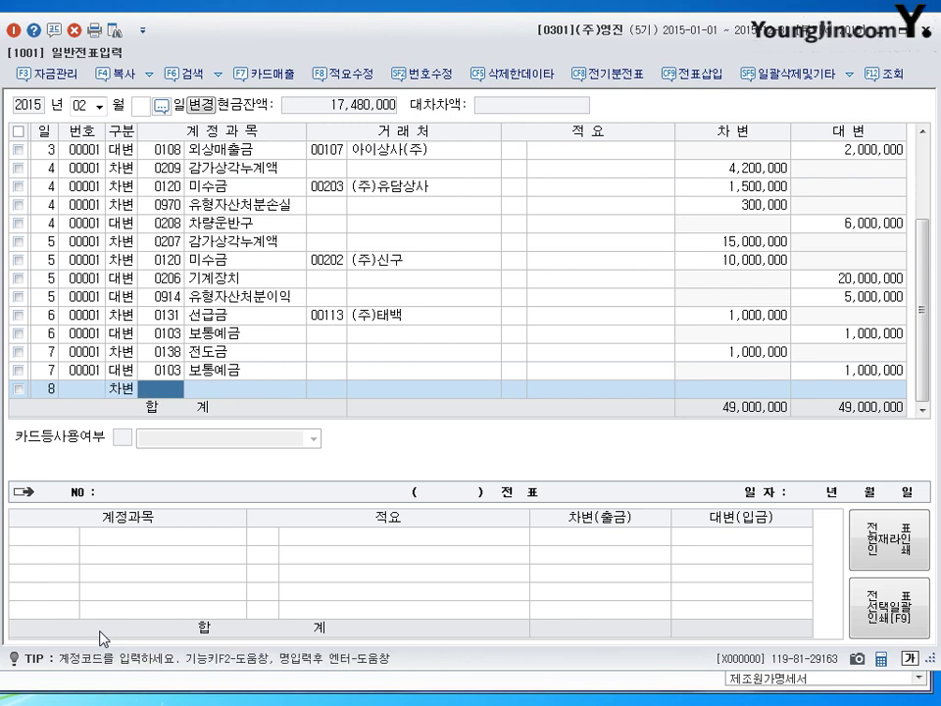
pyautogui.write('0812')
pyautogui.press('Return')
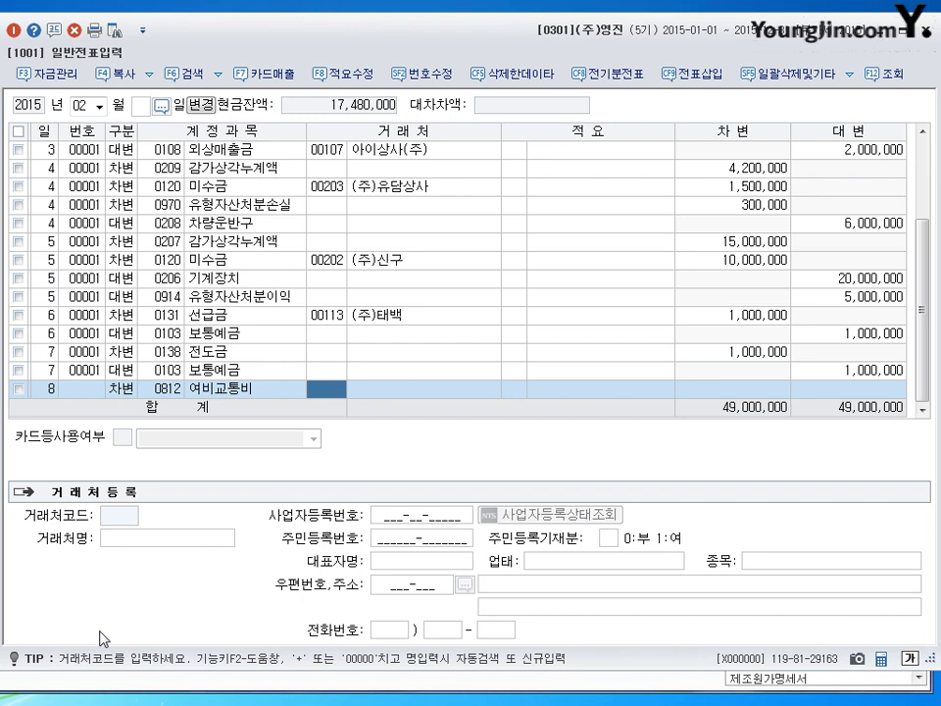
pyautogui.press('Return')
pyautogui.press('Return')
pyautogui.press('Return')
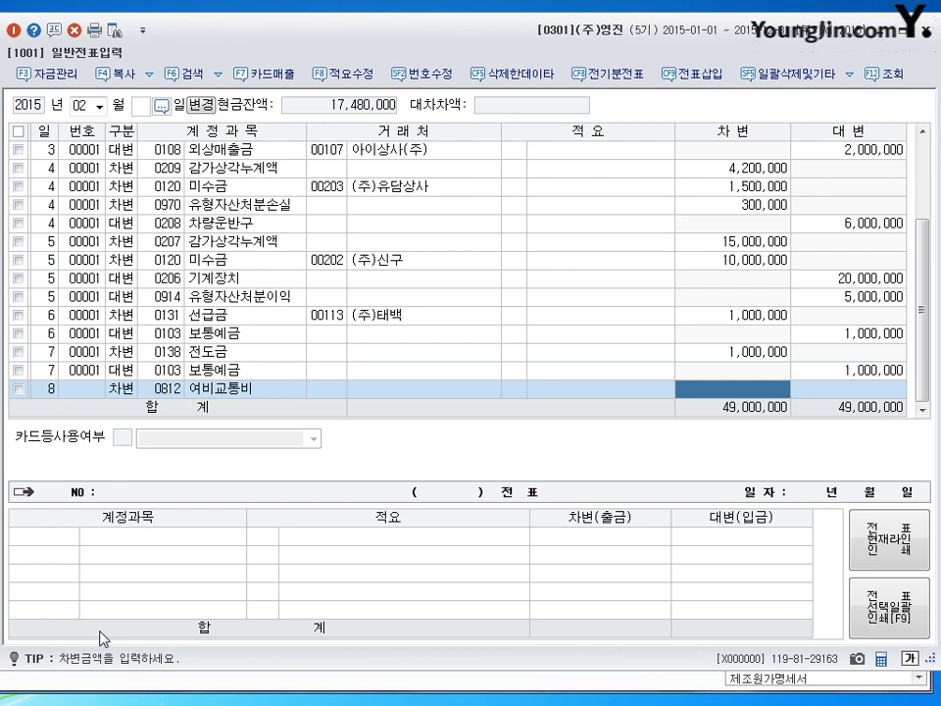
pyautogui.write('4900000')
pyautogui.press('Return')
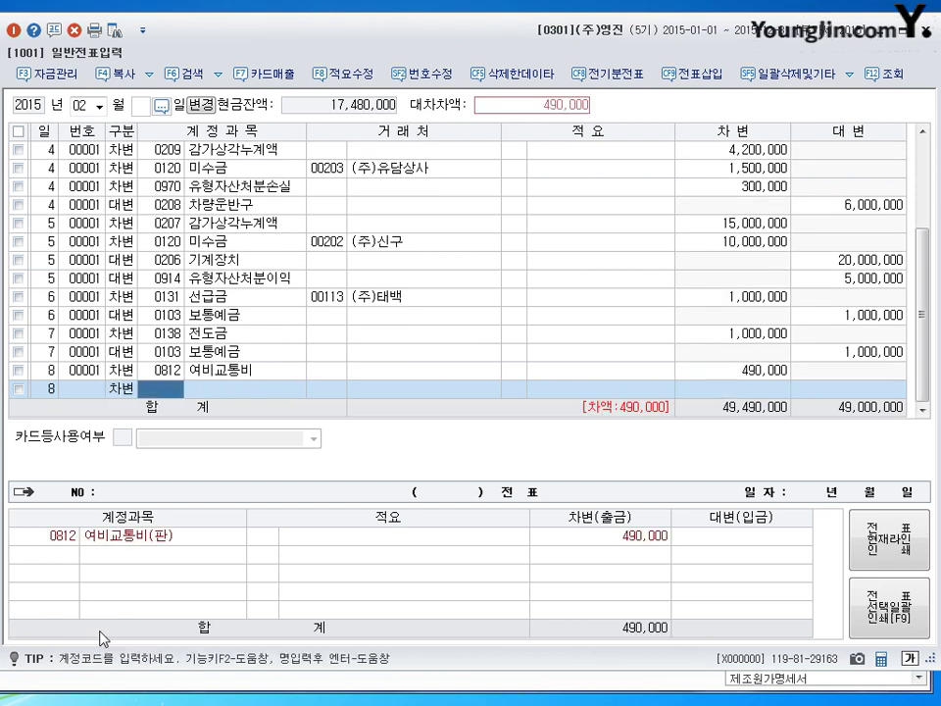
pyautogui.write('101')
pyautogui.press('Return')
pyautogui.press('Return')
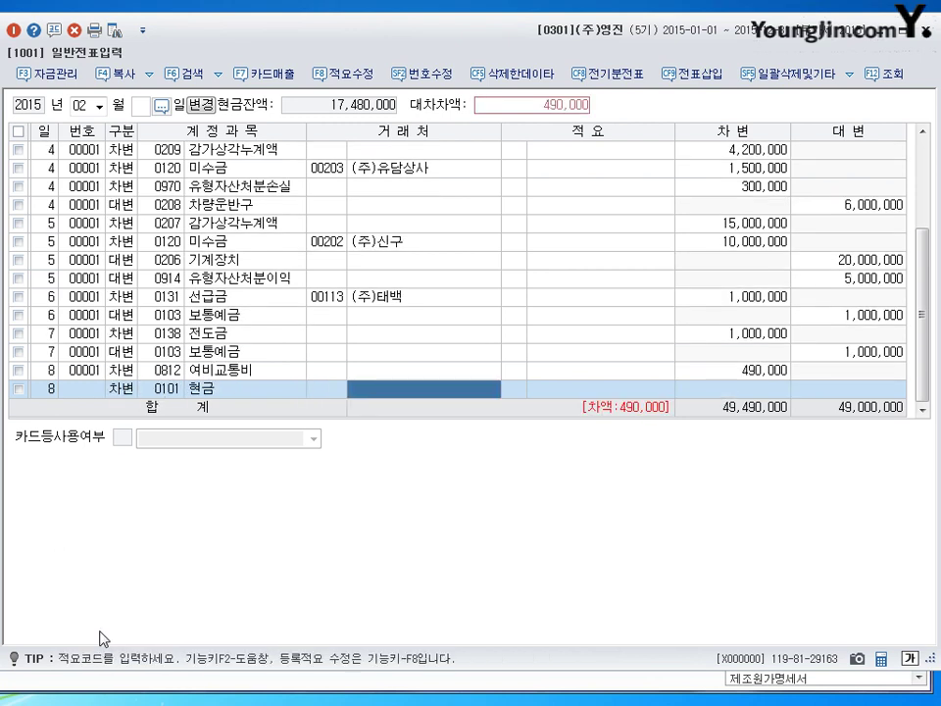
pyautogui.press('Return')
pyautogui.write('10000')
pyautogui.press('Return')
pyautogui.press('Return')
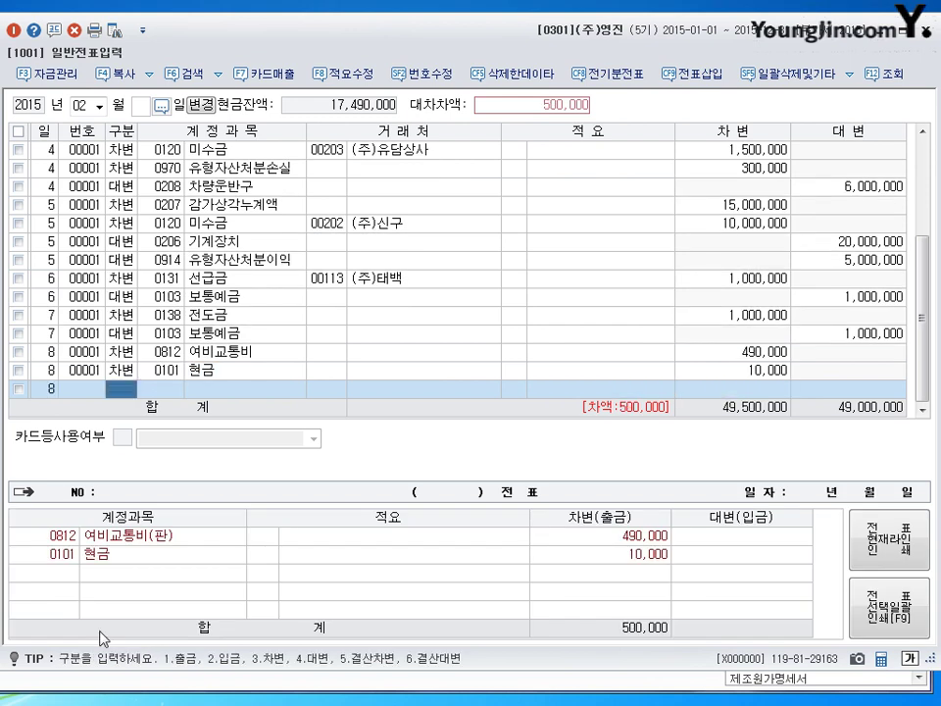
pyautogui.write('413')
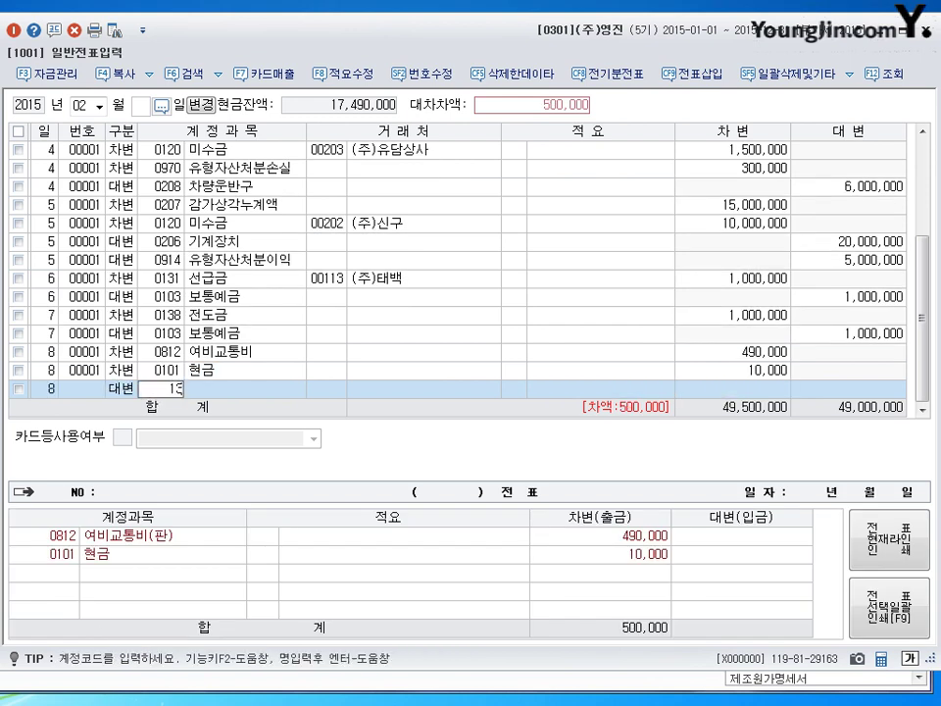
pyautogui.write('4')
pyautogui.press('Return')
pyautogui.press('Return')
pyautogui.press('Return')
pyautogui.press('Return')
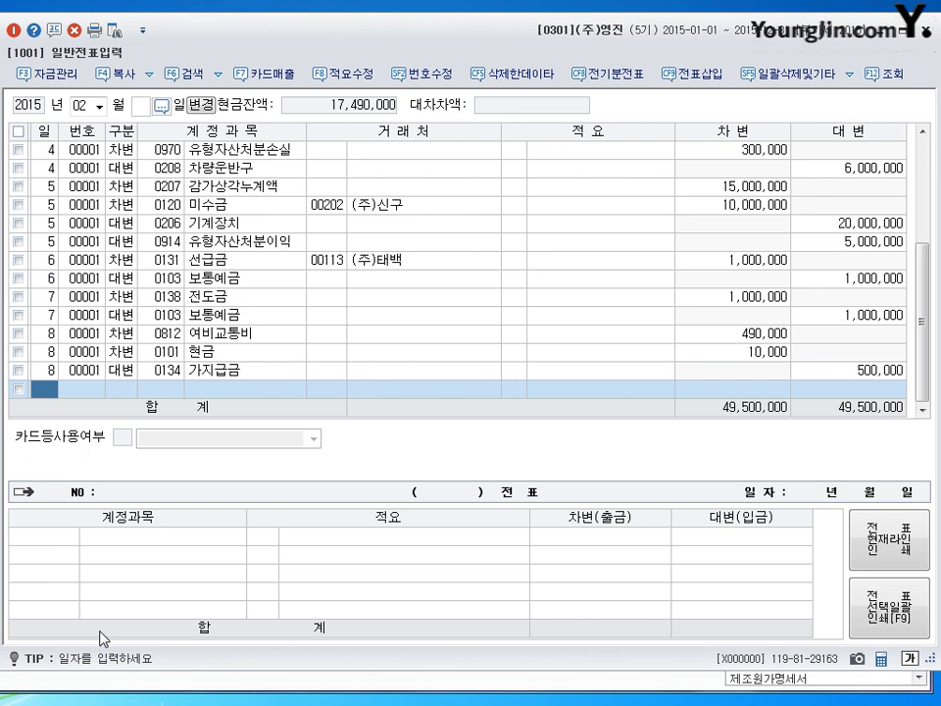
# - Date the new journal line the 9th
pyautogui.write('9')
pyautogui.press('Return')
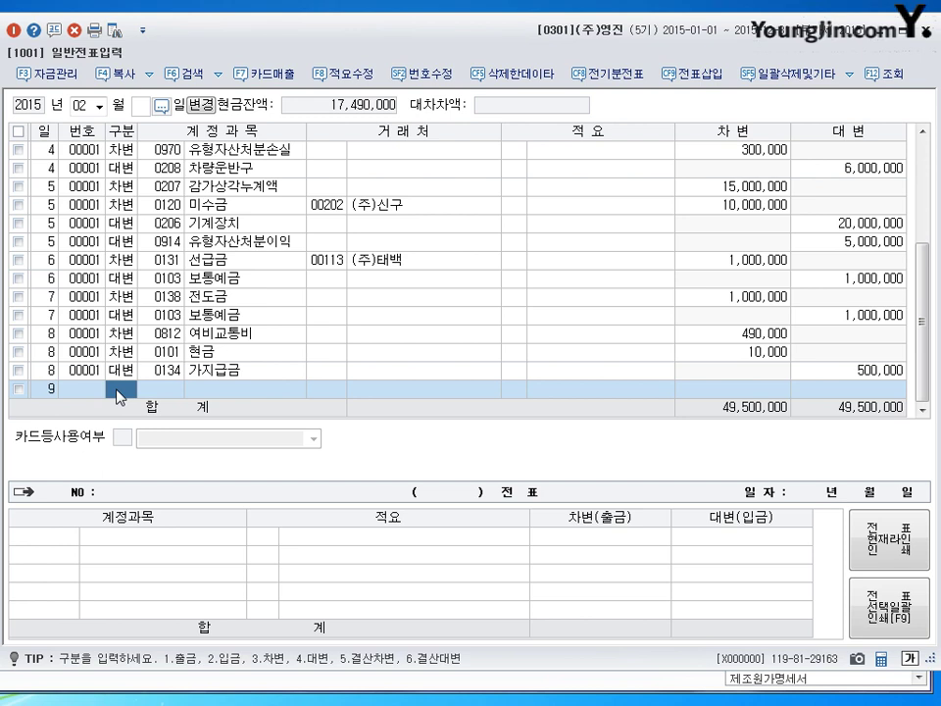
# - Debit 0136 선납세금 42,000 on the day-9 voucher
pyautogui.write('3134')
pyautogui.press('Return')
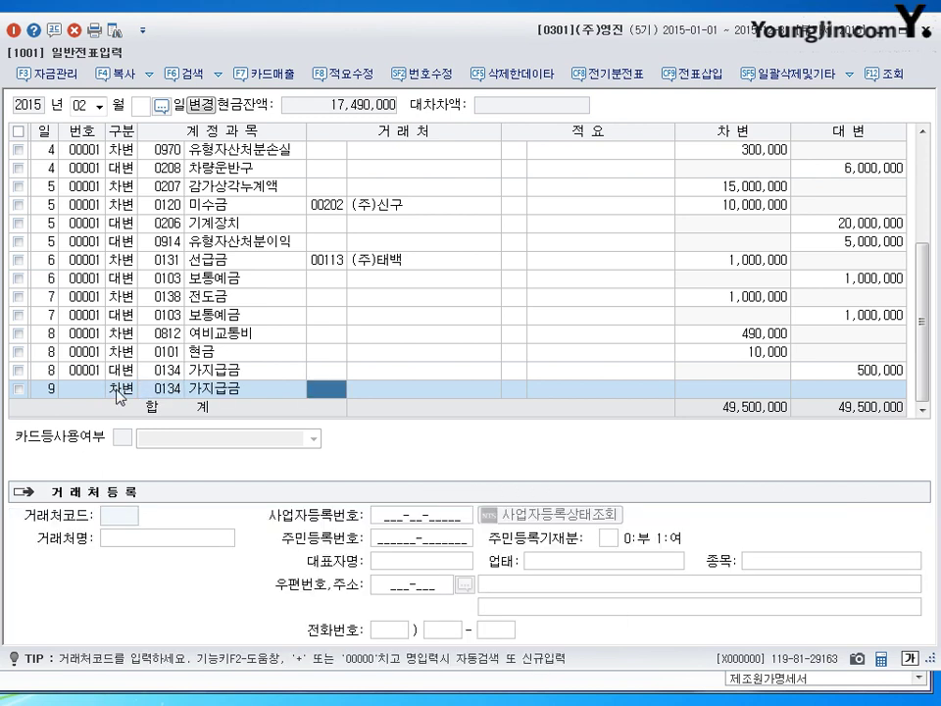
pyautogui.press('Left')
pyautogui.write('136')
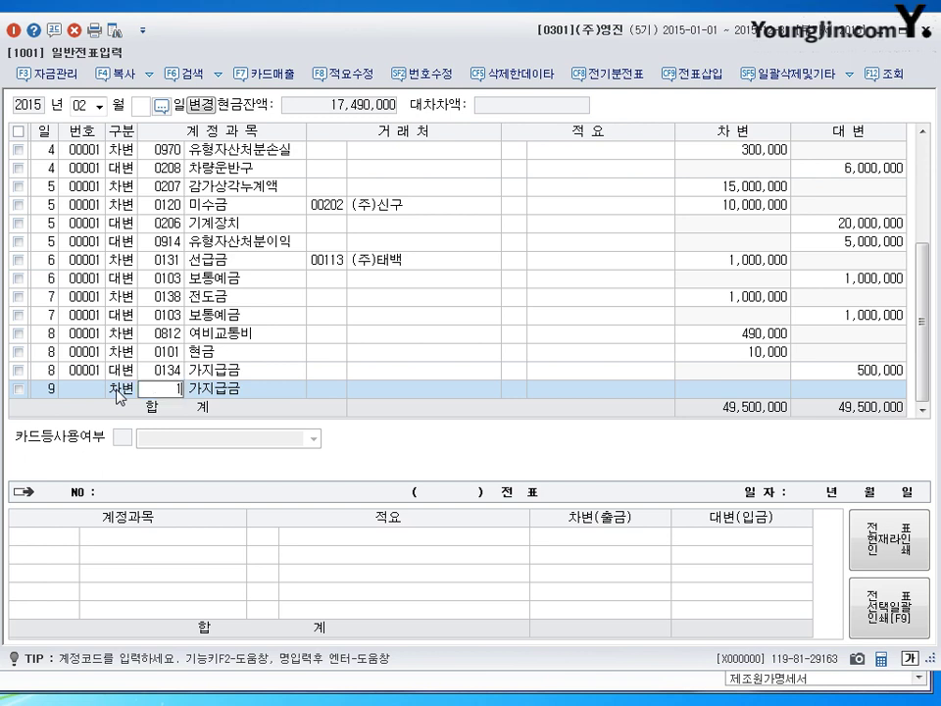
pyautogui.press('Return')
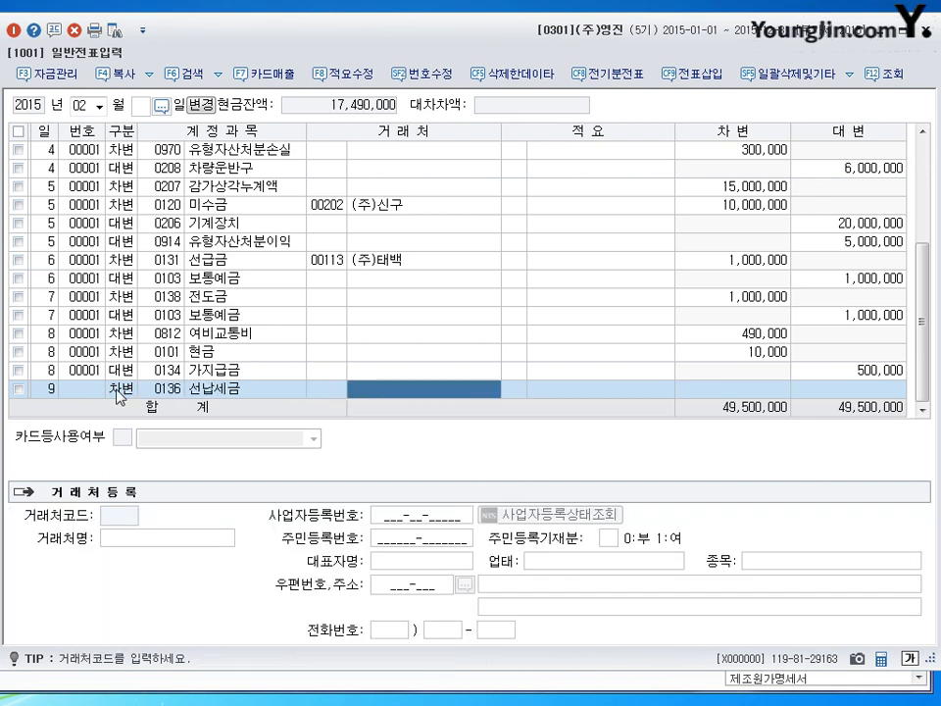
pyautogui.press('Return')
pyautogui.press('Return')
pyautogui.write('42000')
pyautogui.press('Return')
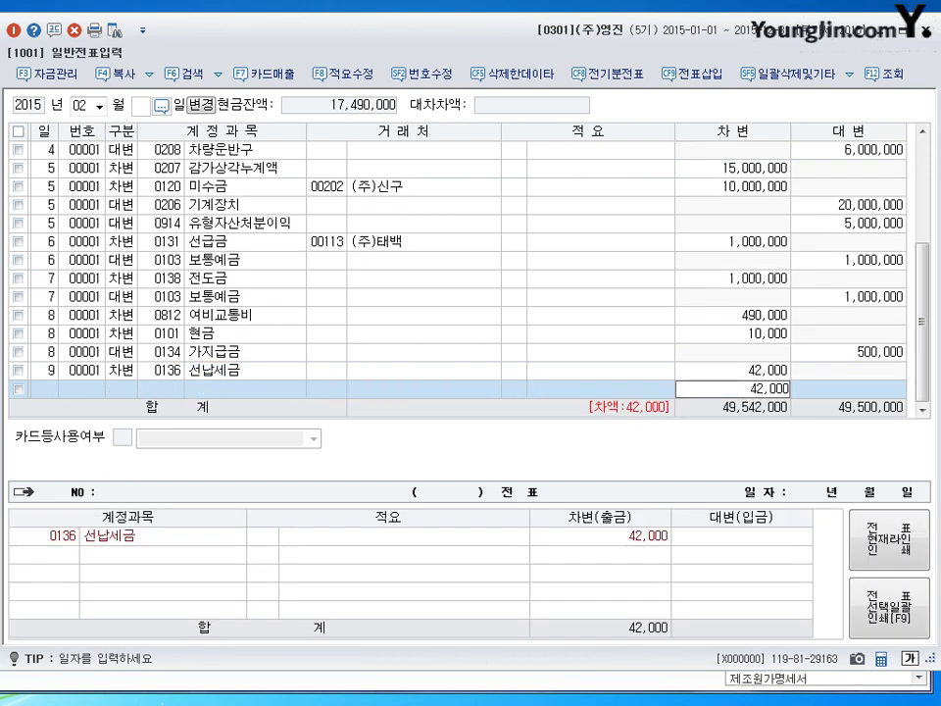
# - Debit 0103 보통예금 258,000 and credit 0901 interest income 300,000
pyautogui.press('Return')
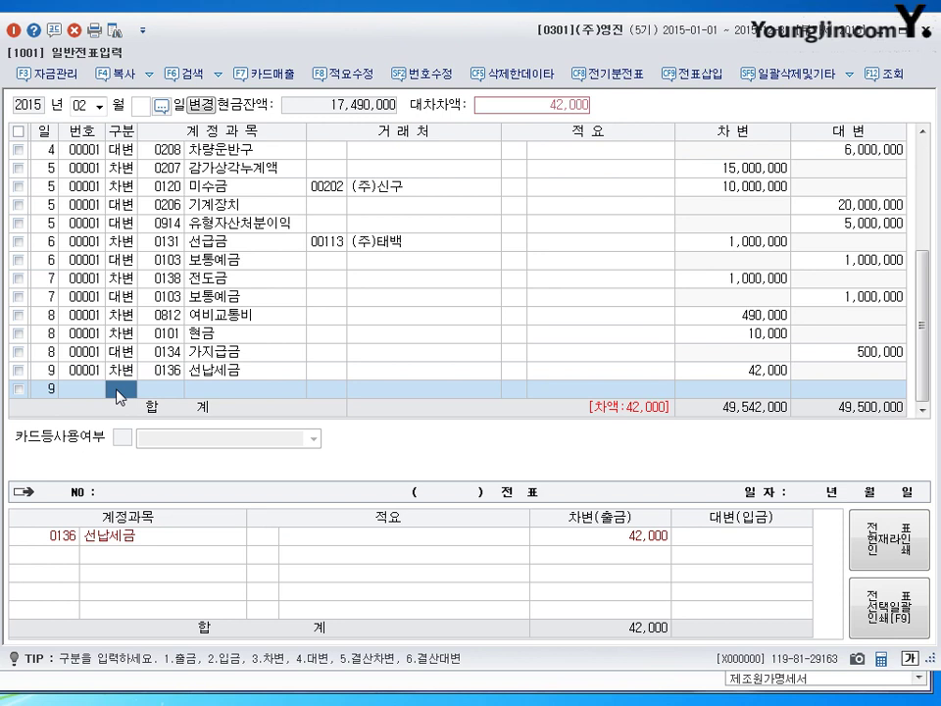
pyautogui.write('3103')
pyautogui.press('Return')
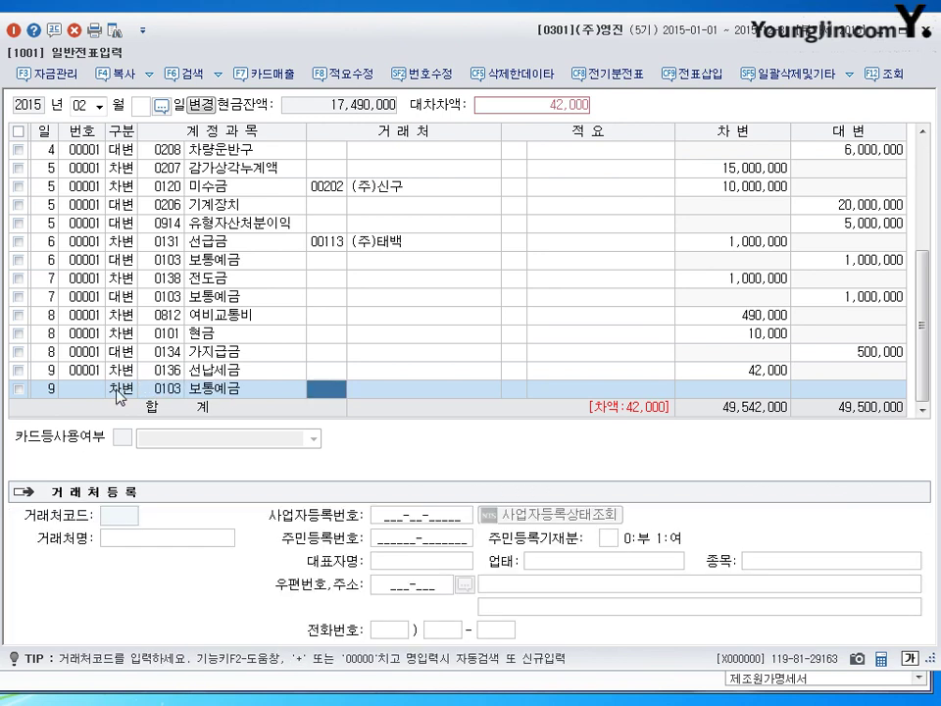
pyautogui.press('Return')
pyautogui.press('Return')
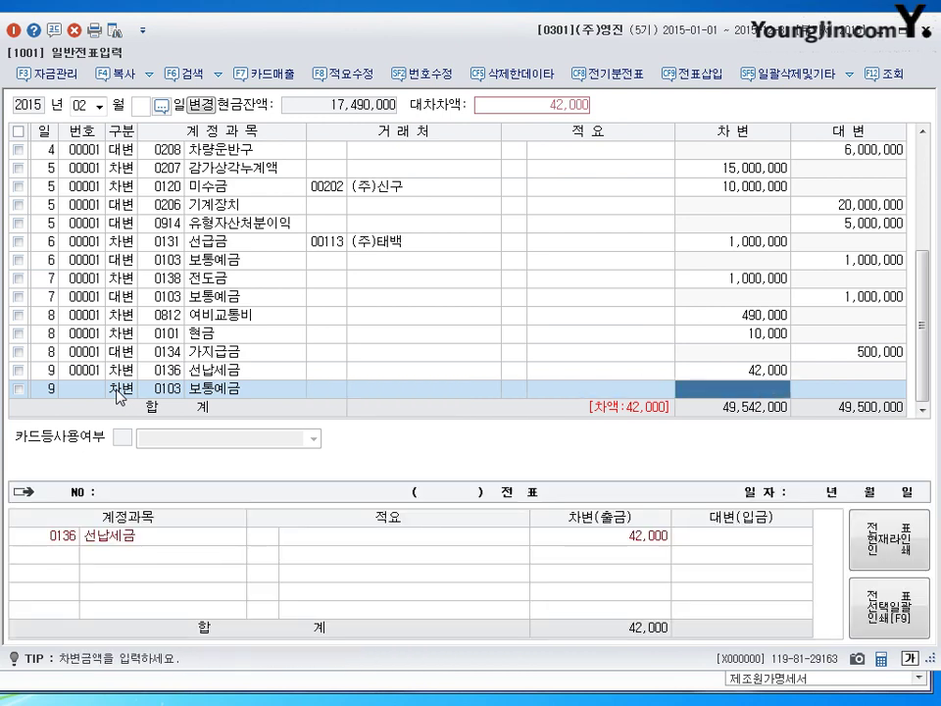
pyautogui.write('2580000')
pyautogui.press('Return')
pyautogui.press('Return')
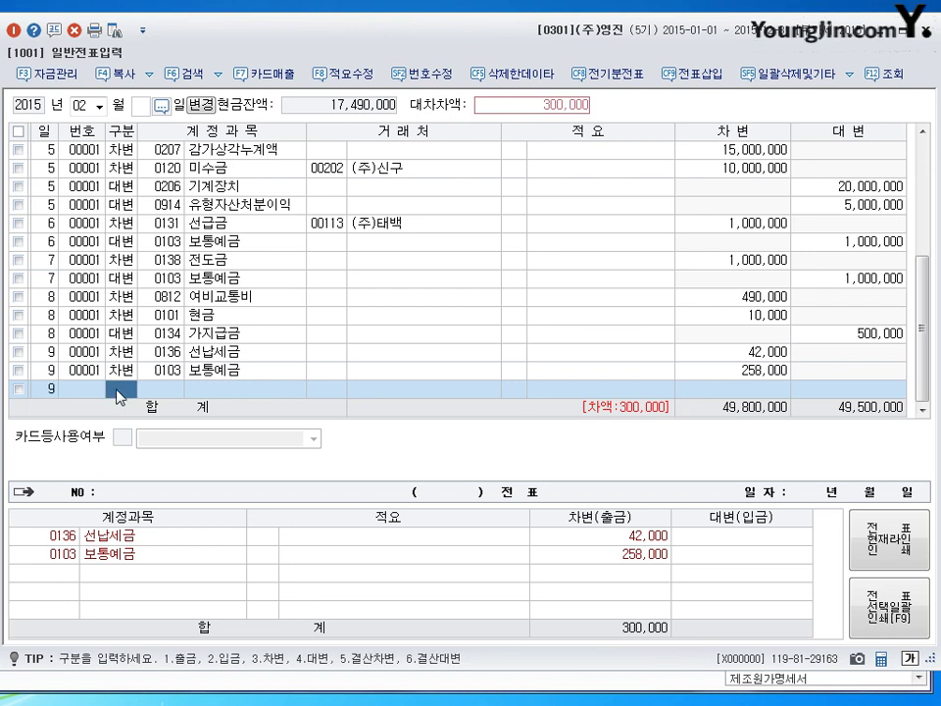
pyautogui.write('4901')
pyautogui.press('Return')
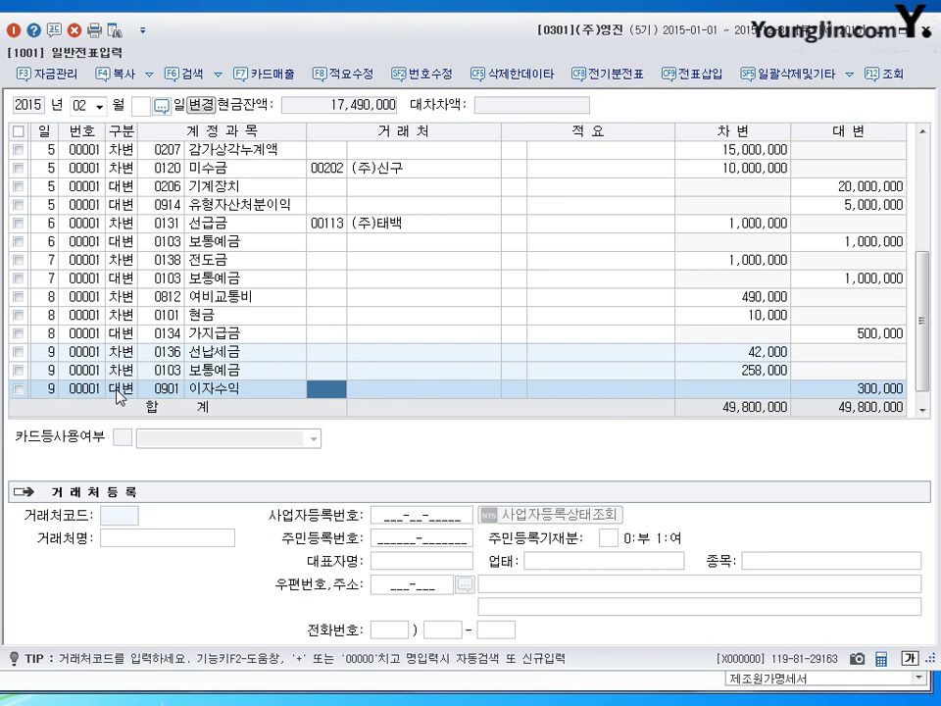
pyautogui.press('Return')
pyautogui.press('Return')
pyautogui.press('Return')
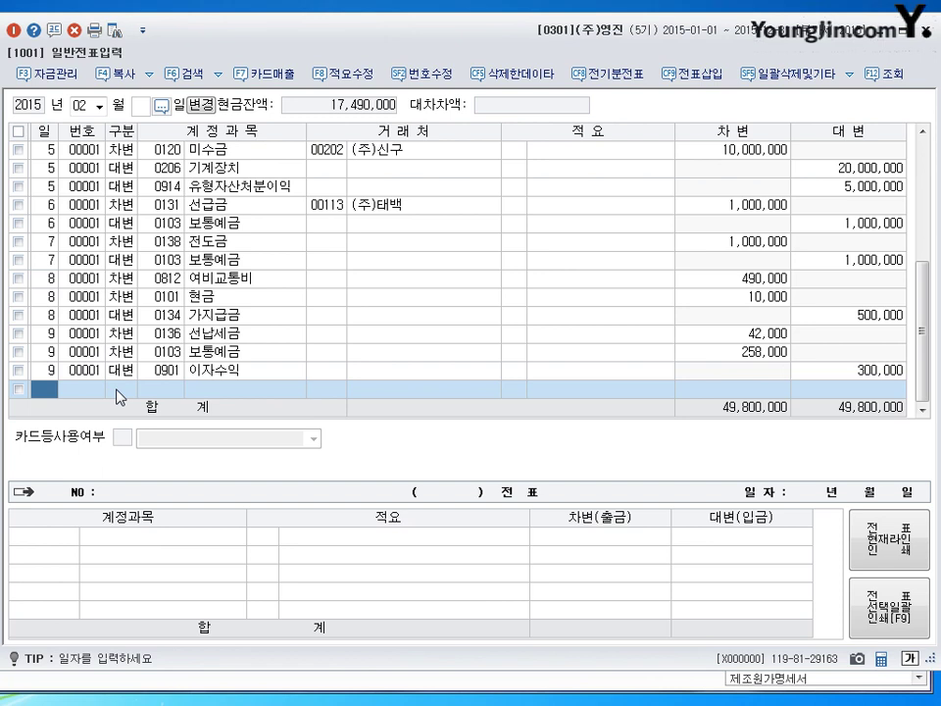
pyautogui.hotkey('shift', 'Tab')
# - Record an August 31 cash payment of 24,000,000 to 0136 선납세금
pyautogui.write('08')
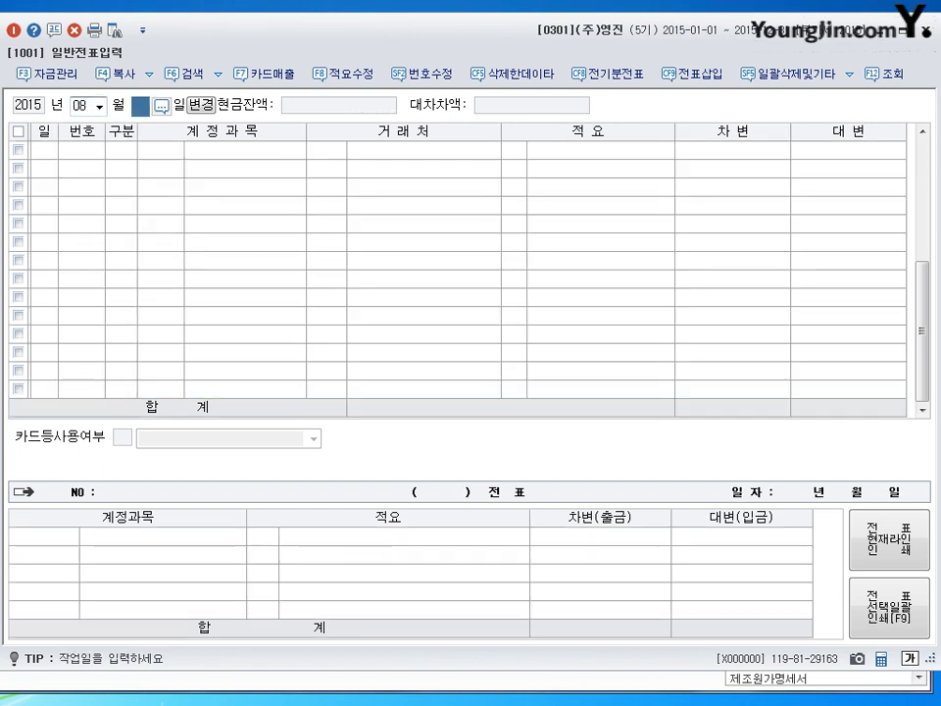
pyautogui.write('31')
pyautogui.press('Return')
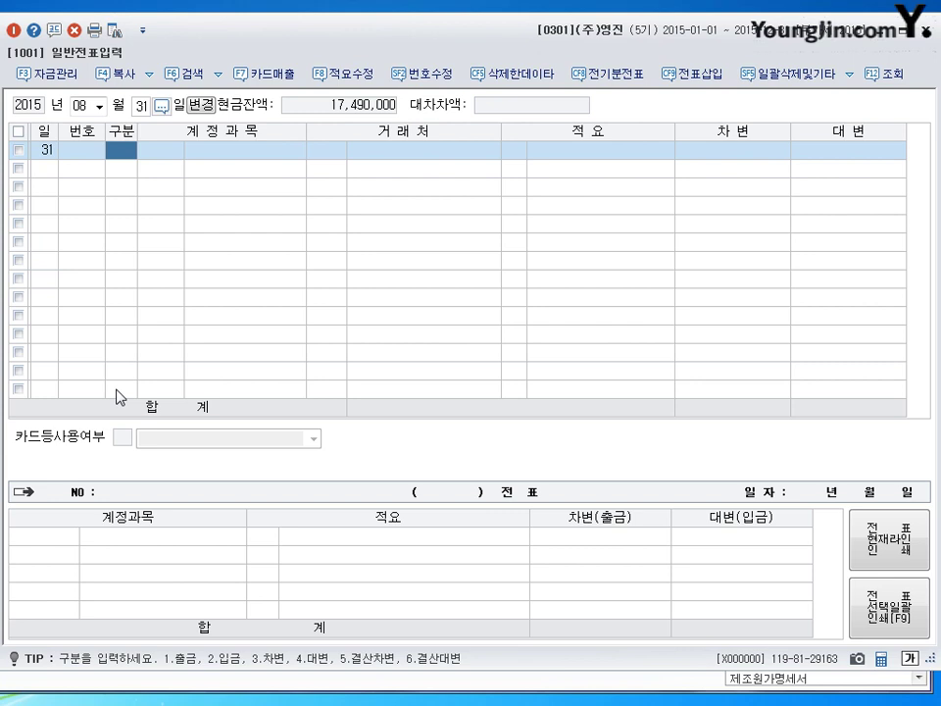
pyautogui.write('1')
pyautogui.press('Return')
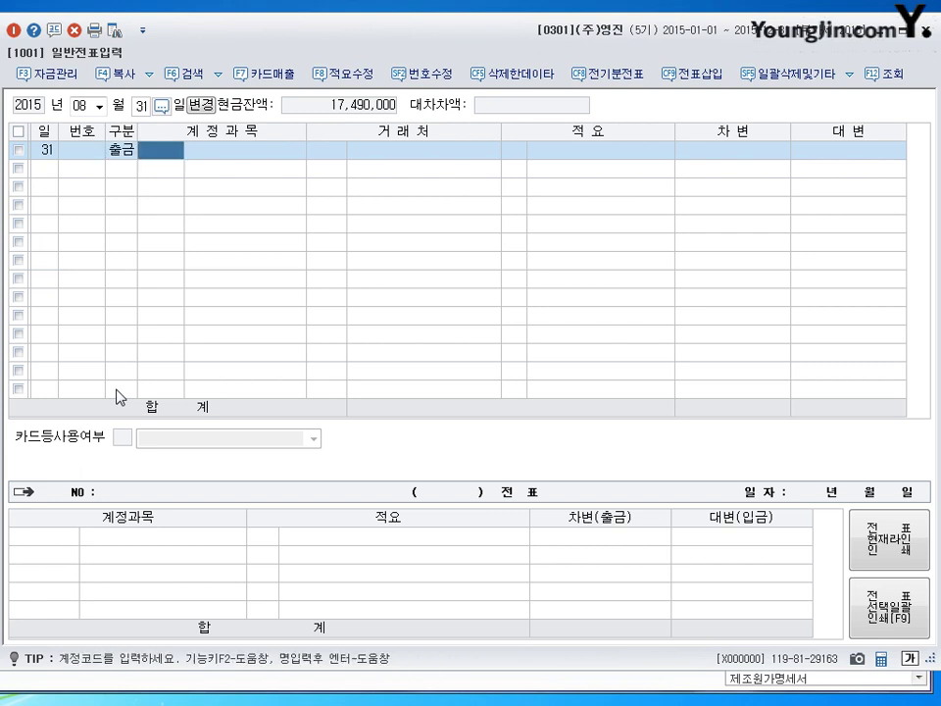
pyautogui.write('136')
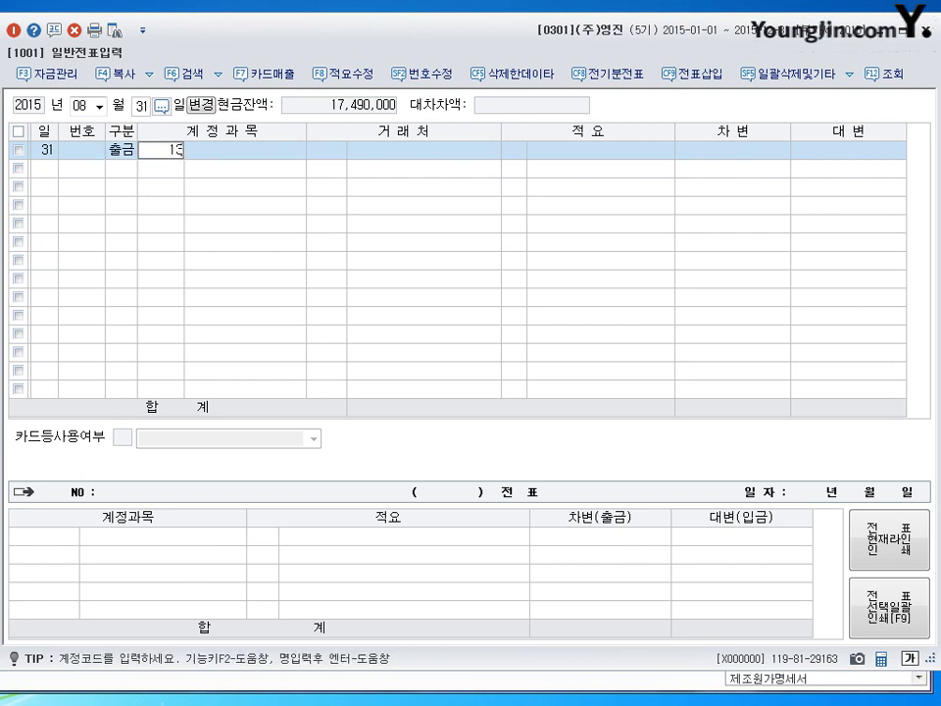
pyautogui.press('Return')
pyautogui.press('Return')
pyautogui.press('Return')
pyautogui.write('24000000')
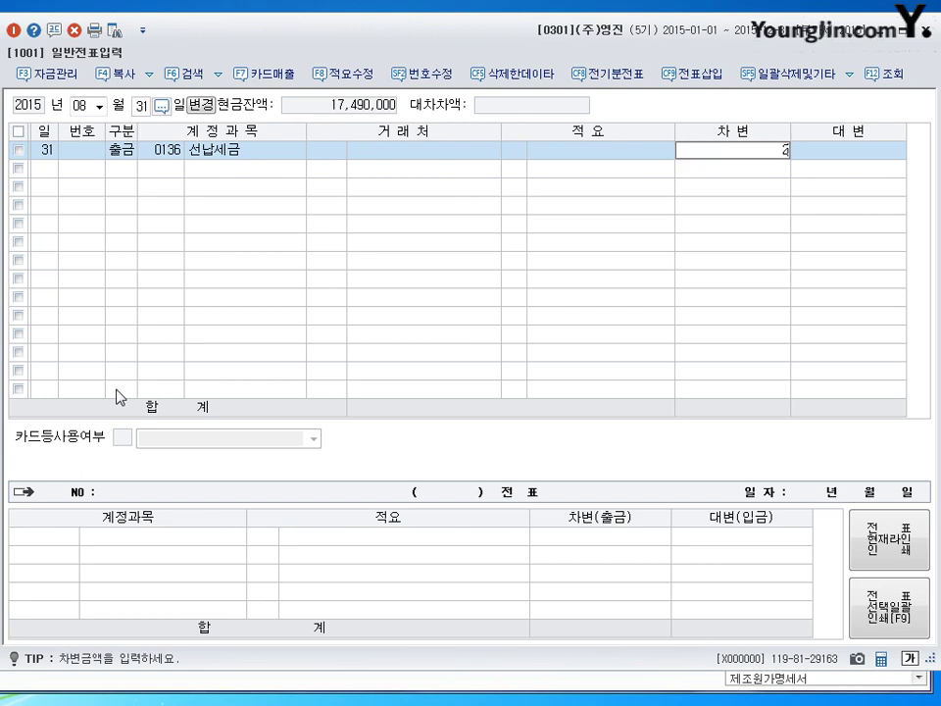
pyautogui.press('Return')
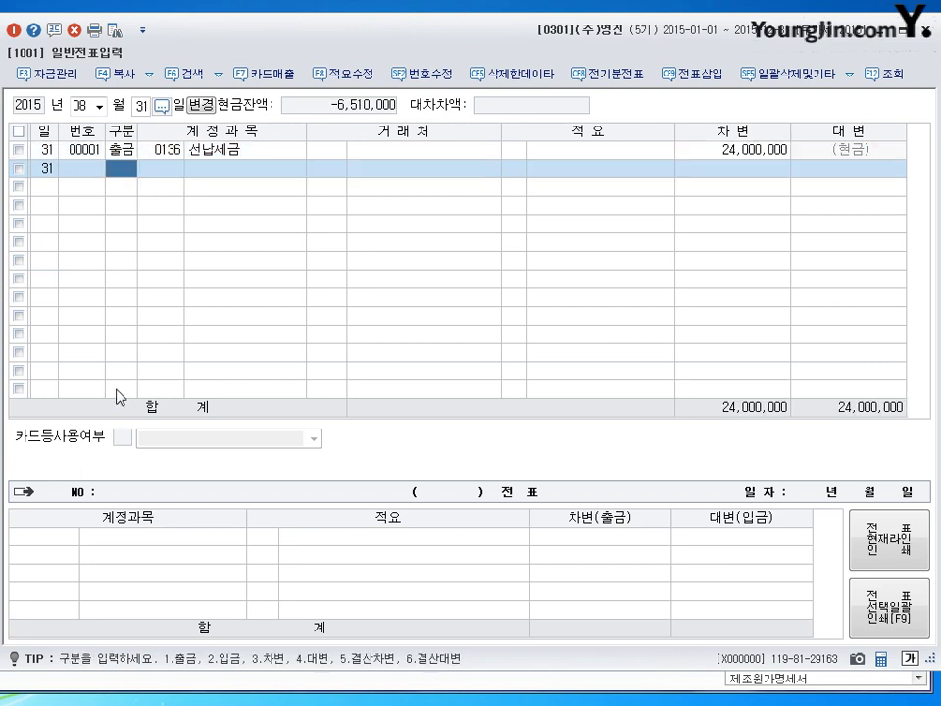
# - Switch the working month back to February
pyautogui.press('Escape')
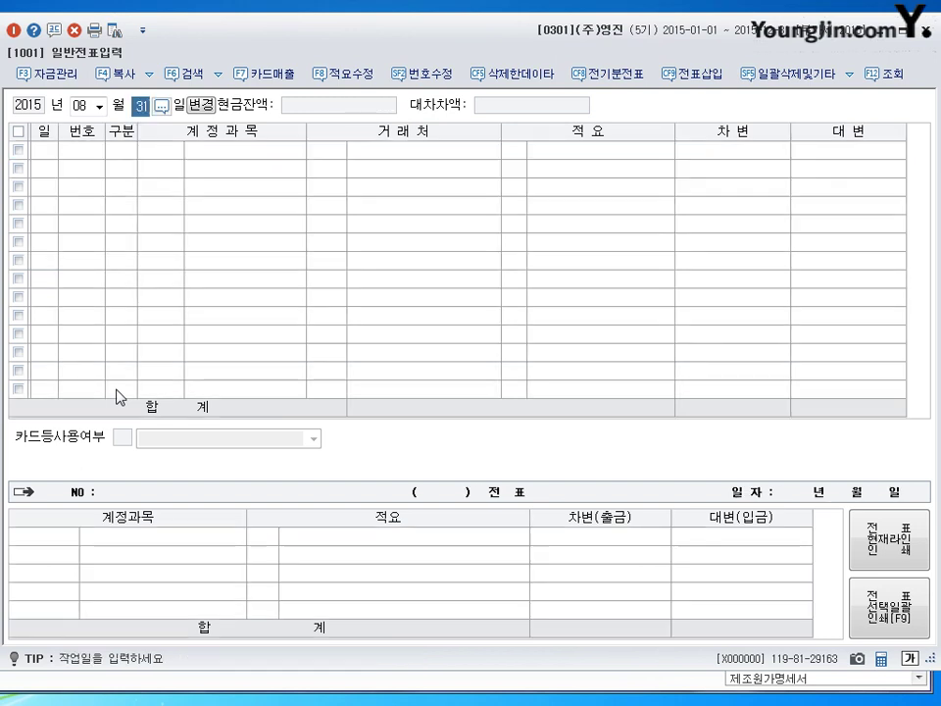
pyautogui.write('02')
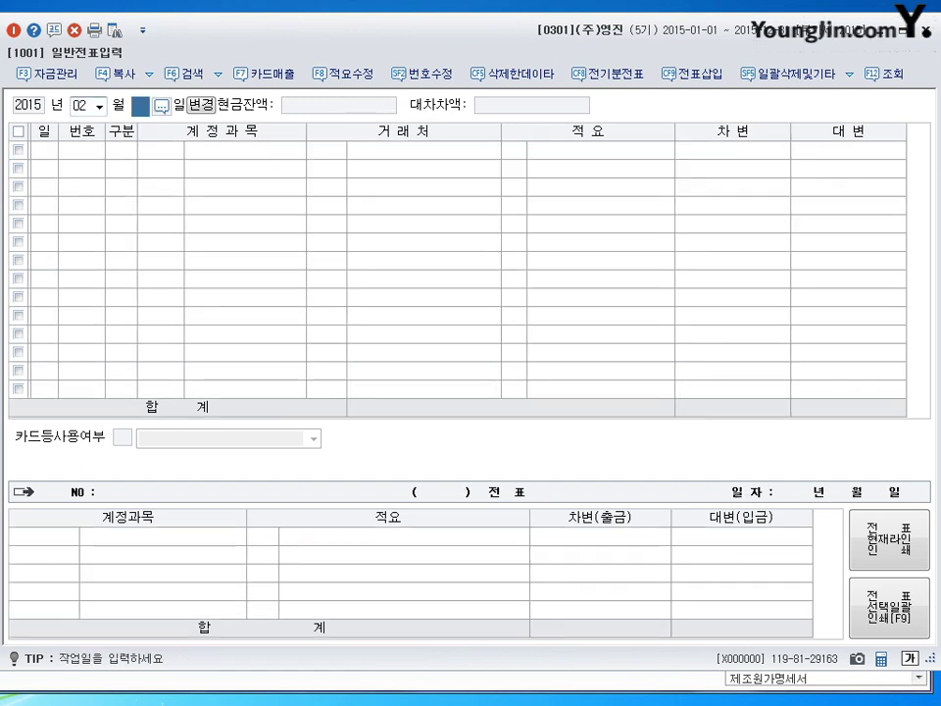
pyautogui.press('Return')
# - Enter a day-11 cash-out line of 300,000 to 0141 현금과부족
pyautogui.write('11')
pyautogui.press('Return')
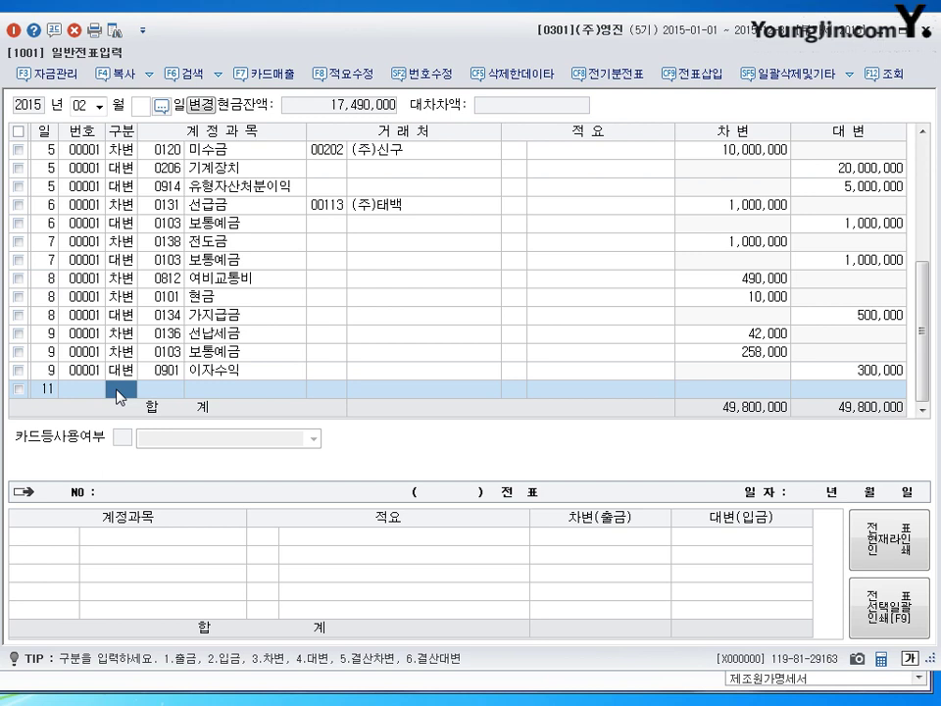
pyautogui.write('1')
pyautogui.press('Return')
pyautogui.write('141')
pyautogui.press('Return')
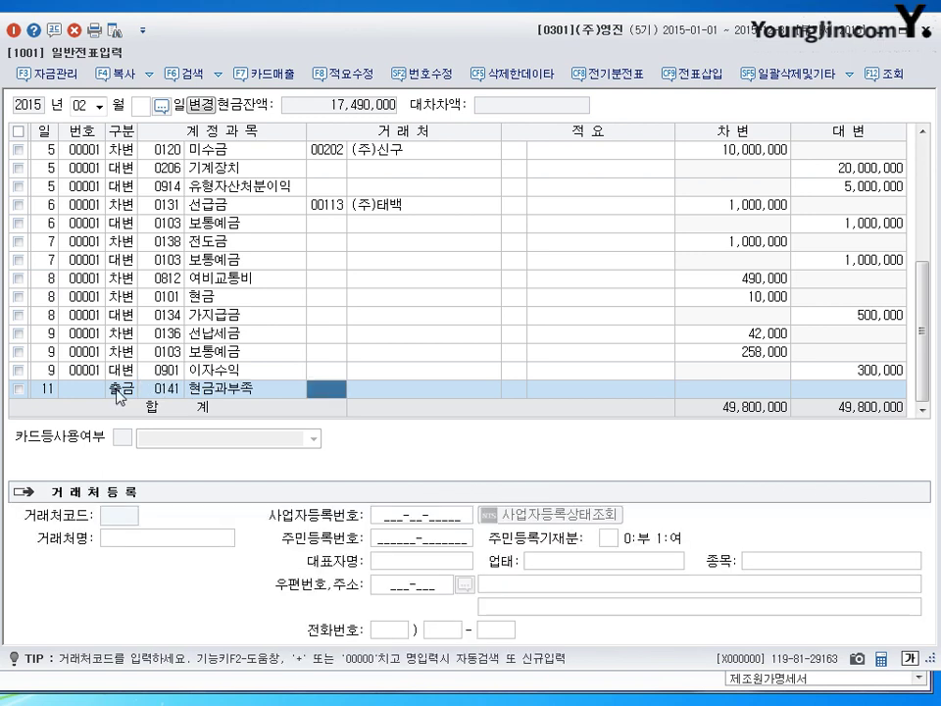
pyautogui.press('Return')
pyautogui.press('Return')
pyautogui.write('3000000')
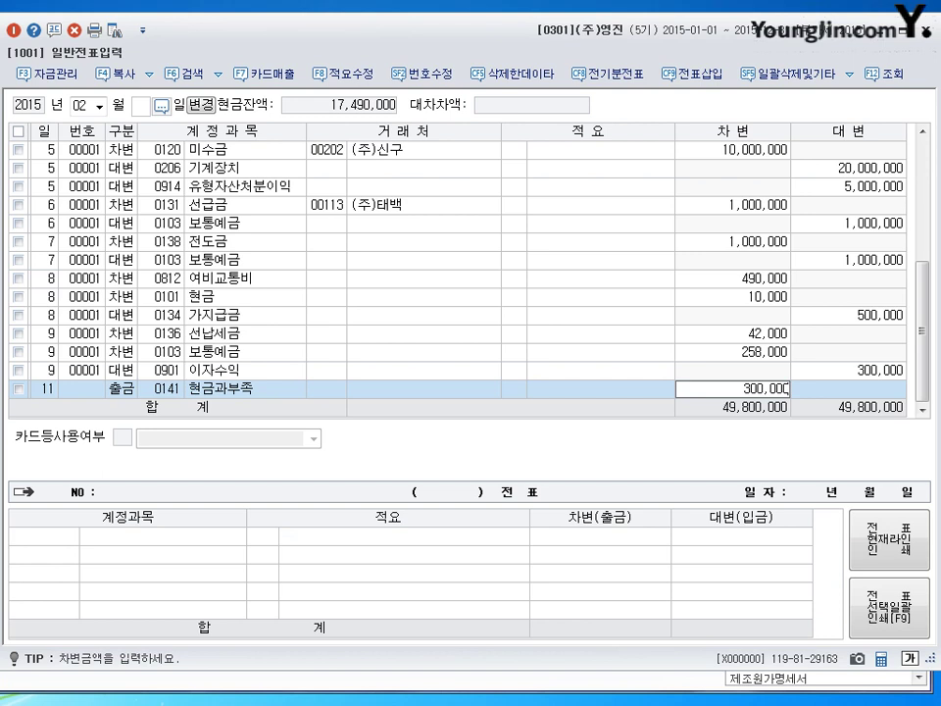
pyautogui.press('Return')
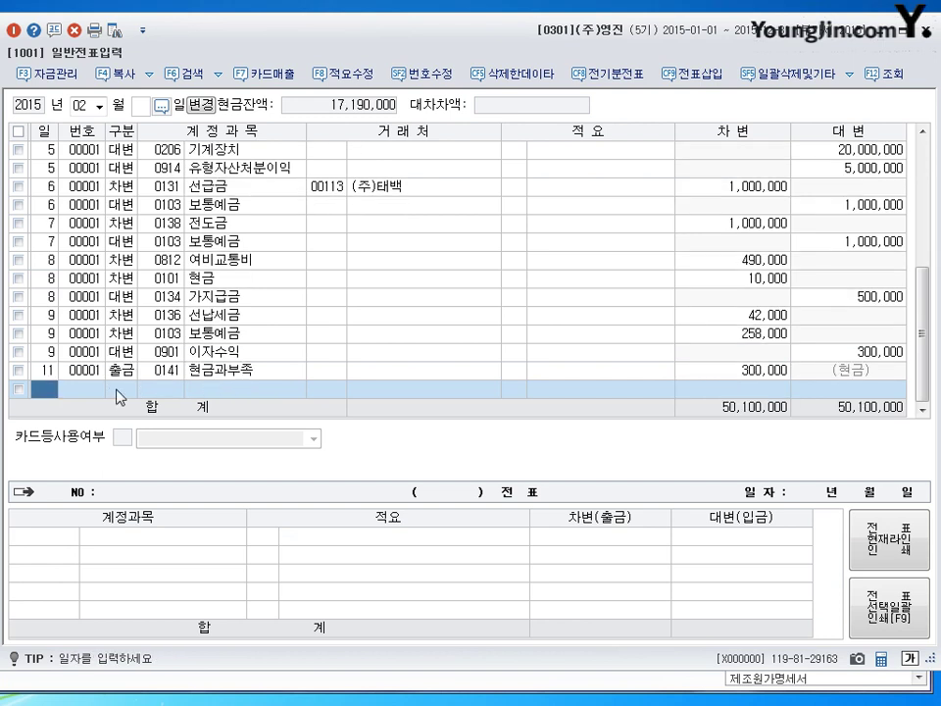
# - Enter a day-12 입금 (type 2) line crediting 0141 현금과부족 with 50,000, leaving the memo blank
pyautogui.write('12')
pyautogui.press('Return')
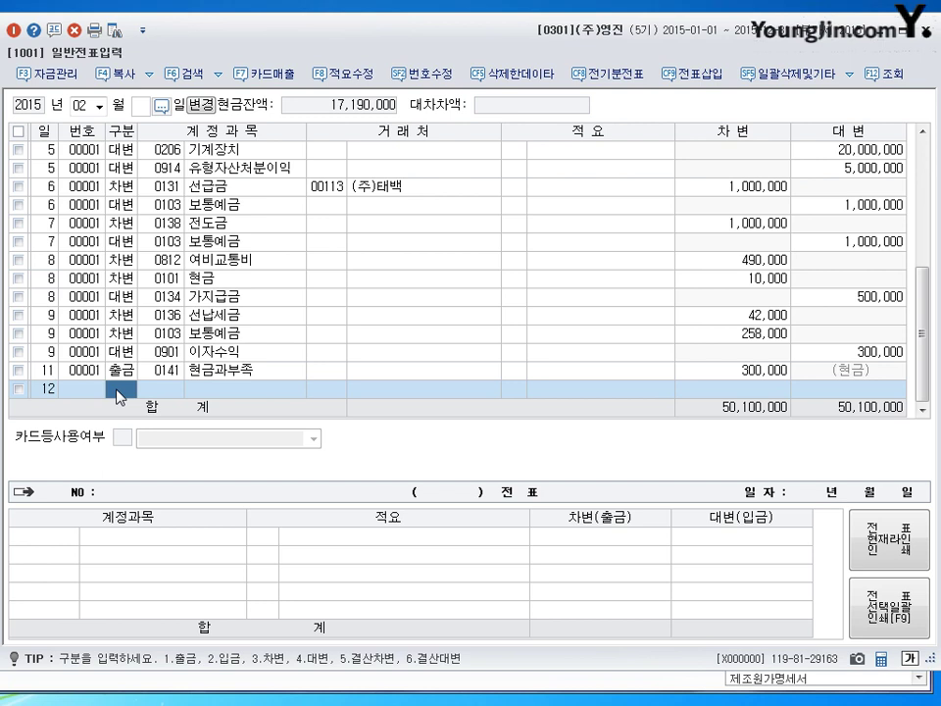
pyautogui.write('2')
pyautogui.press('Return')
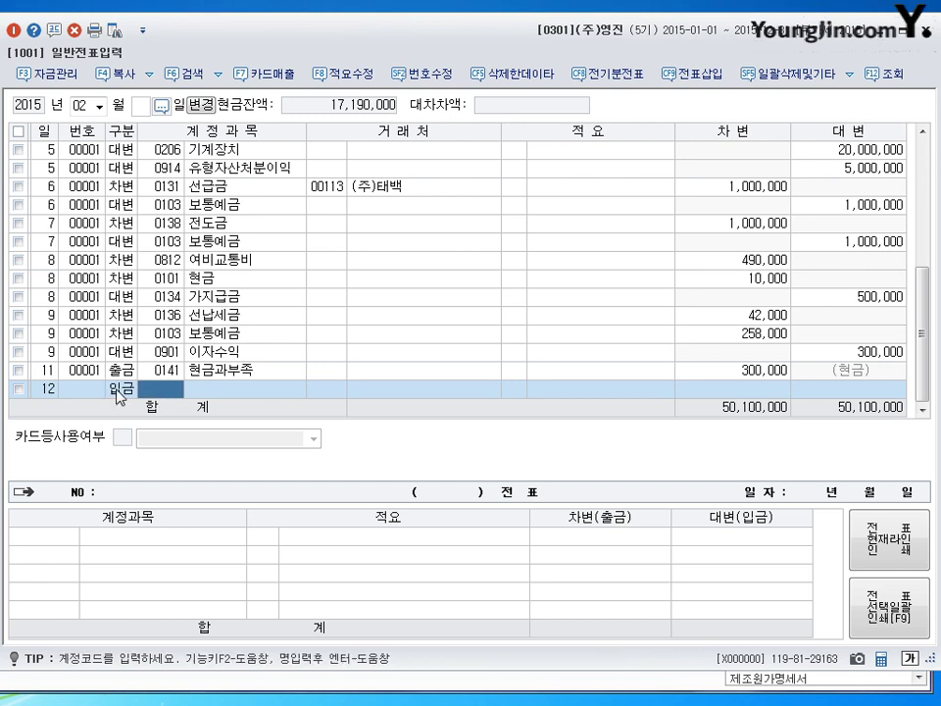
pyautogui.write('0141')
pyautogui.press('Return')
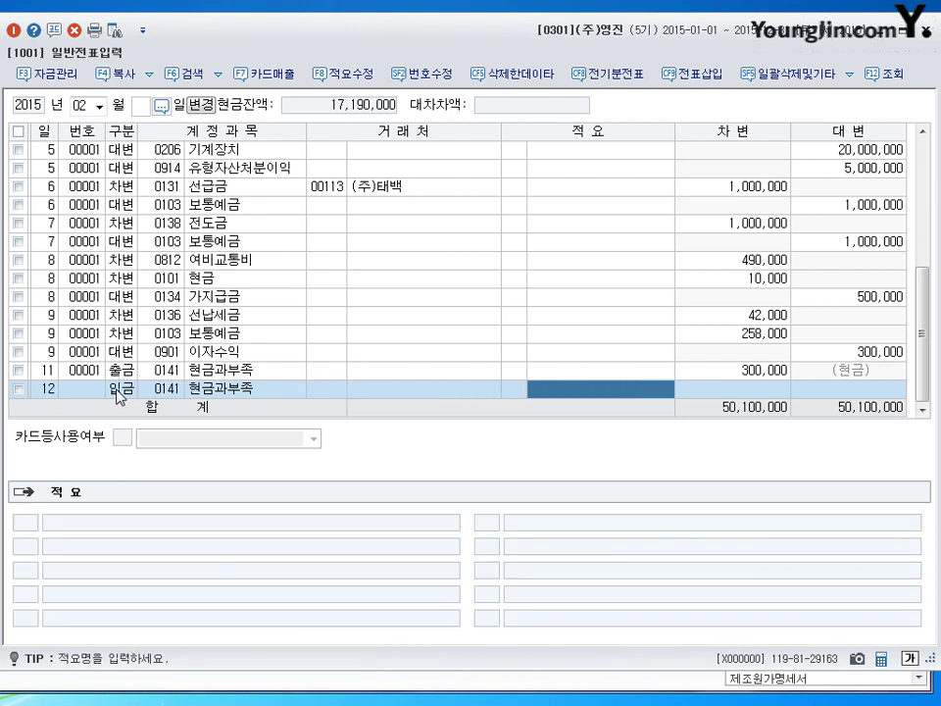
pyautogui.press('Return')
pyautogui.write('500000')
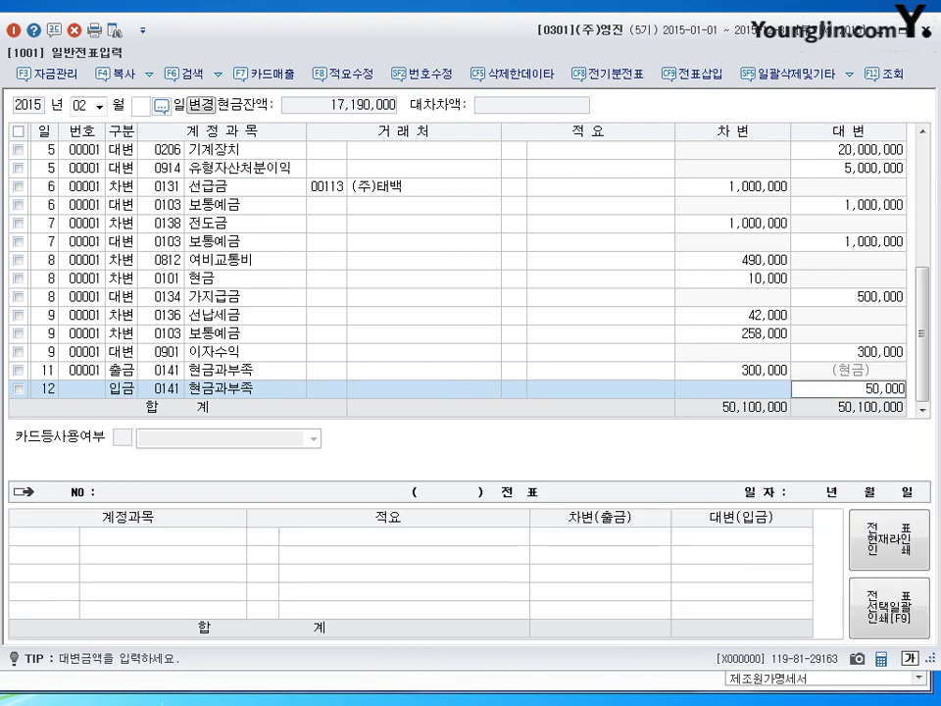
pyautogui.press('Return')
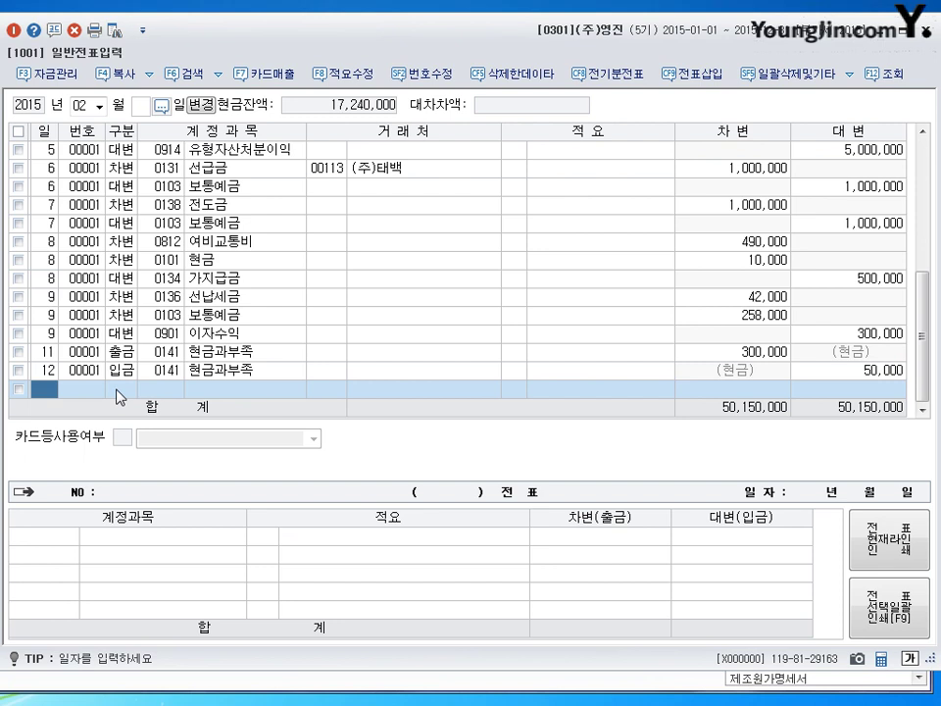